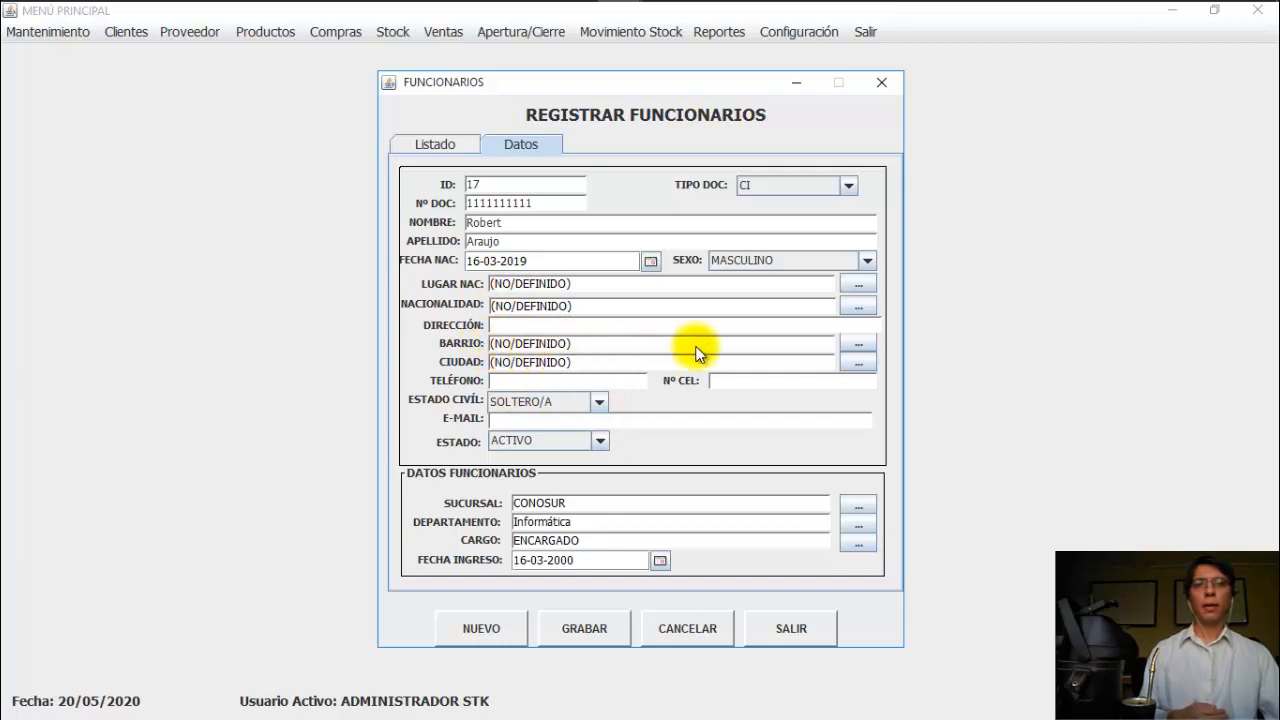
# Step: Search the employee's neighbourhood lookup for VILLA, which returns no matches
pyautogui.click(857, 343)
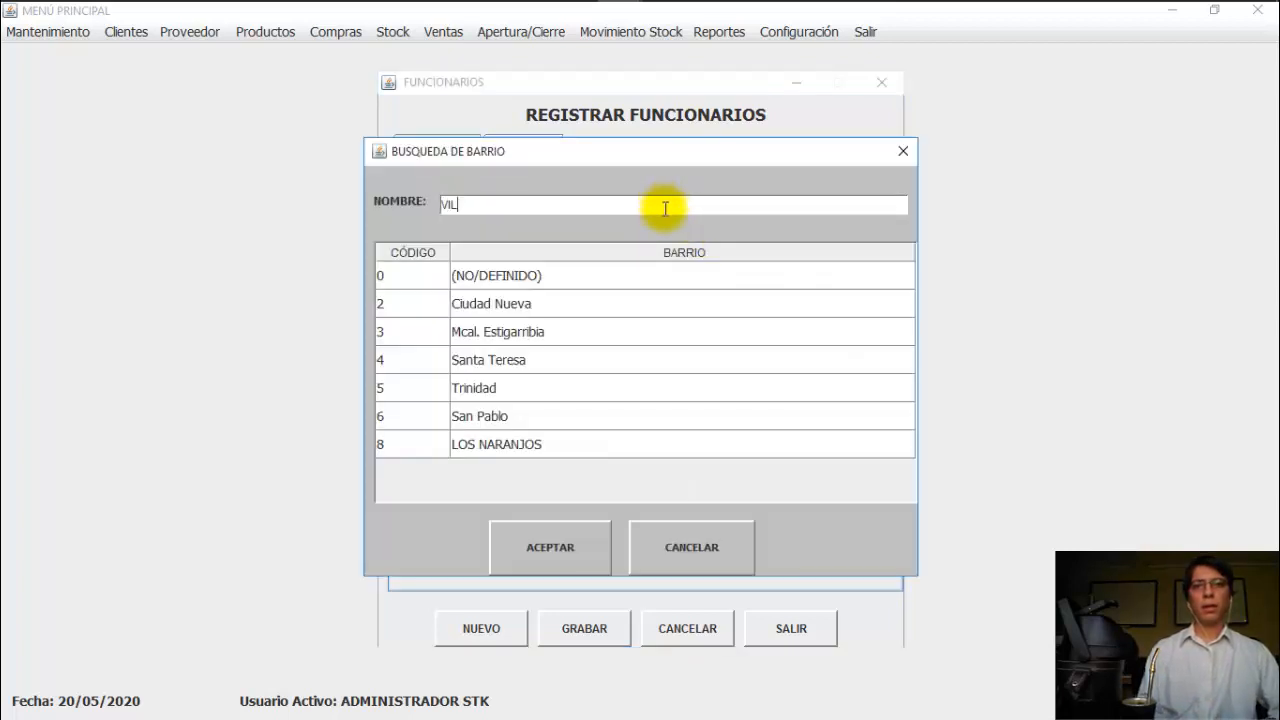
pyautogui.press('Return')
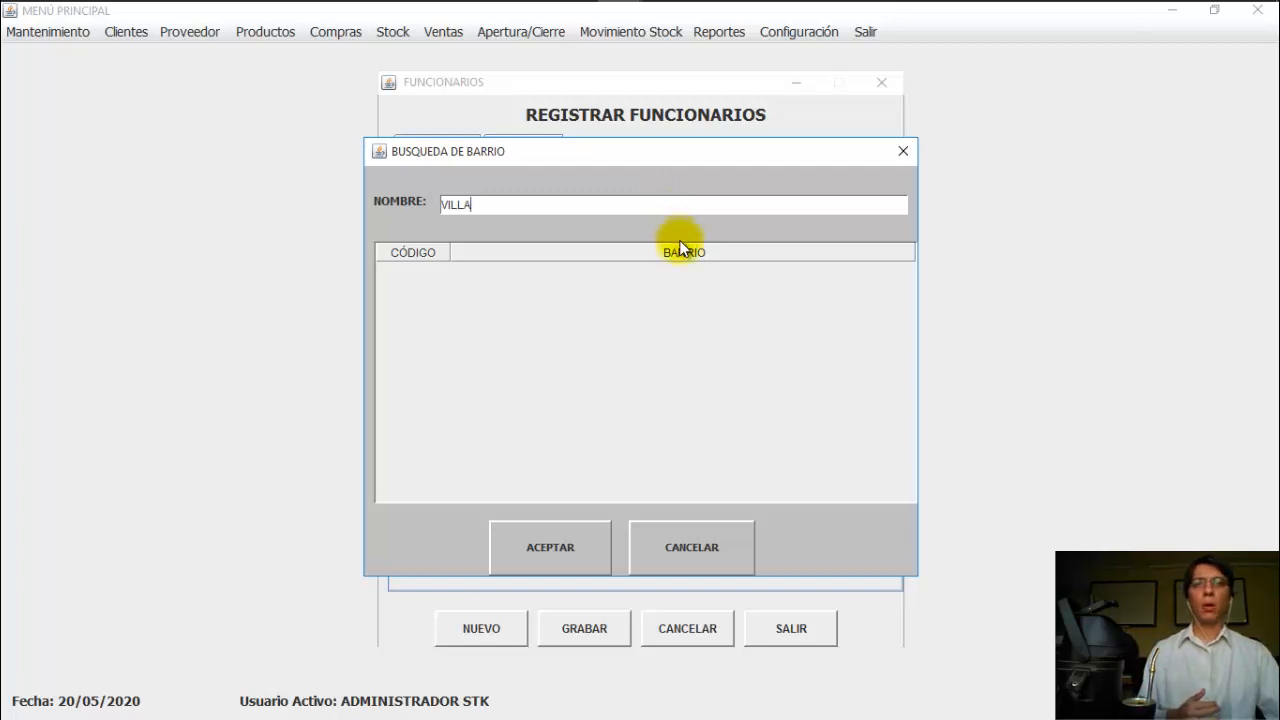
# Step: View the Datos Referenciales slide in PowerPoint, then cancel the neighbourhood search and raise MENÚ PRINCIPAL
pyautogui.moveTo(600, 6)
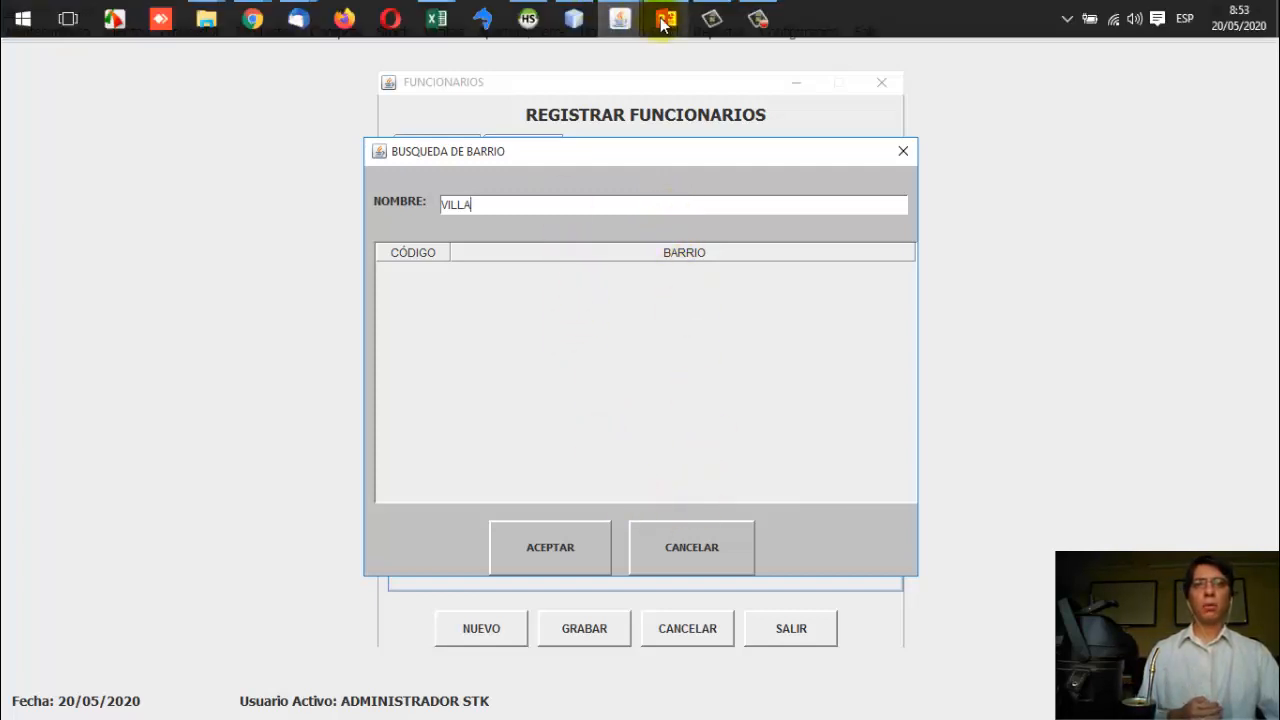
pyautogui.click(667, 19)
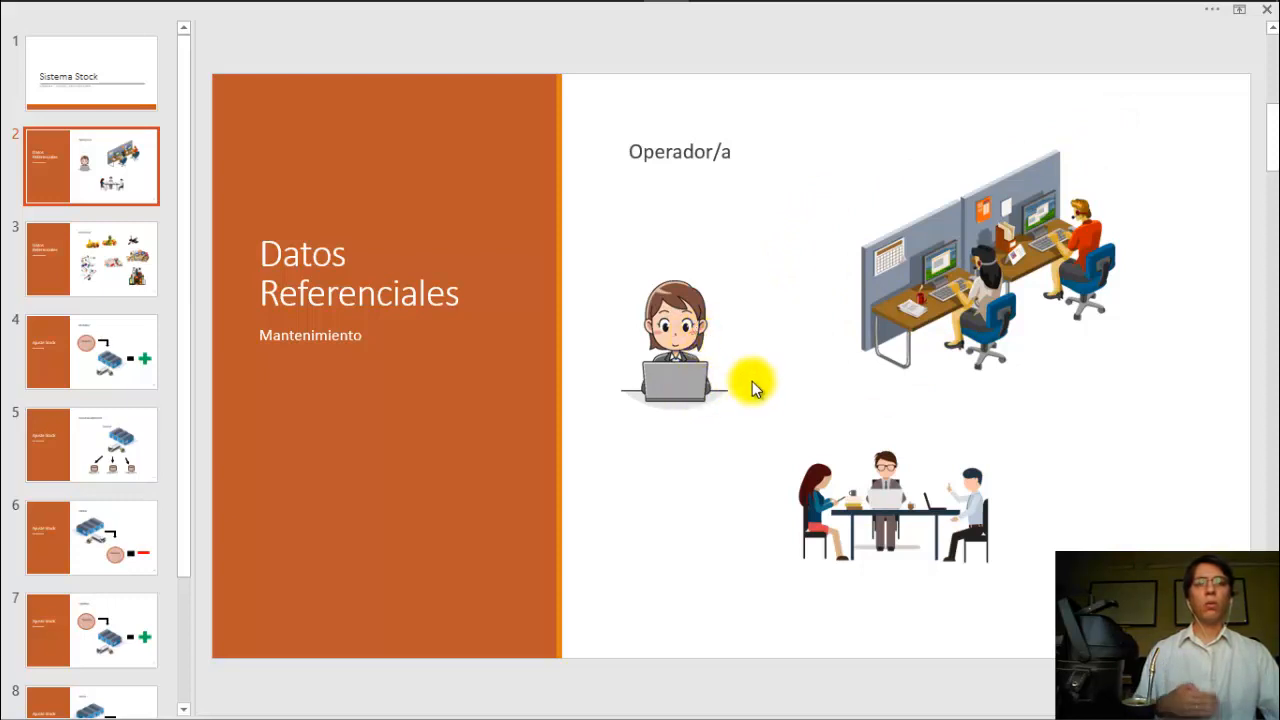
pyautogui.moveTo(607, 8)
pyautogui.click(573, 65)
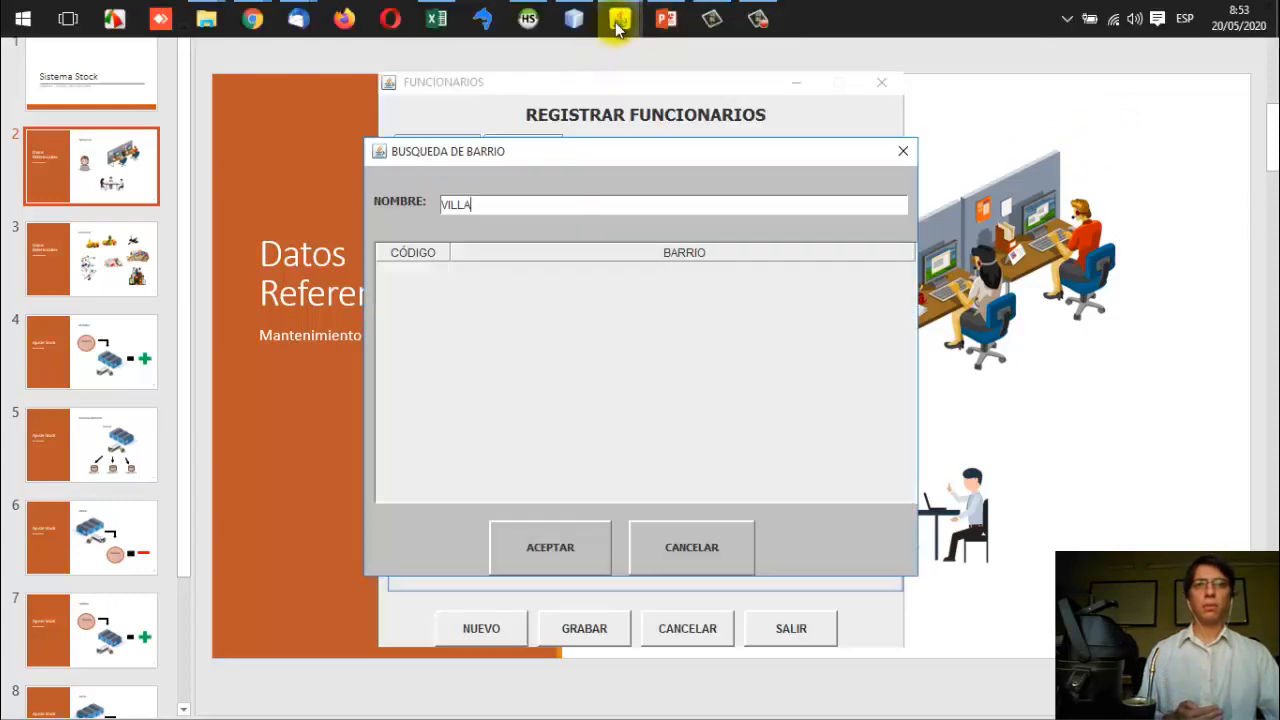
pyautogui.moveTo(620, 43)
pyautogui.click(697, 542)
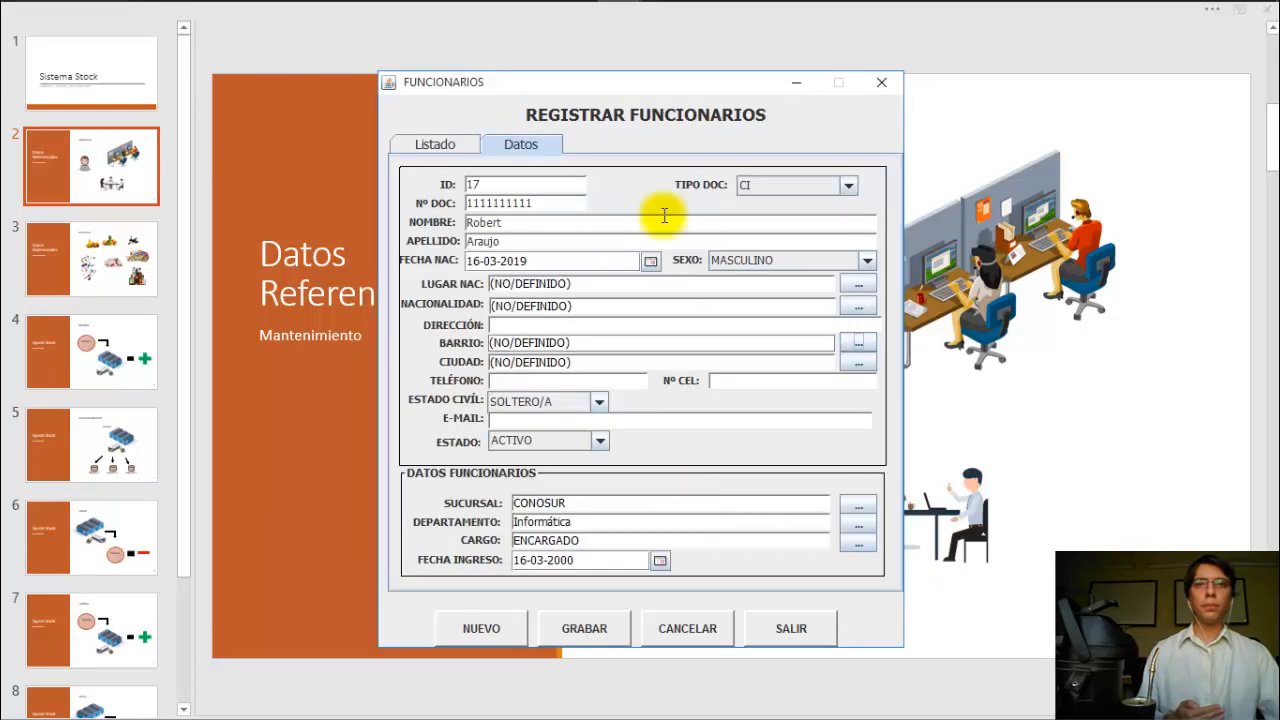
pyautogui.moveTo(617, 20)
pyautogui.click(627, 63)
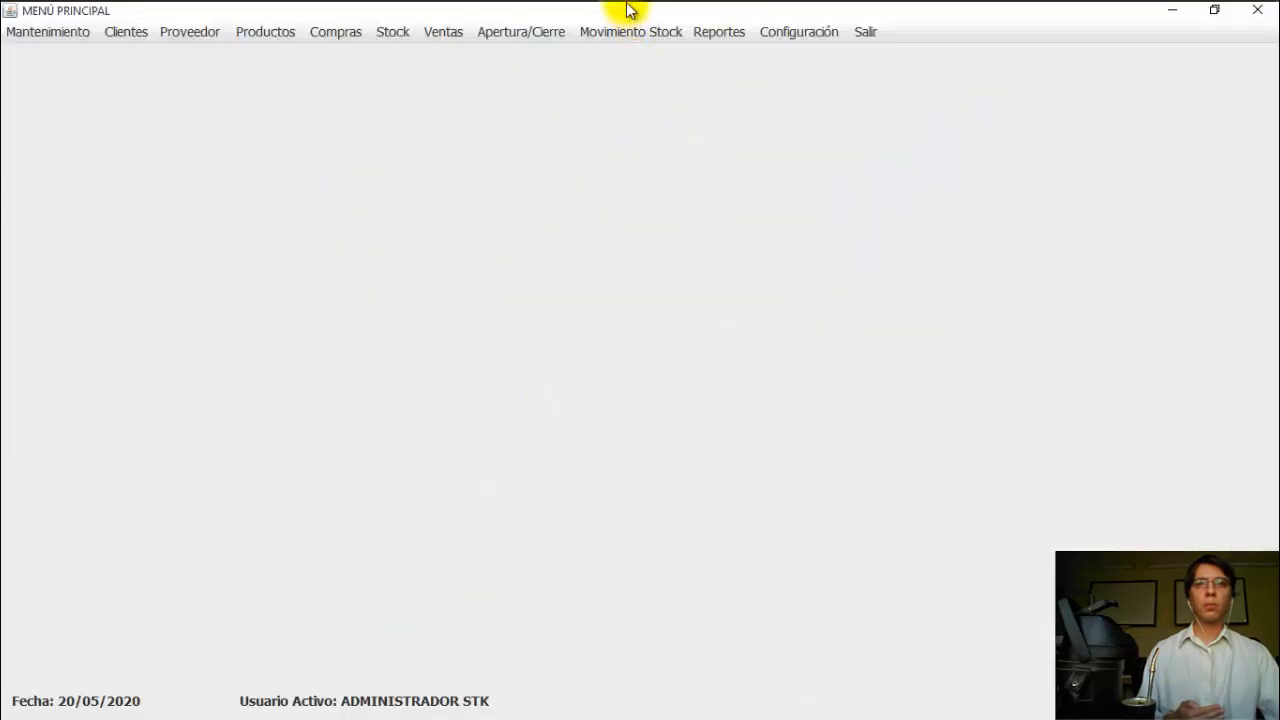
# Step: Close the employee registration form, then open and close the Ciudad maintenance list
pyautogui.click(722, 130)
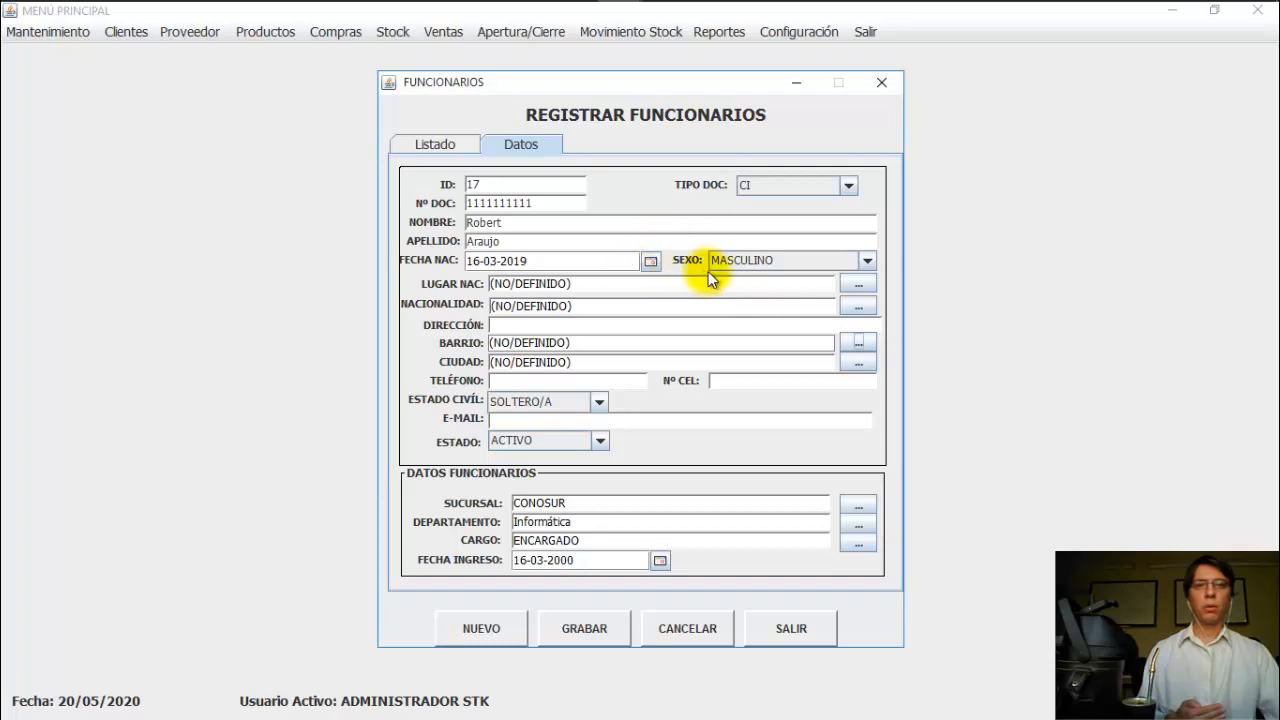
pyautogui.click(782, 628)
pyautogui.click(50, 33)
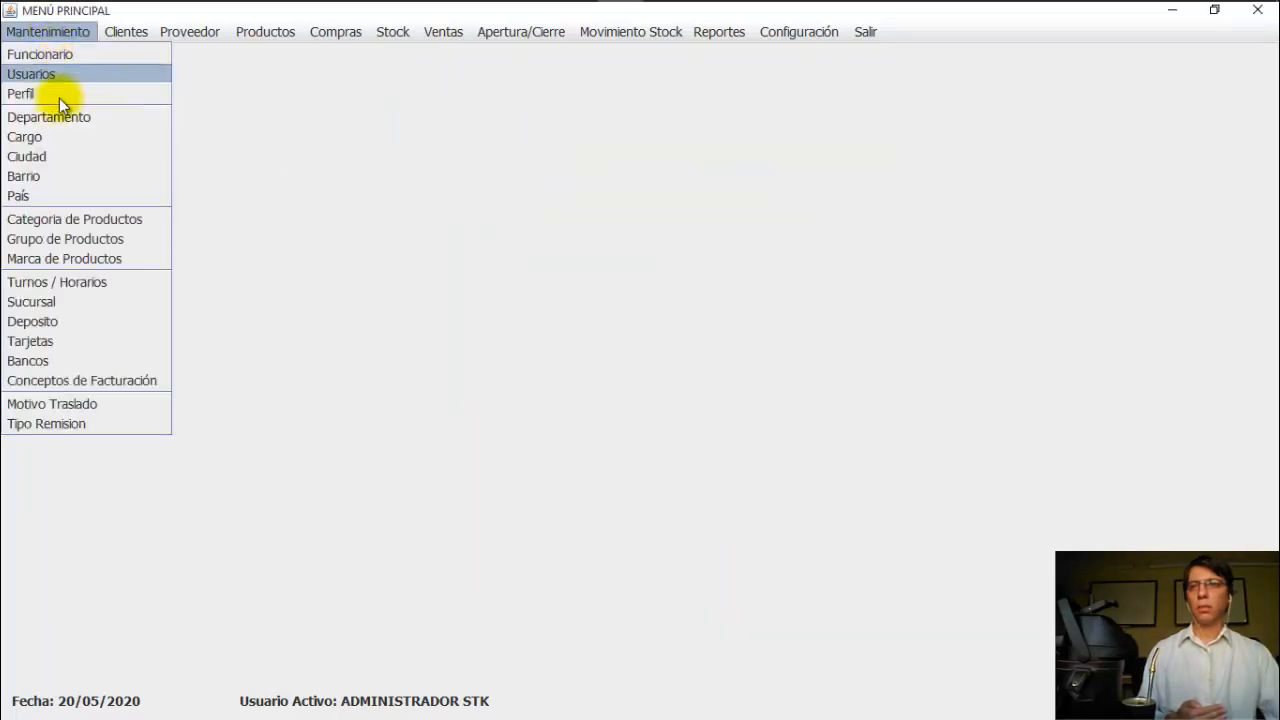
pyautogui.click(64, 160)
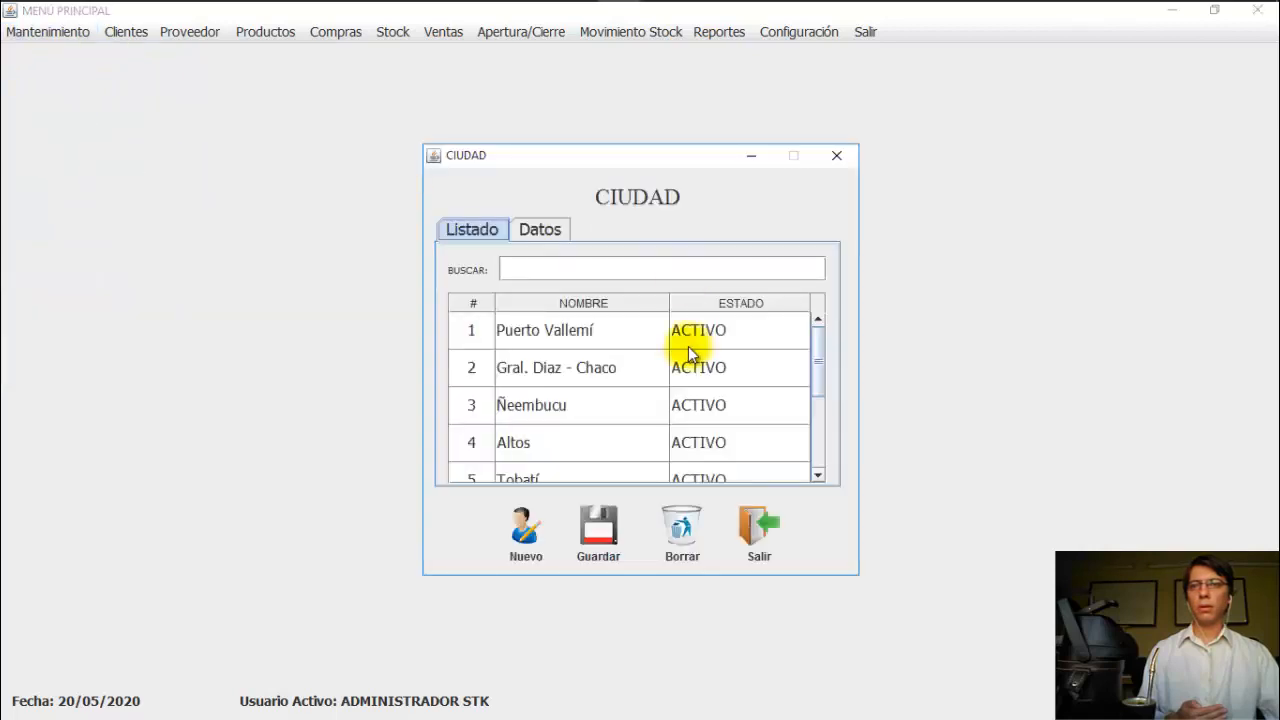
pyautogui.click(755, 525)
# Step: Open Mantenimiento > Barrio and search to list existing neighbourhoods like Ciudad Nueva and Trinidad
pyautogui.click(55, 31)
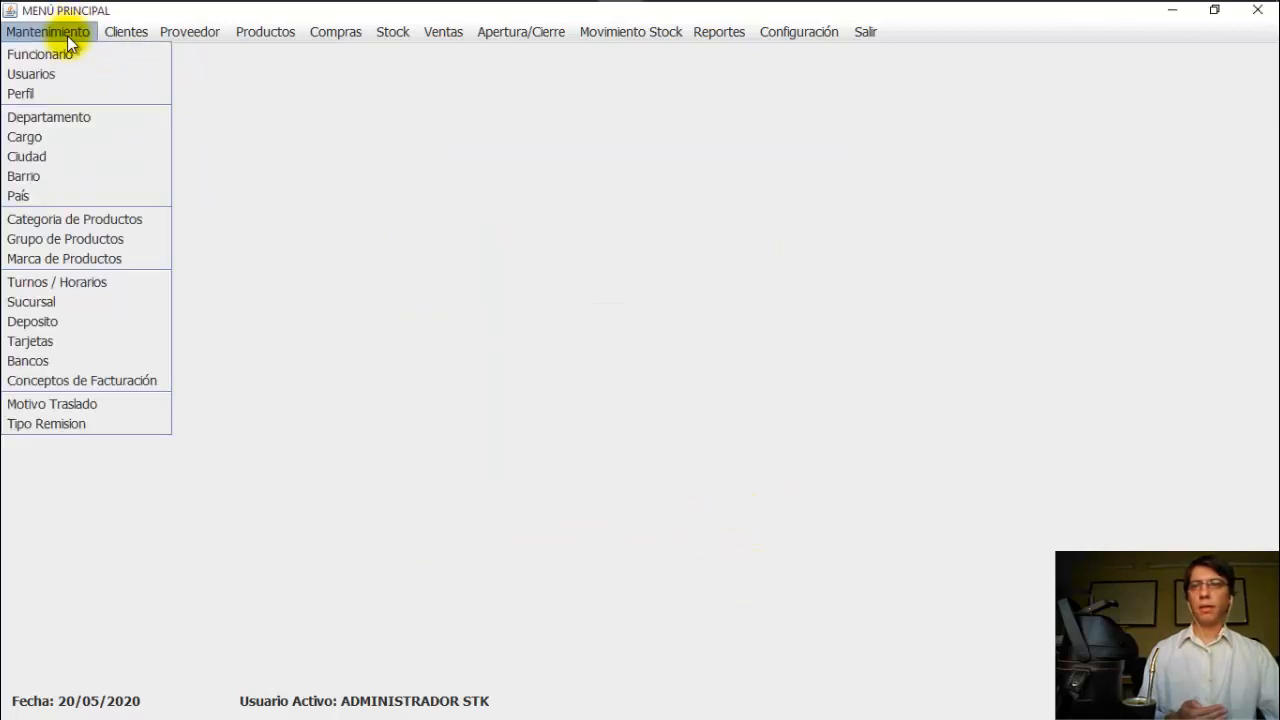
pyautogui.click(64, 178)
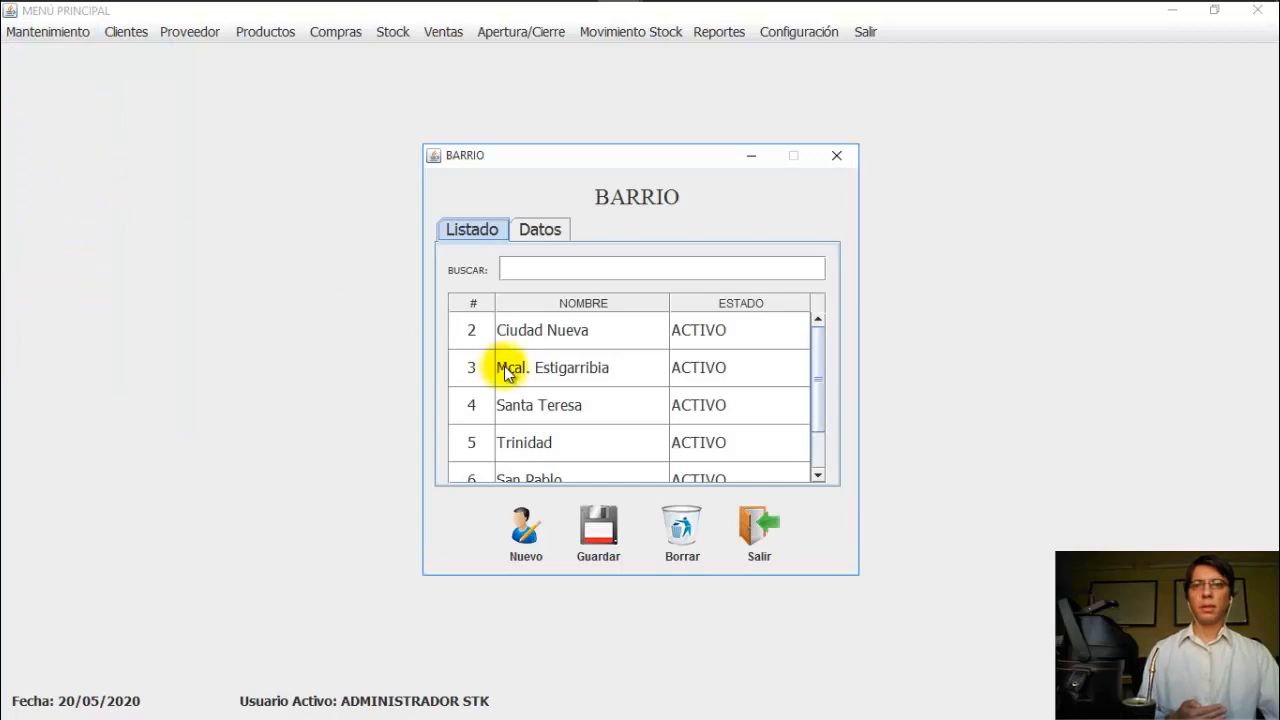
pyautogui.click(597, 268)
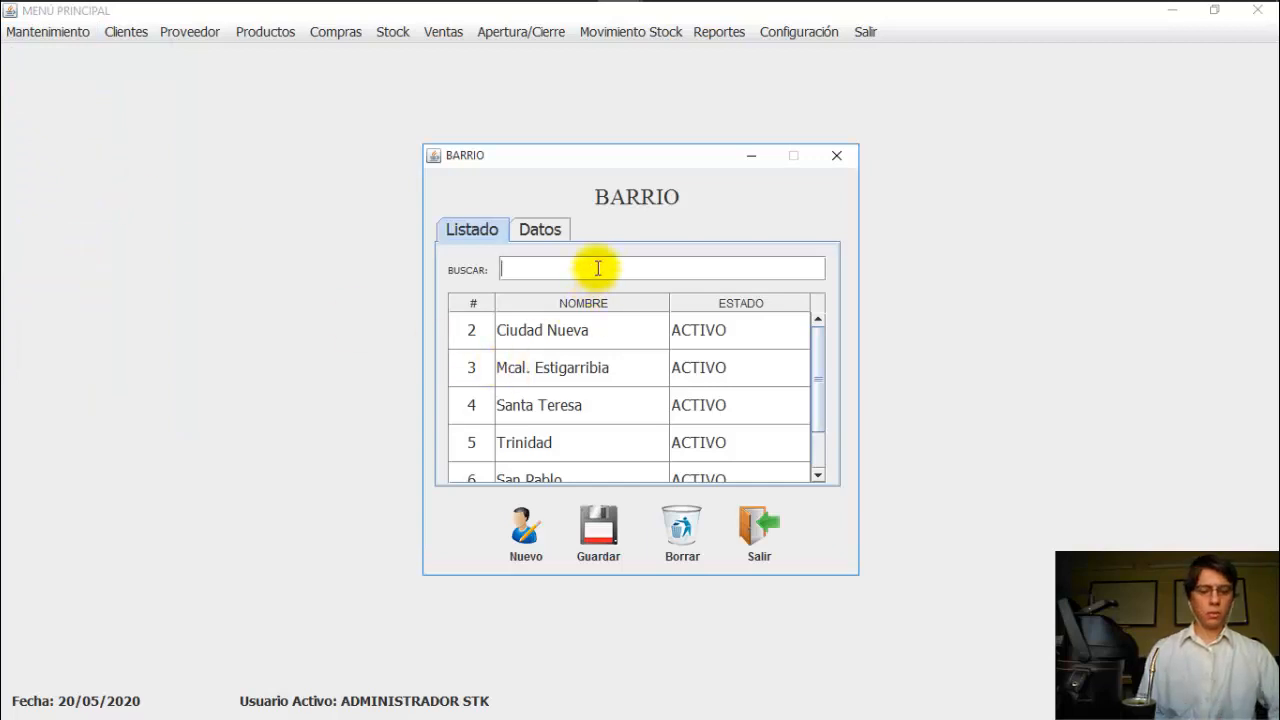
# Step: Save the new neighbourhood VILLA AURELIA and filter by VILL to show it as record 9
pyautogui.write('VILL')
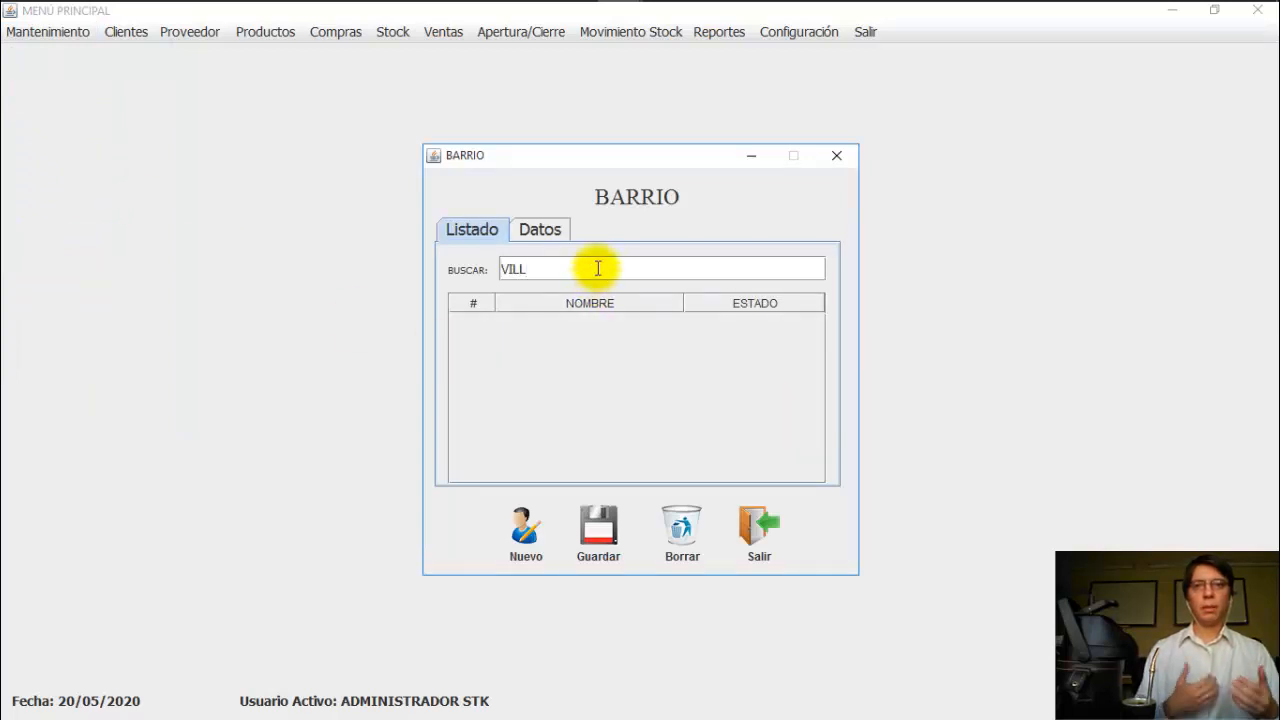
pyautogui.click(525, 547)
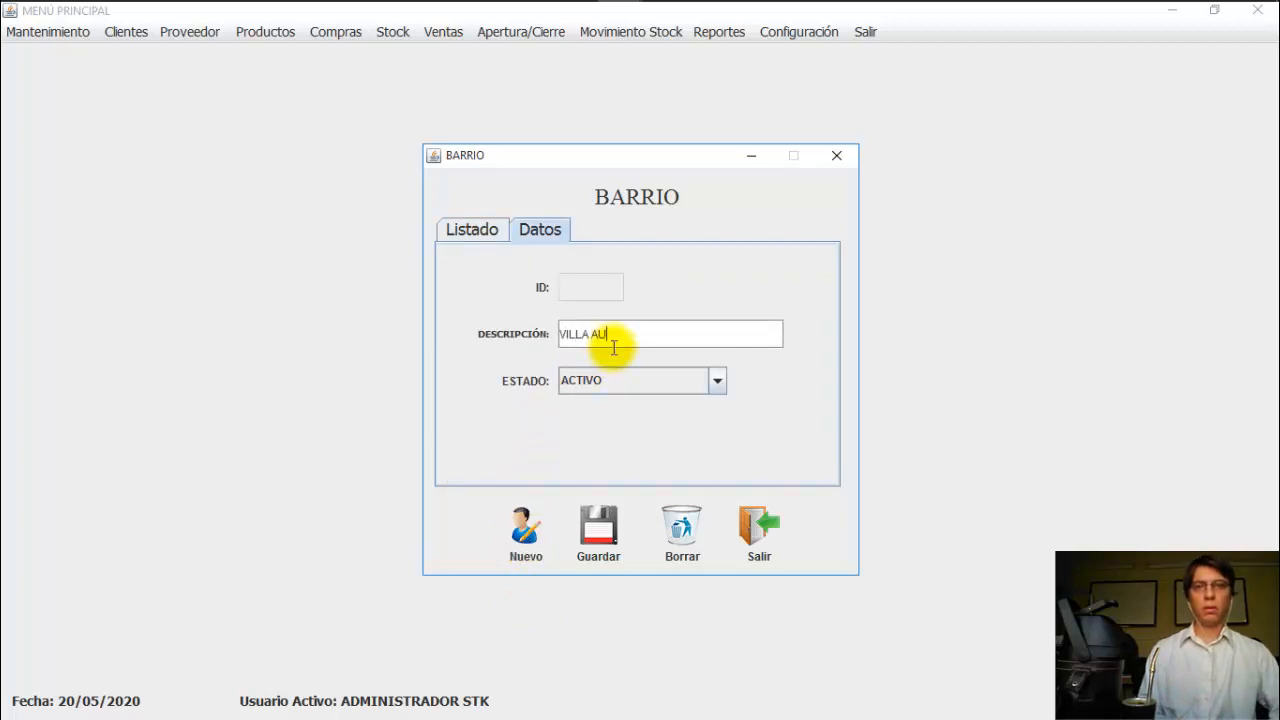
pyautogui.write('VILLA AURELIA')
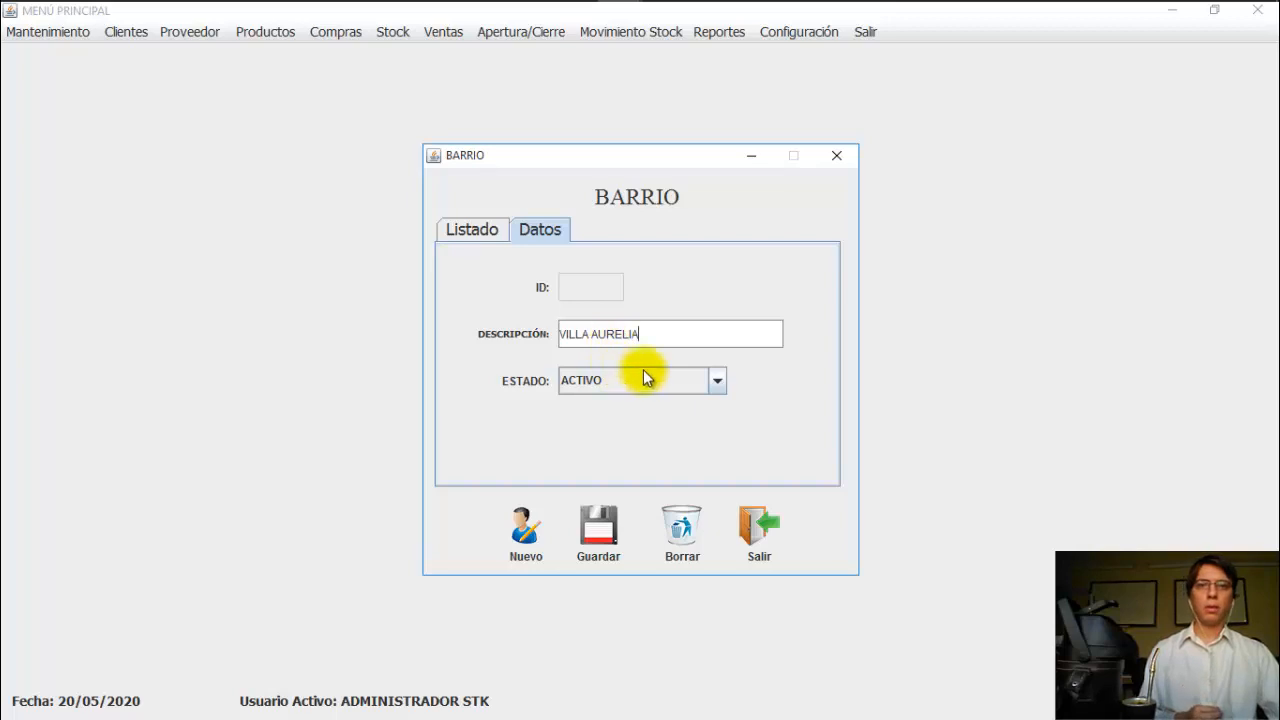
pyautogui.click(601, 540)
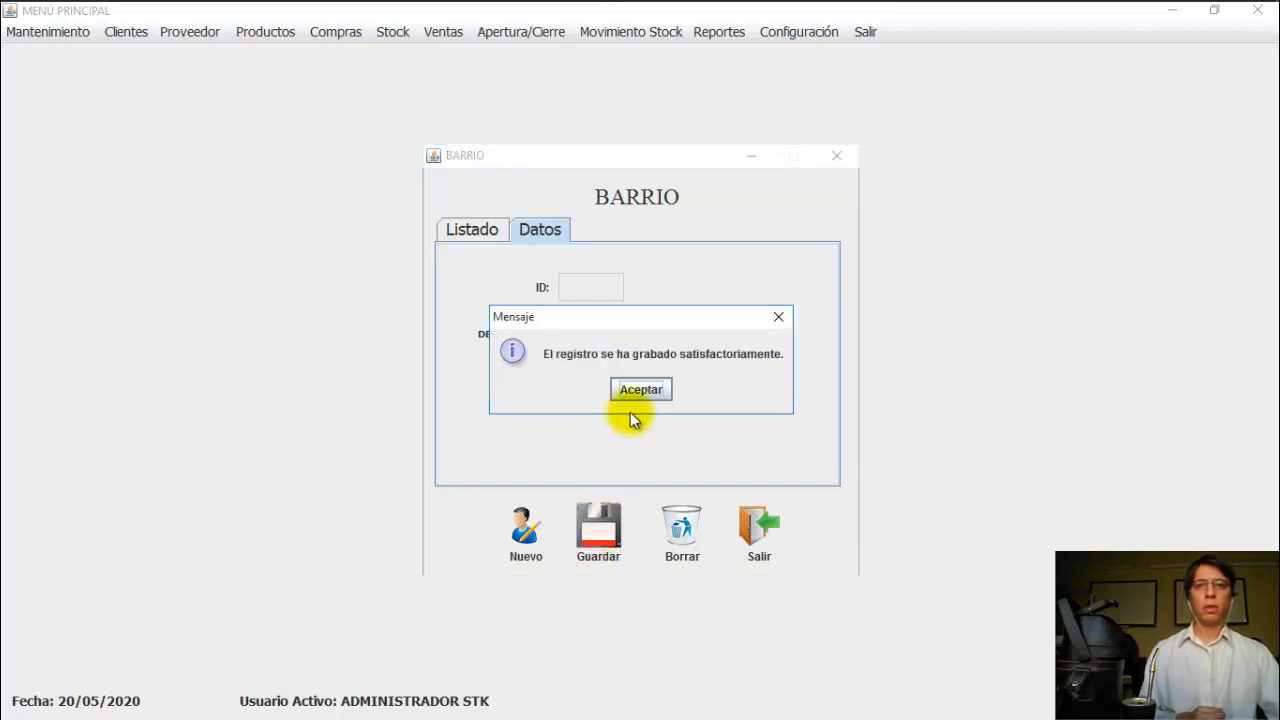
pyautogui.click(642, 390)
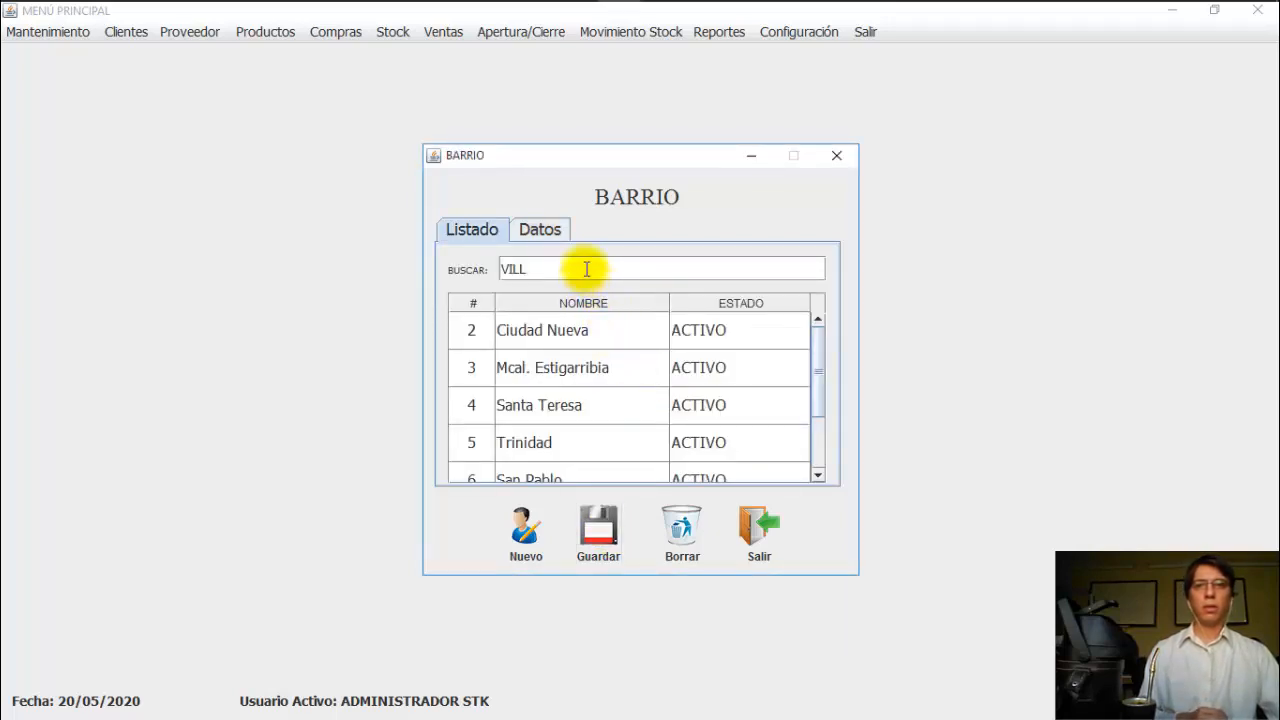
pyautogui.press('Return')
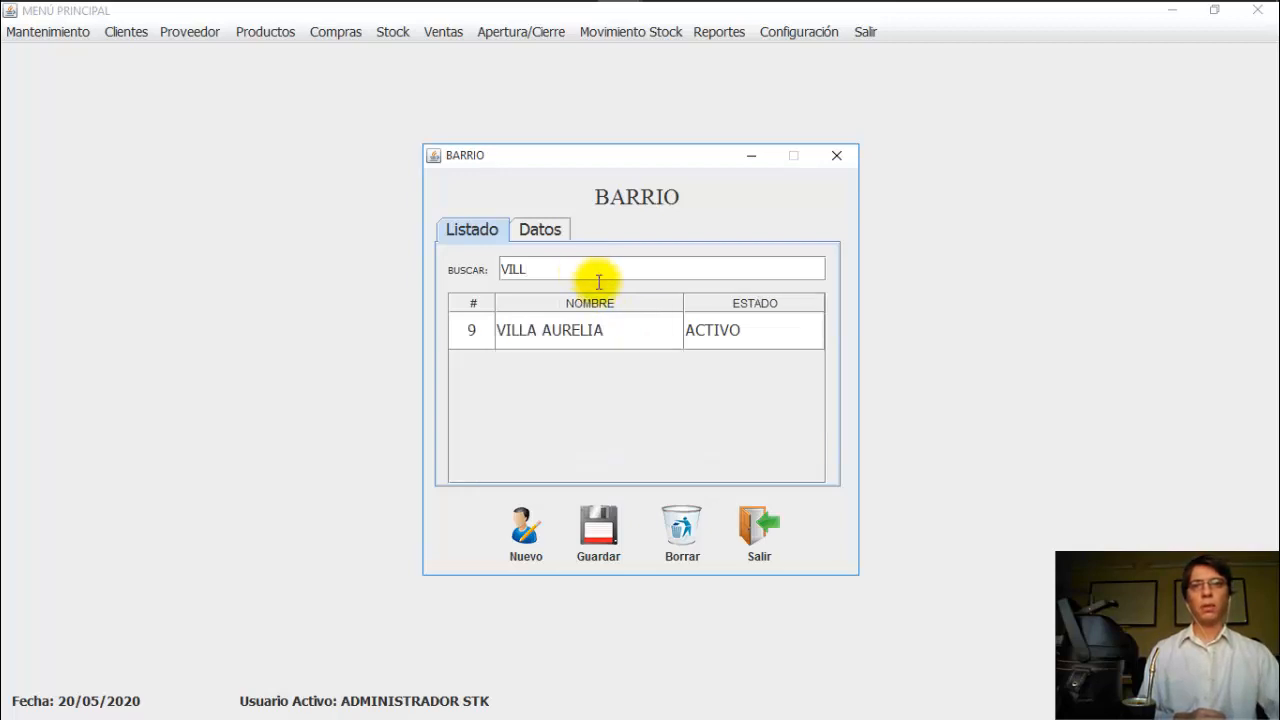
# Step: Change neighbourhood 9's description to 'VILLA AURELIA.' with a trailing period and save it
pyautogui.click(591, 330)
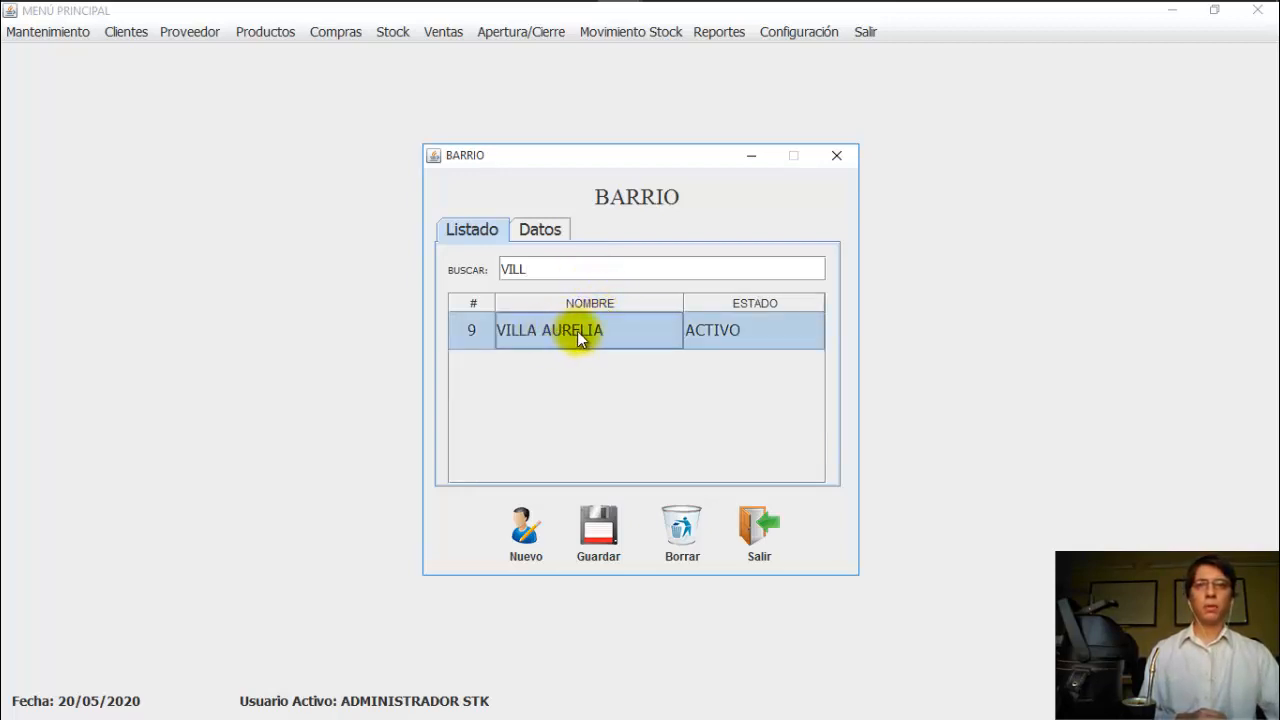
pyautogui.click(538, 231)
pyautogui.click(654, 334)
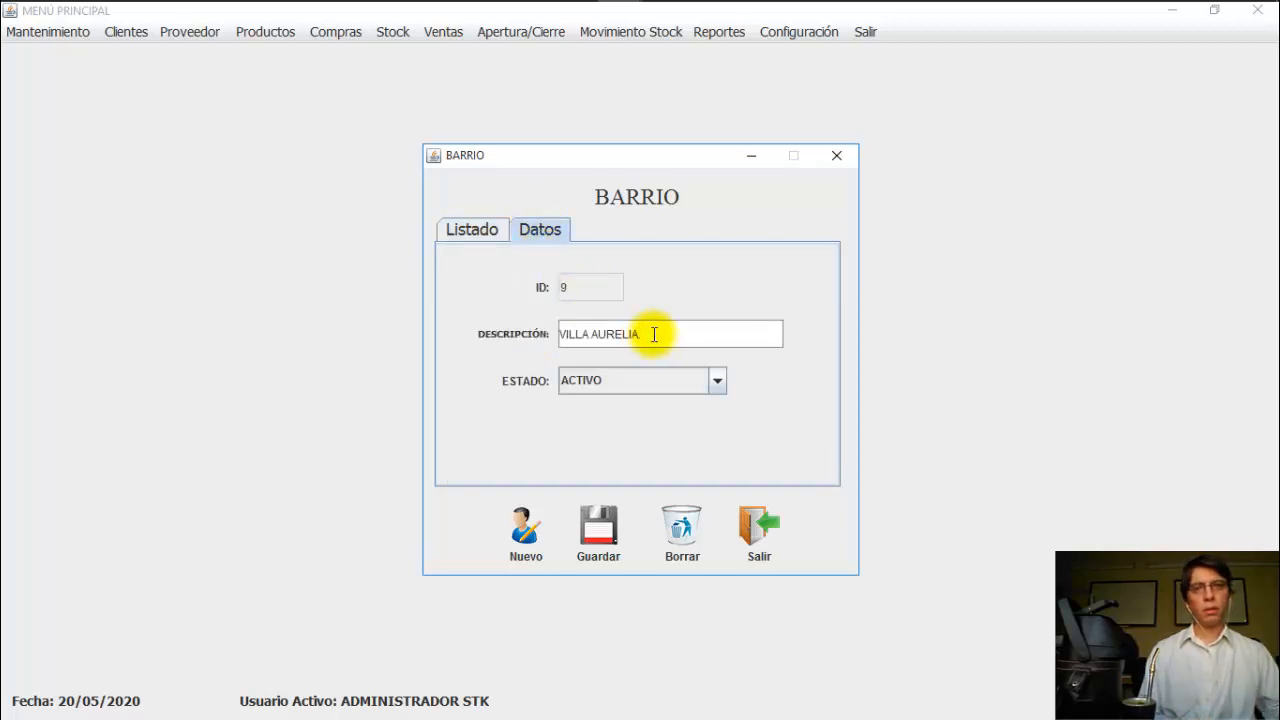
pyautogui.click(613, 528)
pyautogui.click(634, 397)
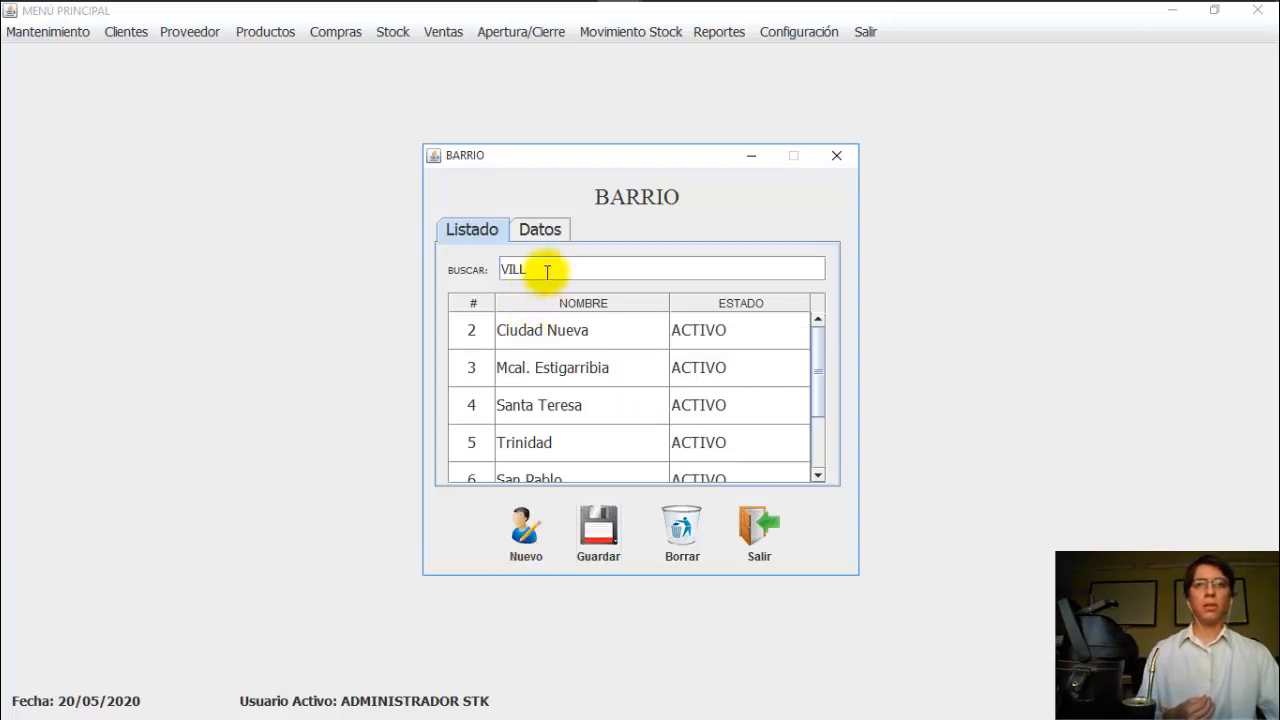
# Step: Re-search VILL to check the updated record, then close the neighbourhood window
pyautogui.press('Return')
pyautogui.click(547, 341)
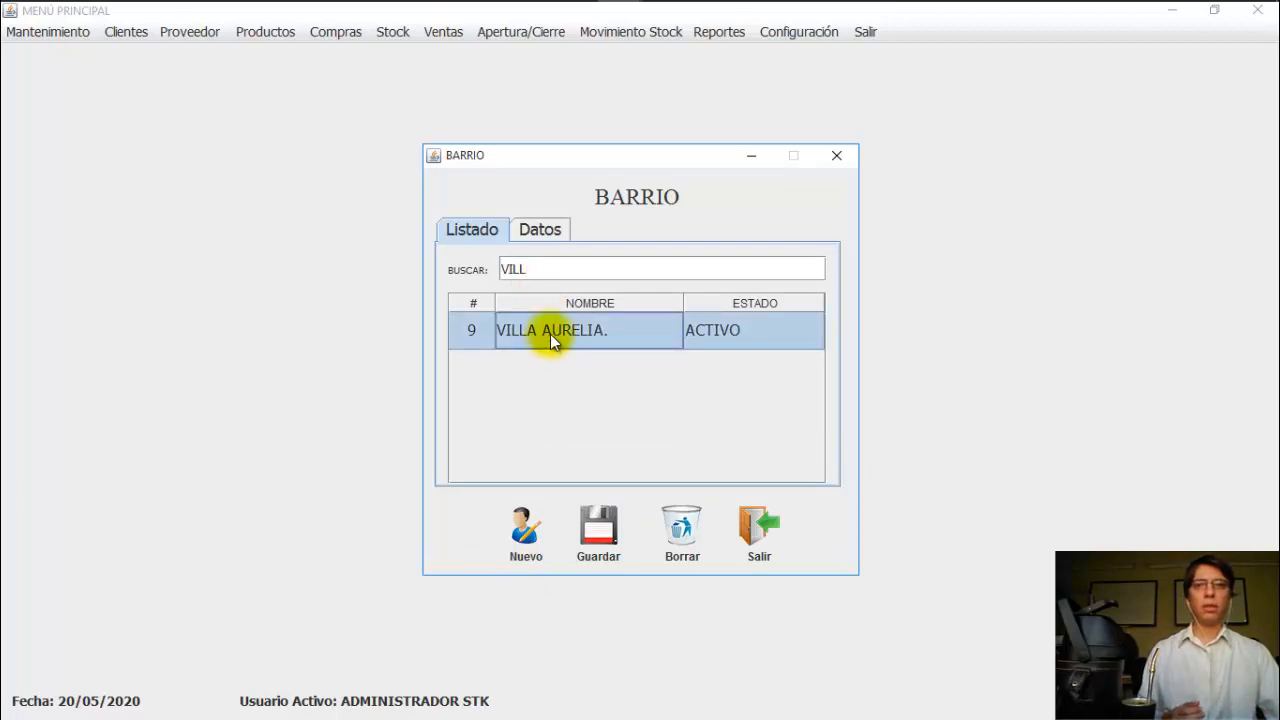
pyautogui.click(548, 240)
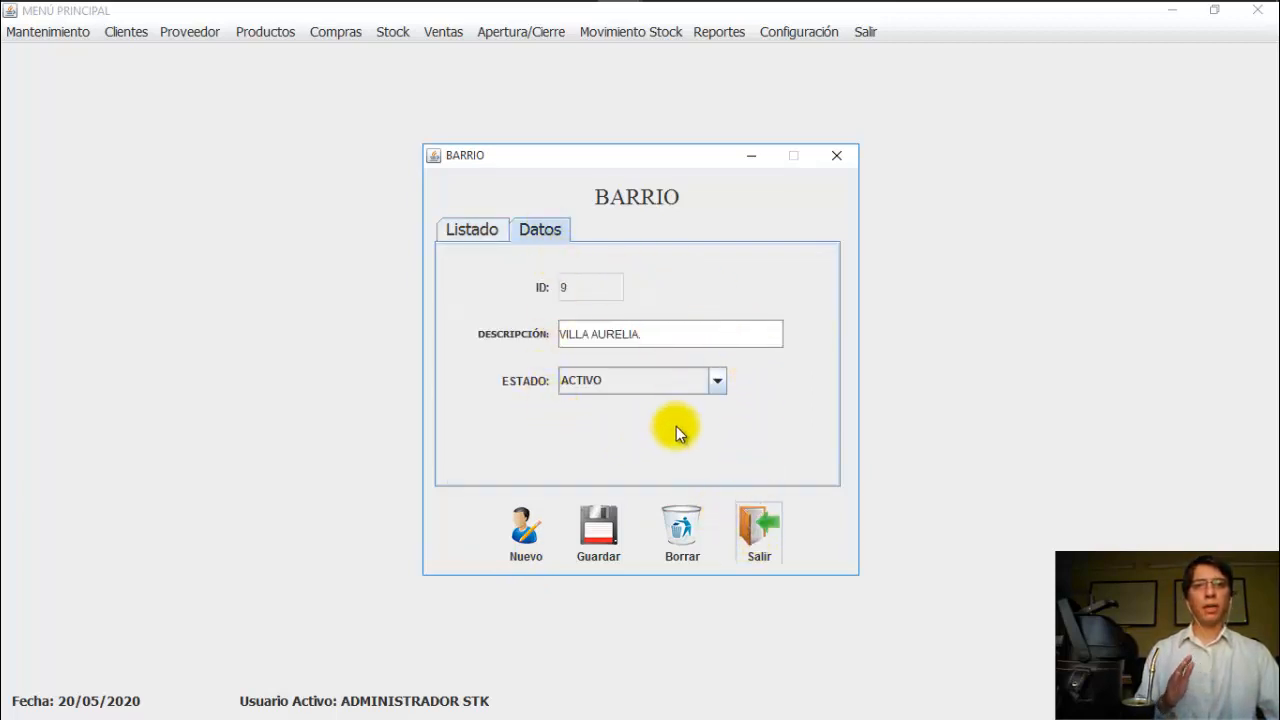
pyautogui.click(762, 540)
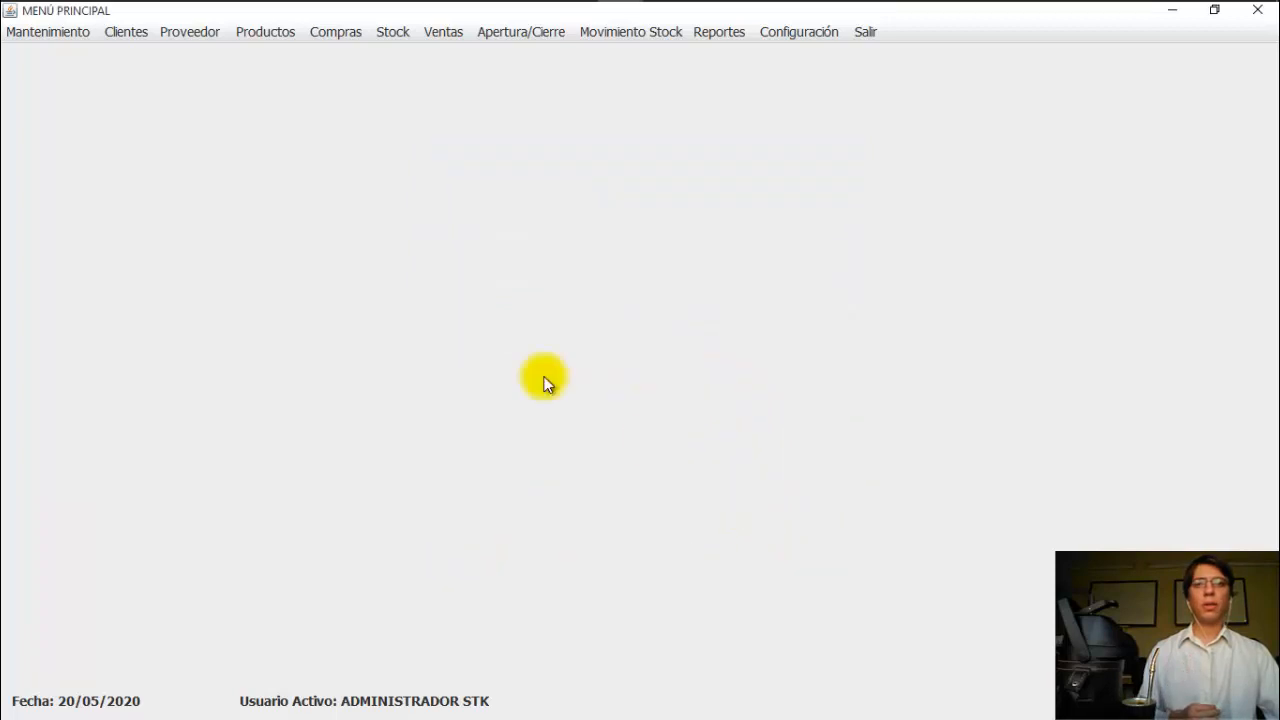
# Step: Start a new employee record and enter the document number and name fields
pyautogui.click(64, 34)
pyautogui.click(74, 54)
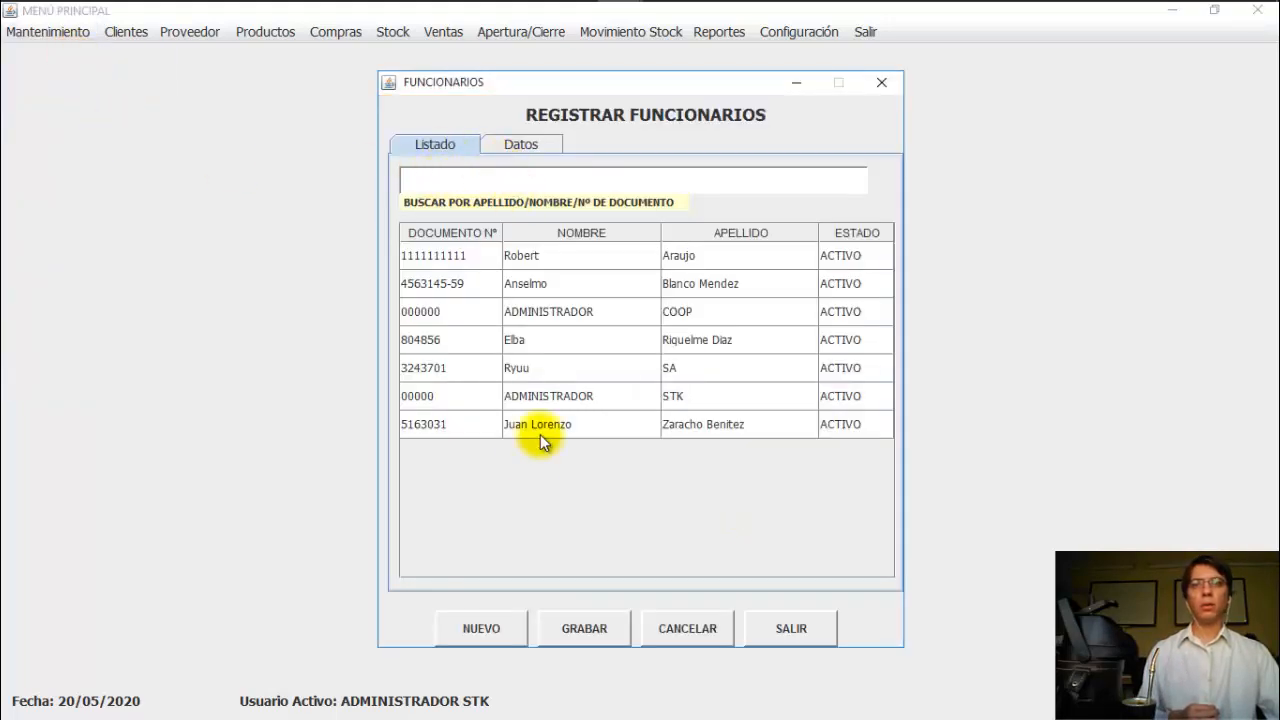
pyautogui.click(480, 634)
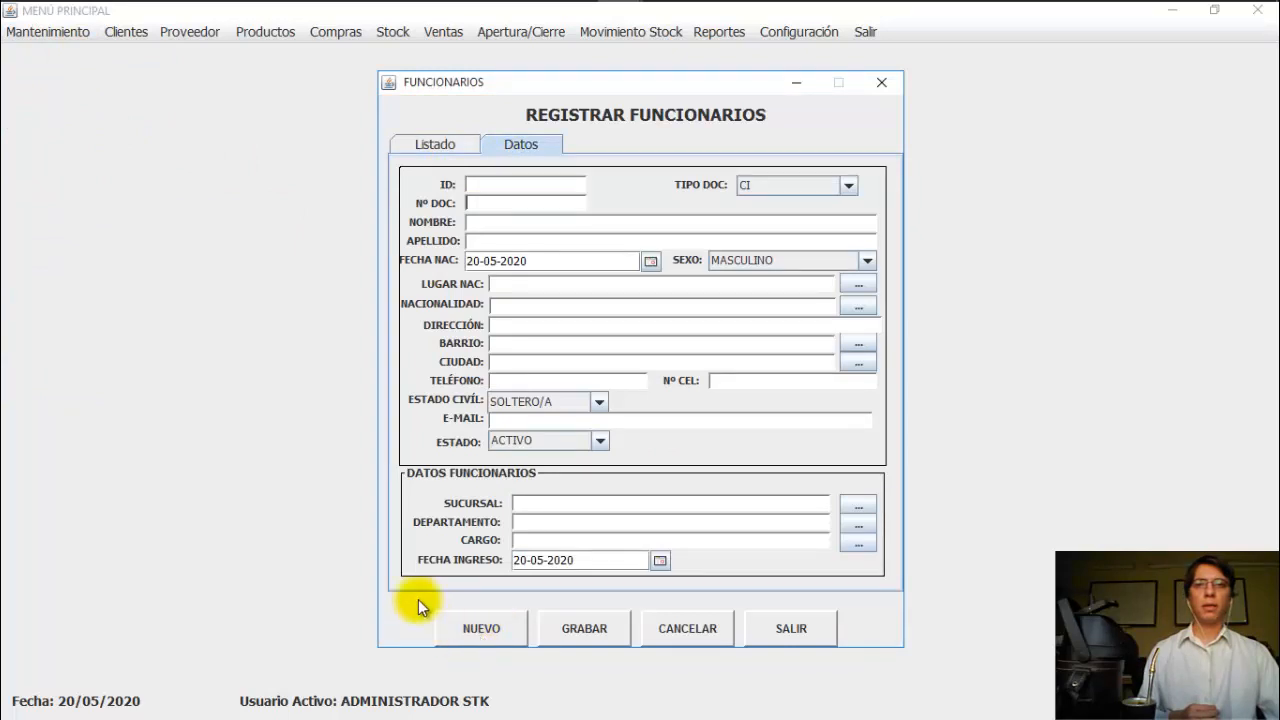
pyautogui.click(491, 203)
pyautogui.write('28')
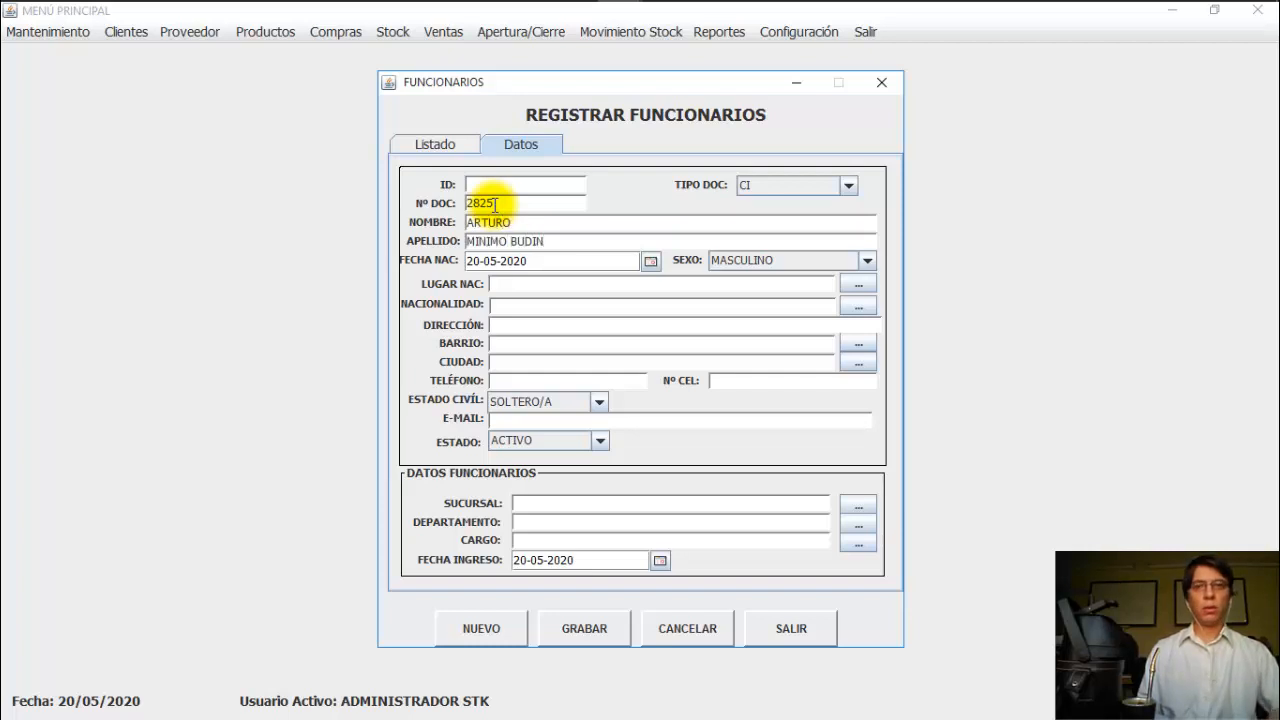
pyautogui.write('25')
# Step: Set the employee's place of birth to Altos
pyautogui.click(858, 285)
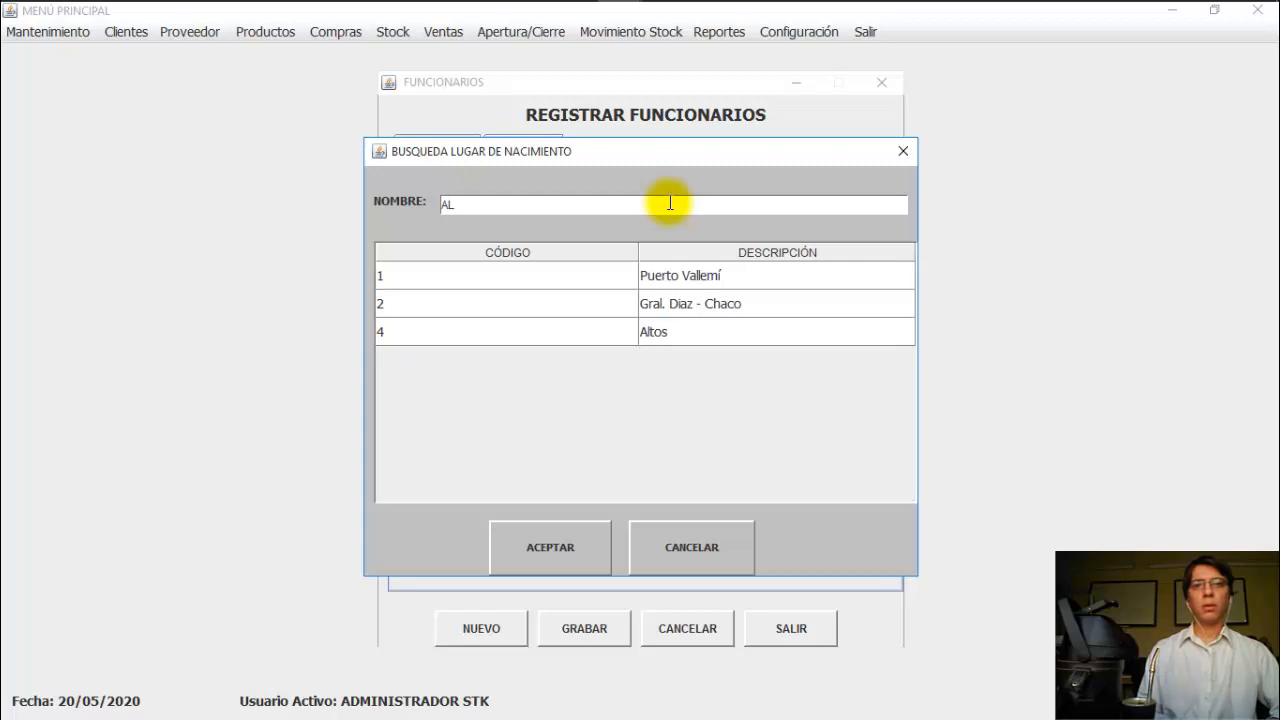
pyautogui.click(662, 332)
pyautogui.click(572, 546)
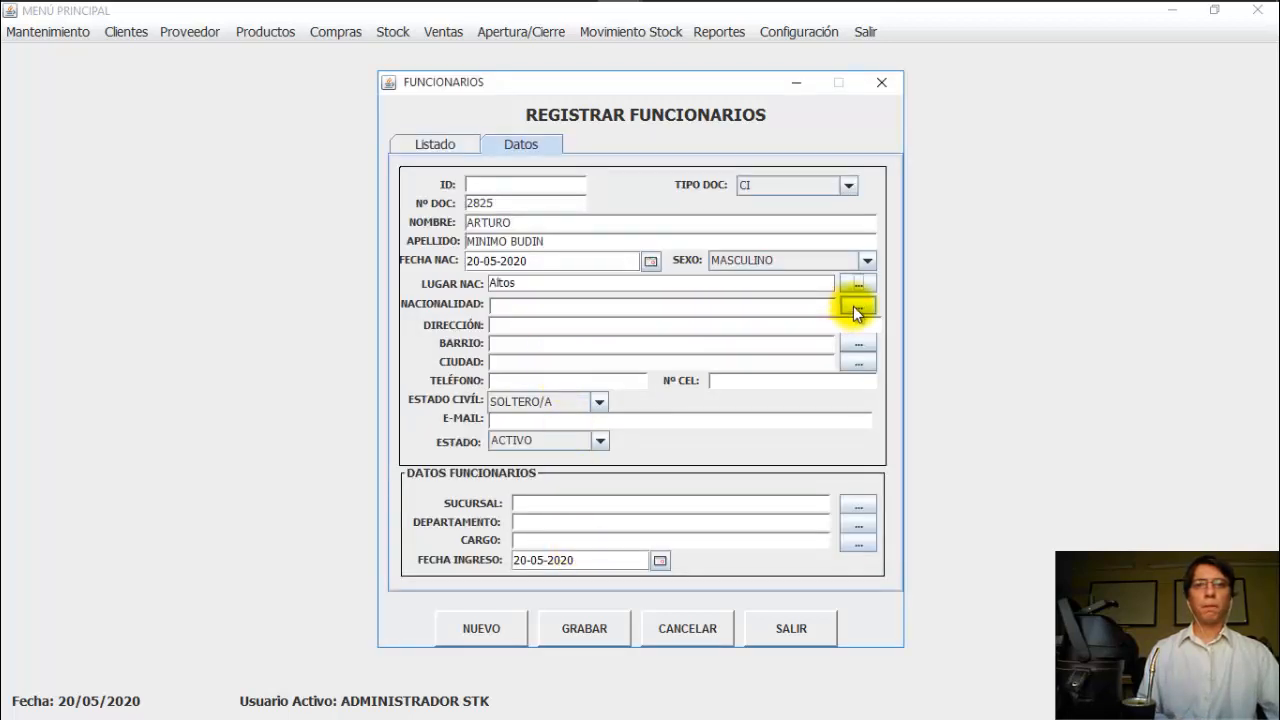
# Step: Assign neighbourhood 'VILLA AURELIA.' via a 'Vi' search and save the new employee
pyautogui.click(858, 342)
pyautogui.write('Vi')
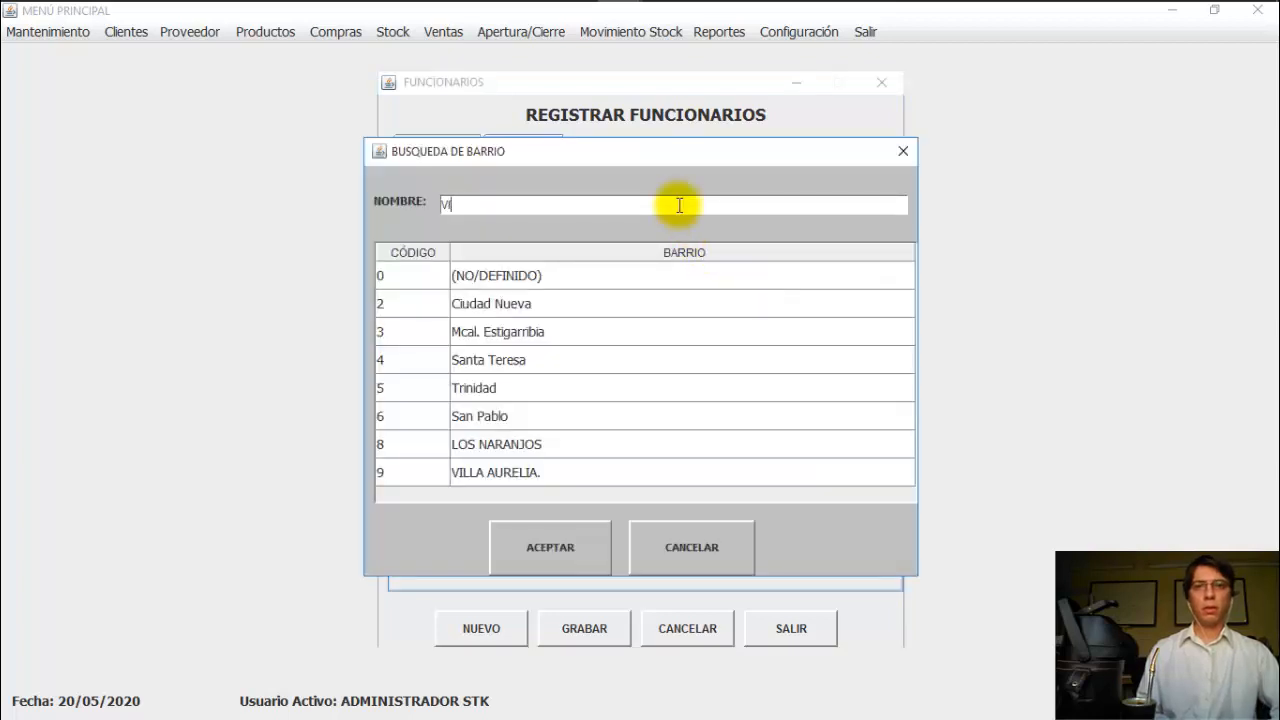
pyautogui.click(666, 285)
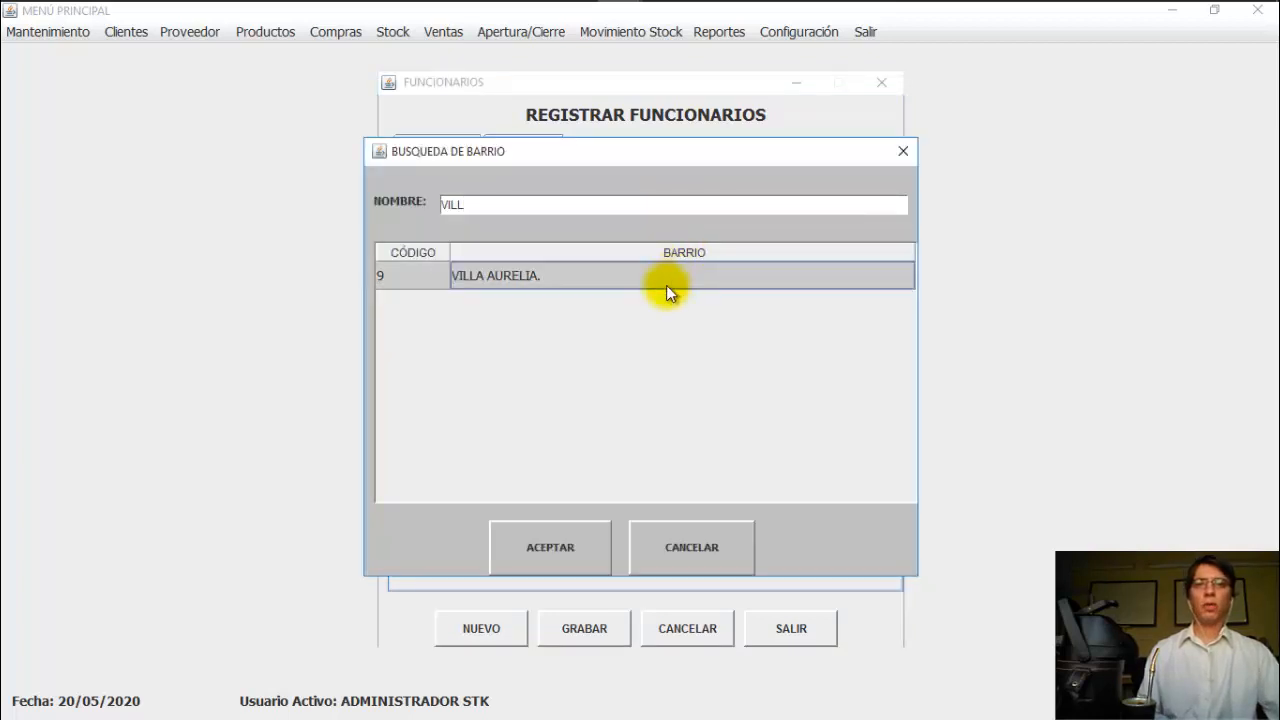
pyautogui.click(605, 551)
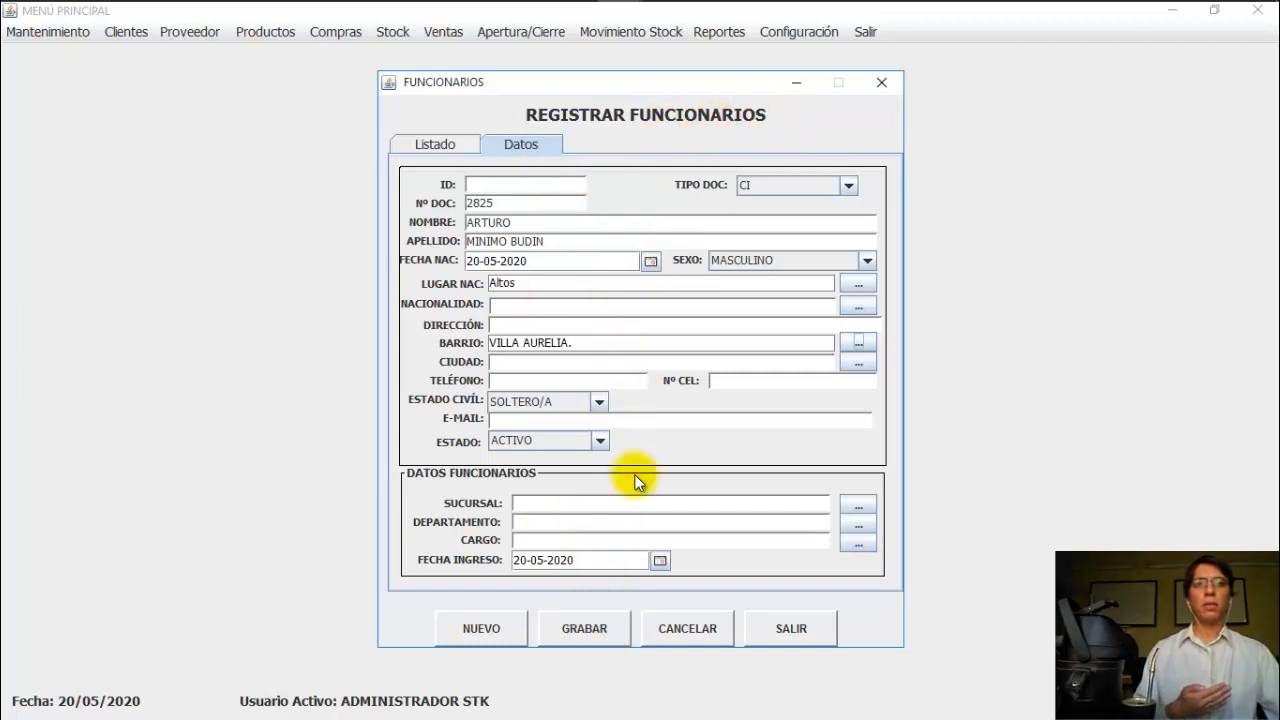
pyautogui.click(603, 630)
pyautogui.click(629, 391)
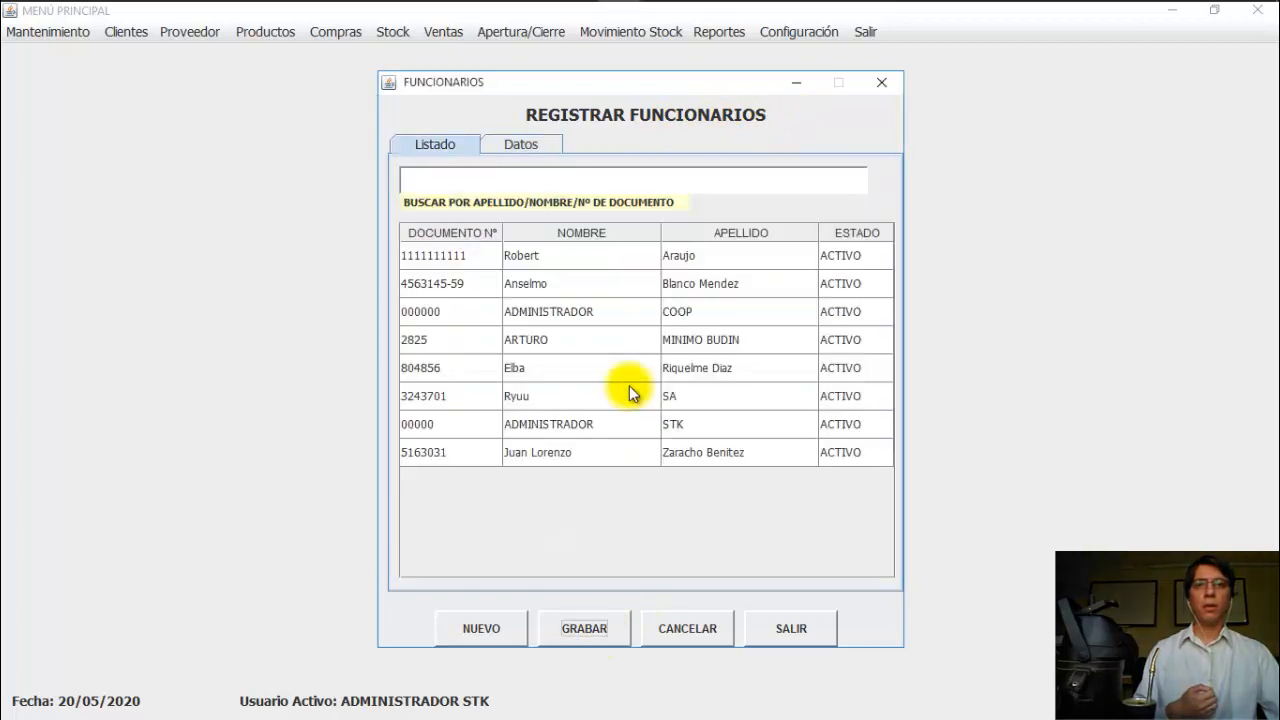
# Step: Open the new employee's record from the employee list for editing
pyautogui.click(614, 450)
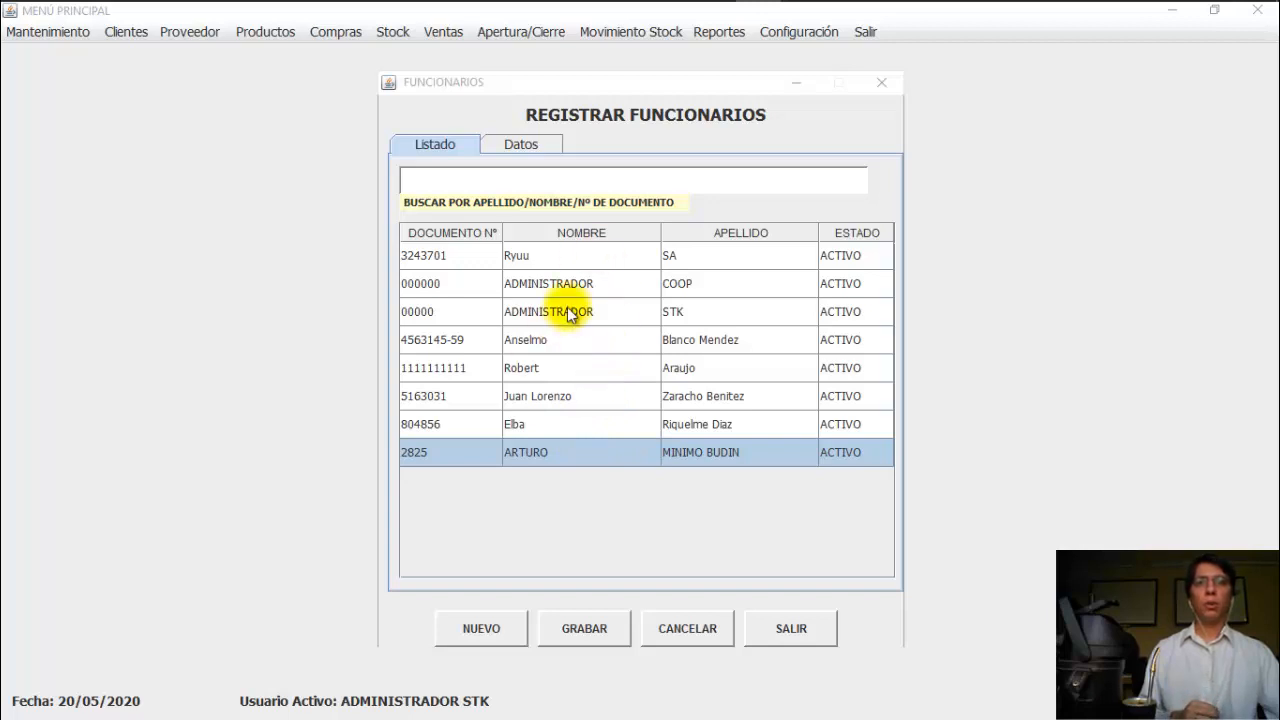
pyautogui.click(538, 456)
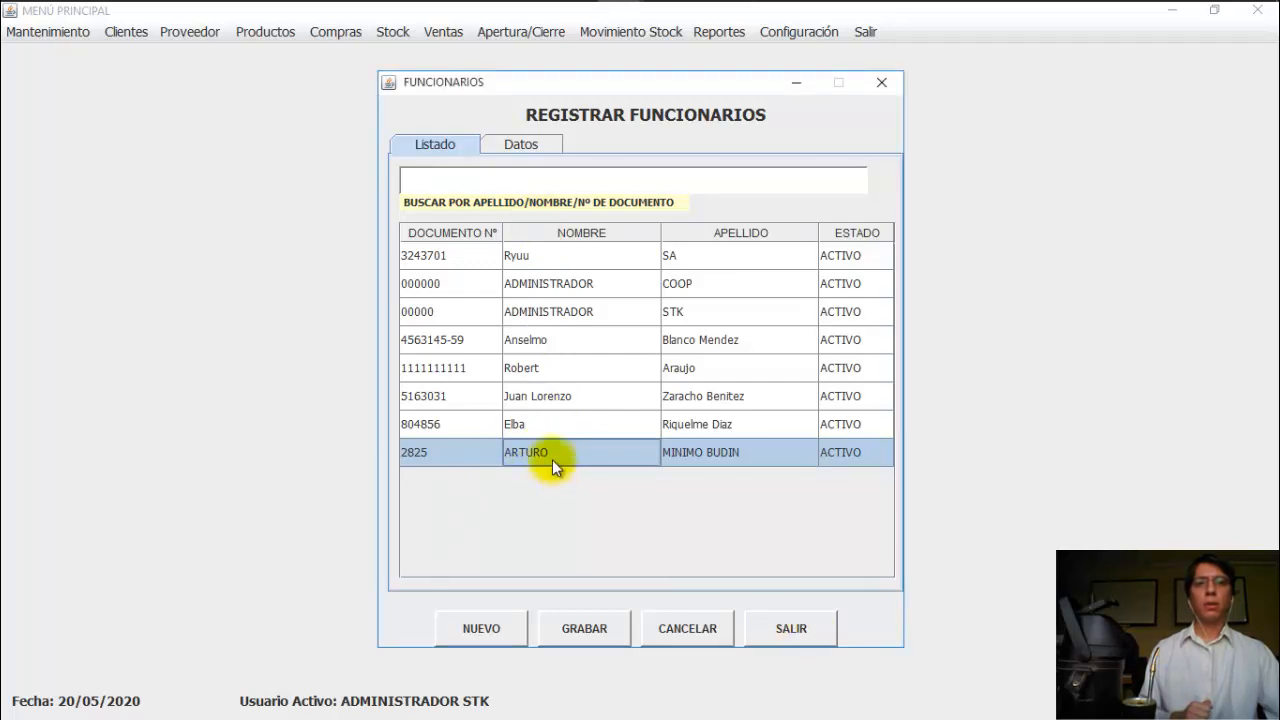
pyautogui.click(517, 144)
pyautogui.doubleClick(596, 456)
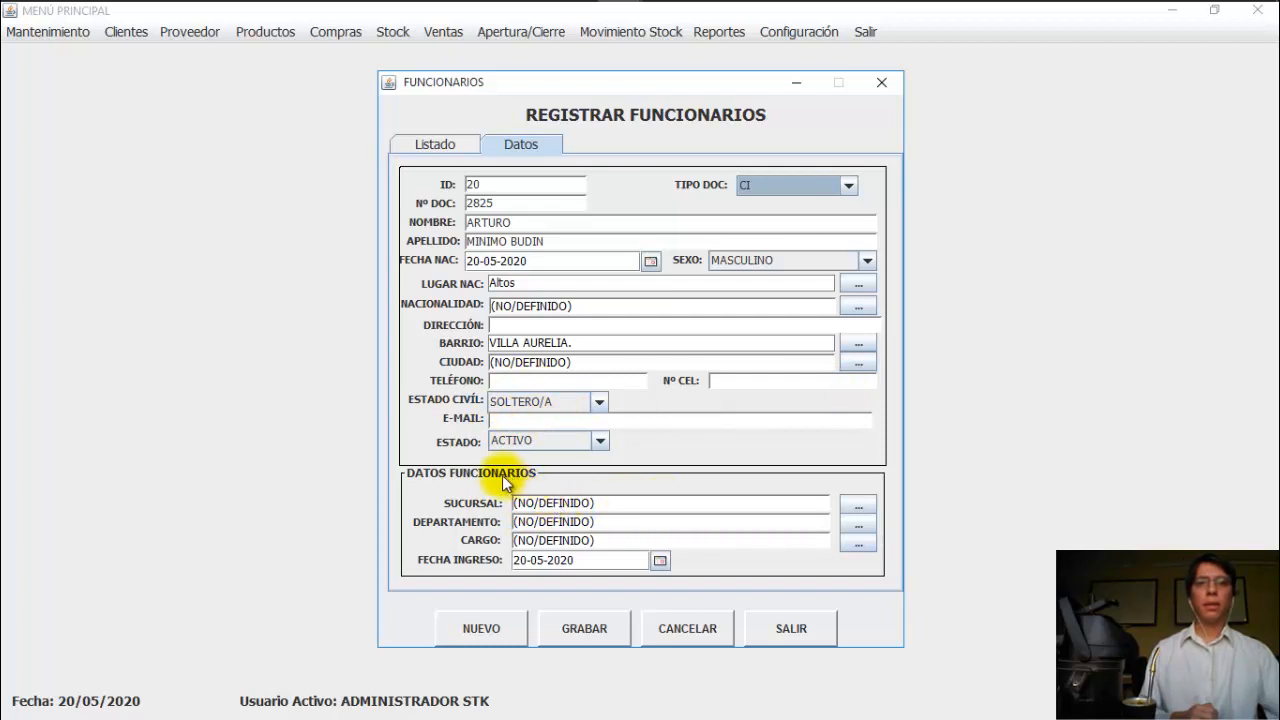
# Step: Enter the address 'avs' in DIRECCIÓN, save the update, and reopen the record
pyautogui.click(522, 324)
pyautogui.write('avsa')
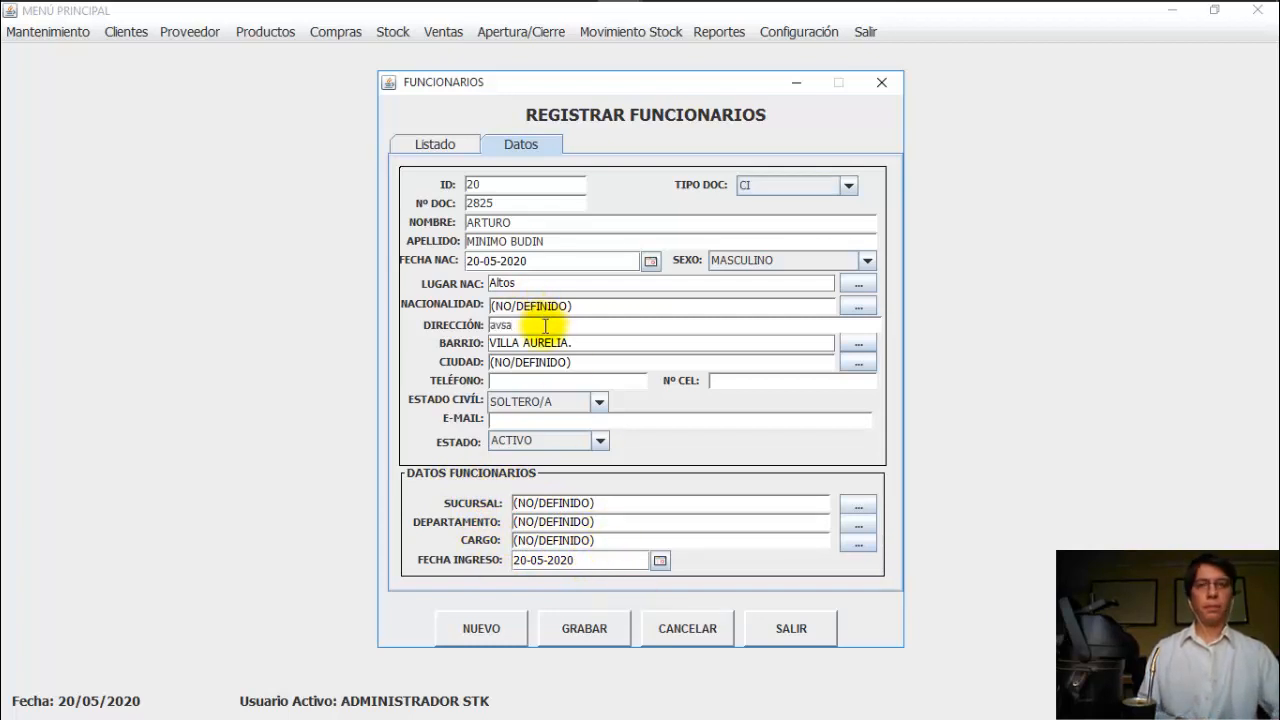
pyautogui.click(554, 632)
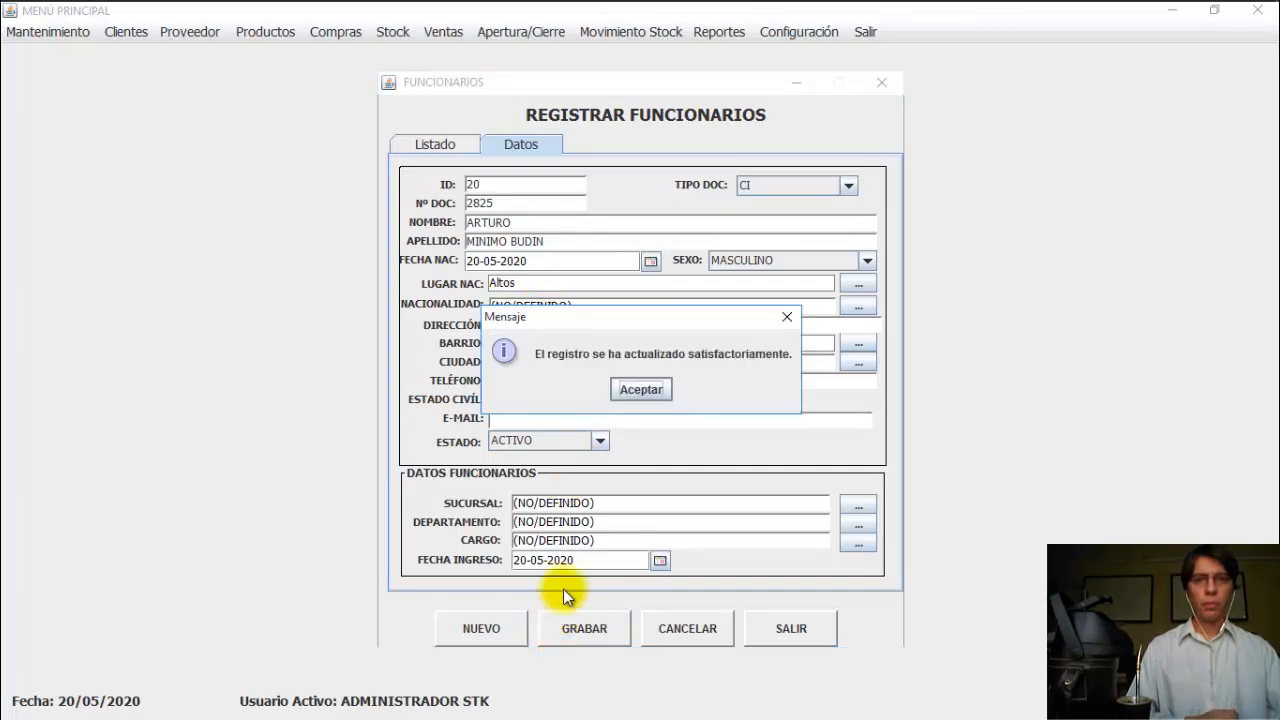
pyautogui.click(635, 390)
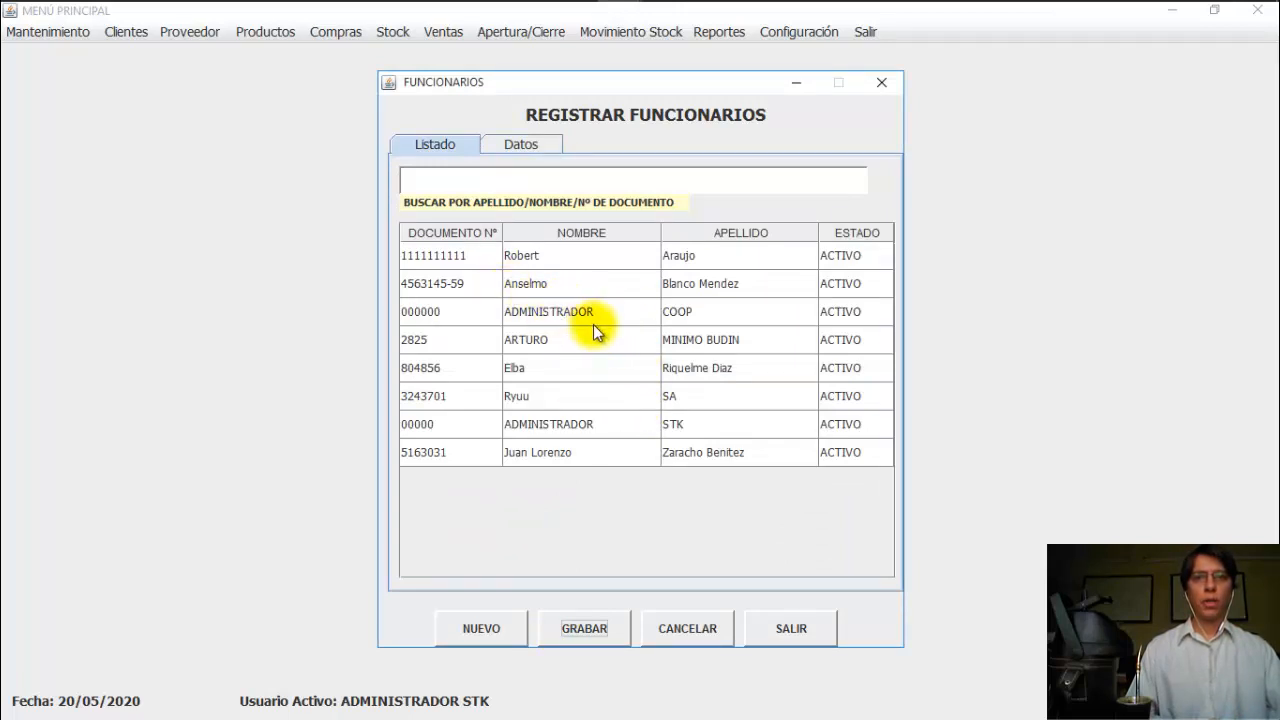
pyautogui.click(530, 338)
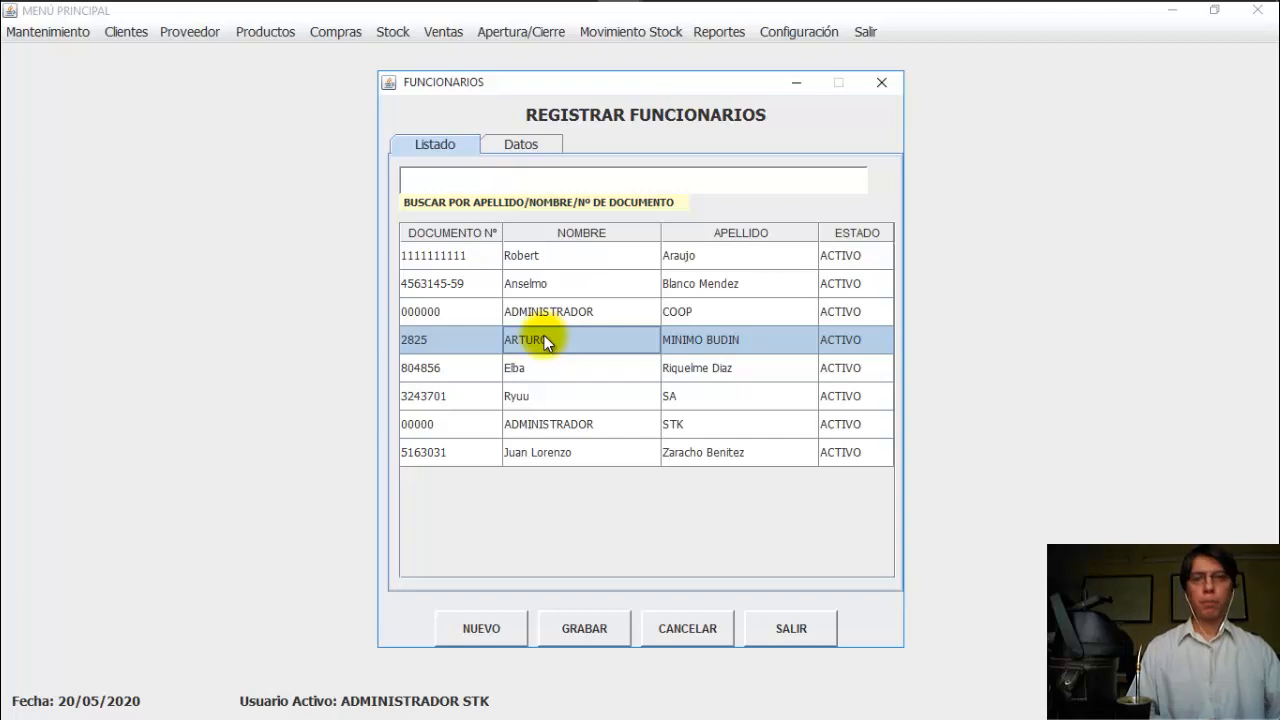
pyautogui.doubleClick(544, 338)
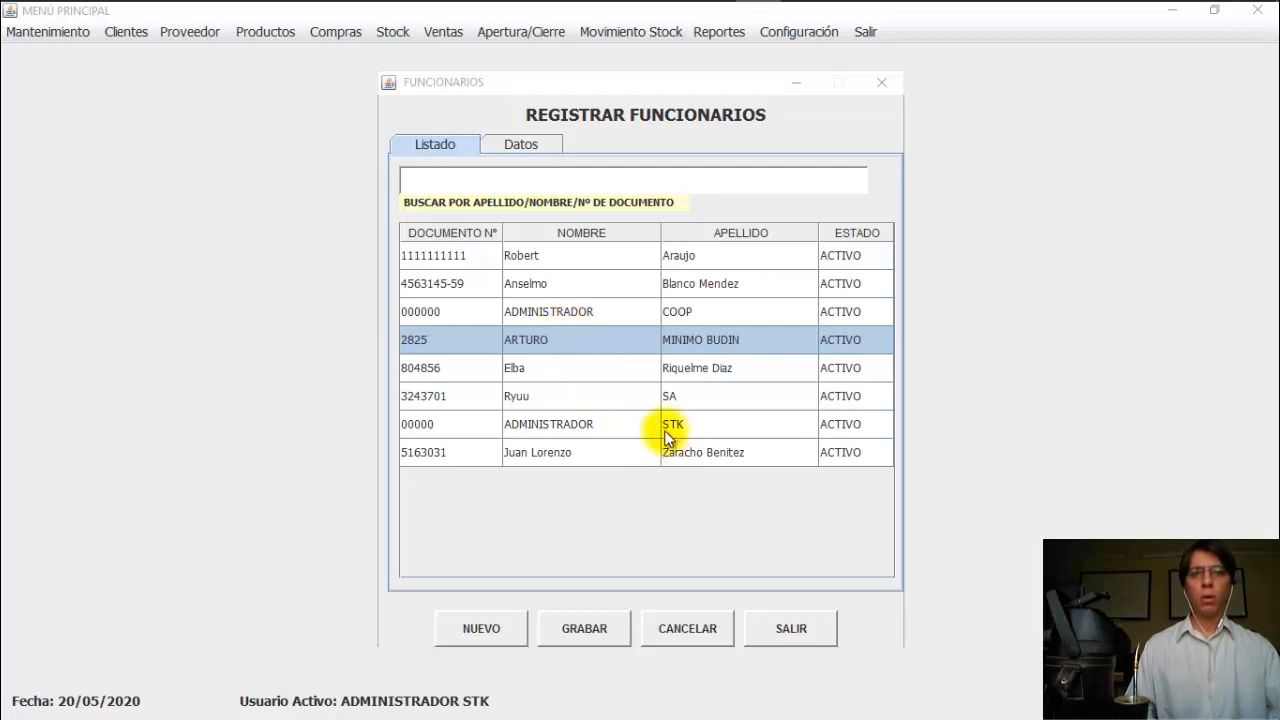
# Step: In user management, search for the new employee by document number and open their details
pyautogui.click(791, 628)
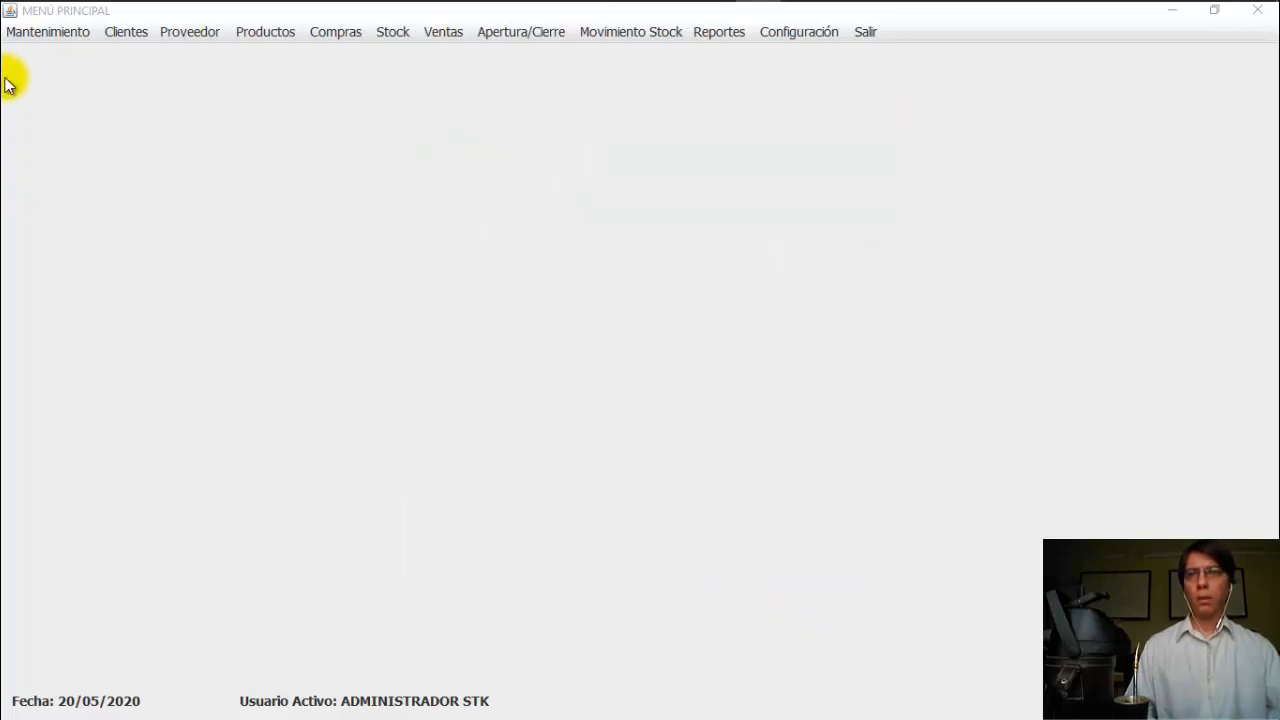
pyautogui.click(45, 31)
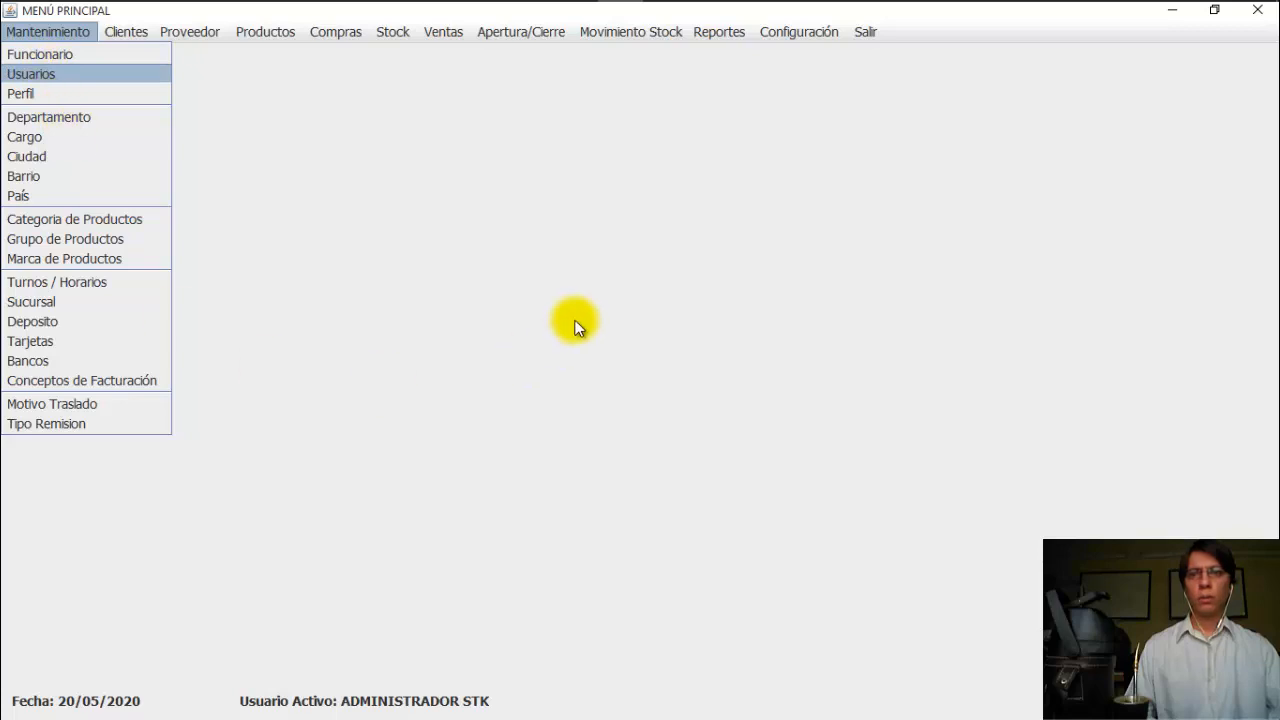
pyautogui.press('Return')
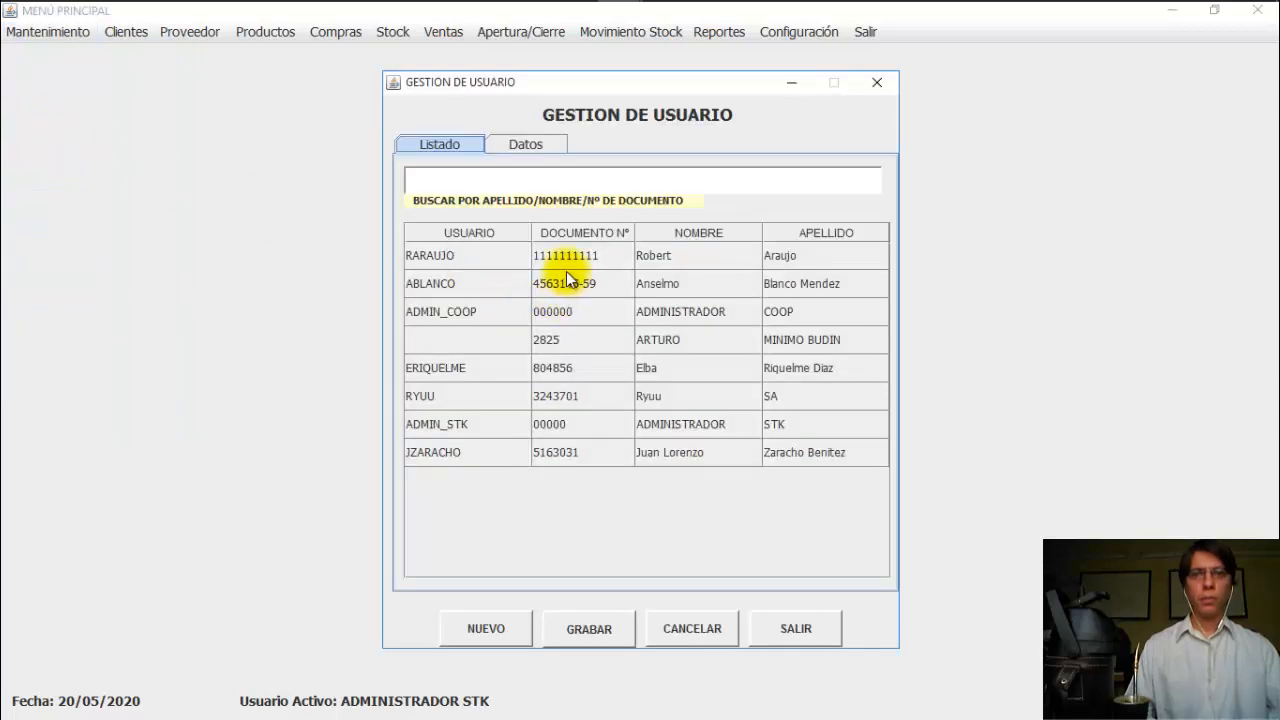
pyautogui.click(587, 346)
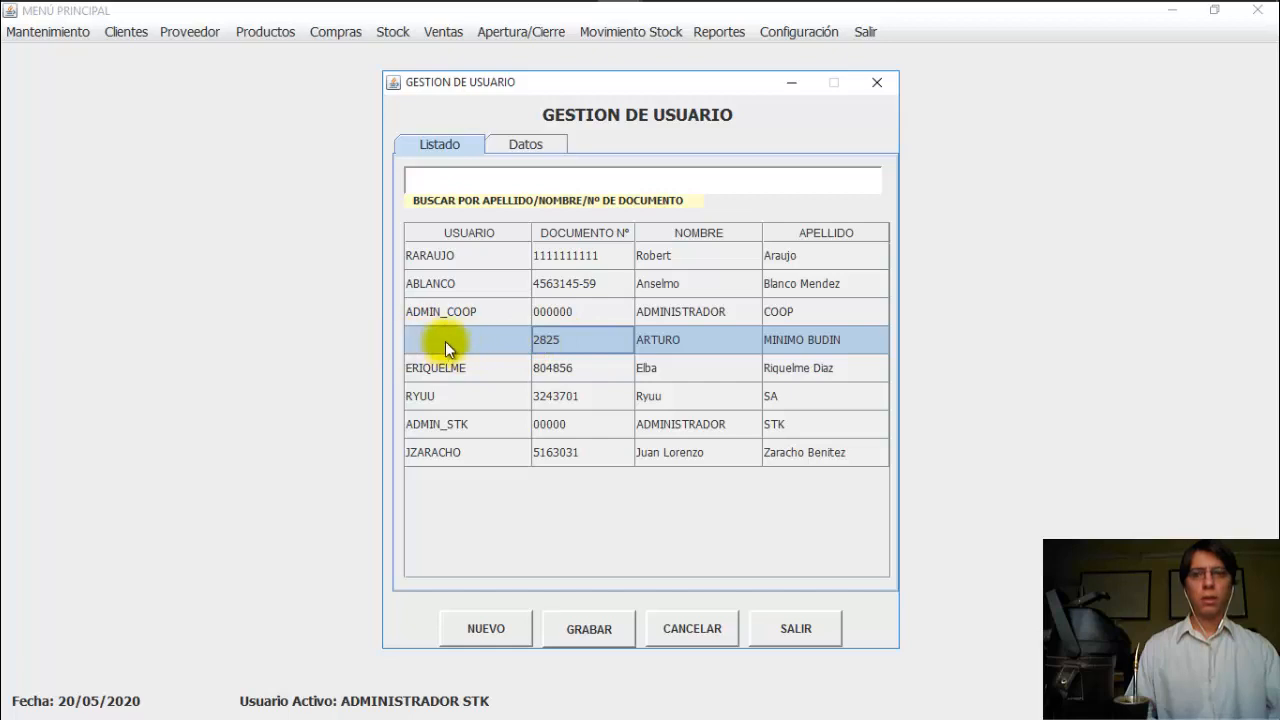
pyautogui.click(565, 178)
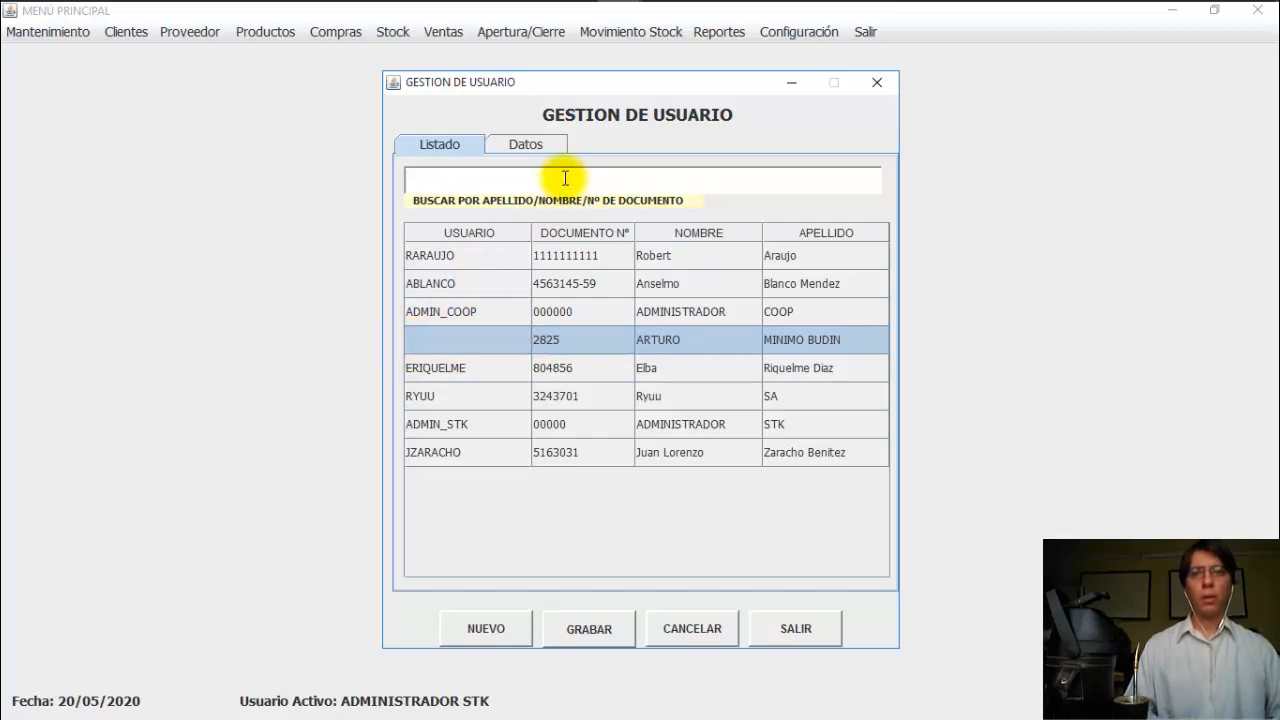
pyautogui.write('28')
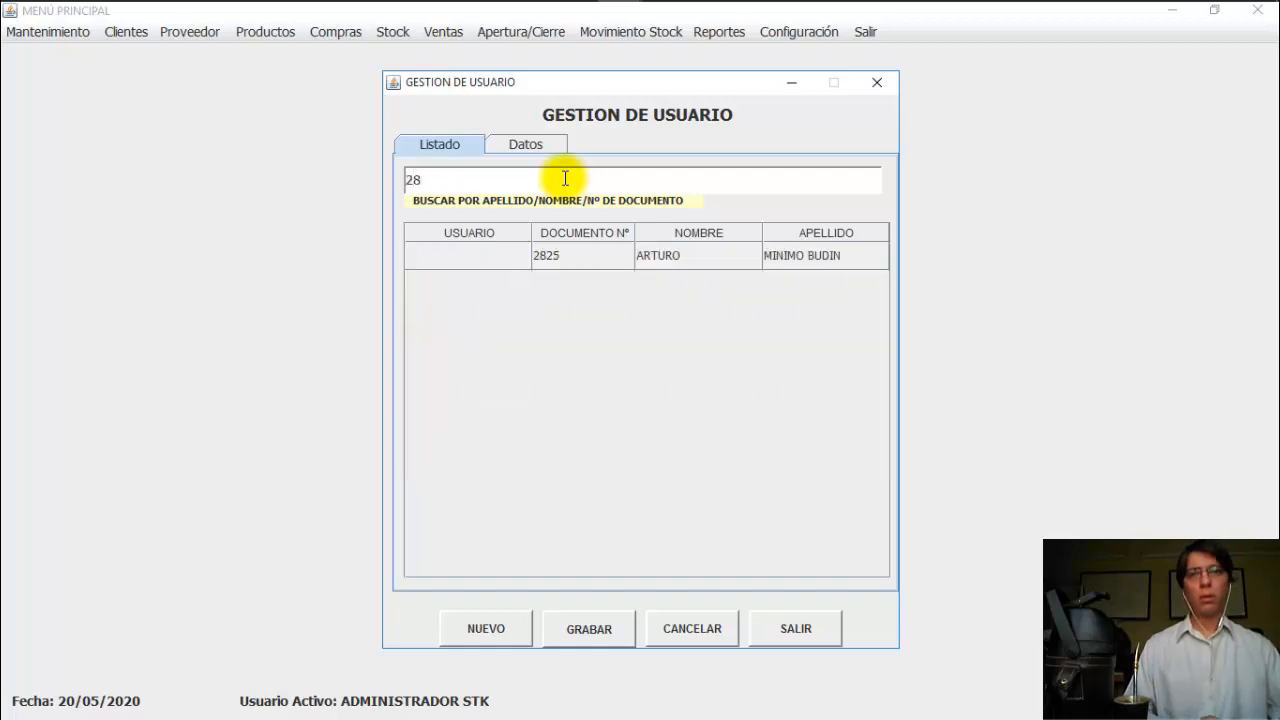
pyautogui.click(579, 256)
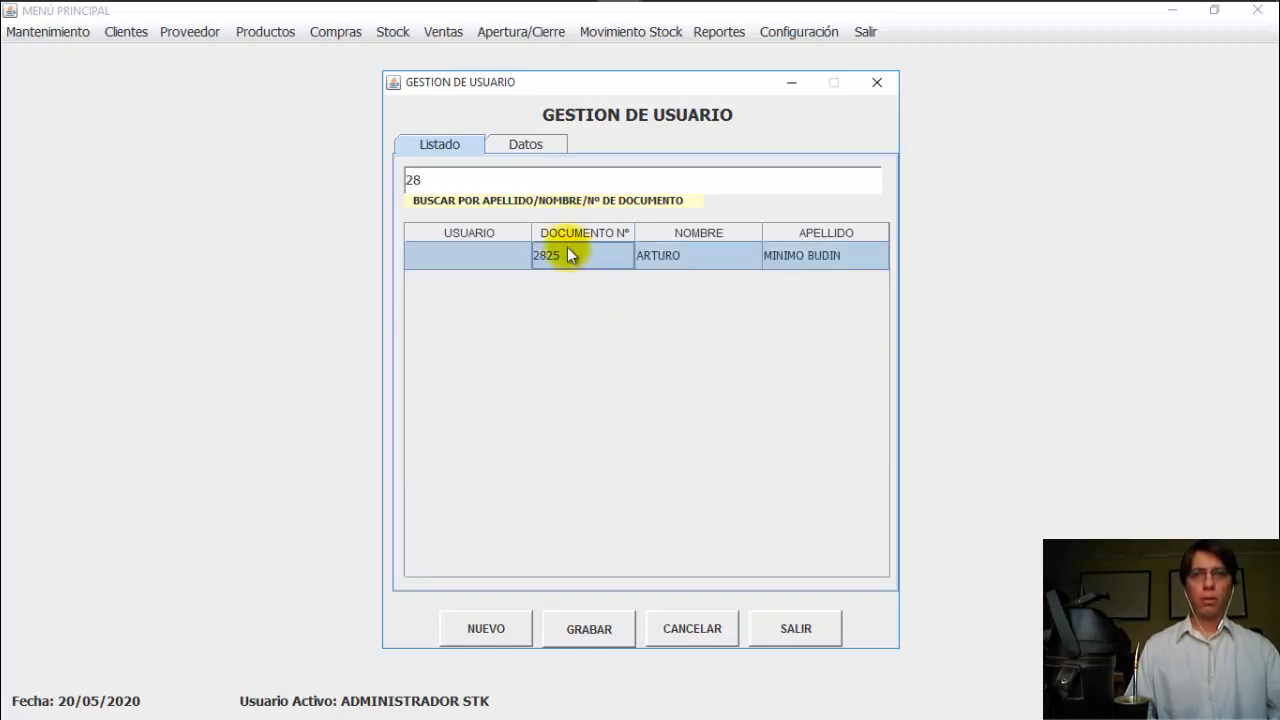
pyautogui.click(519, 144)
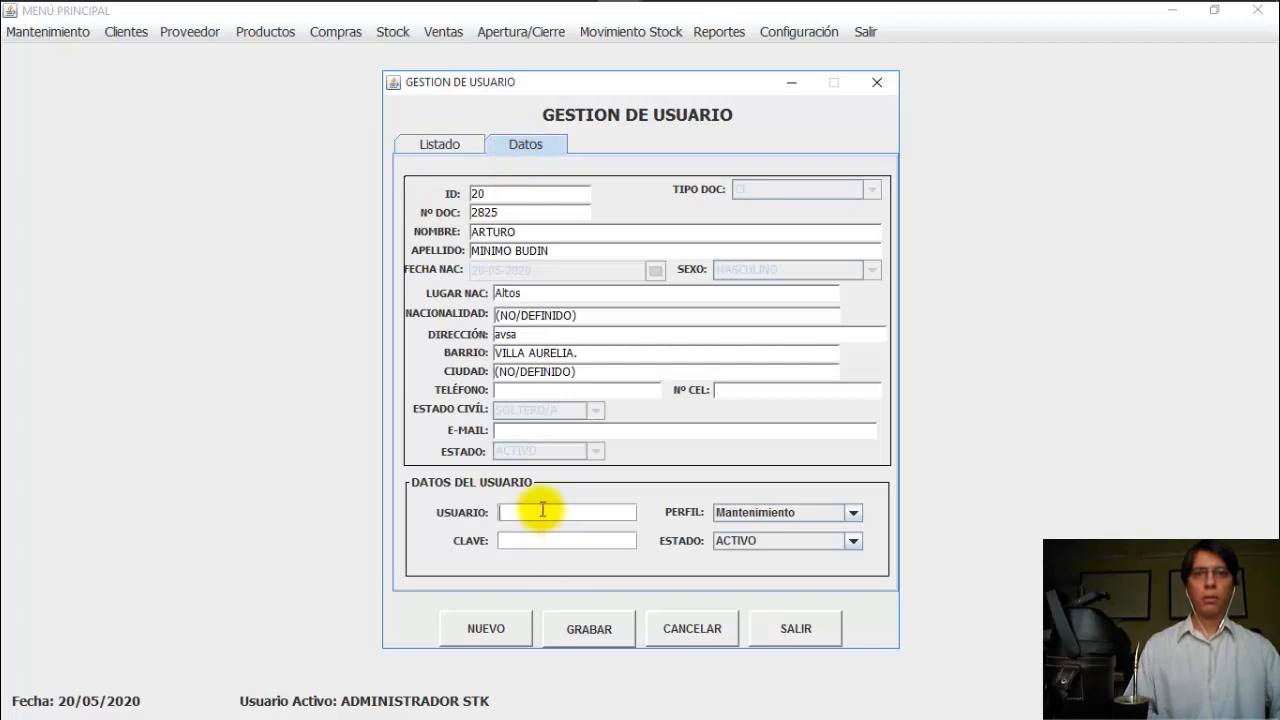
# Step: Give the employee a username, a password and the ADMINISTRADOR STK profile, and save
pyautogui.write('ARTURO')
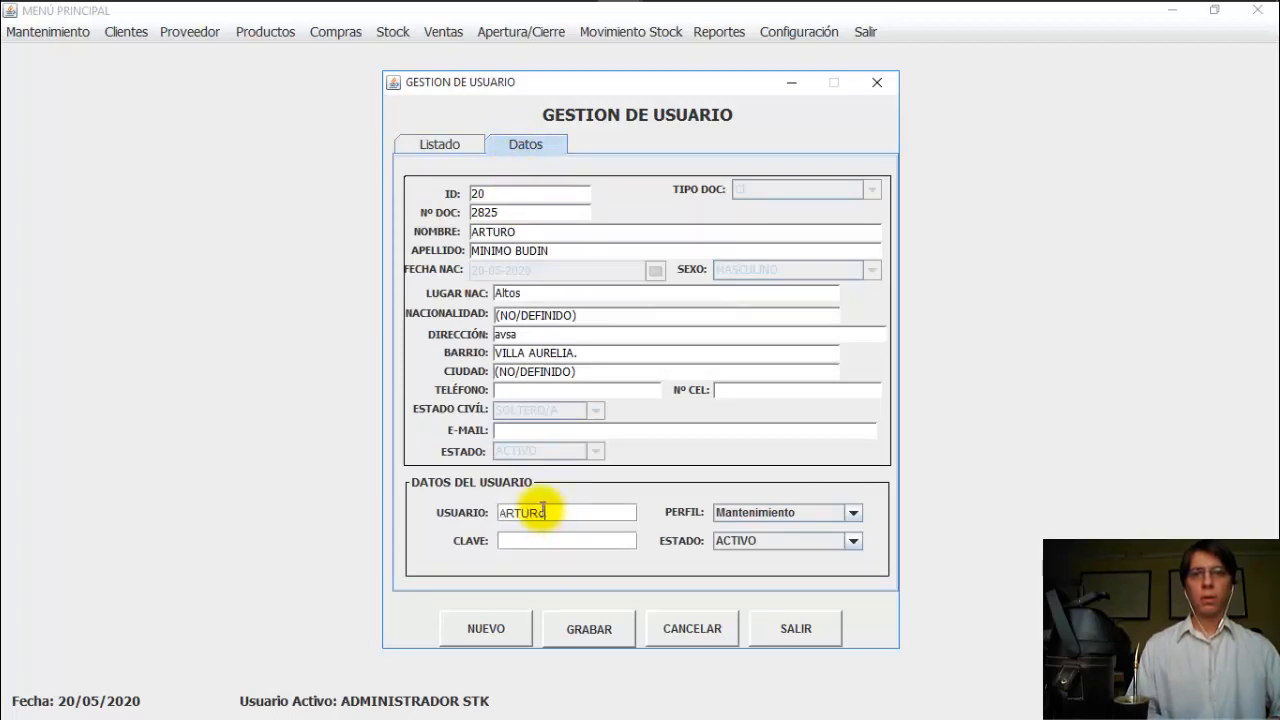
pyautogui.click(543, 533)
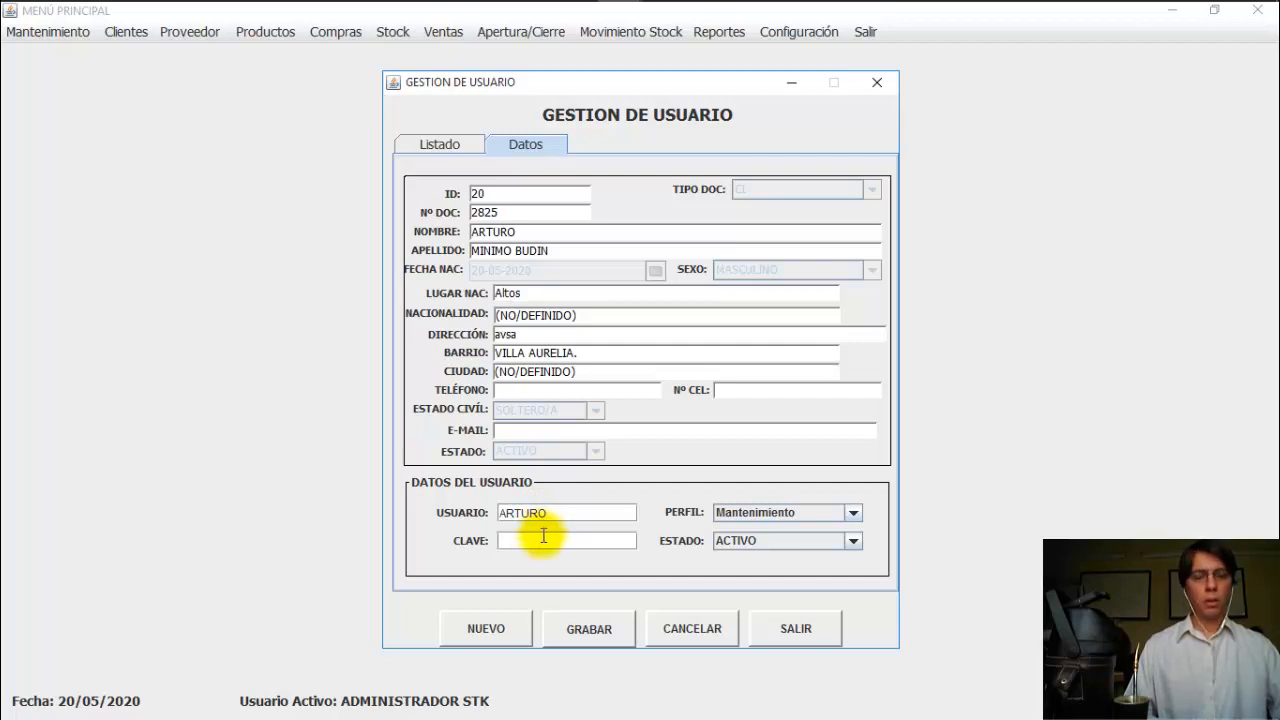
pyautogui.write('12345')
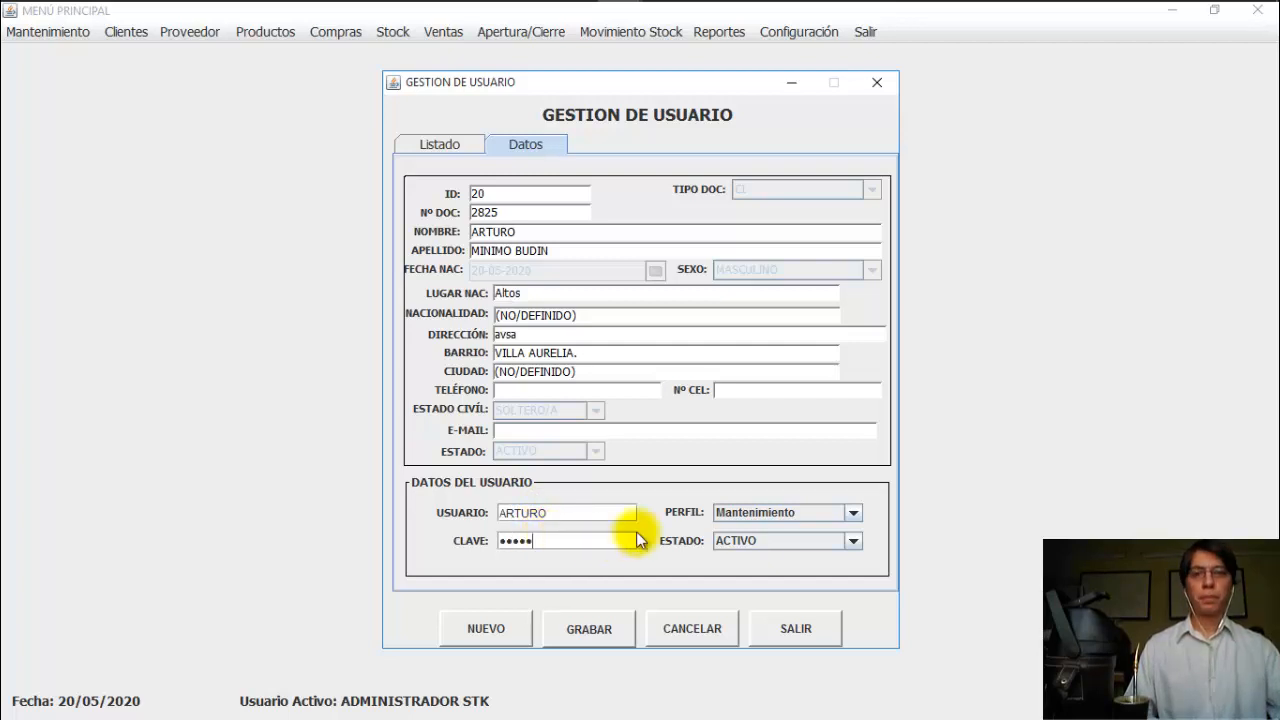
pyautogui.click(798, 513)
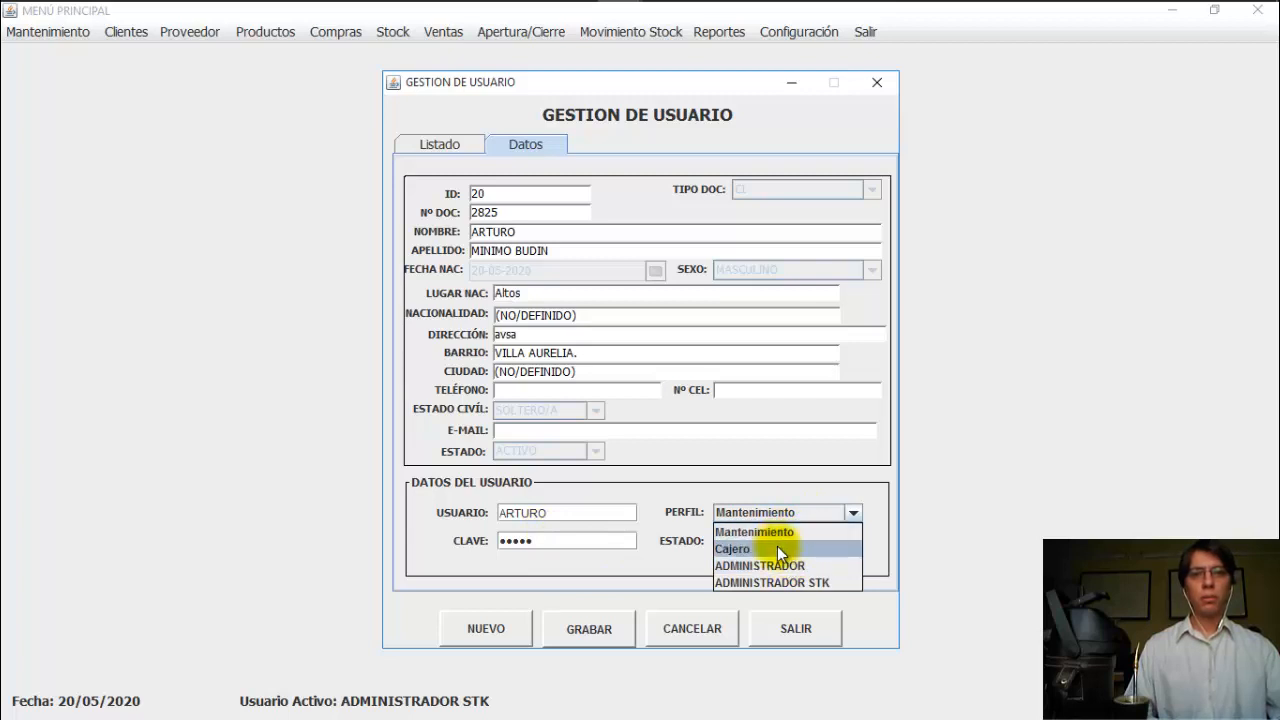
pyautogui.click(788, 582)
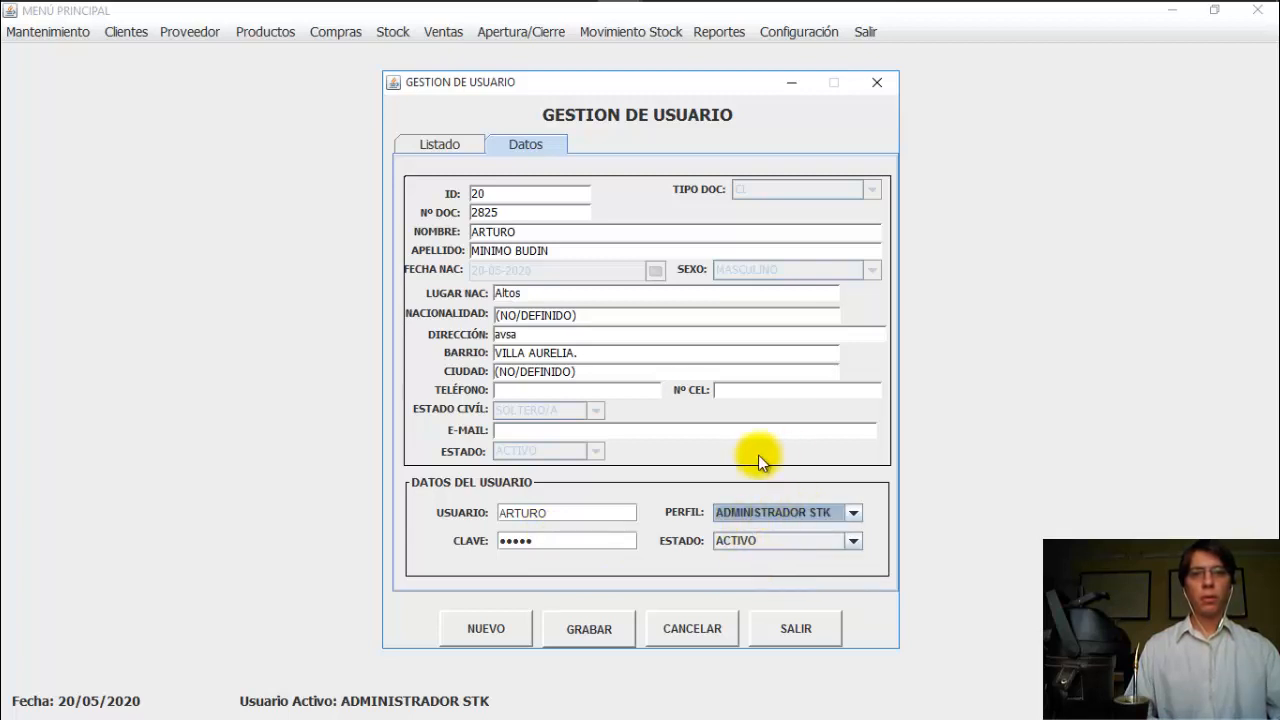
pyautogui.click(587, 630)
pyautogui.click(631, 391)
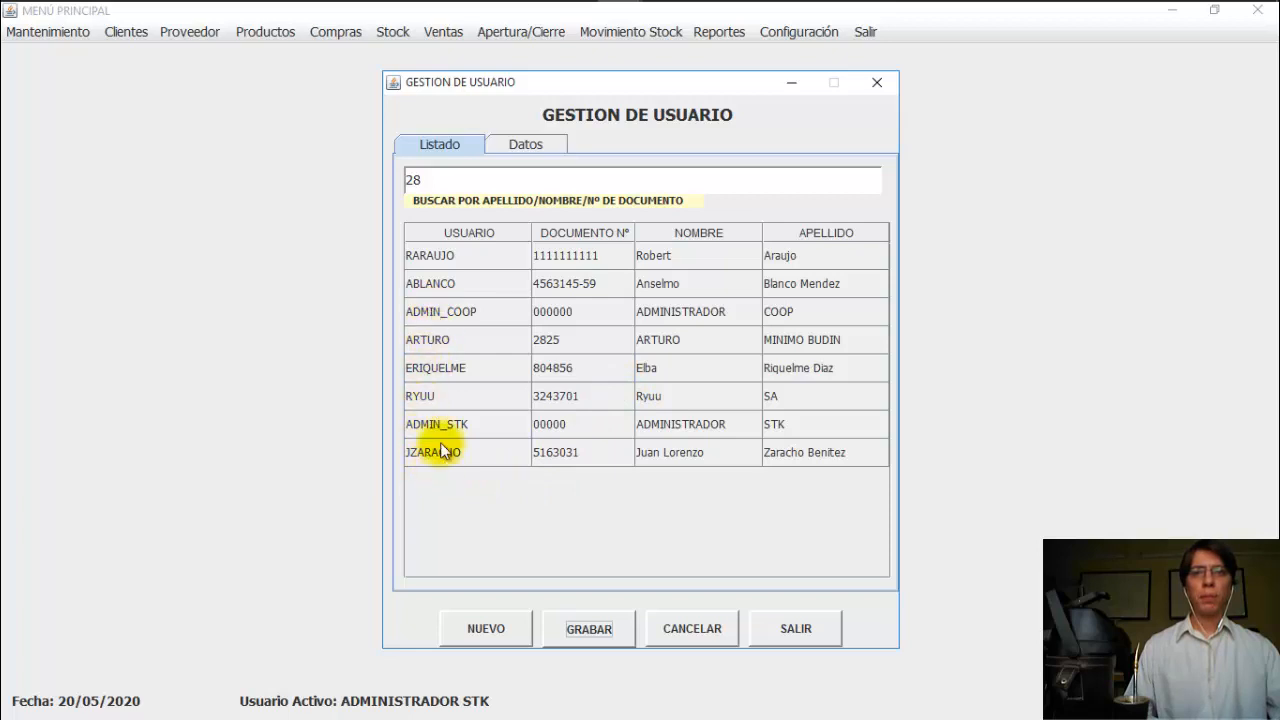
pyautogui.click(456, 348)
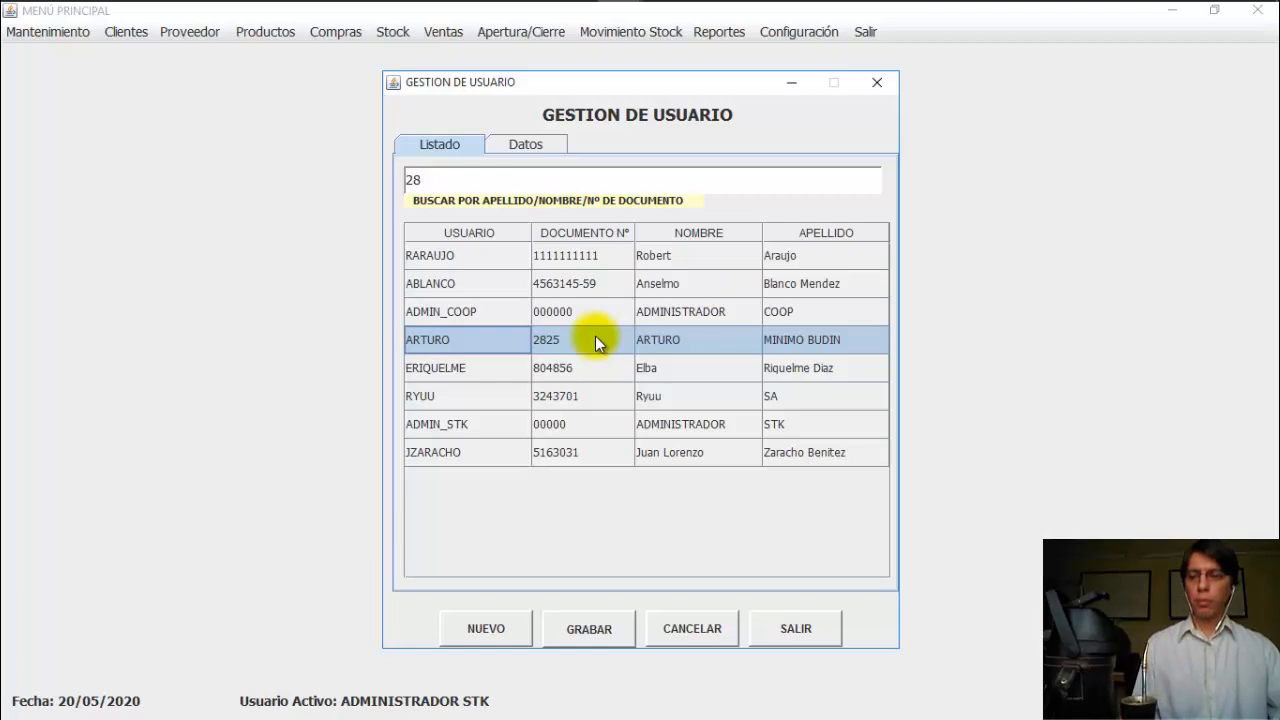
# Step: Close user management and the Mantenimiento menu, then show PowerPoint's Datos Referenciales slide
pyautogui.click(790, 632)
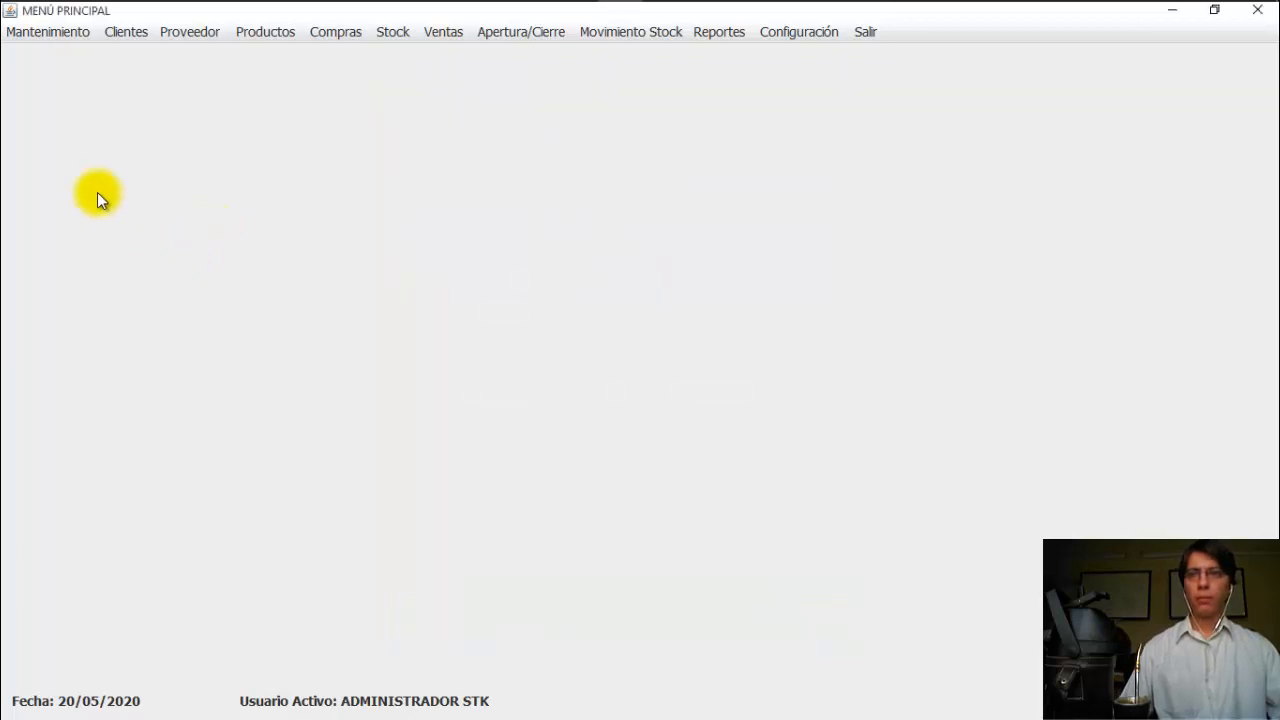
pyautogui.click(48, 31)
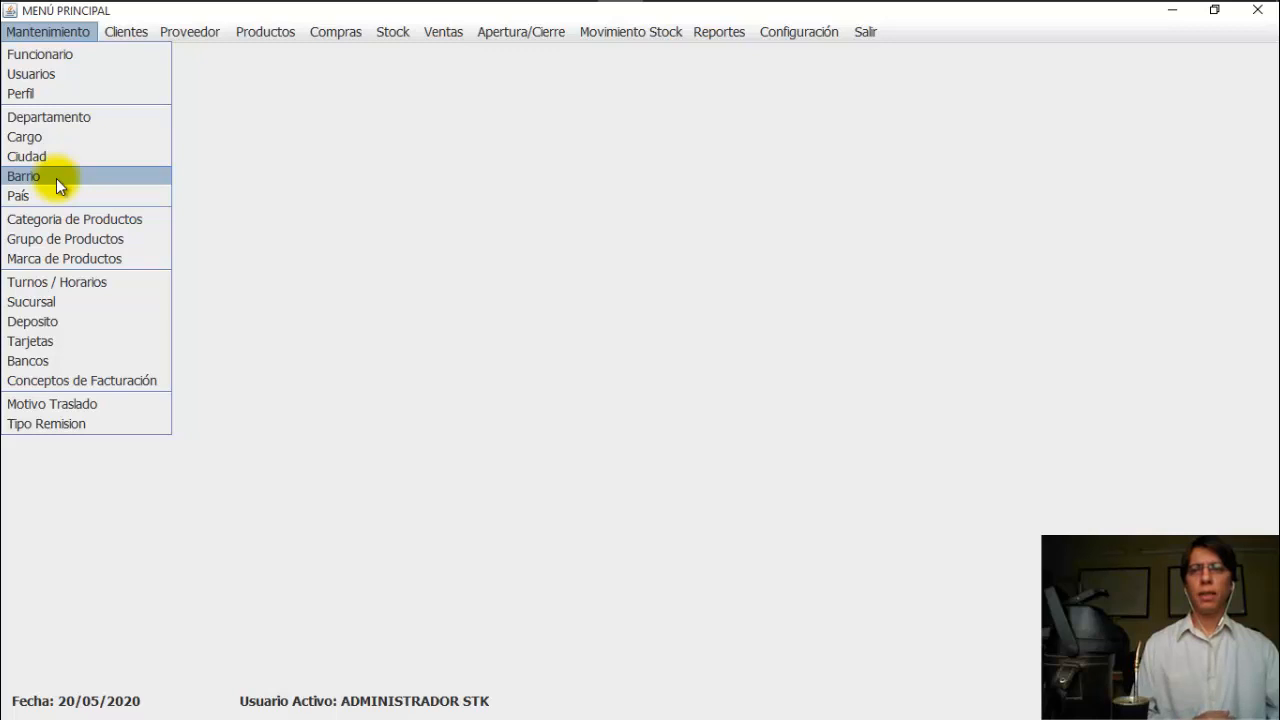
pyautogui.click(88, 134)
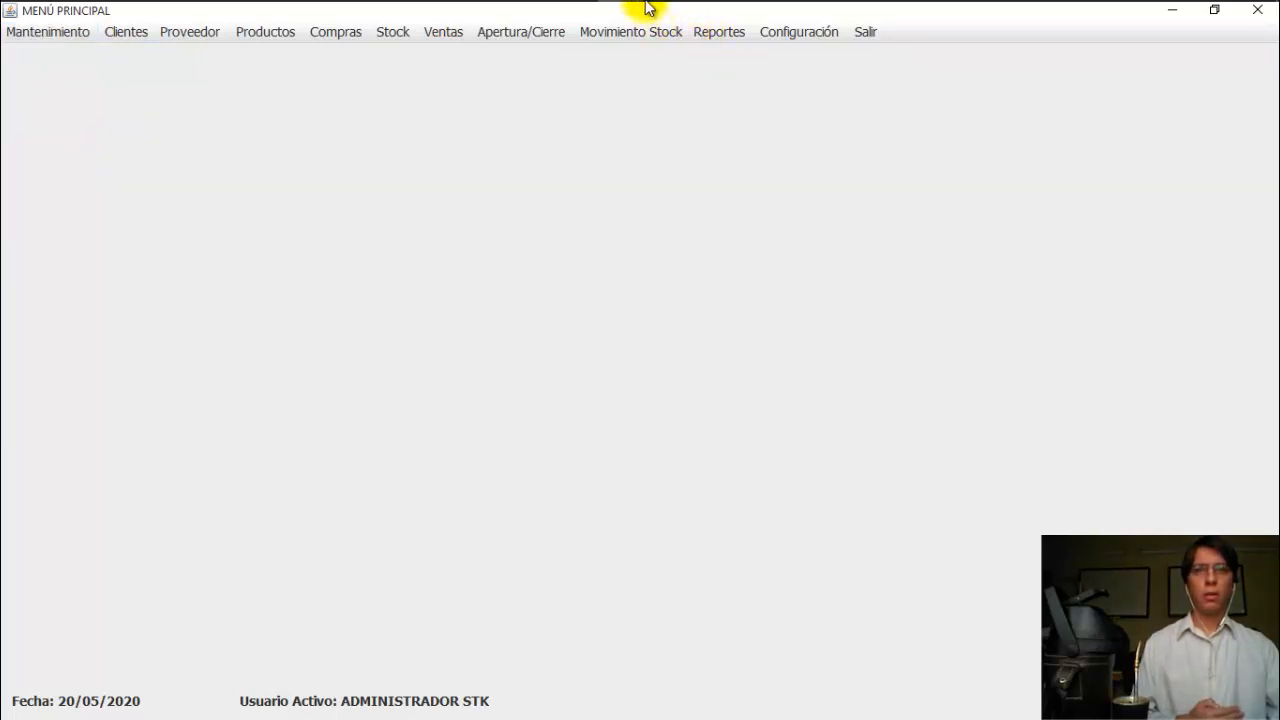
pyautogui.click(662, 18)
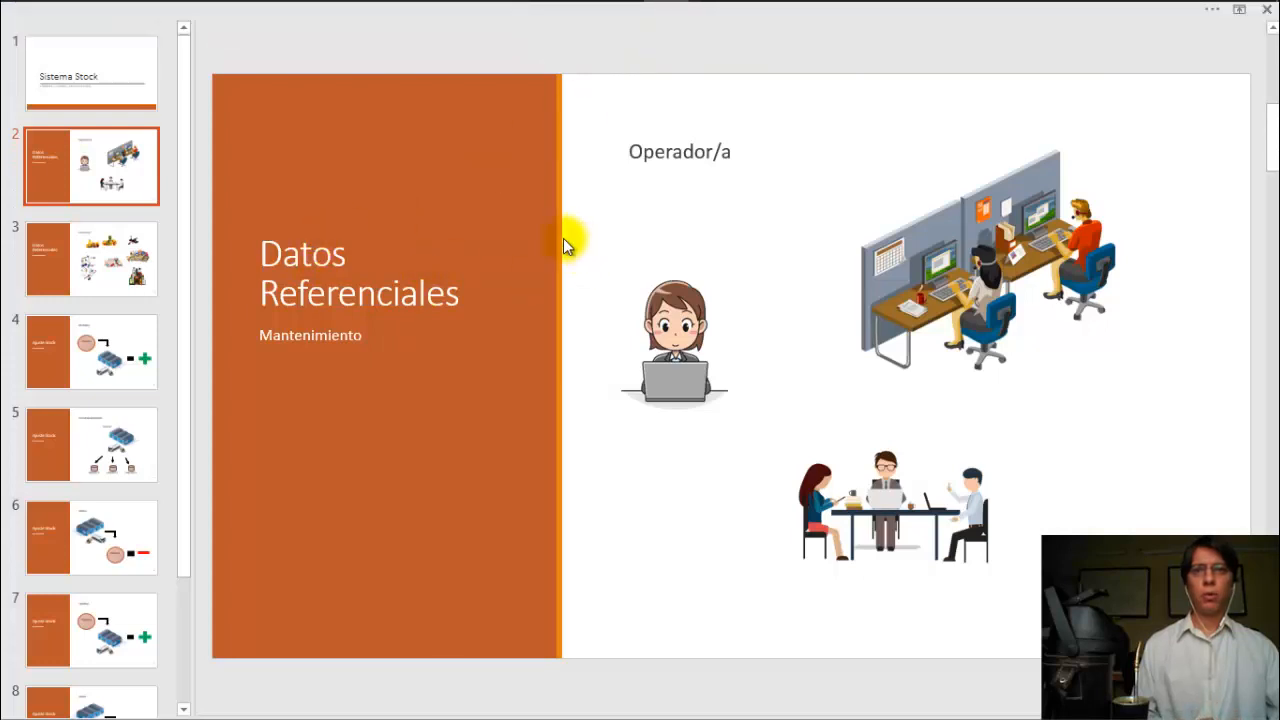
# Step: Show the Producto/s slide (slide 3), then return to Sistema Stock
pyautogui.click(97, 262)
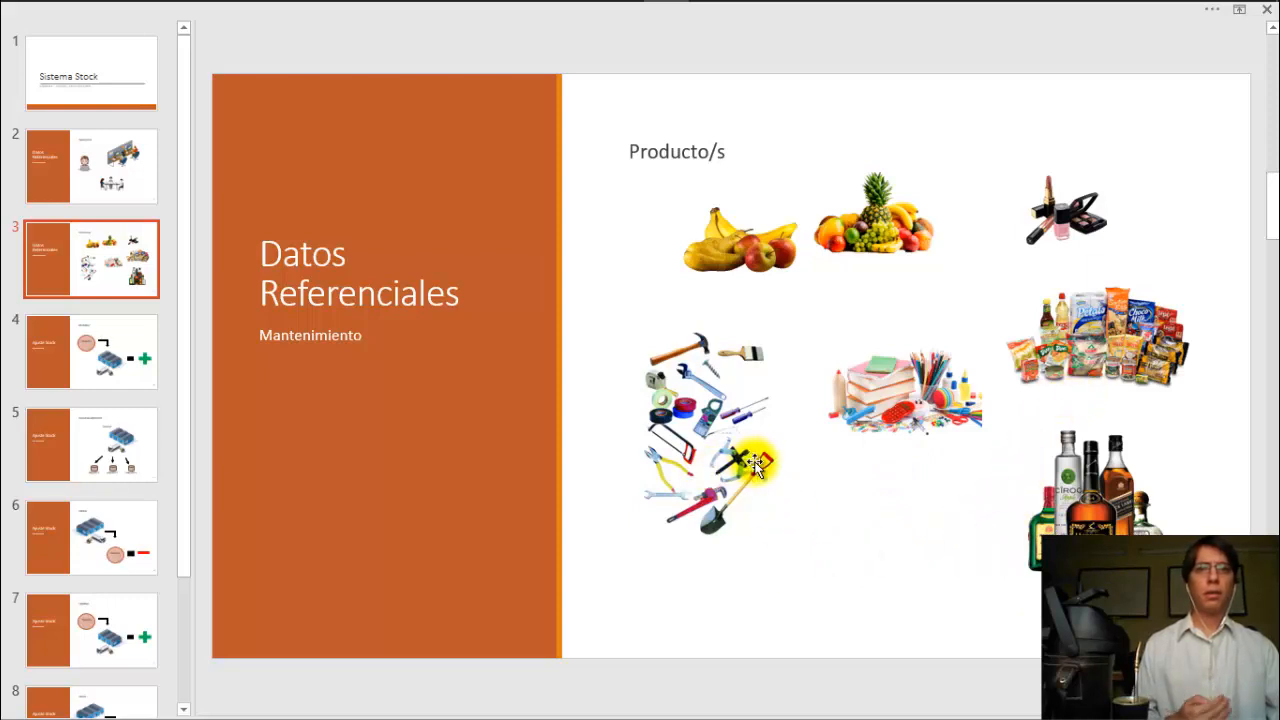
pyautogui.moveTo(666, 3)
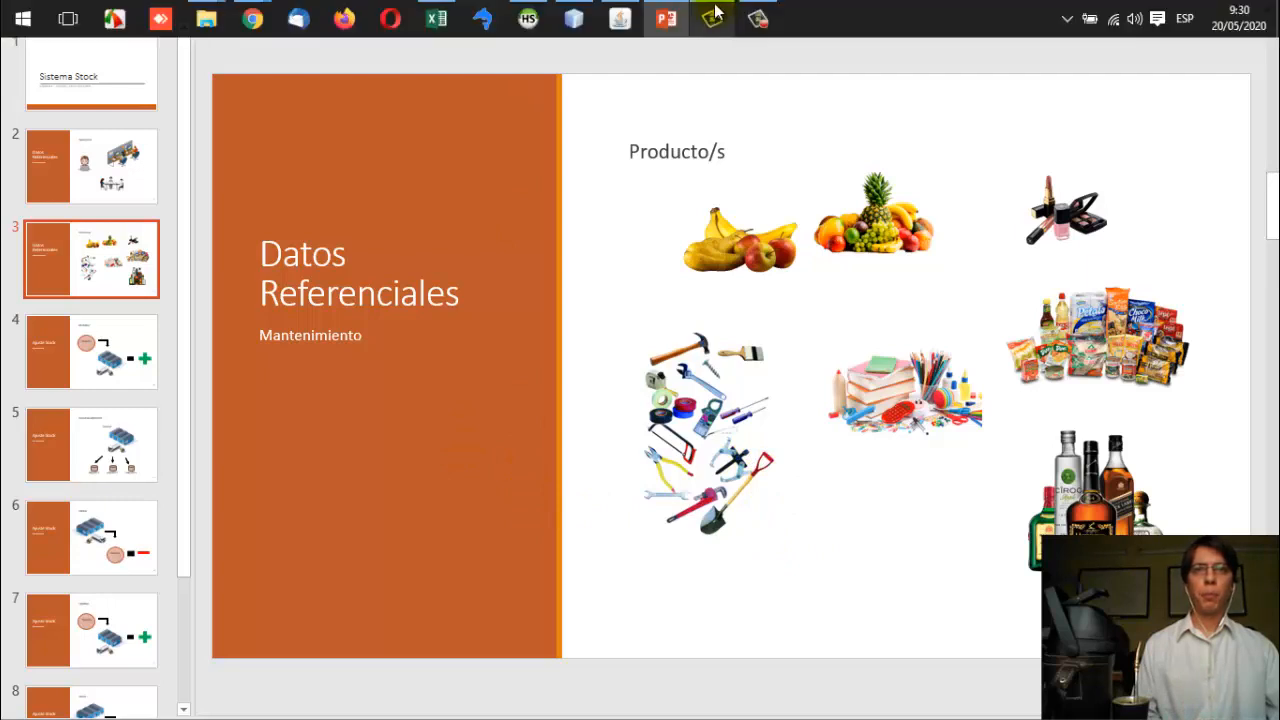
pyautogui.click(620, 18)
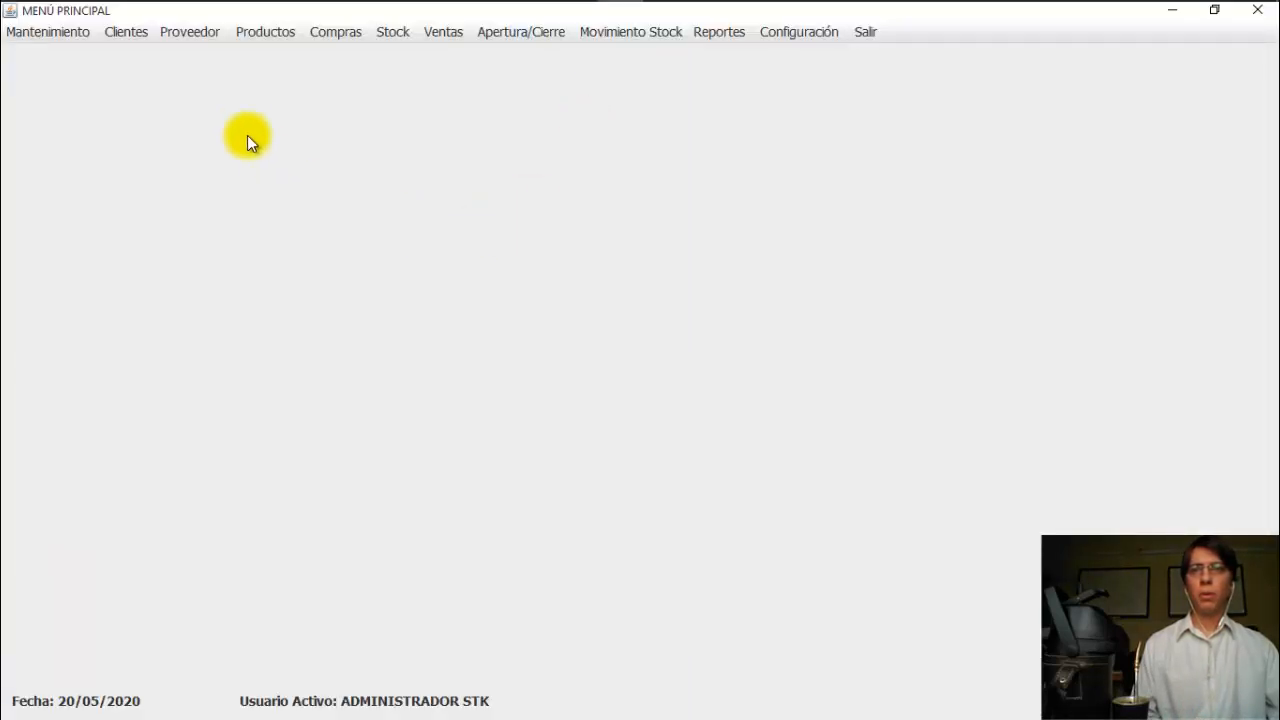
# Step: Open the Productos catalogue, search 'manz' to confirm no match, then clear the search
pyautogui.click(266, 32)
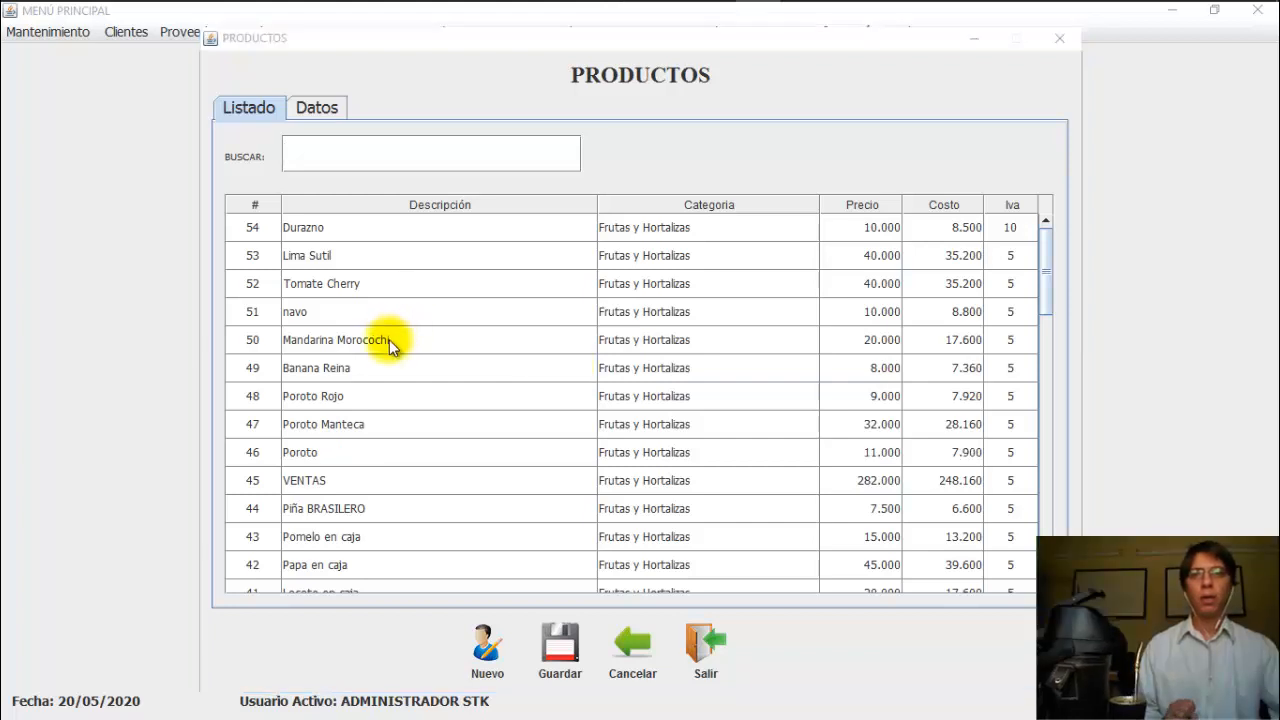
pyautogui.click(361, 151)
pyautogui.write('man')
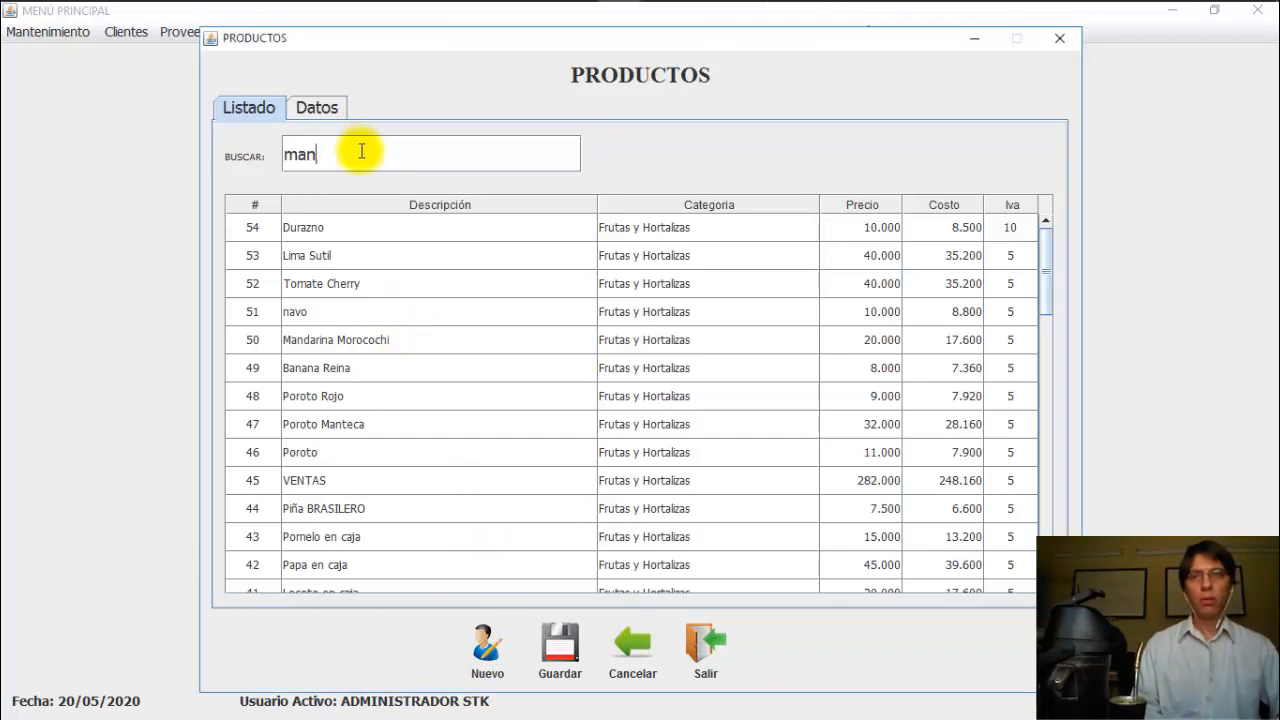
pyautogui.write('z')
pyautogui.doubleClick(361, 151)
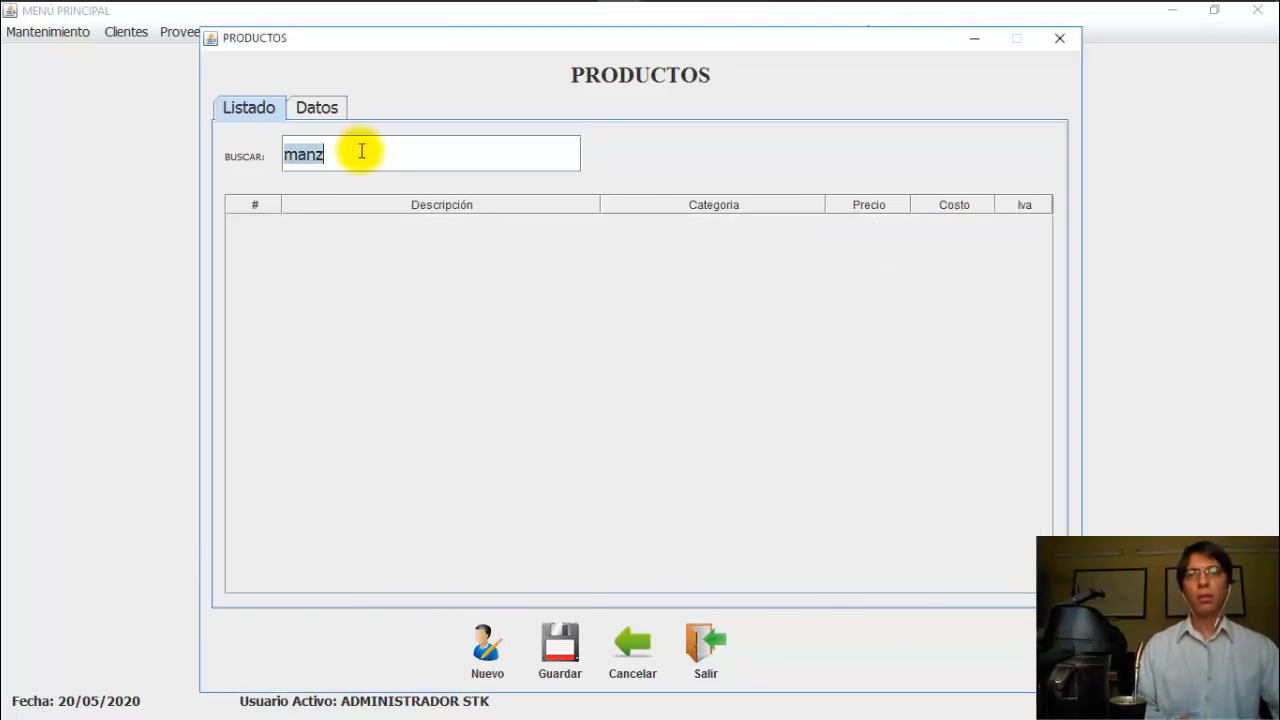
pyautogui.press('BackSpace')
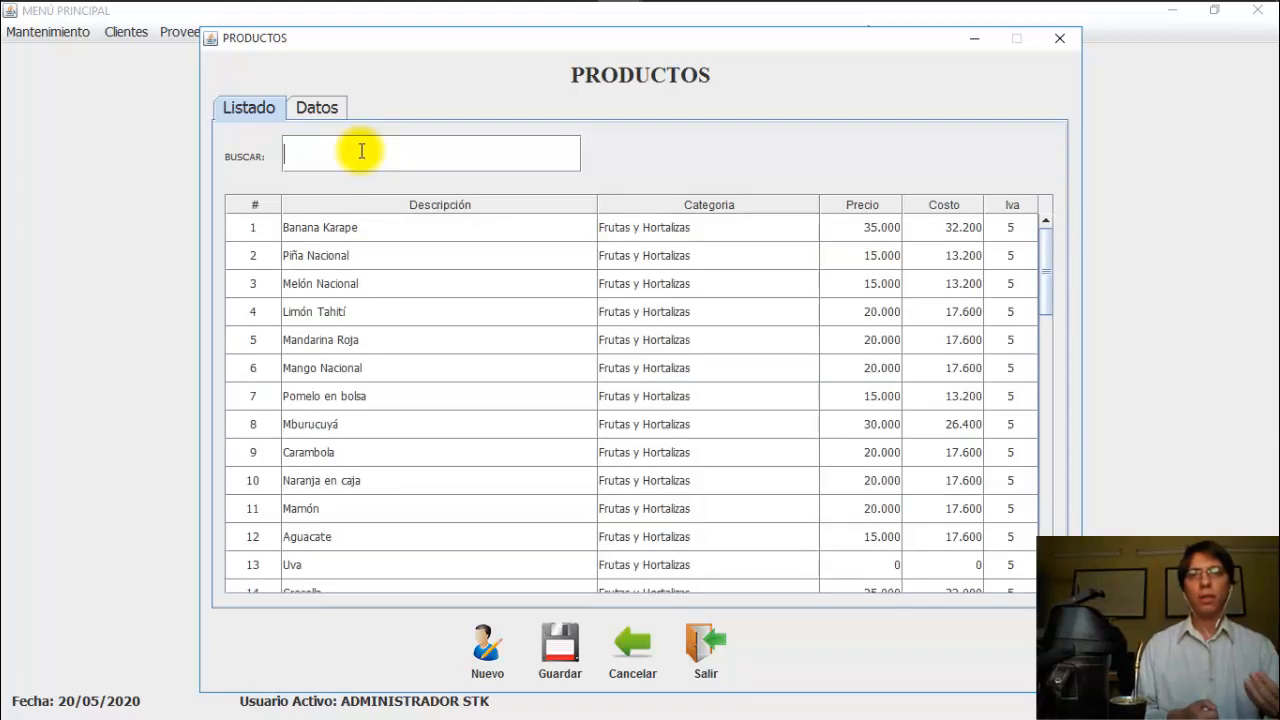
# Step: Start a new blank product record with origin set to Nacional
pyautogui.click(491, 643)
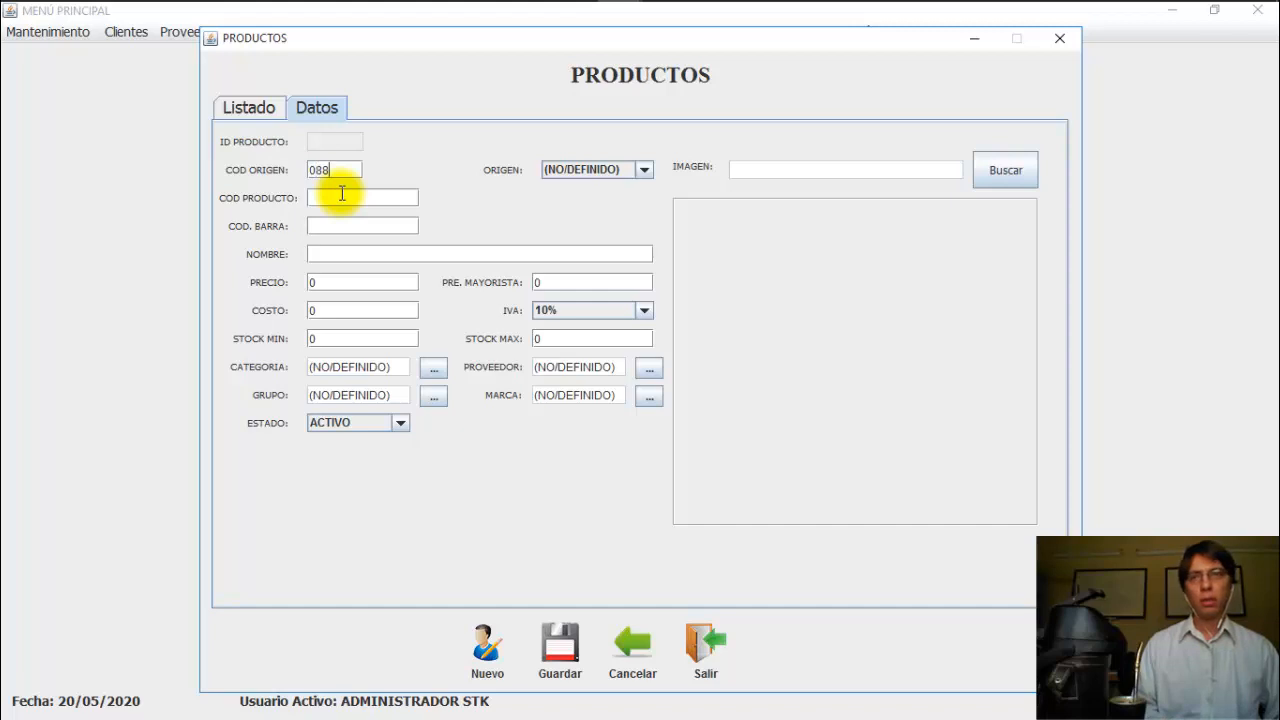
pyautogui.press('Tab')
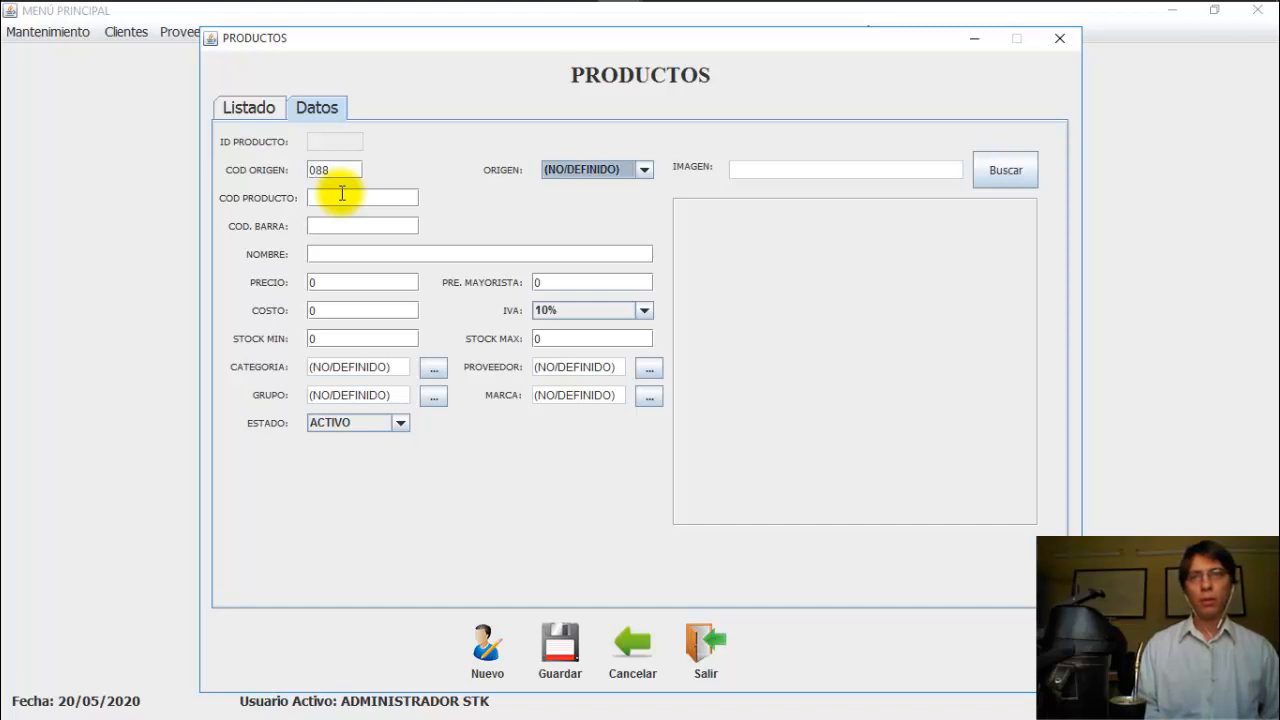
pyautogui.click(600, 170)
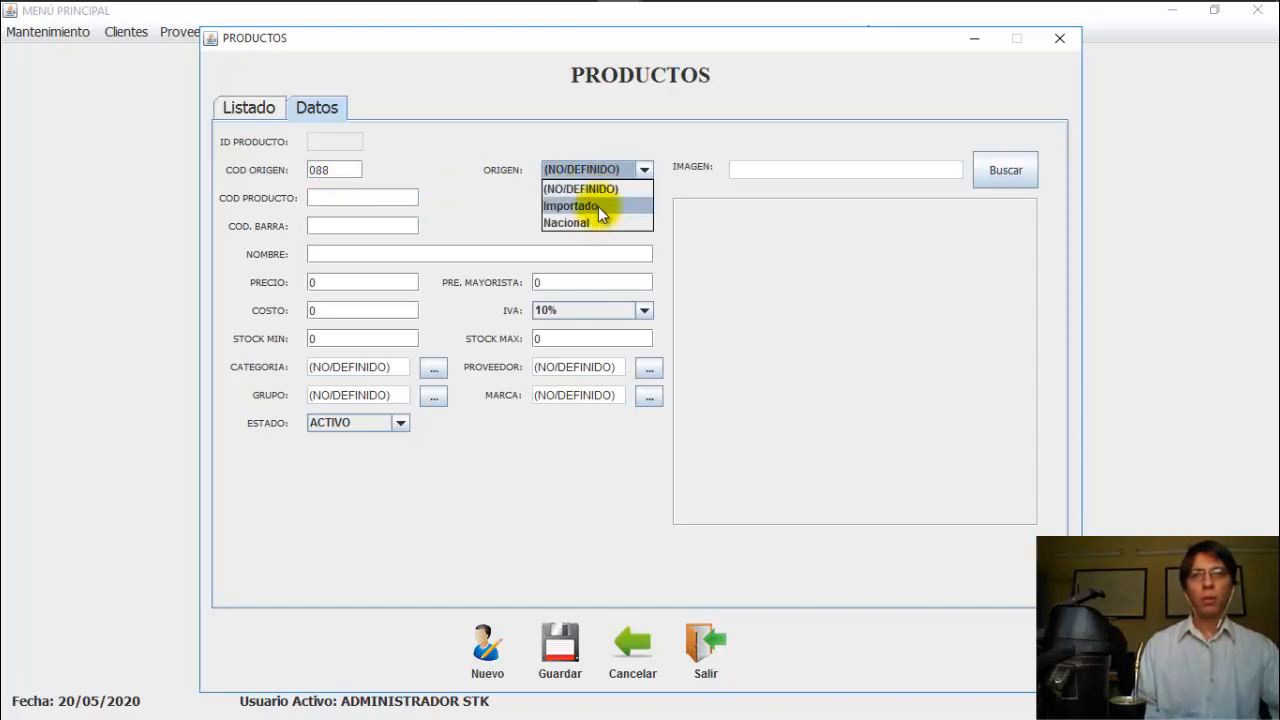
pyautogui.click(595, 220)
# Step: Enter product code 0881, barcode 2121, name Manzana, price 2000 and wholesale price 1700
pyautogui.click(381, 192)
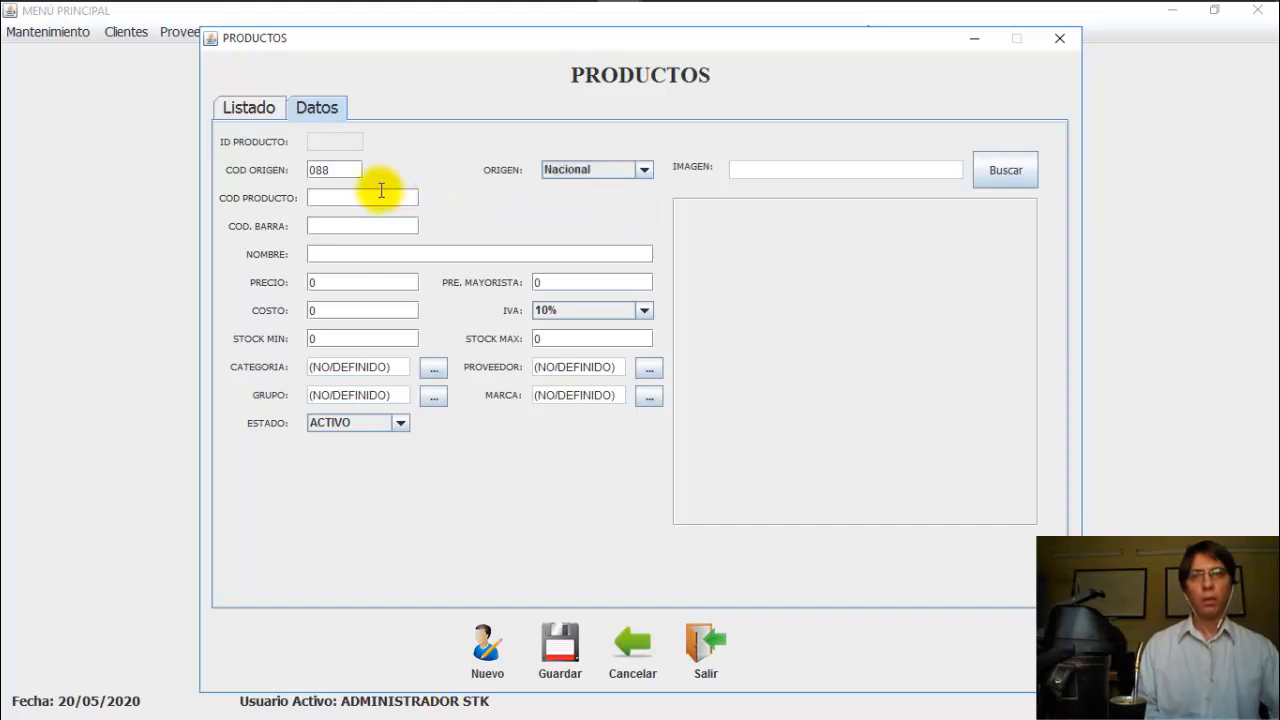
pyautogui.write('0881')
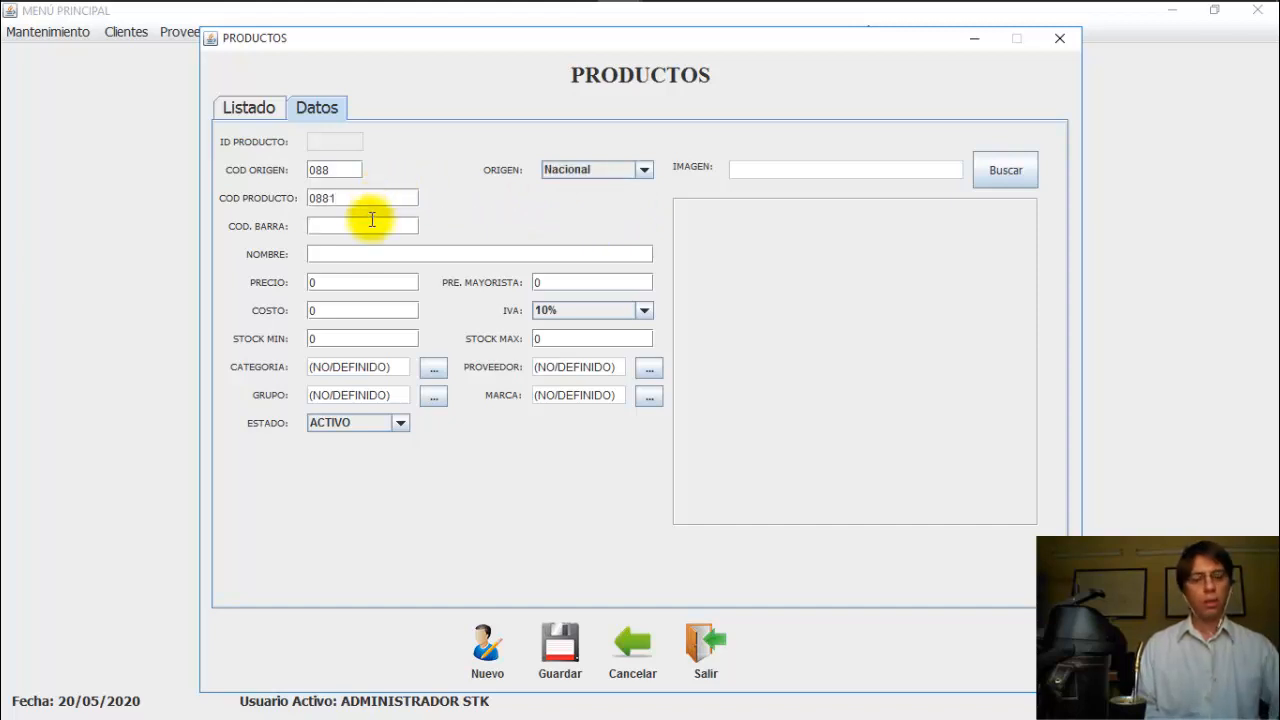
pyautogui.click(371, 222)
pyautogui.write('2121')
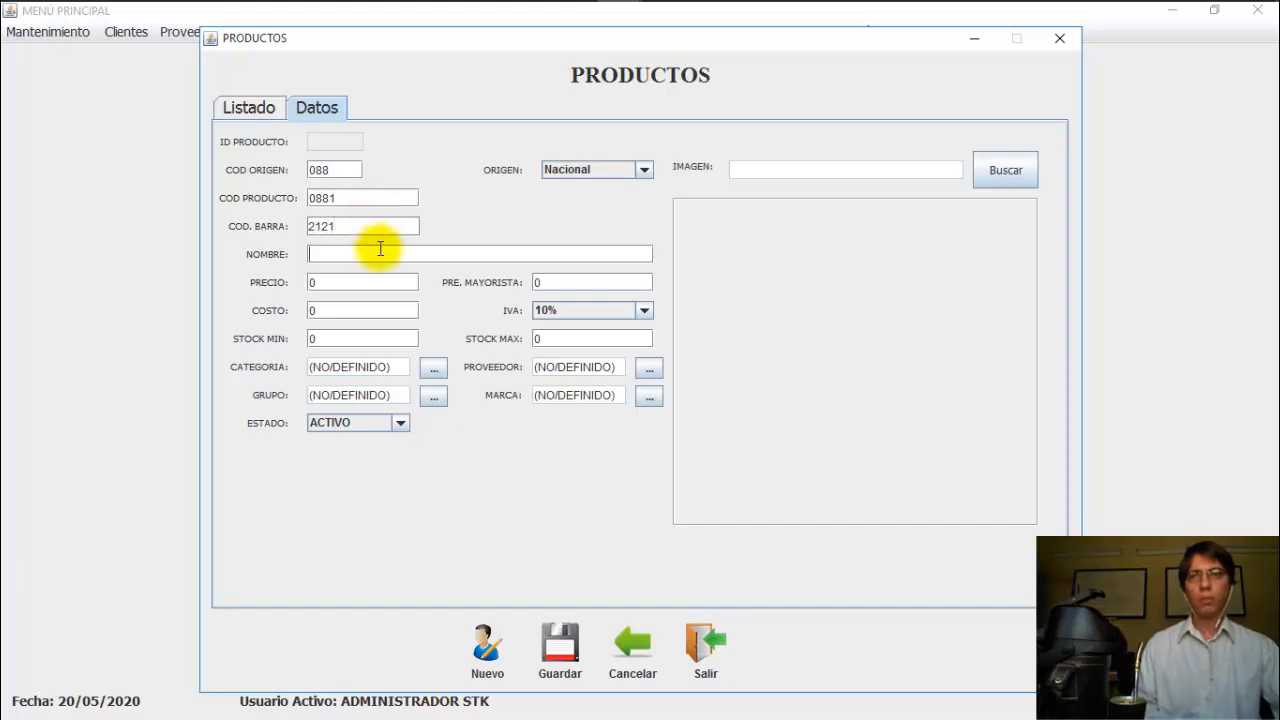
pyautogui.click(380, 249)
pyautogui.write('Manzana')
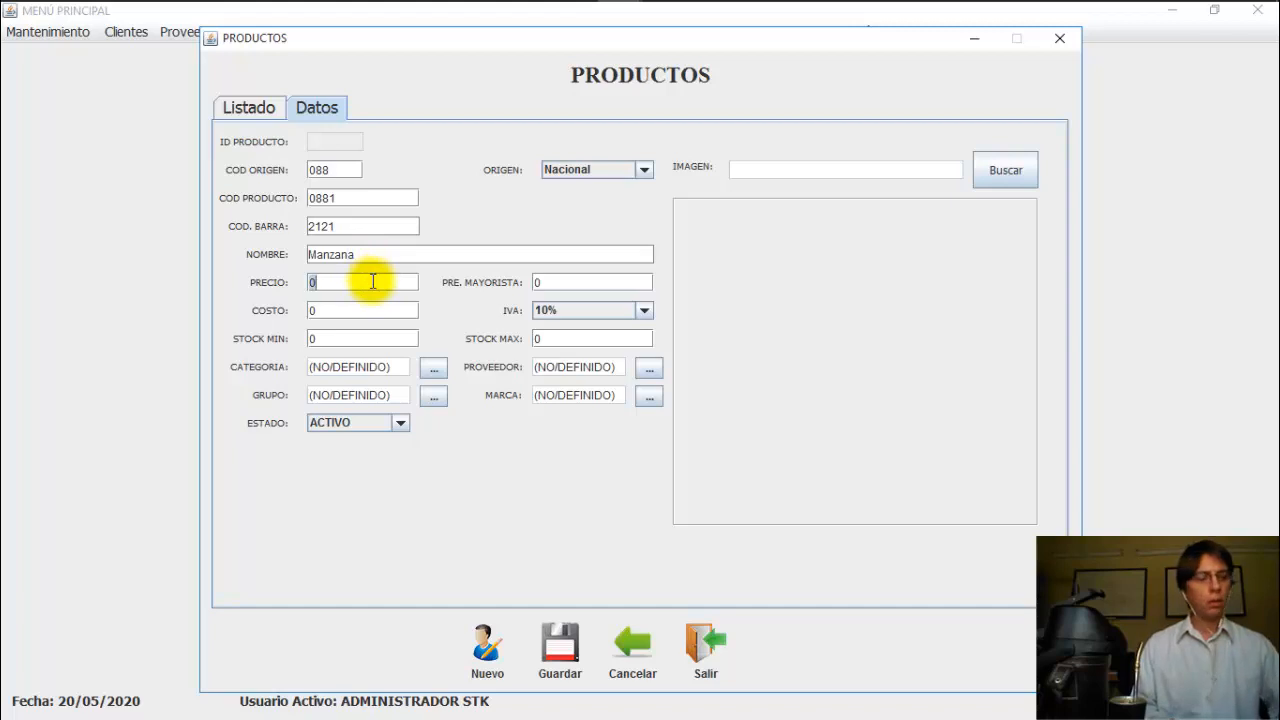
pyautogui.write('2000')
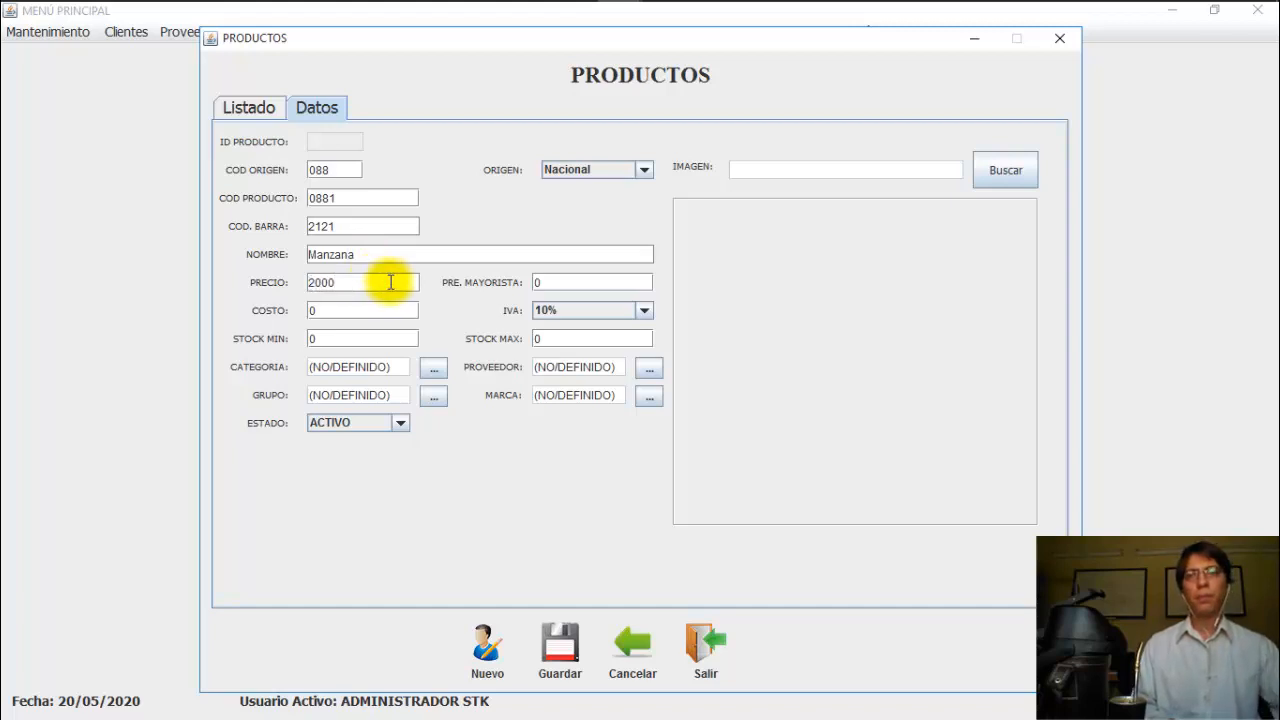
pyautogui.click(562, 284)
pyautogui.write('170')
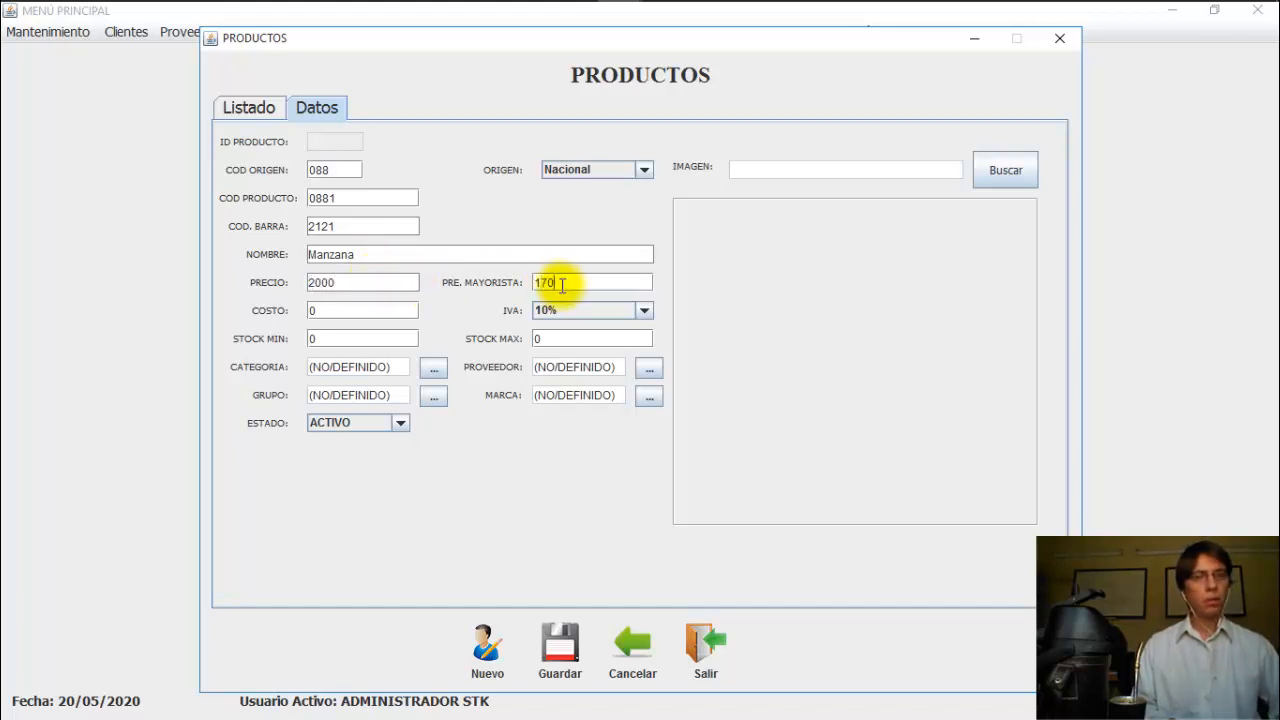
pyautogui.write('0')
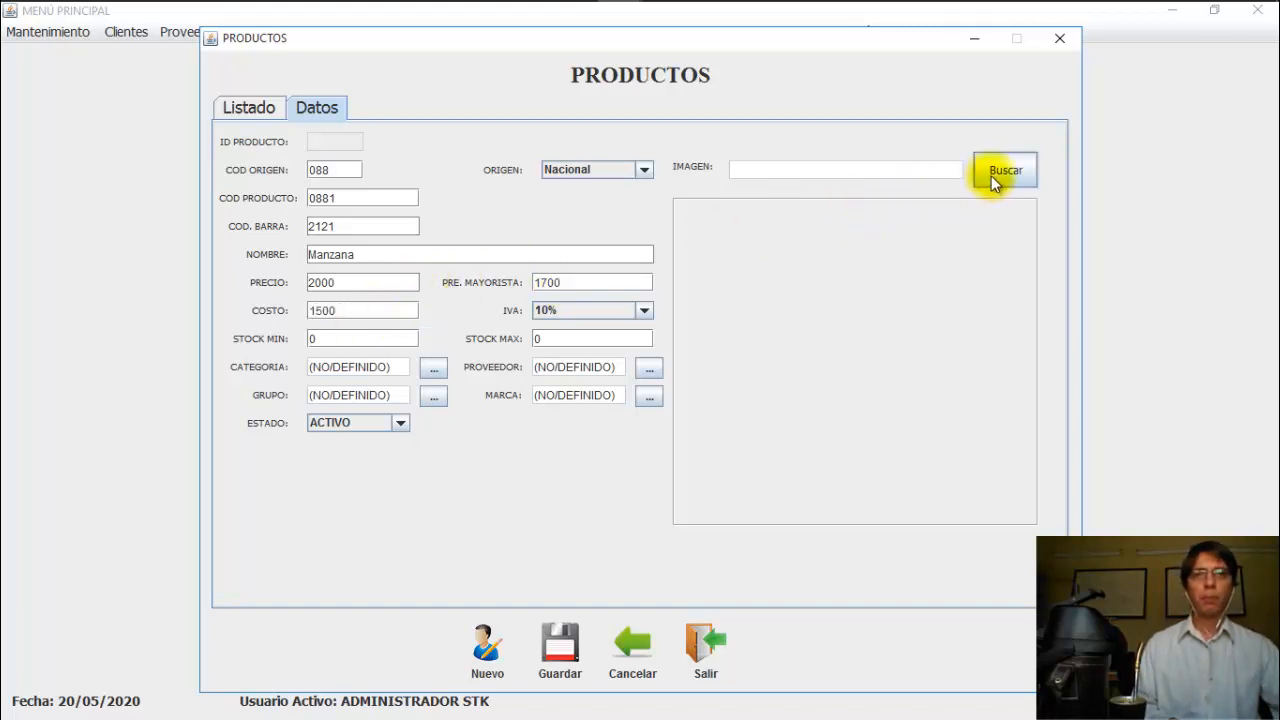
# Step: Attach manzana.png from the user's Pictures folder as the product image
pyautogui.click(993, 173)
pyautogui.click(620, 243)
pyautogui.click(735, 262)
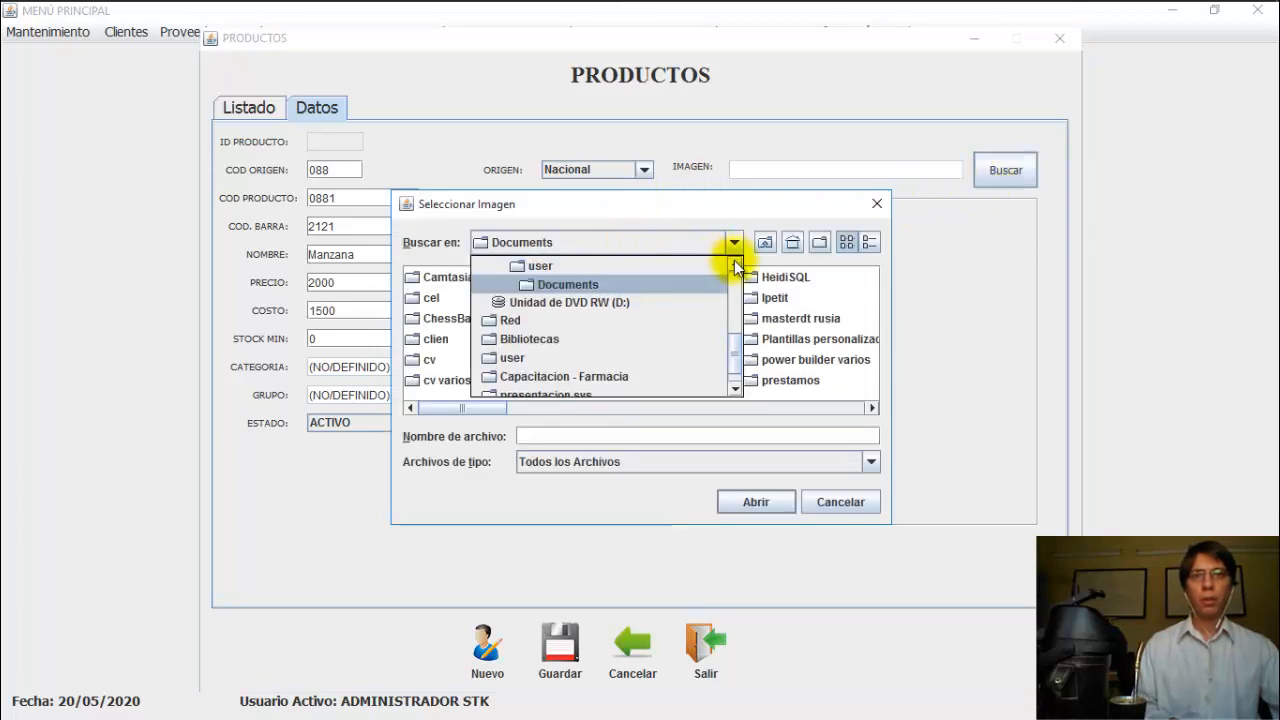
pyautogui.click(581, 267)
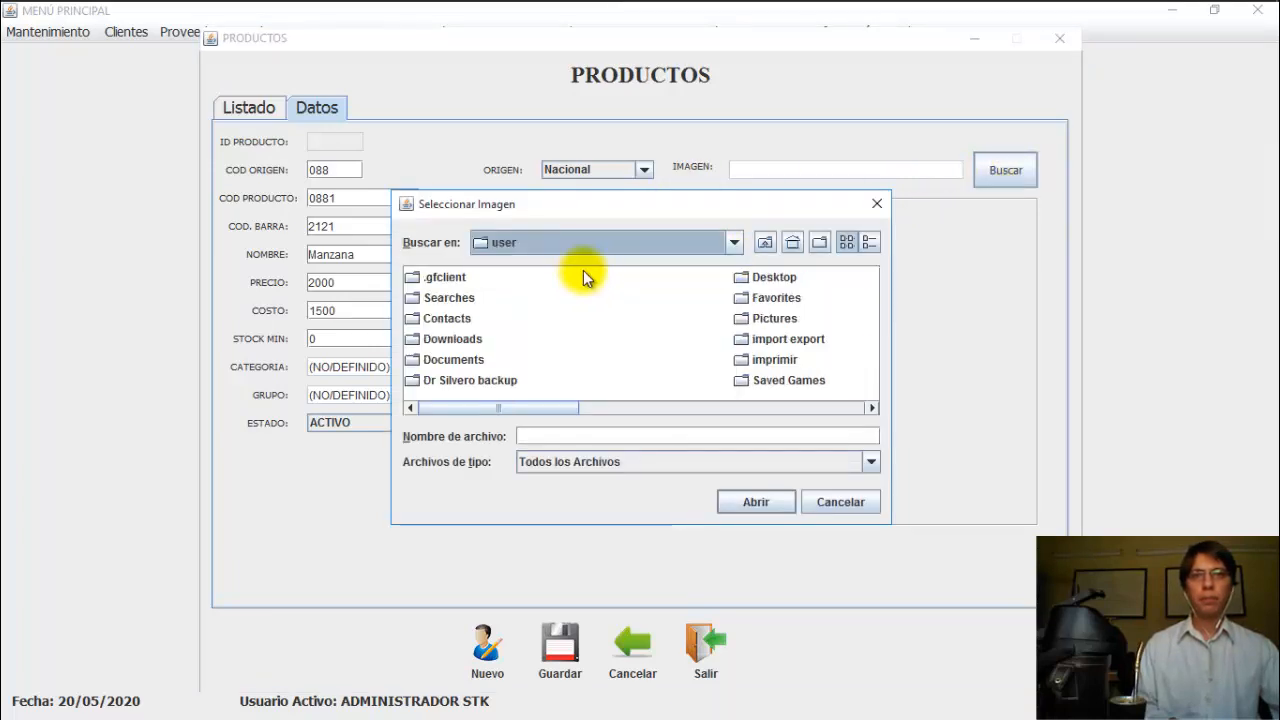
pyautogui.doubleClick(774, 318)
pyautogui.click(751, 502)
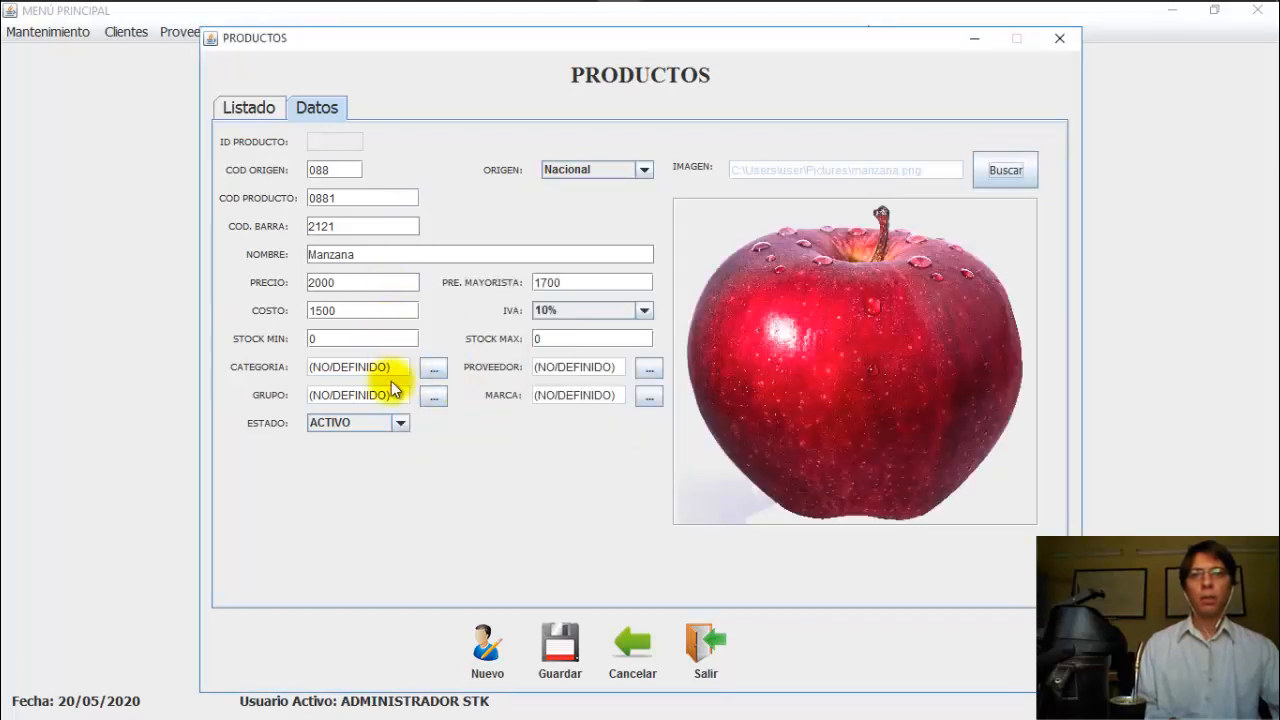
# Step: Set the category to Frutas y Hortalizas and save the Manzana product
pyautogui.click(434, 369)
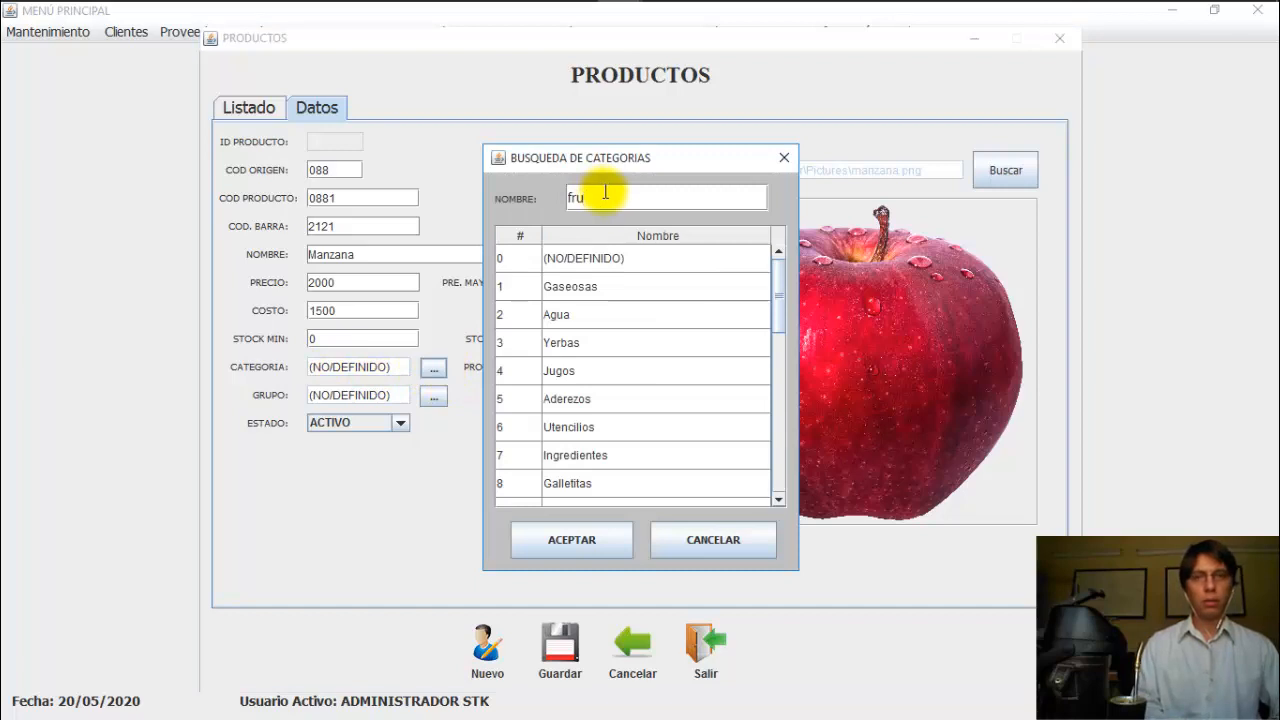
pyautogui.click(608, 284)
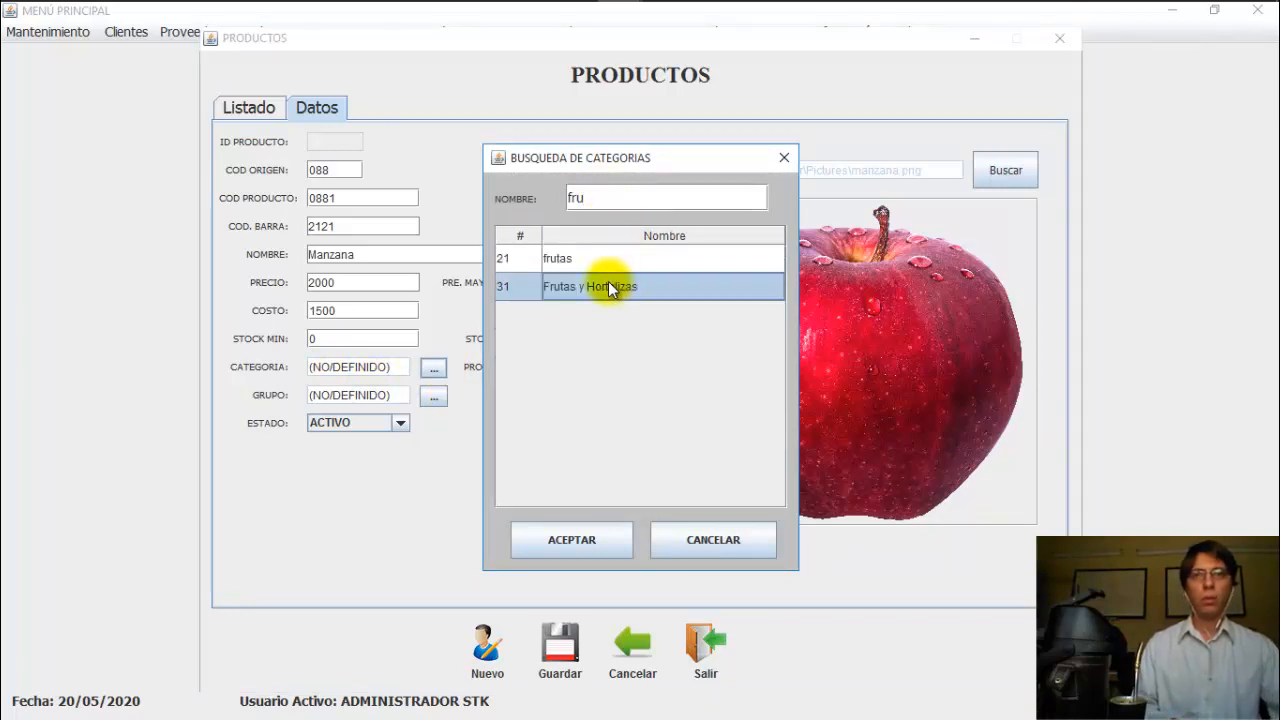
pyautogui.click(591, 543)
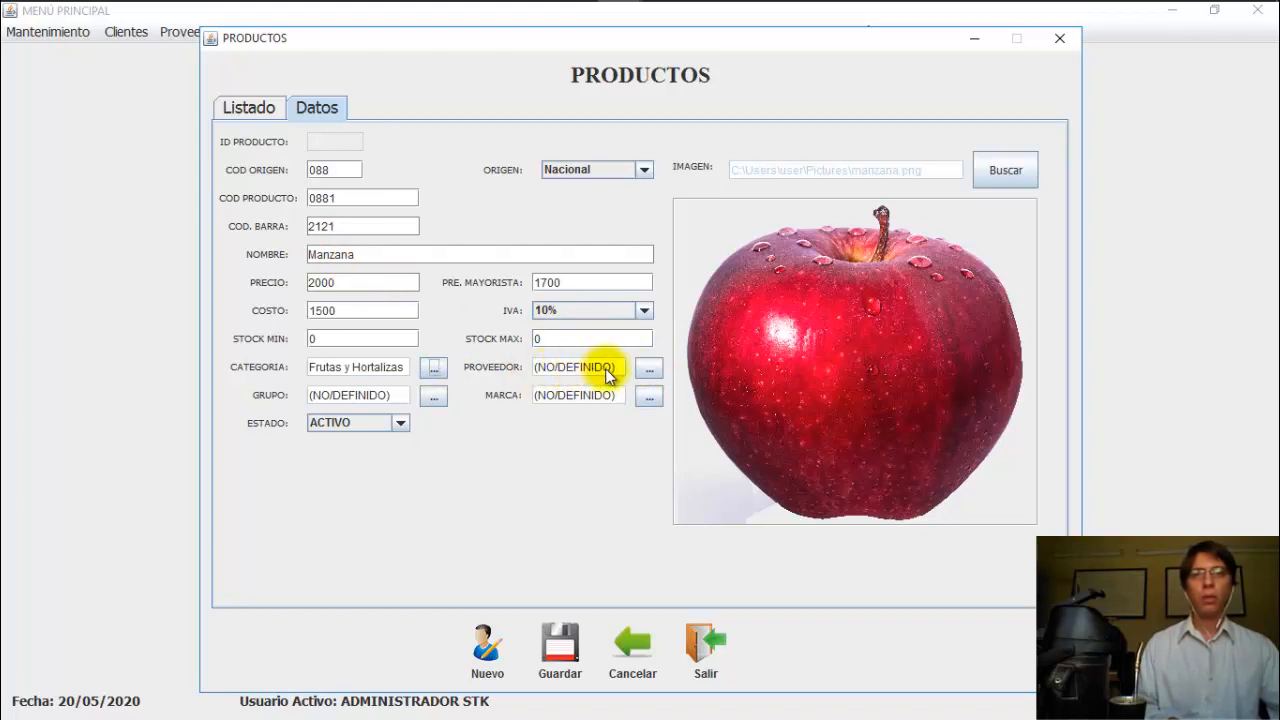
pyautogui.click(560, 648)
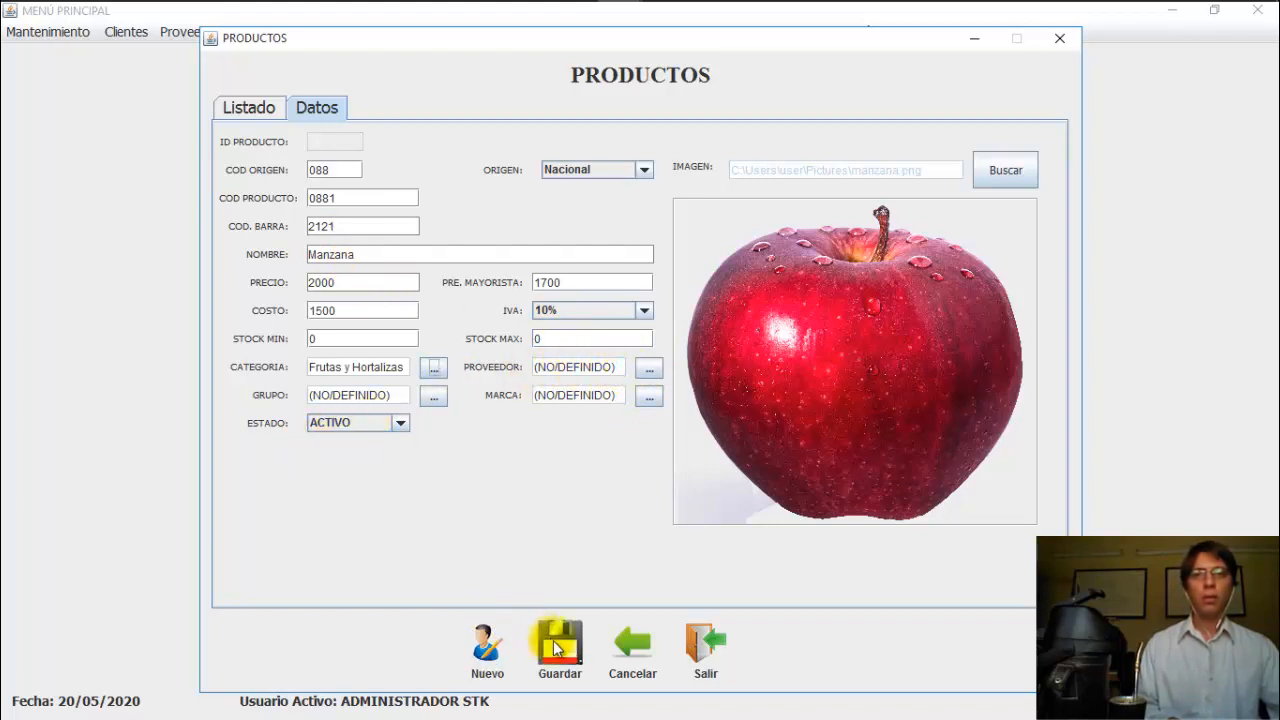
# Step: Search 'man', review the Manzana product's Datos details, then close the Productos window
pyautogui.click(637, 391)
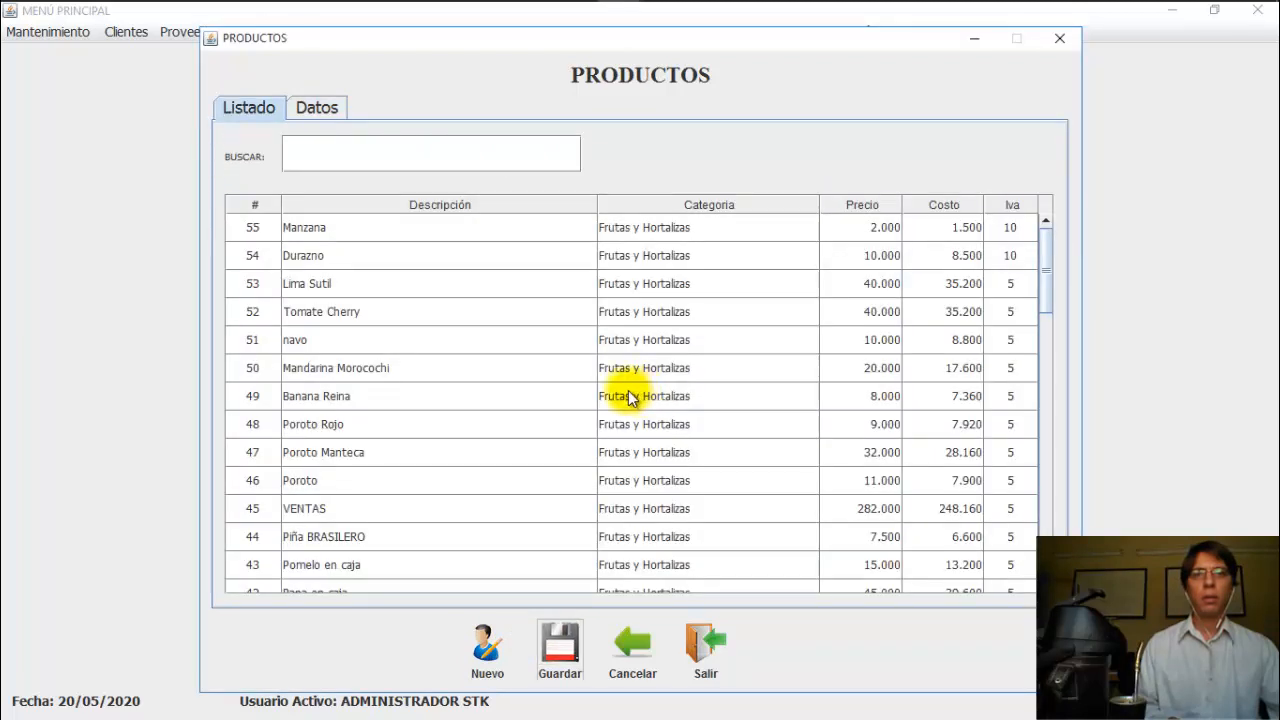
pyautogui.click(364, 163)
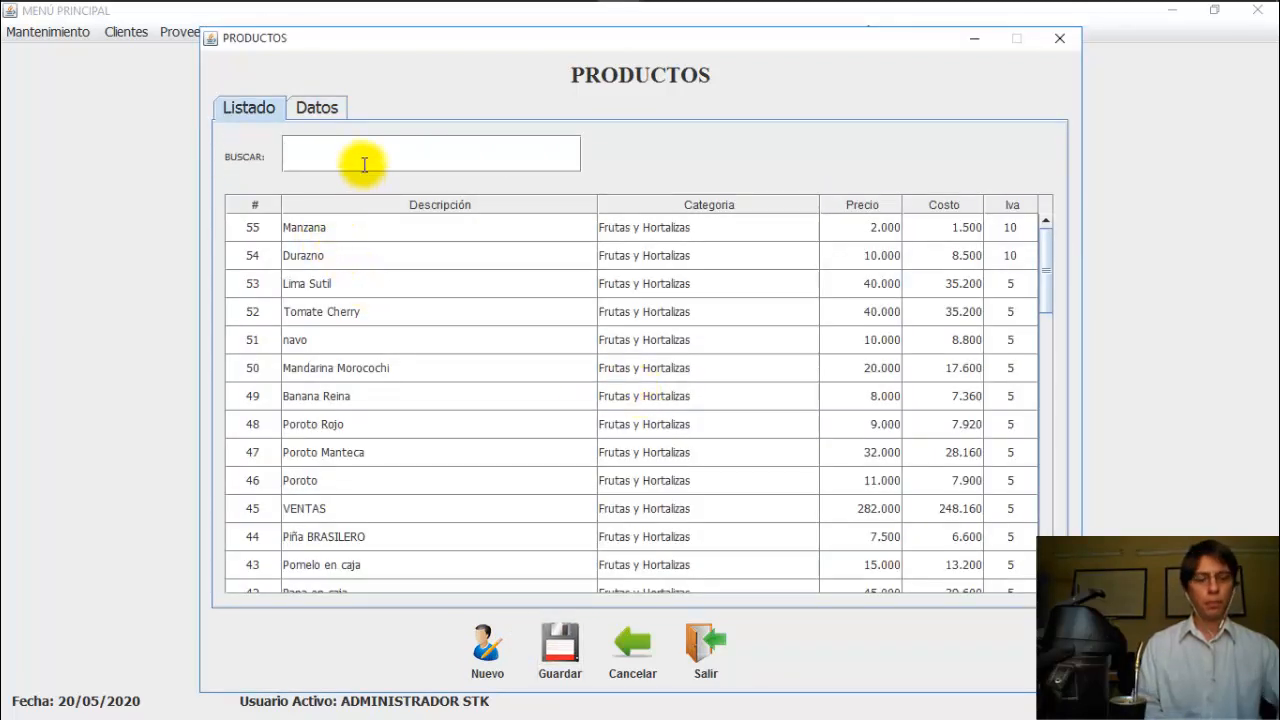
pyautogui.write('man')
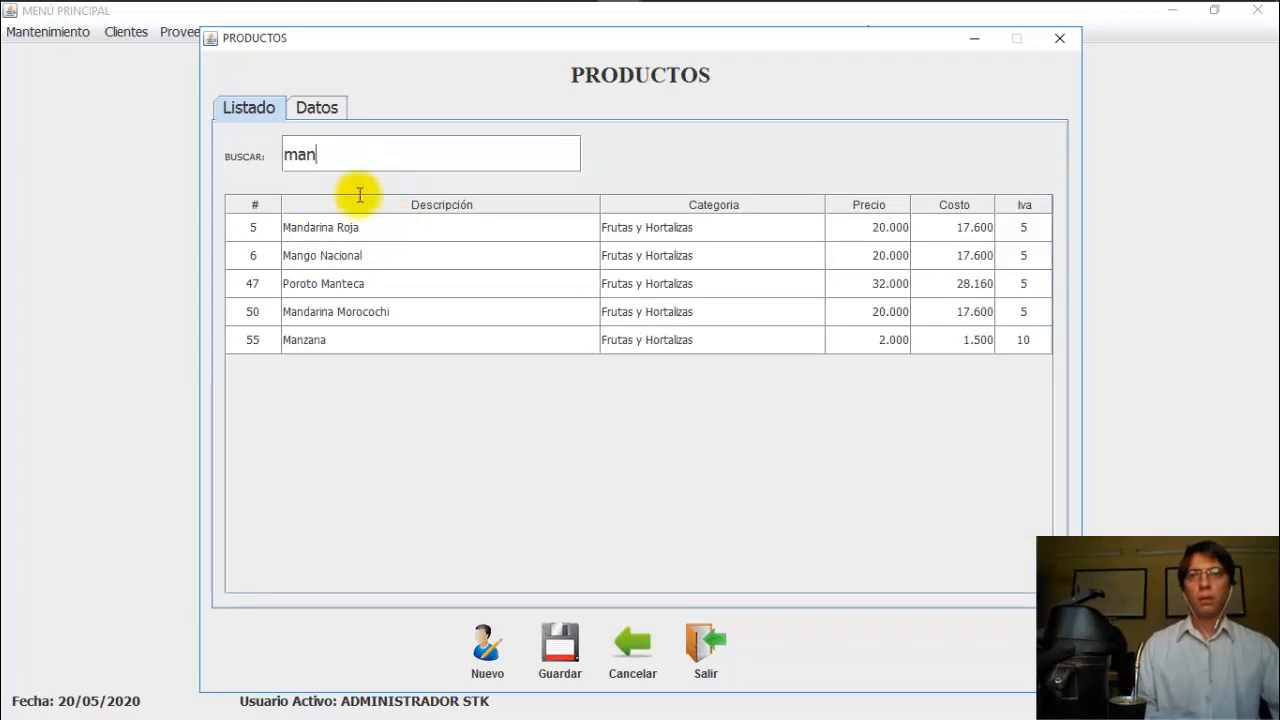
pyautogui.click(360, 341)
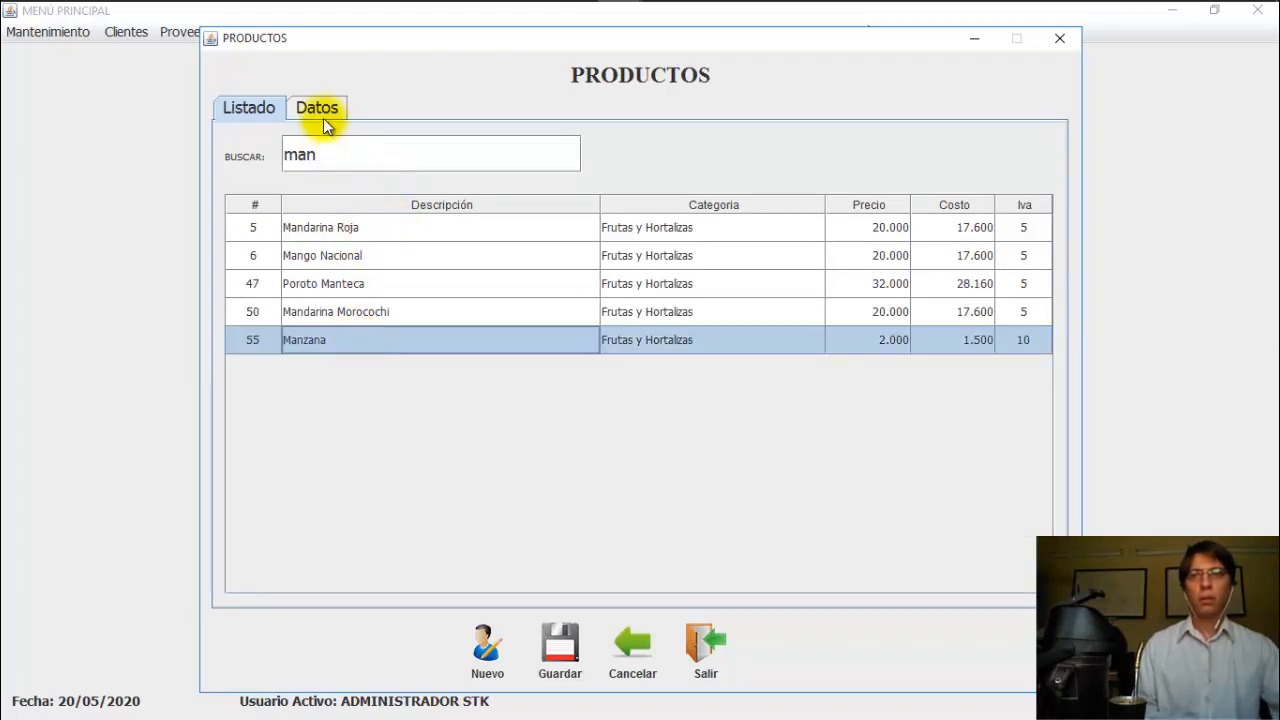
pyautogui.click(323, 117)
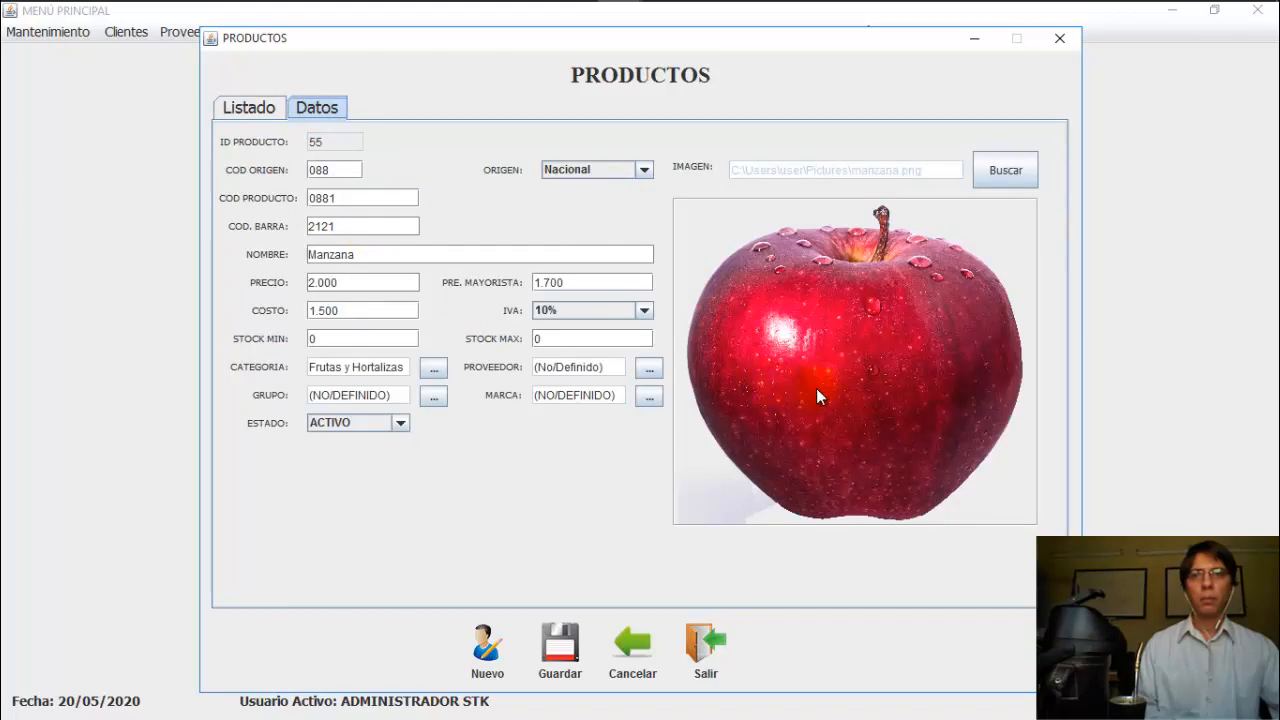
pyautogui.click(252, 108)
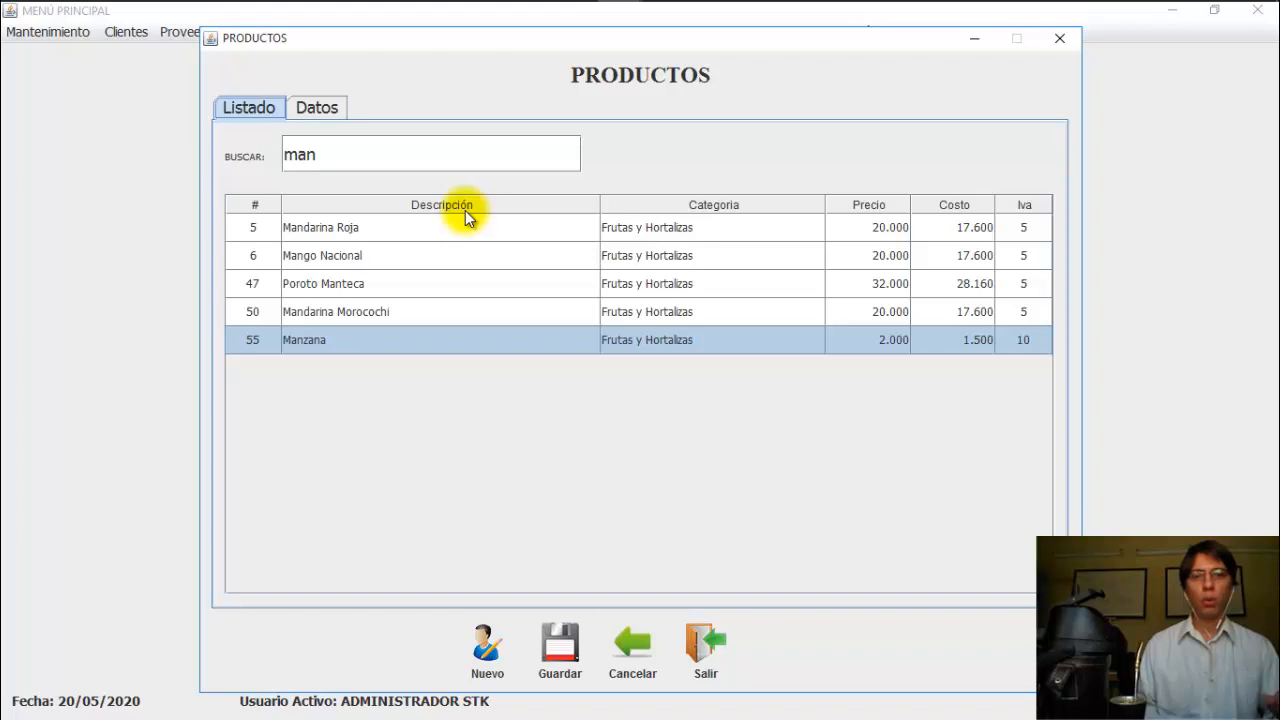
pyautogui.click(506, 344)
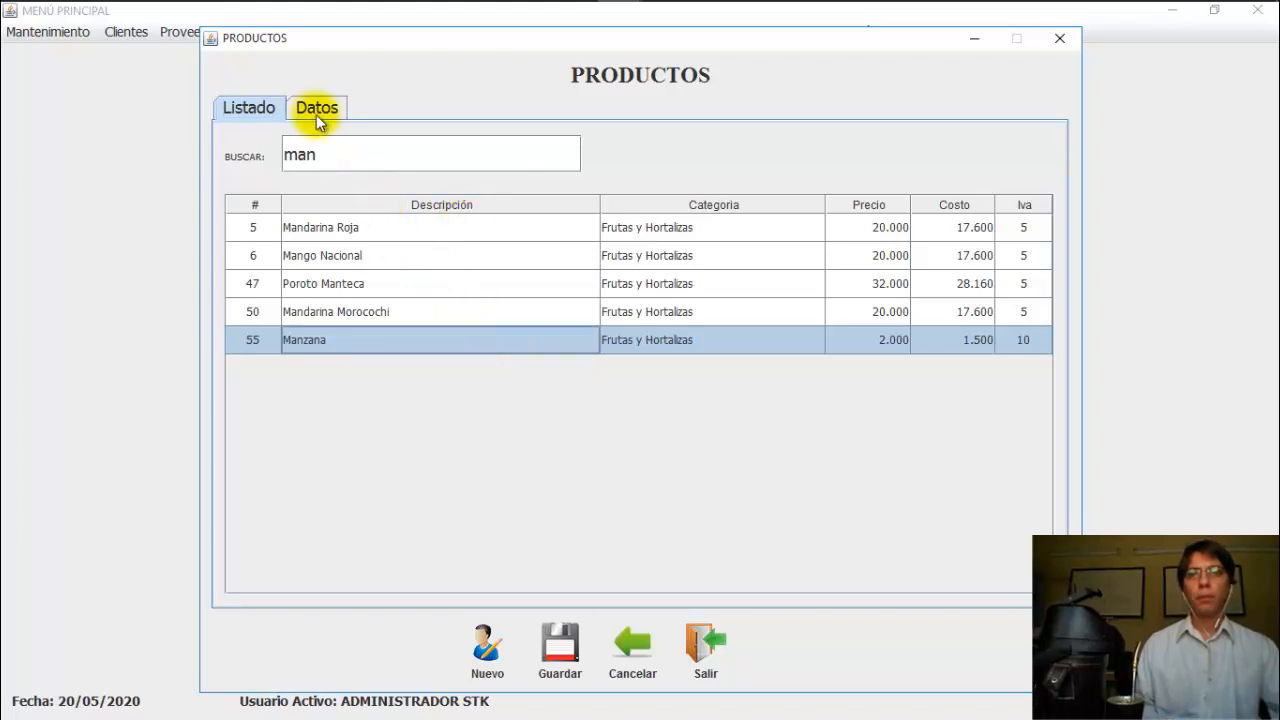
pyautogui.click(316, 112)
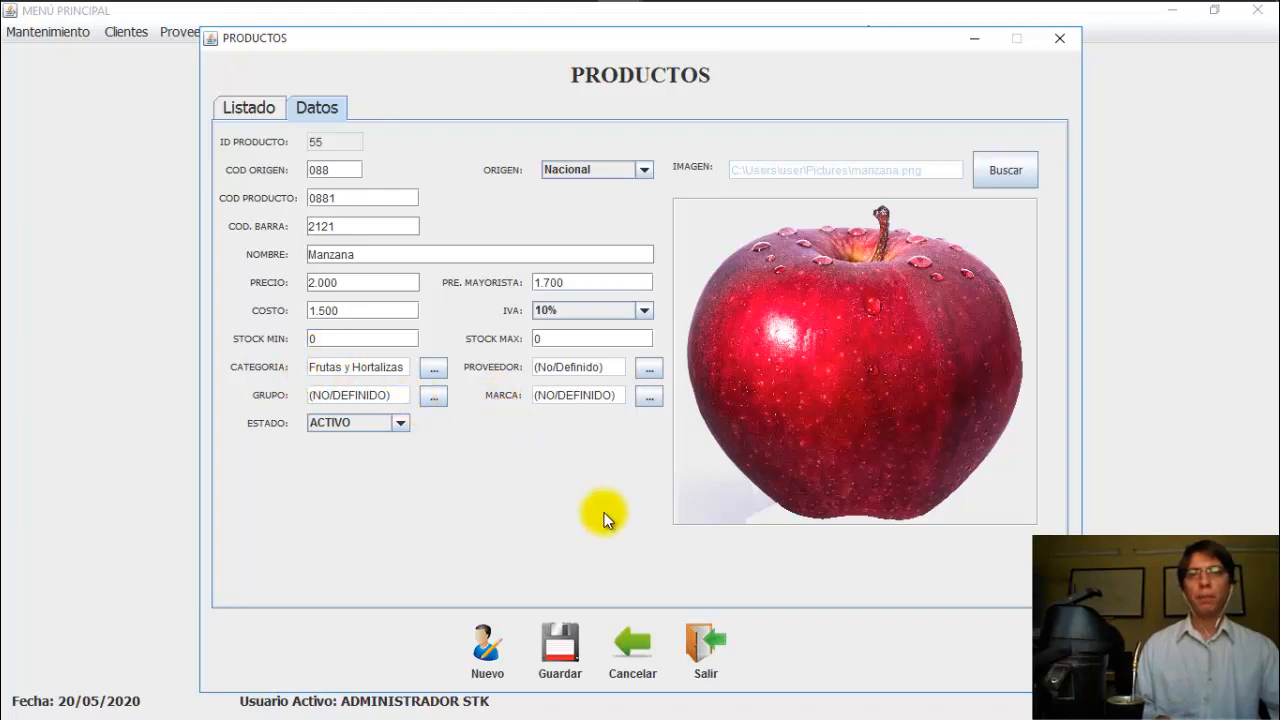
pyautogui.click(707, 630)
pyautogui.click(83, 31)
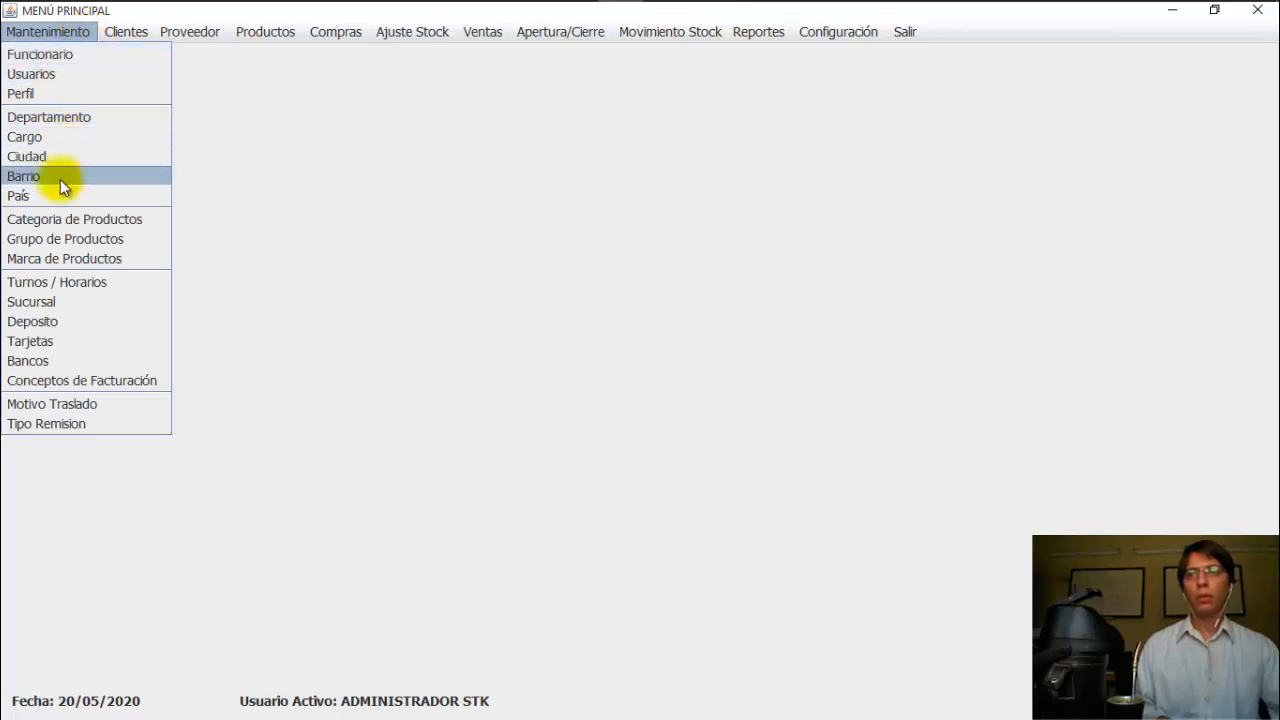
pyautogui.click(320, 225)
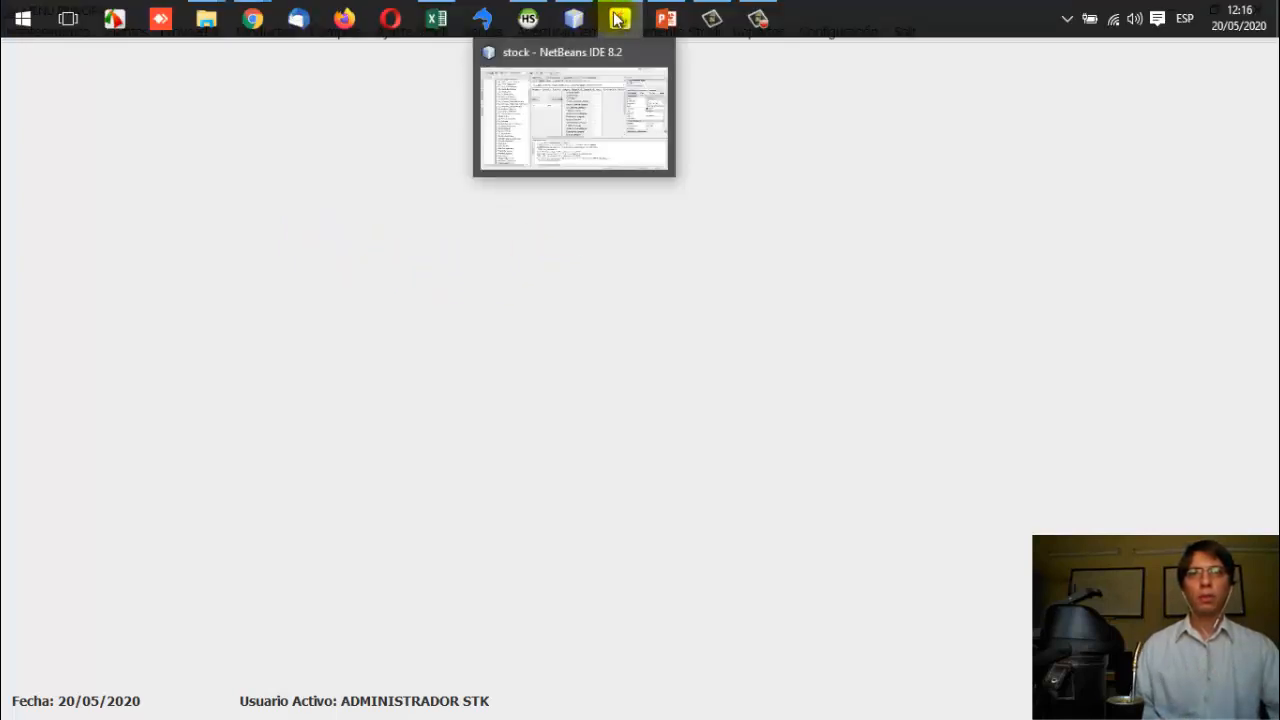
# Step: Show PowerPoint's slide 4, Ajuste Stock – Movimientos, diagramming an ENTRADA
pyautogui.moveTo(660, 22)
pyautogui.click(646, 68)
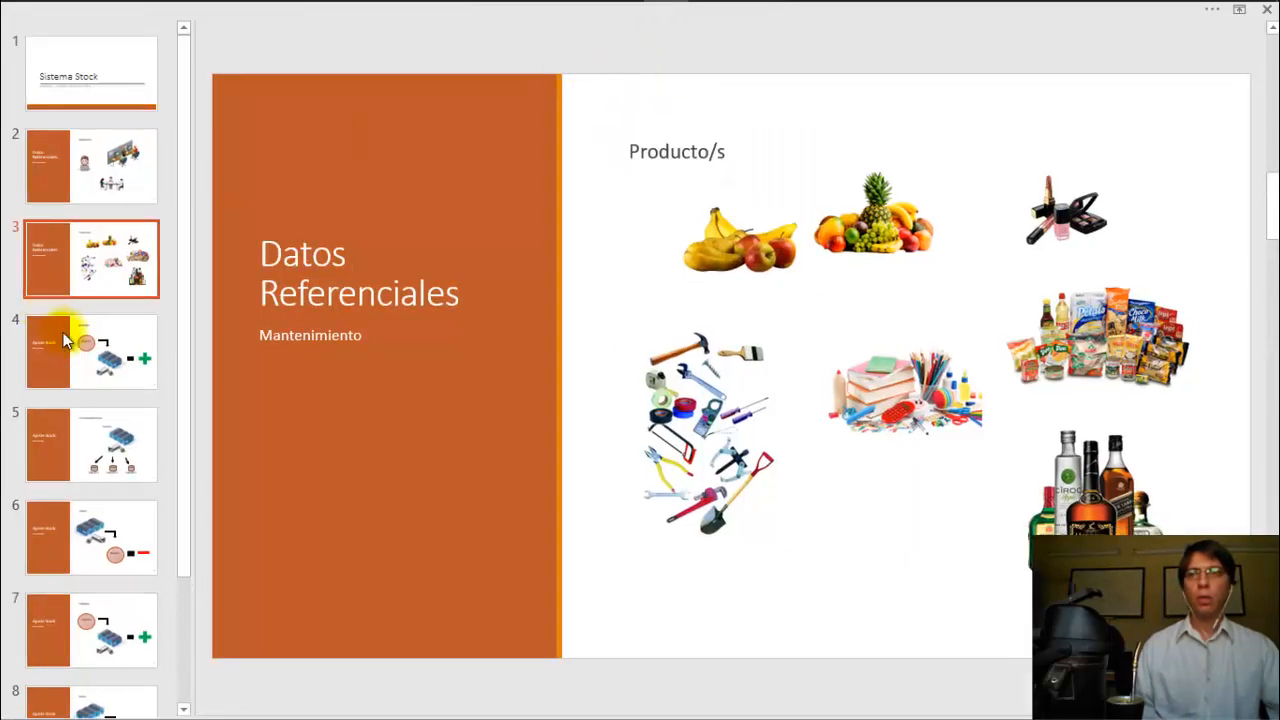
pyautogui.click(75, 372)
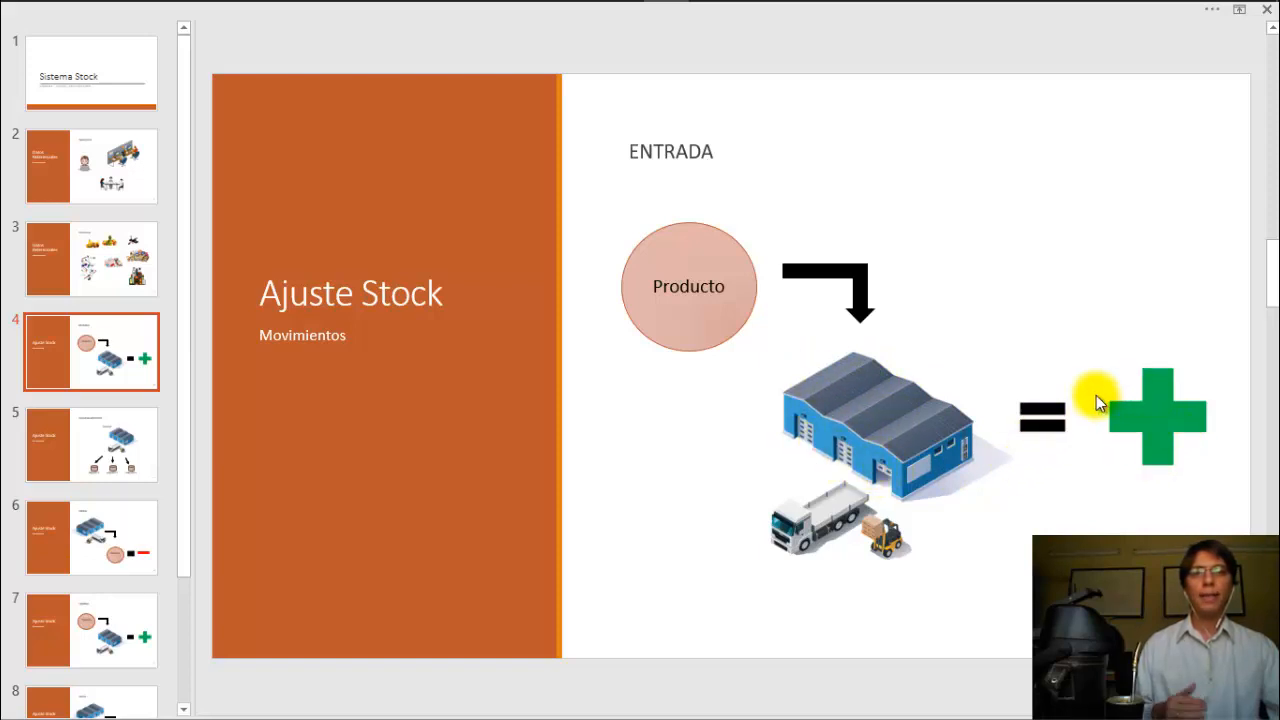
# Step: Open Ajuste Stock and start a new ENTRADA for depósito CENTRAL with one blank line
pyautogui.moveTo(577, 10)
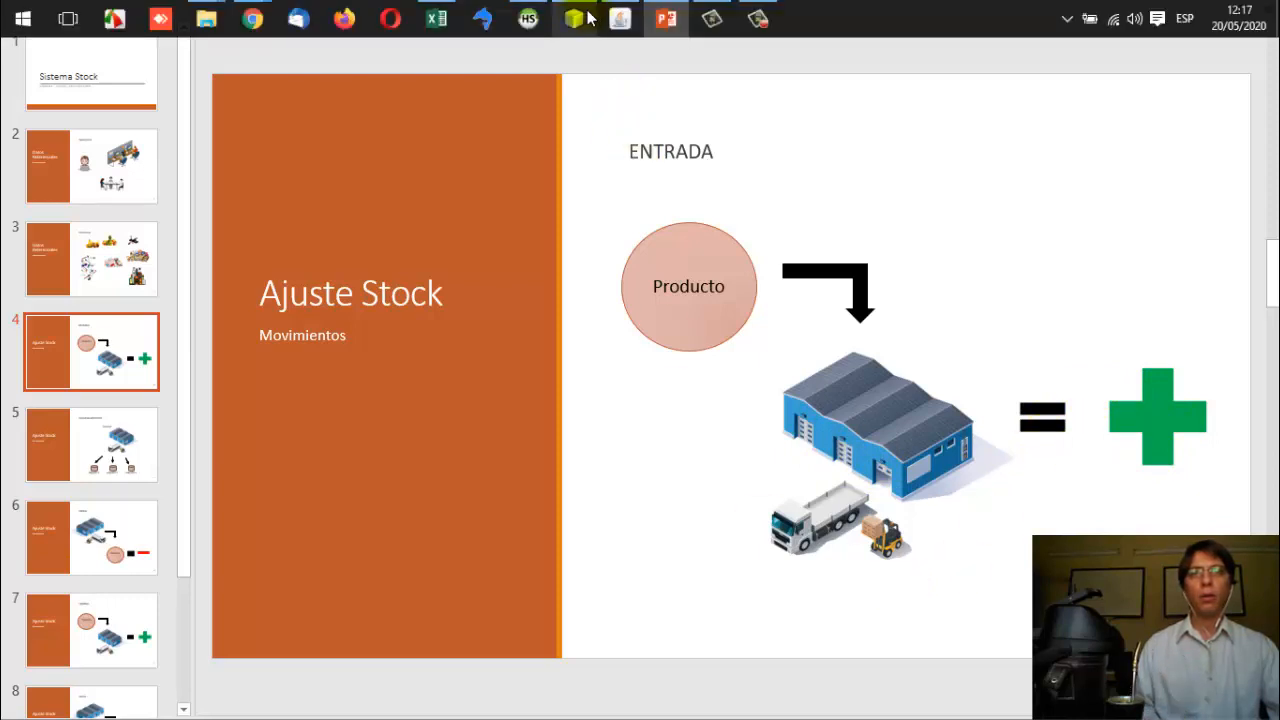
pyautogui.click(620, 18)
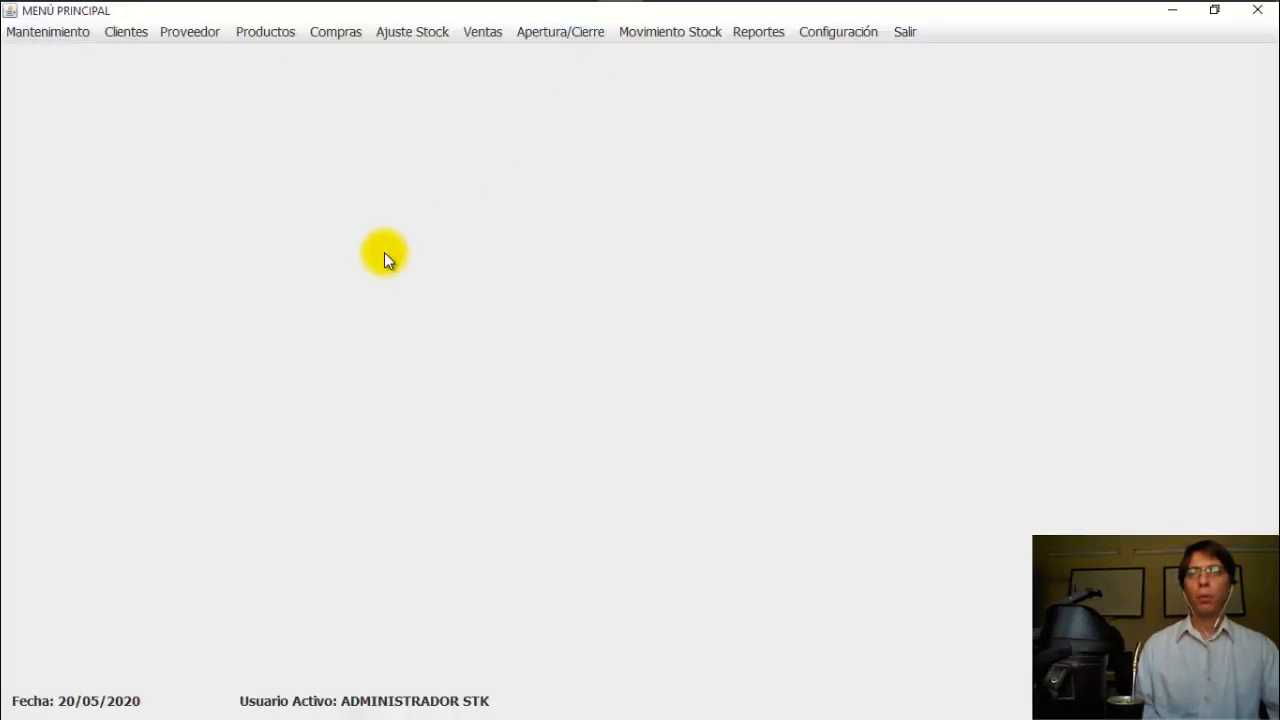
pyautogui.click(410, 33)
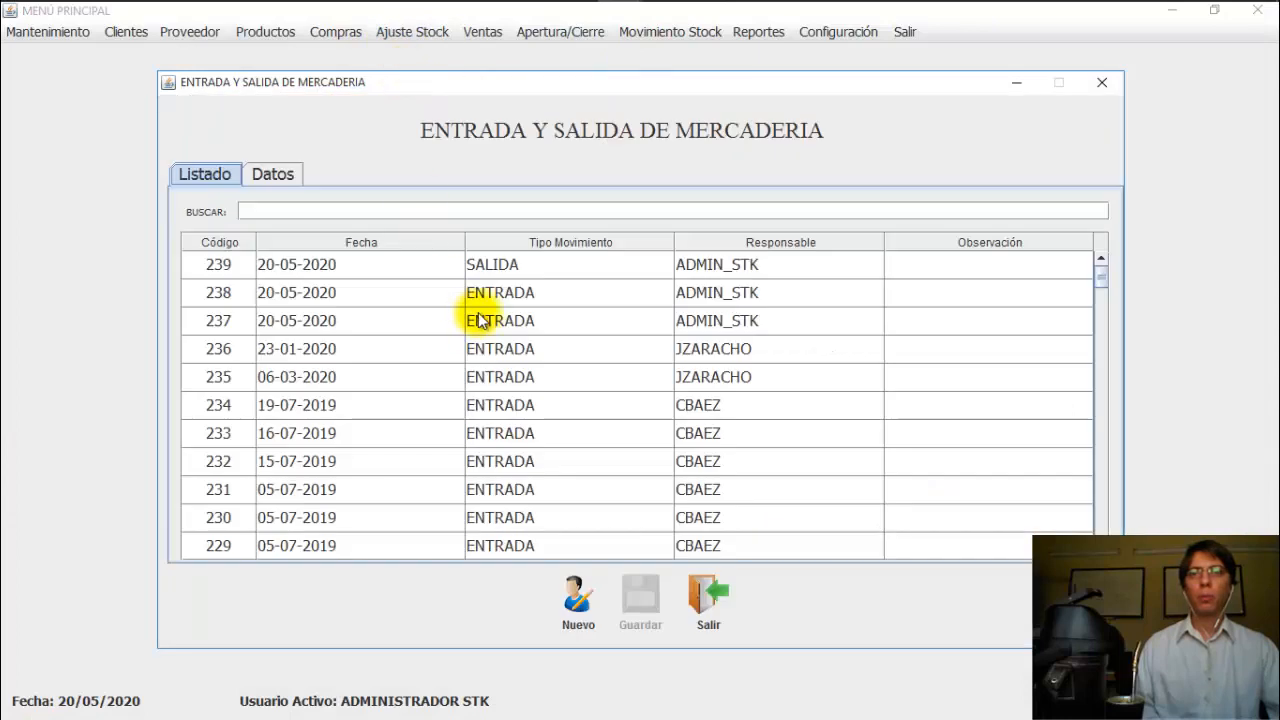
pyautogui.click(578, 605)
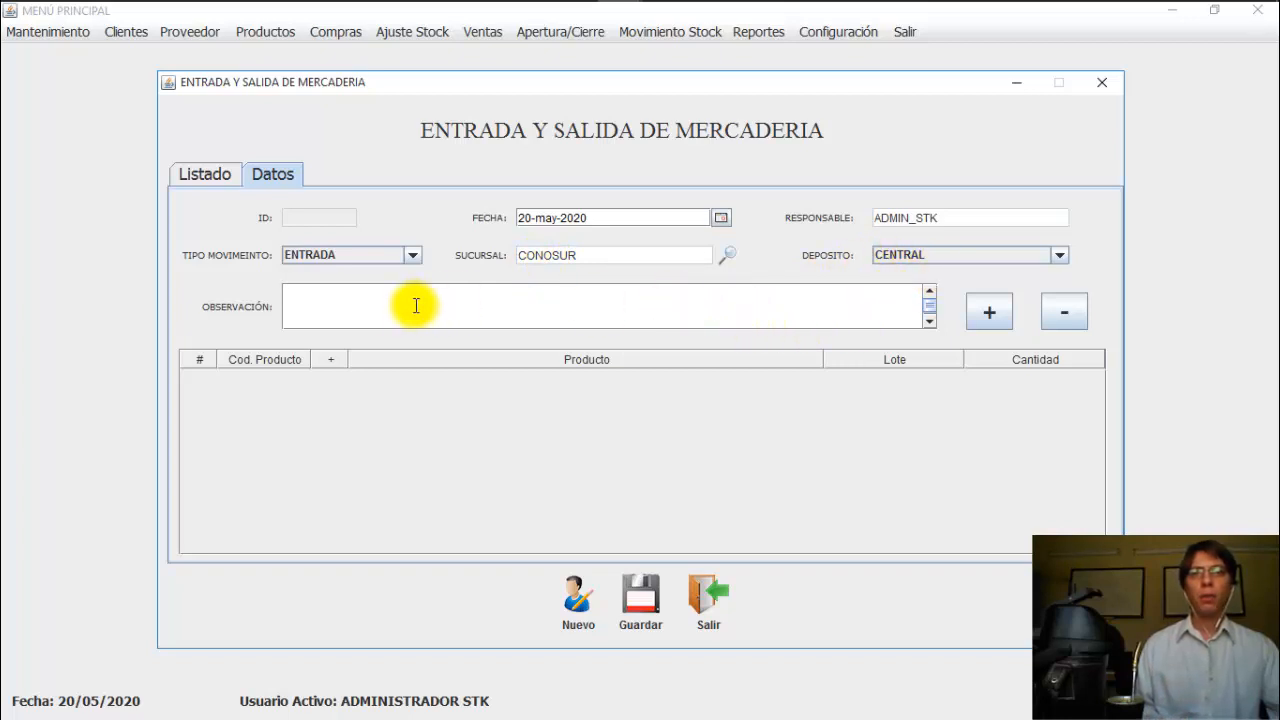
pyautogui.click(996, 315)
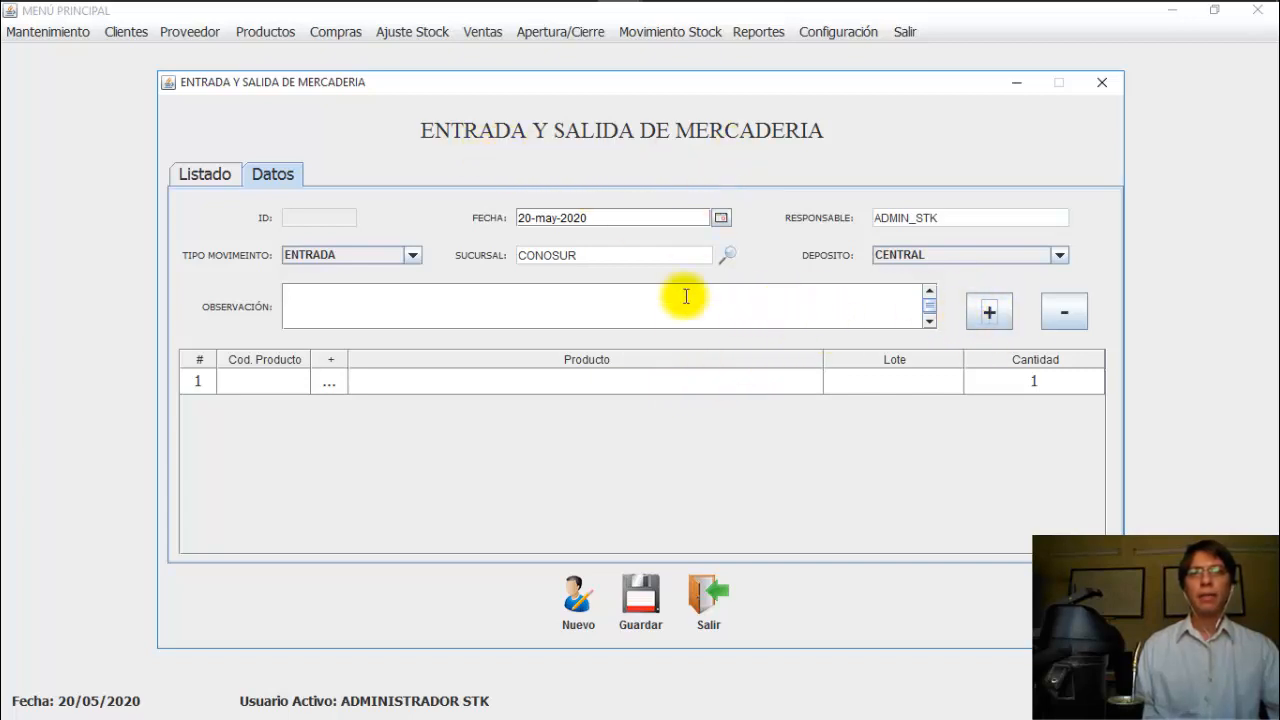
# Step: Set line 1 to Manzana (code 0881), lot CC01, quantity 300
pyautogui.click(324, 384)
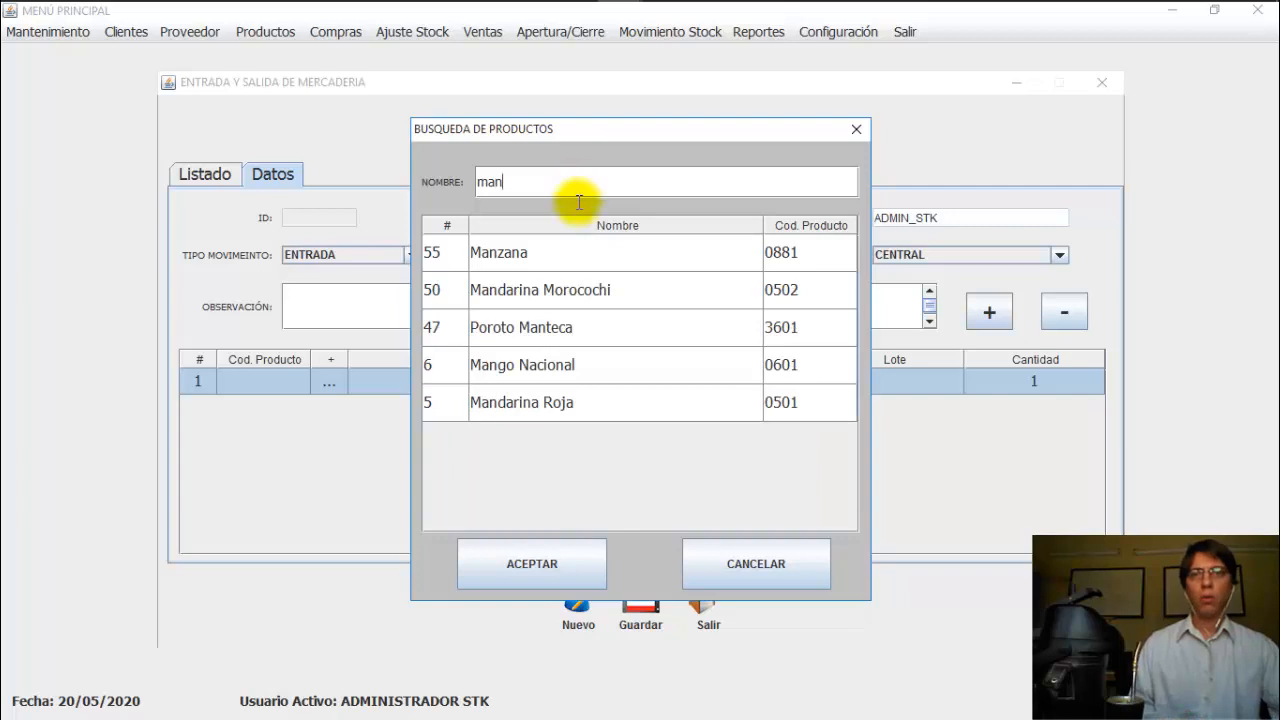
pyautogui.click(597, 252)
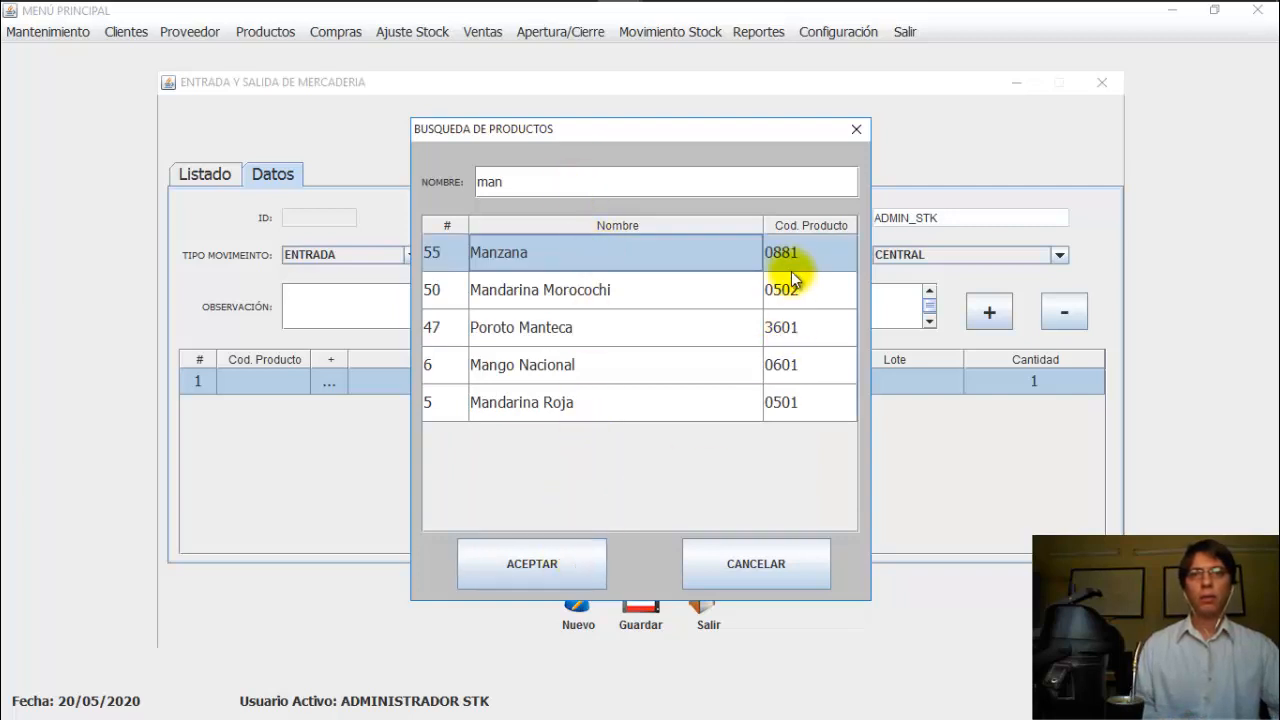
pyautogui.click(585, 558)
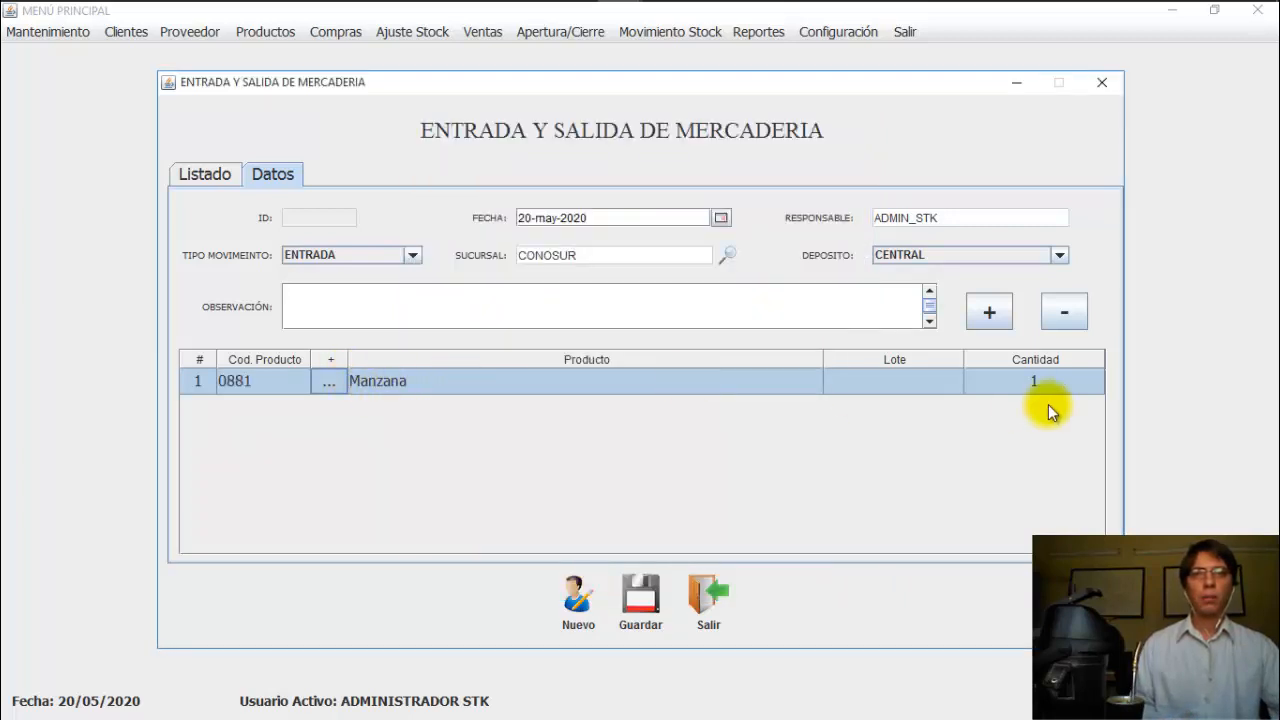
pyautogui.doubleClick(922, 391)
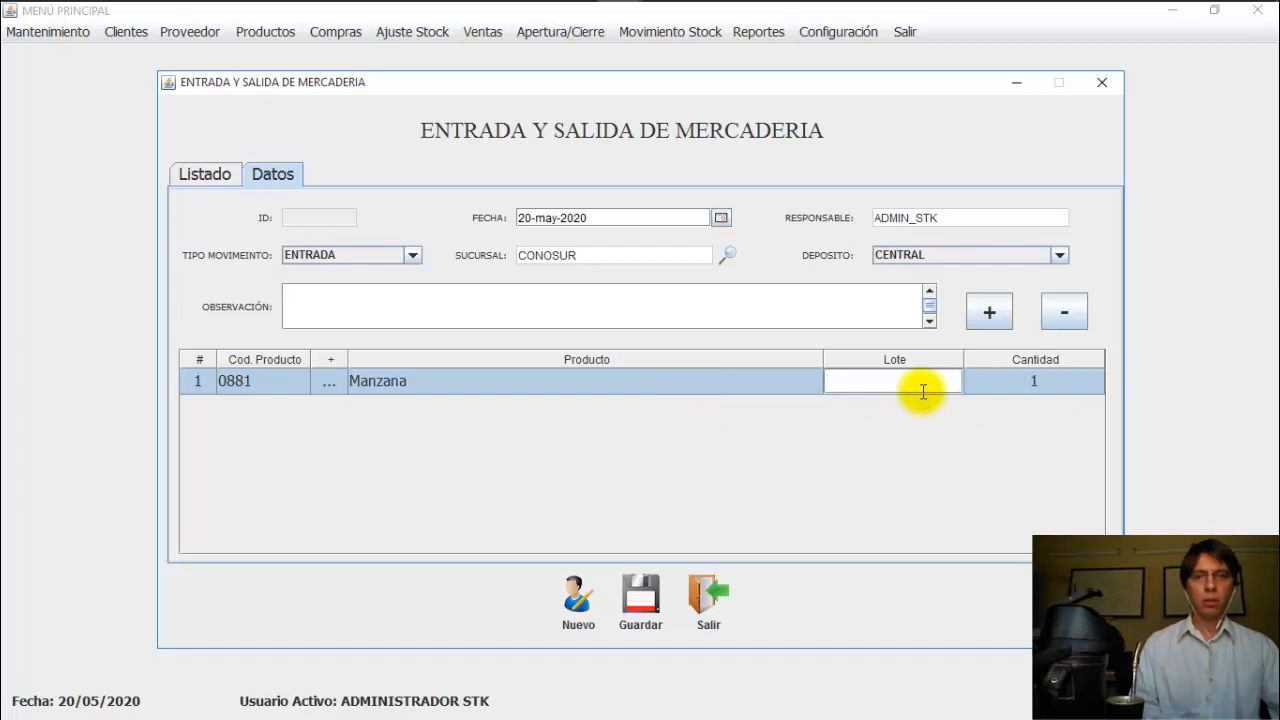
pyautogui.write('CC')
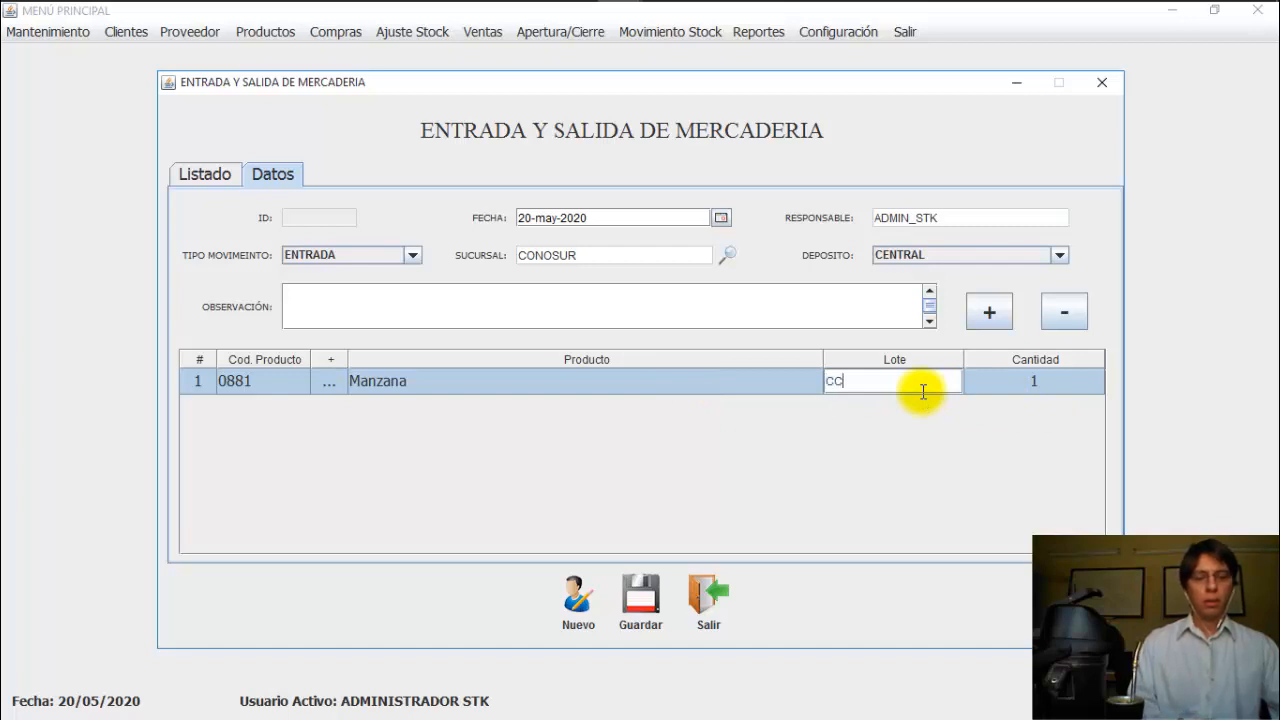
pyautogui.write('01')
pyautogui.click(1030, 379)
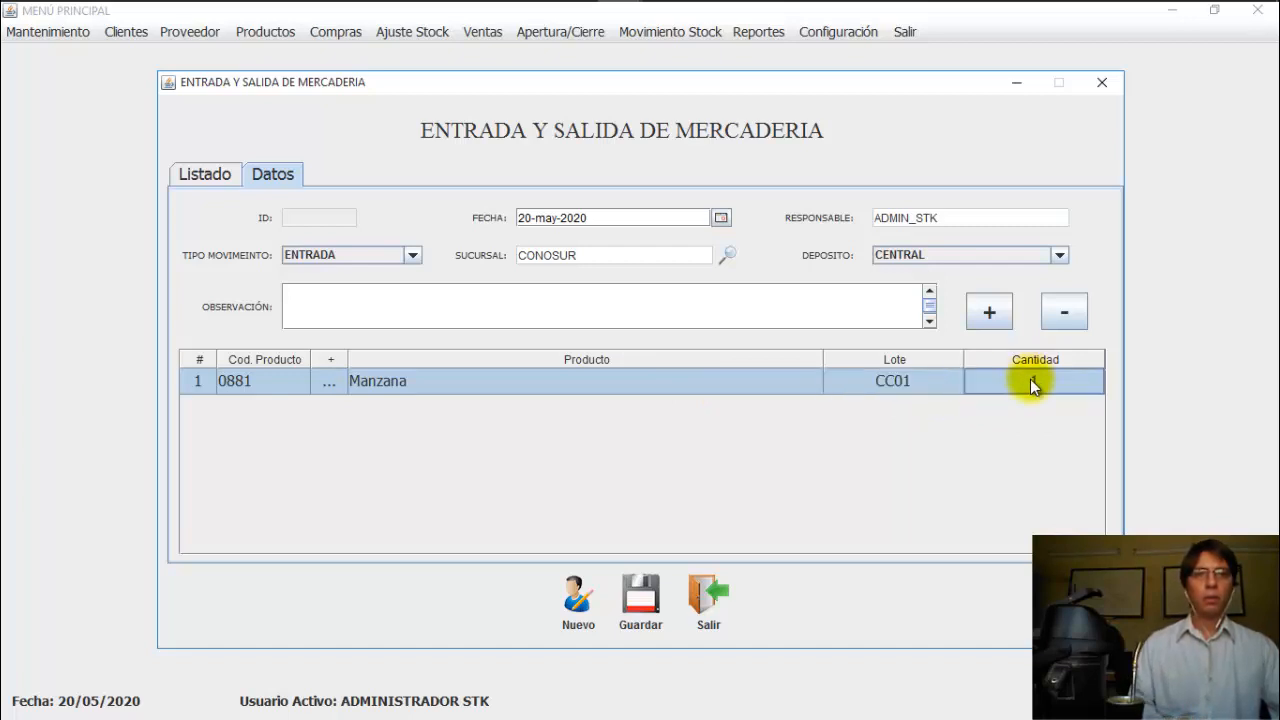
pyautogui.click(1031, 381)
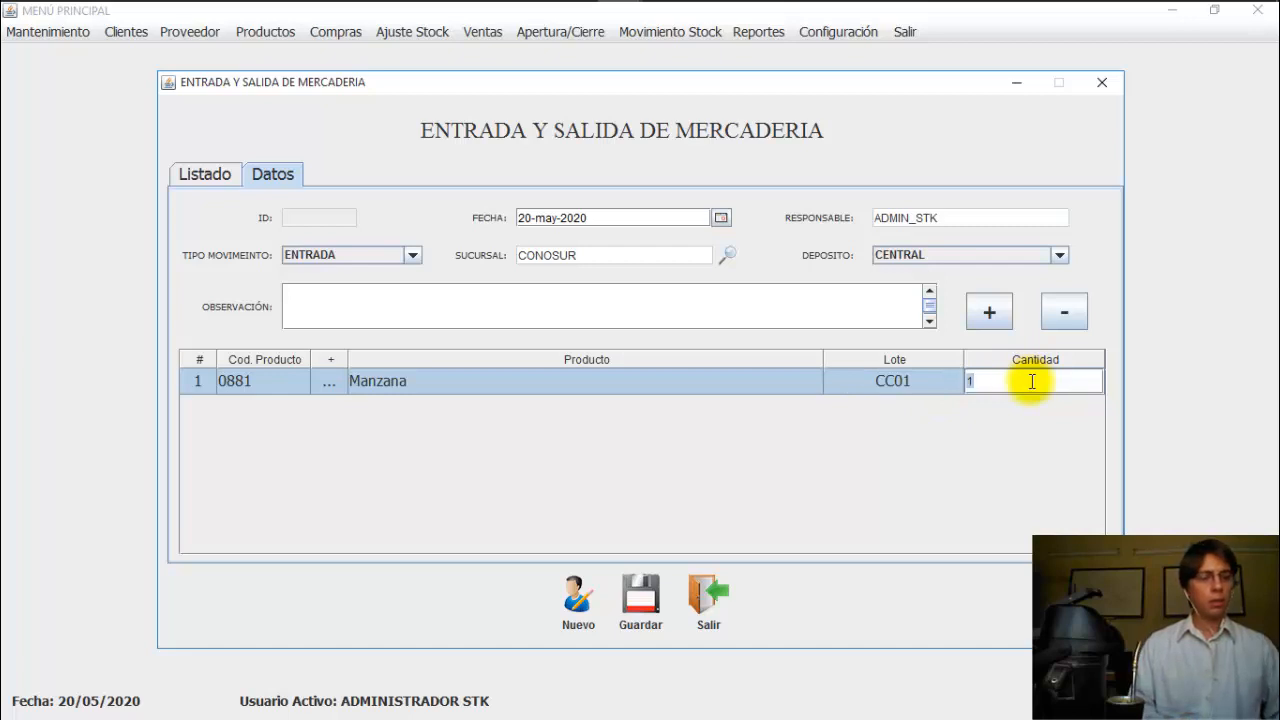
pyautogui.press('Return')
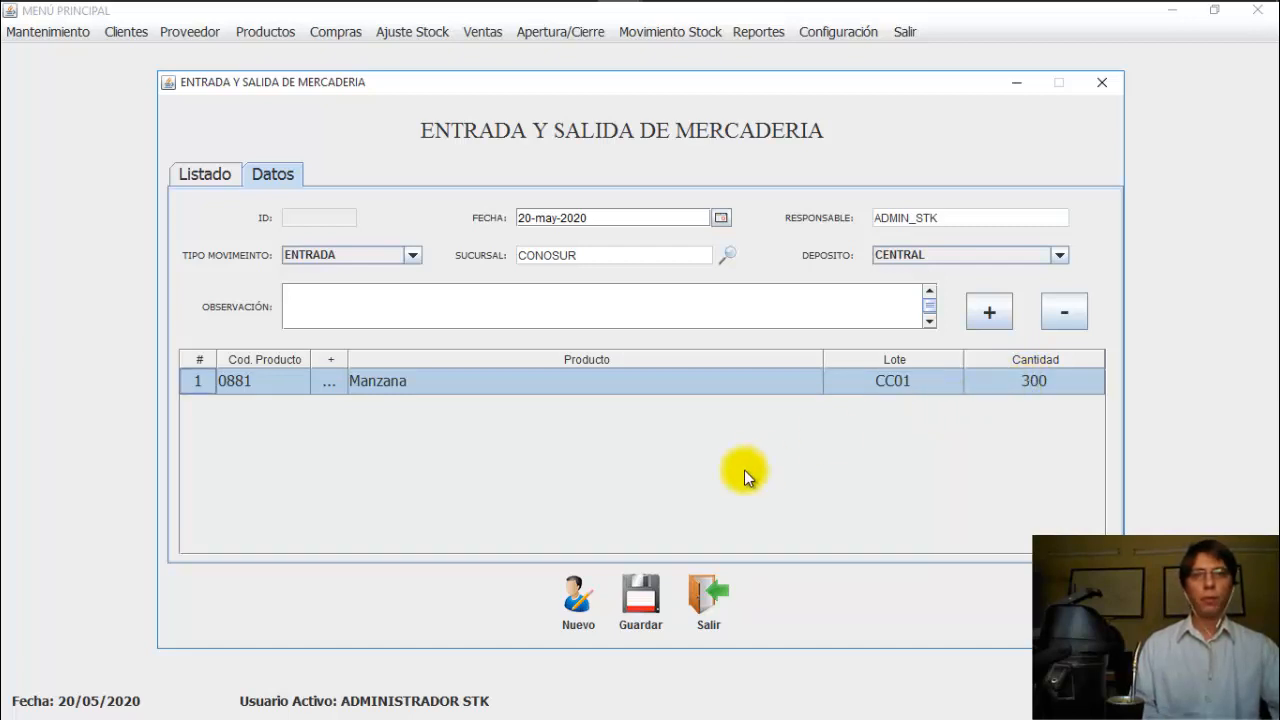
# Step: Save and confirm the entry as movement 240, check its details, then close the window
pyautogui.click(640, 596)
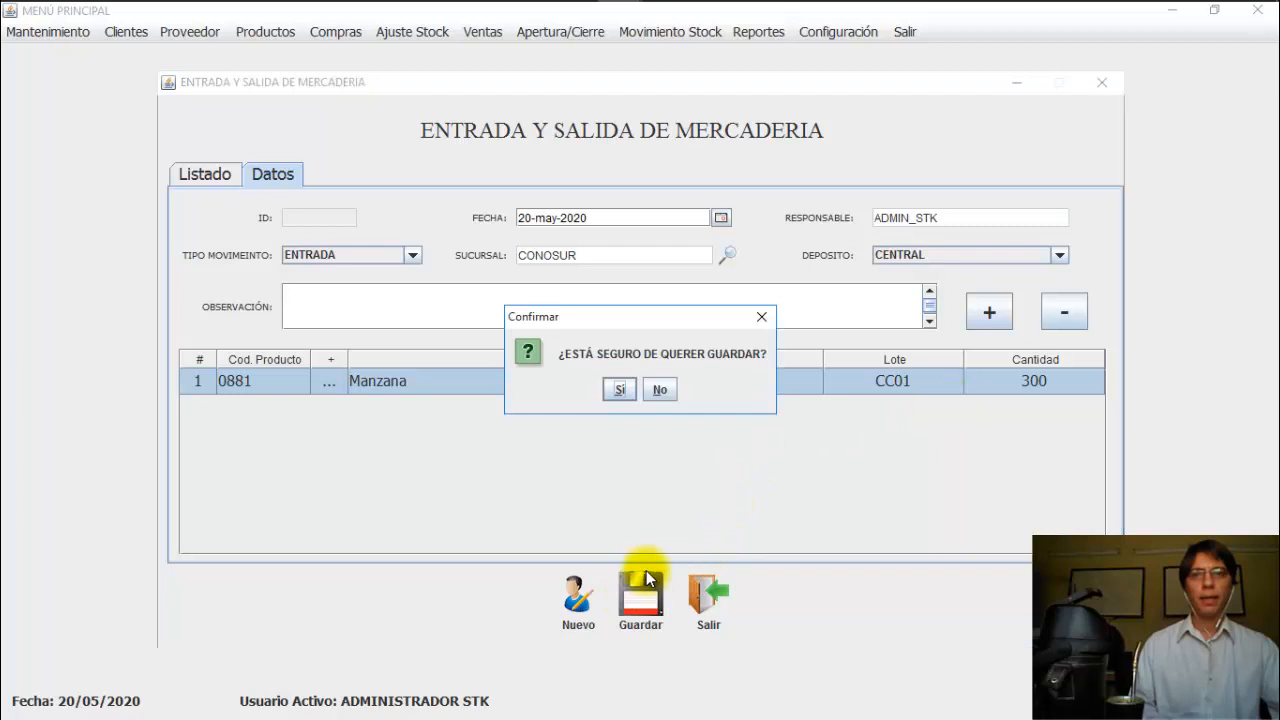
pyautogui.click(622, 396)
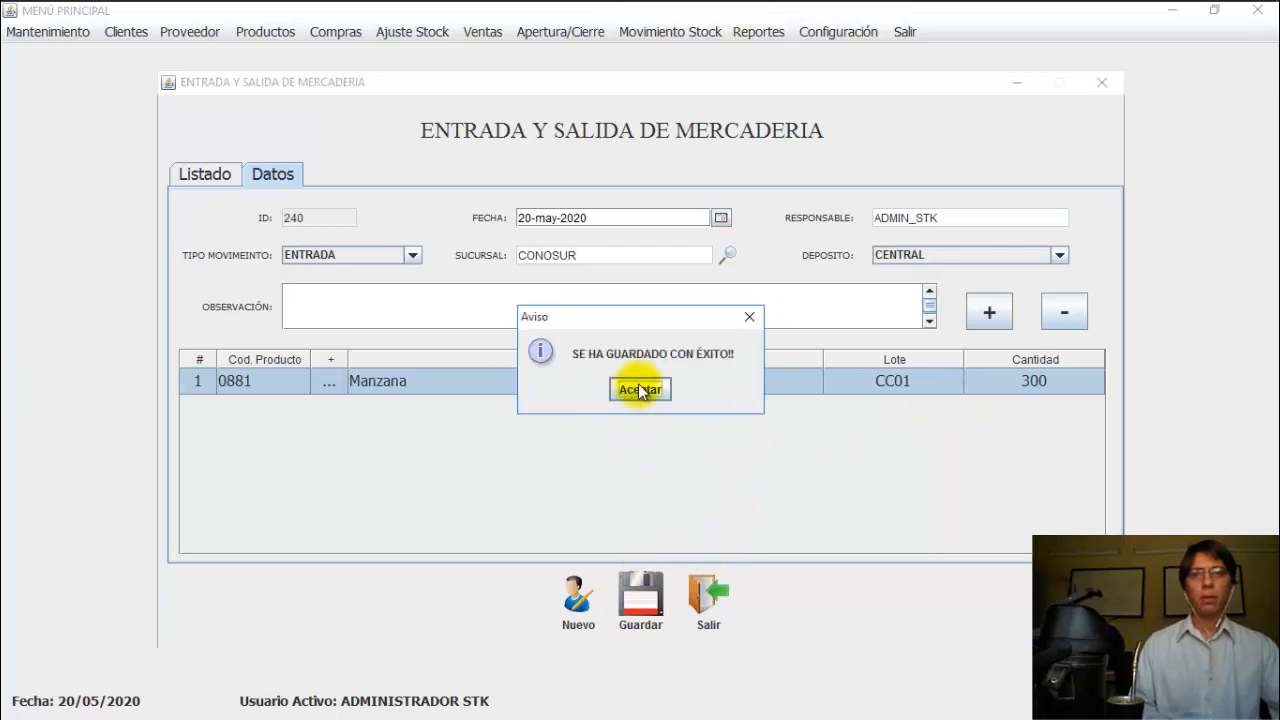
pyautogui.click(638, 386)
pyautogui.click(534, 268)
pyautogui.doubleClick(534, 268)
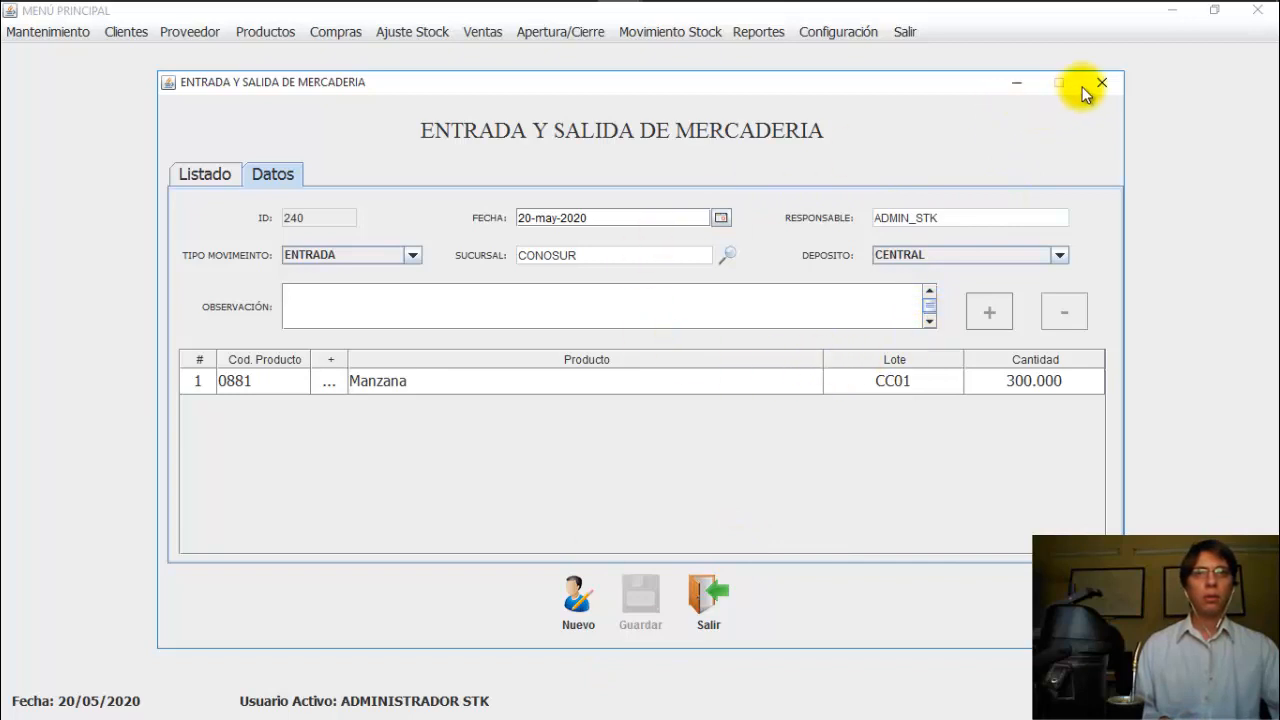
pyautogui.click(769, 37)
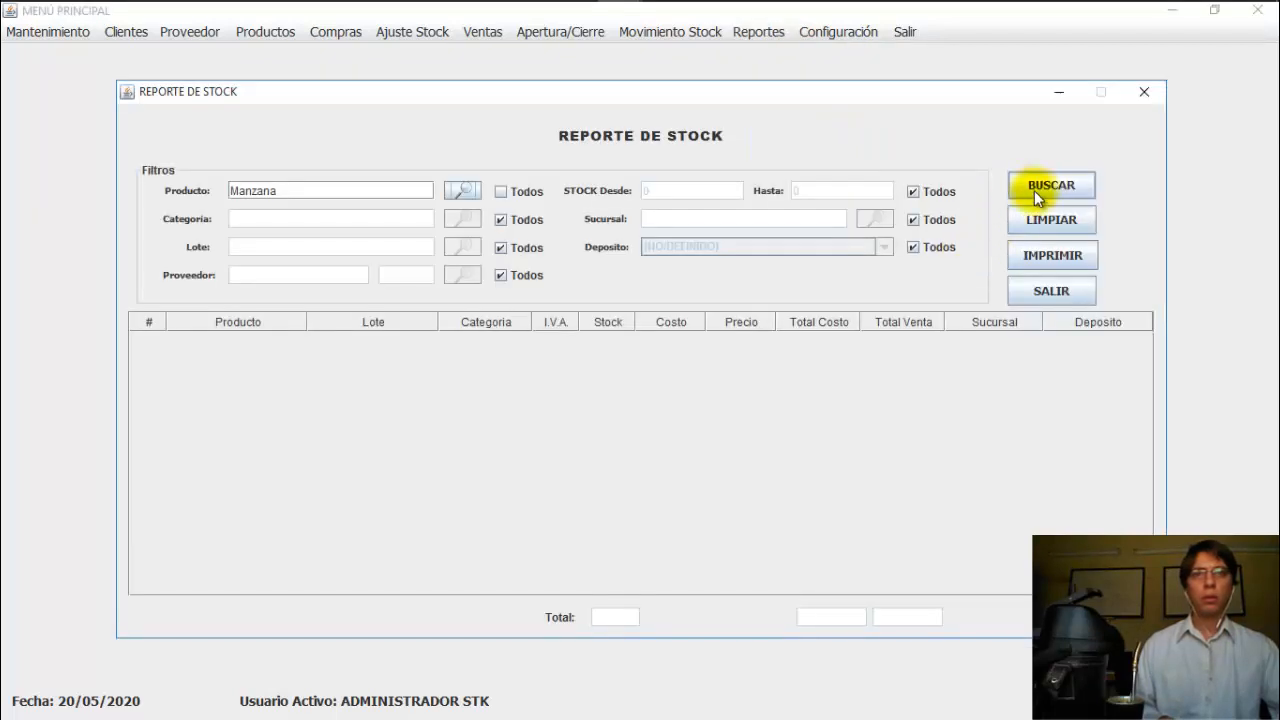
# Step: Run the Manzana stock report, confirm lot CC01 shows 300 in CENTRAL, then close it
pyautogui.click(1034, 190)
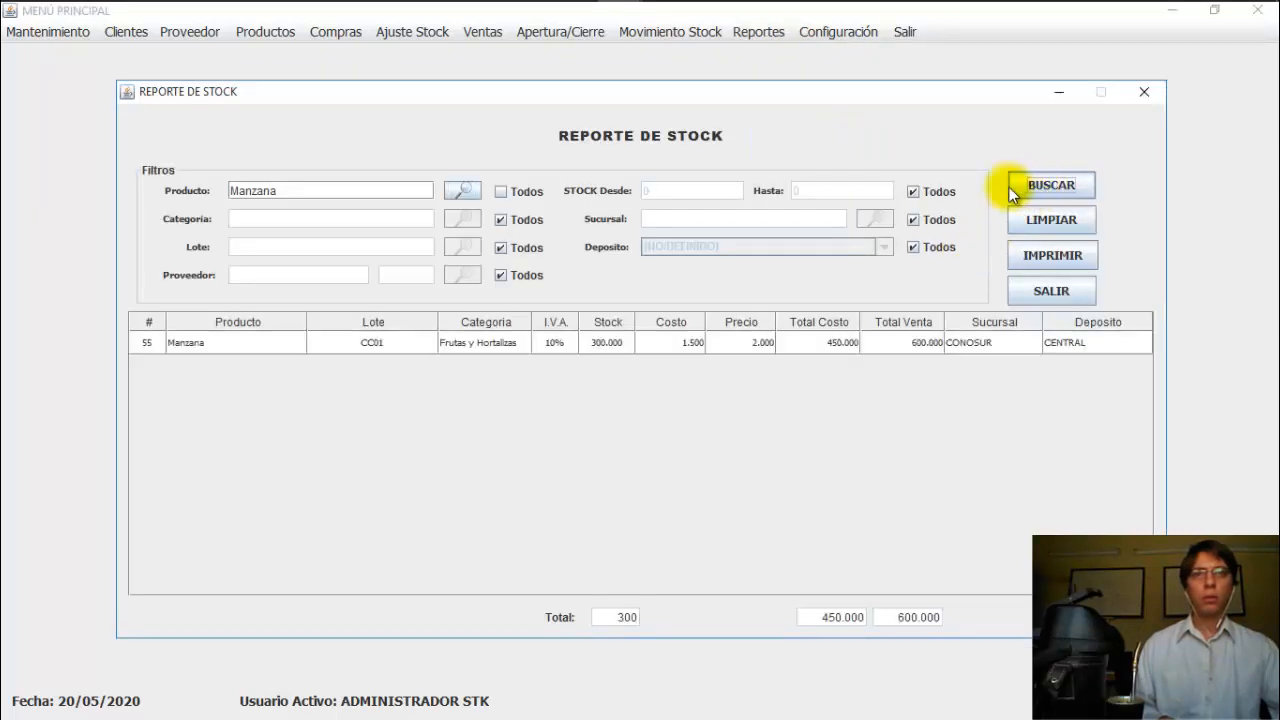
pyautogui.click(613, 344)
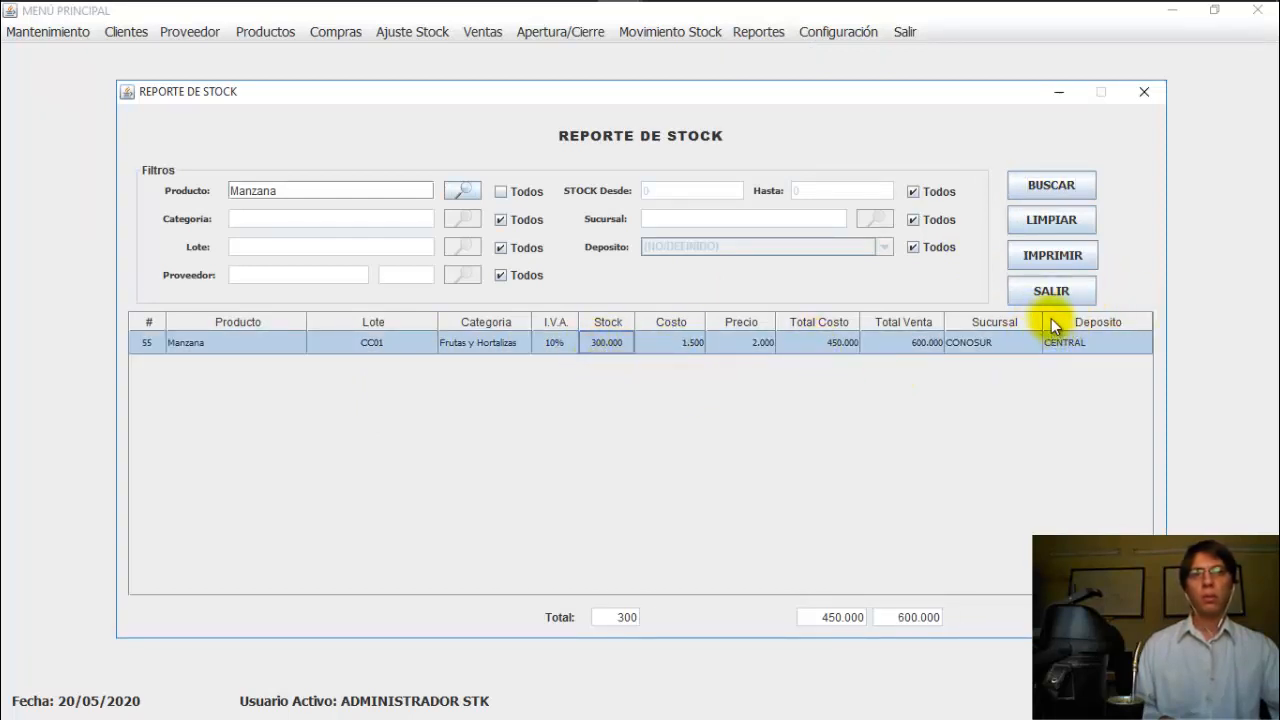
pyautogui.click(1047, 292)
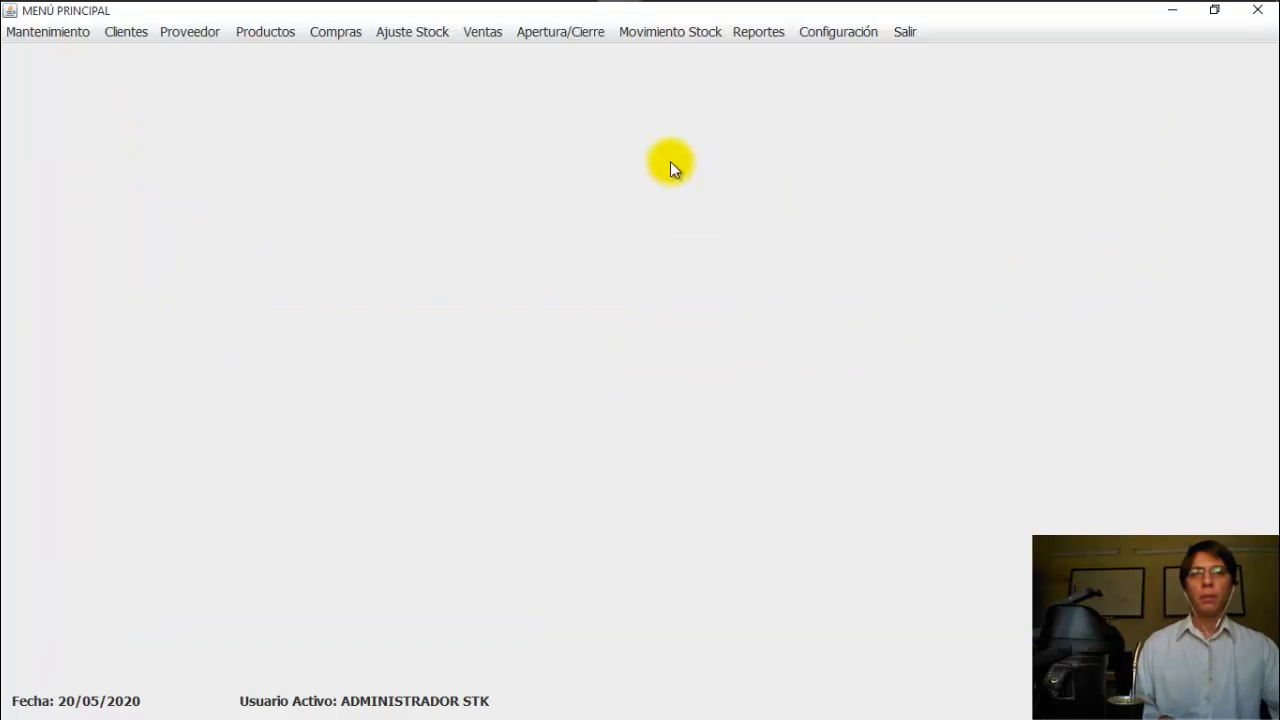
# Step: Review the details of movement 240, the 300-unit Manzana entry for lot CC01, then return to Listado
pyautogui.click(399, 36)
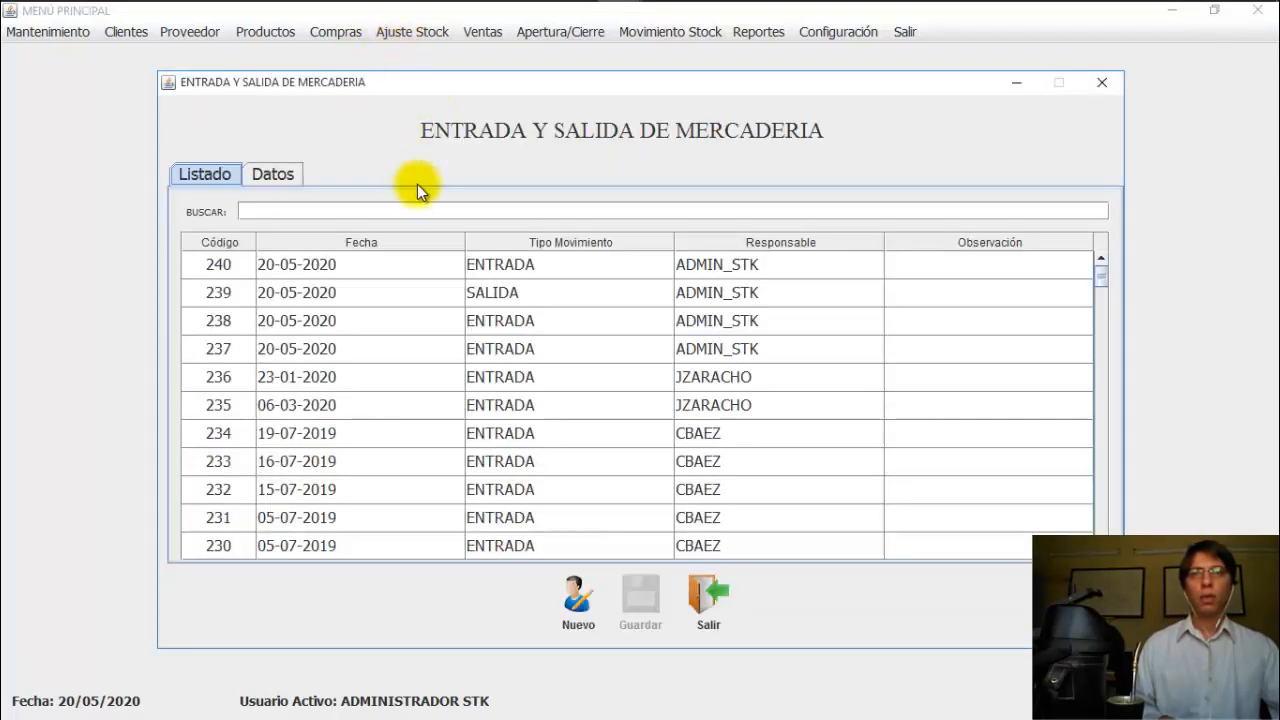
pyautogui.doubleClick(306, 258)
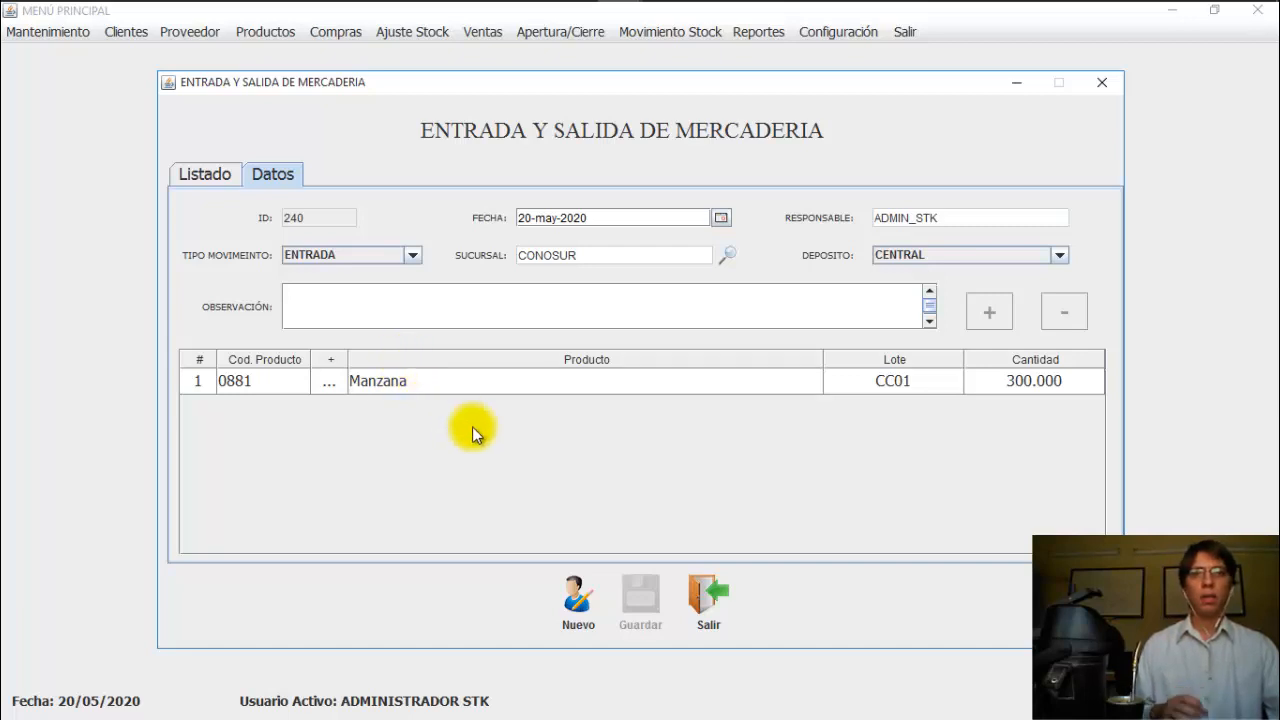
pyautogui.click(193, 173)
# Step: Start a new SALIDA movement and add a line for product 0881 Manzana
pyautogui.click(577, 598)
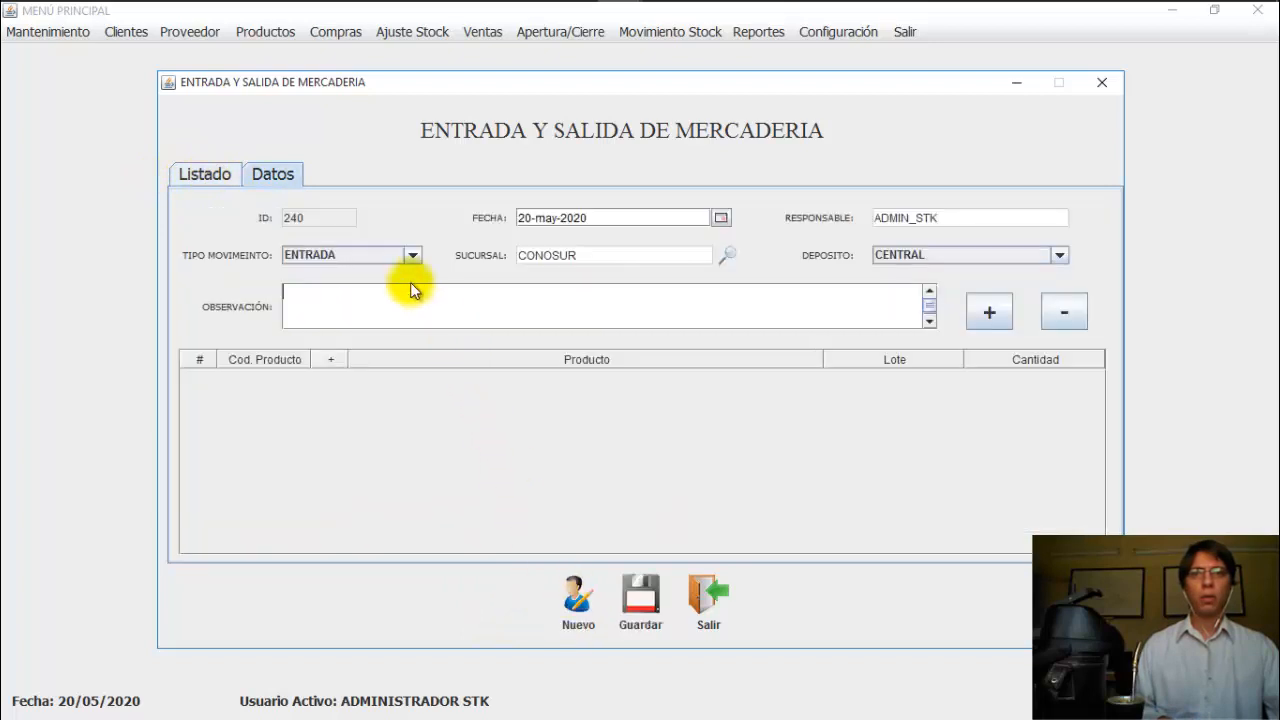
pyautogui.click(385, 256)
pyautogui.click(330, 292)
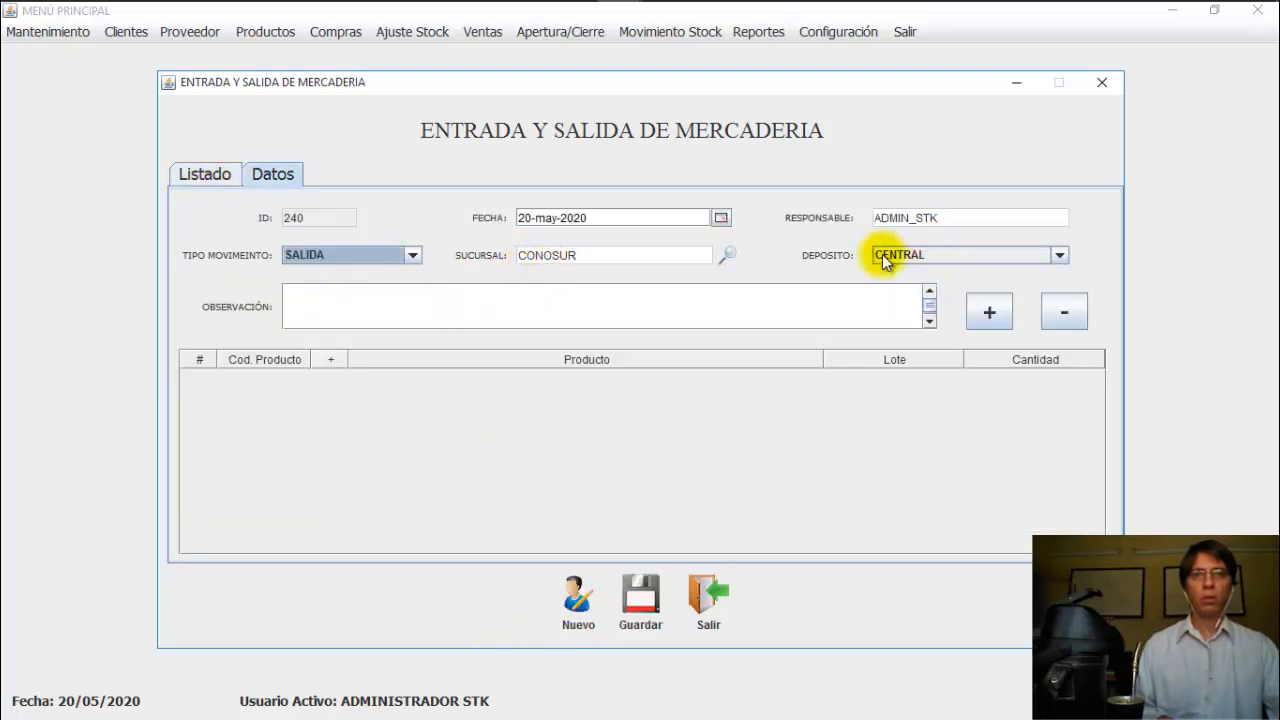
pyautogui.click(966, 320)
pyautogui.click(330, 384)
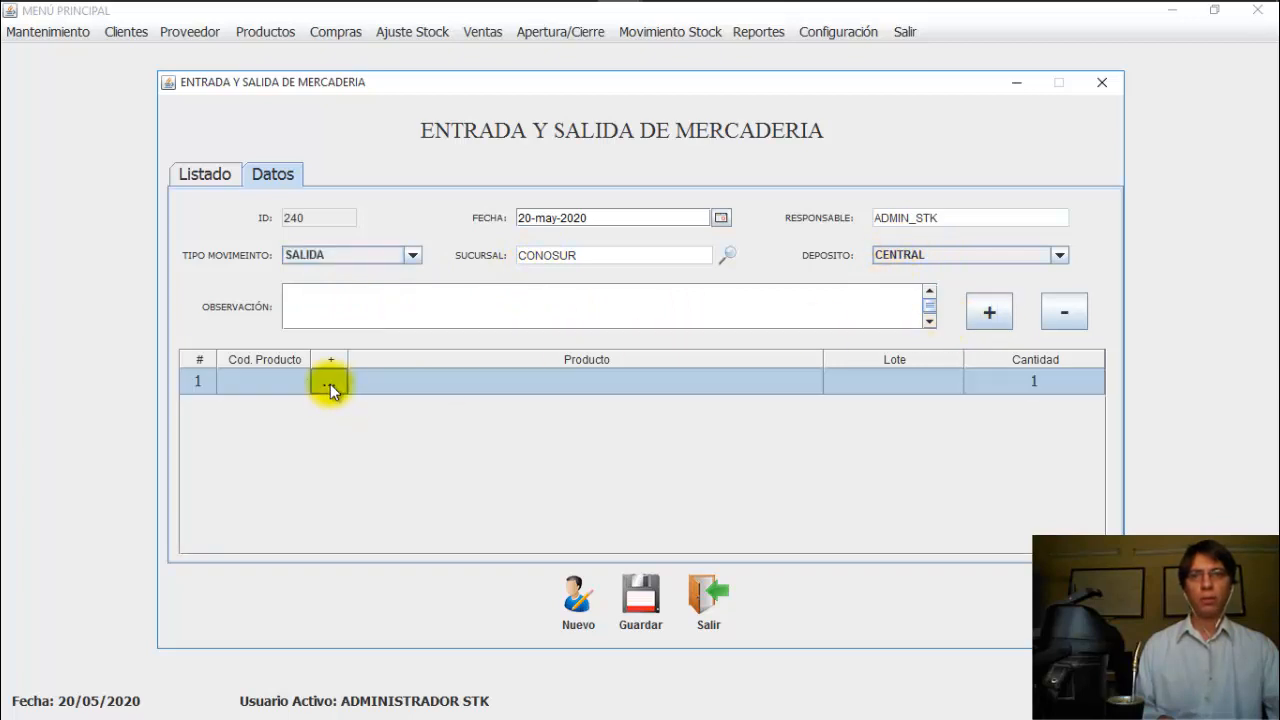
pyautogui.click(507, 254)
pyautogui.click(535, 556)
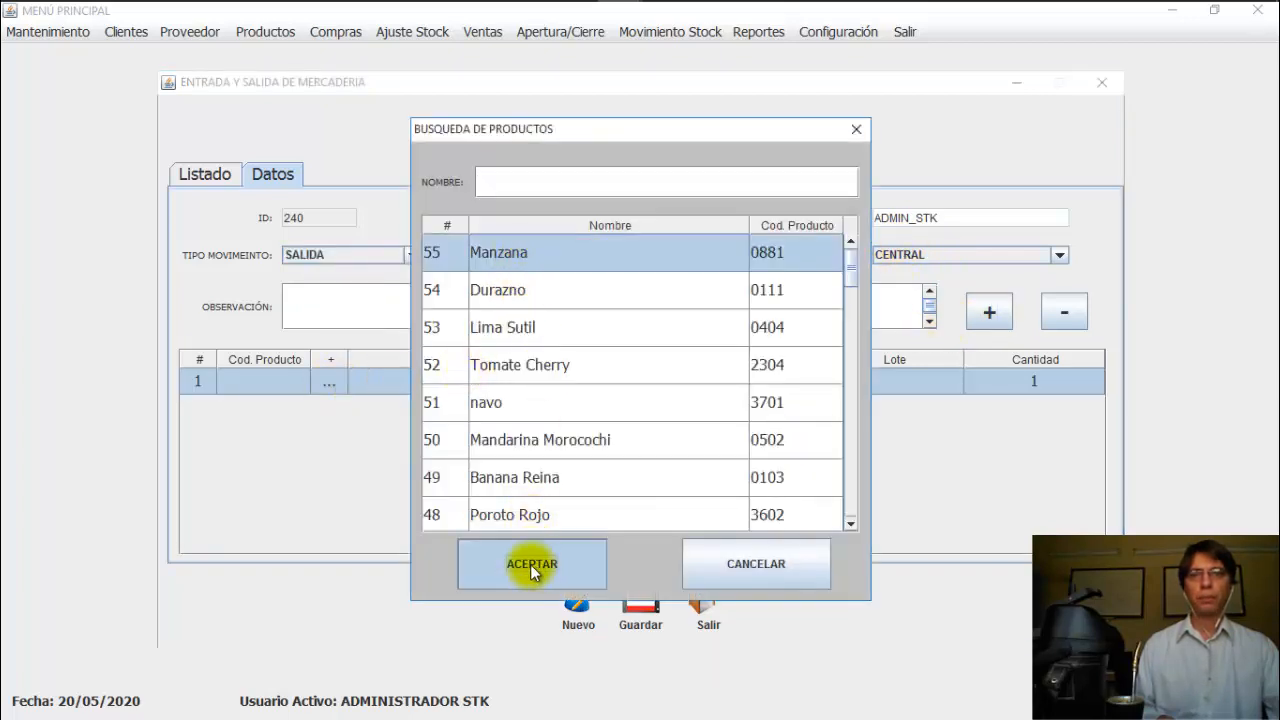
# Step: Set the Manzana line's lot to CC01 and its quantity to 40
pyautogui.doubleClick(882, 383)
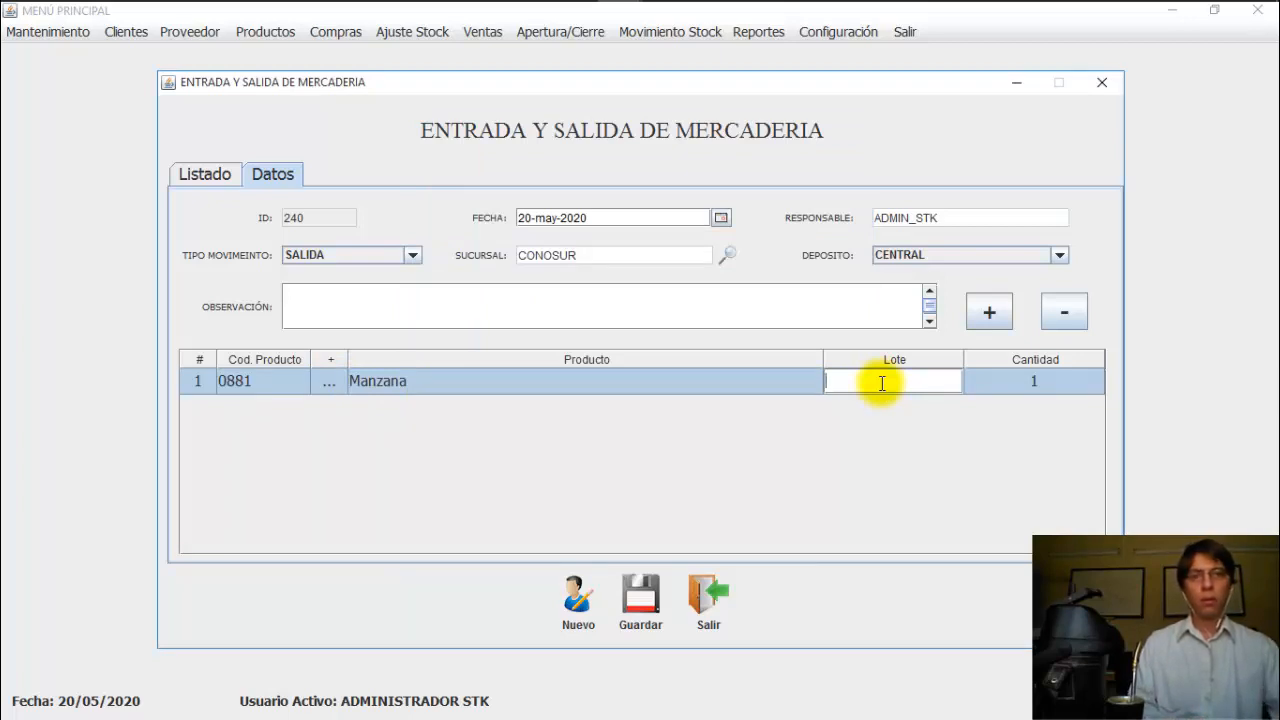
pyautogui.write('cl')
pyautogui.press('BackSpace')
pyautogui.press('BackSpace')
pyautogui.write('C')
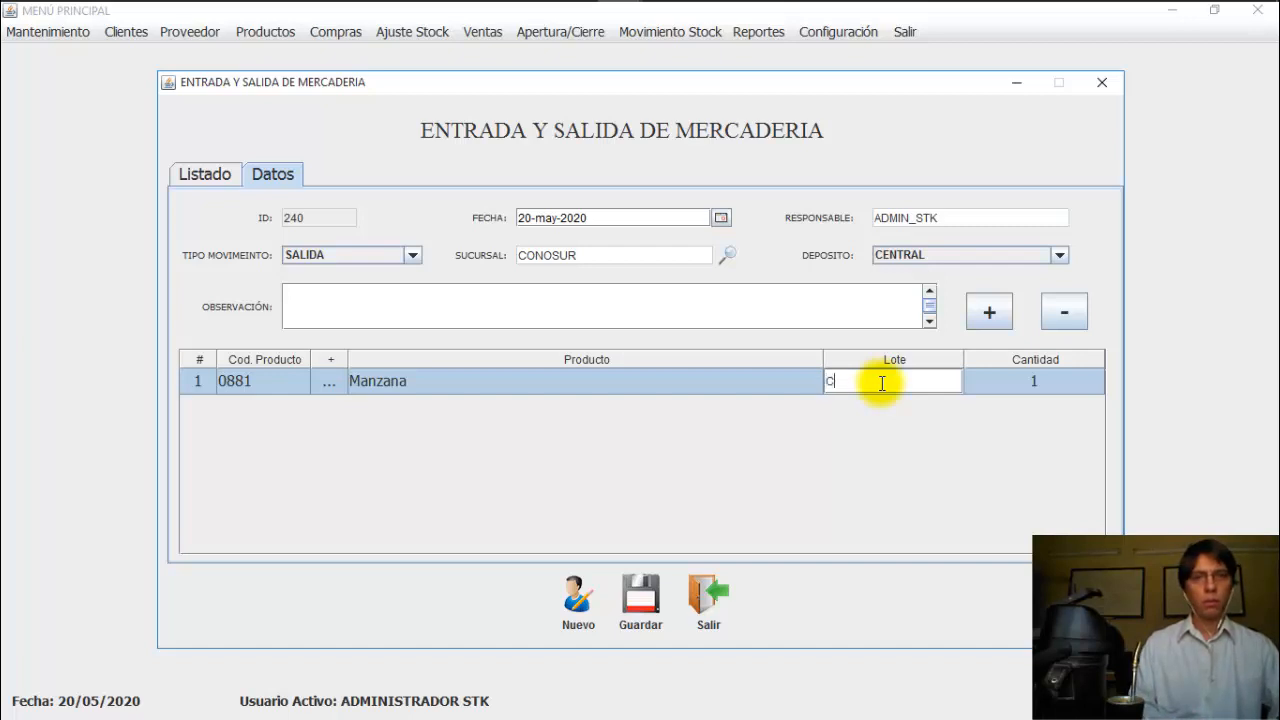
pyautogui.write('C01')
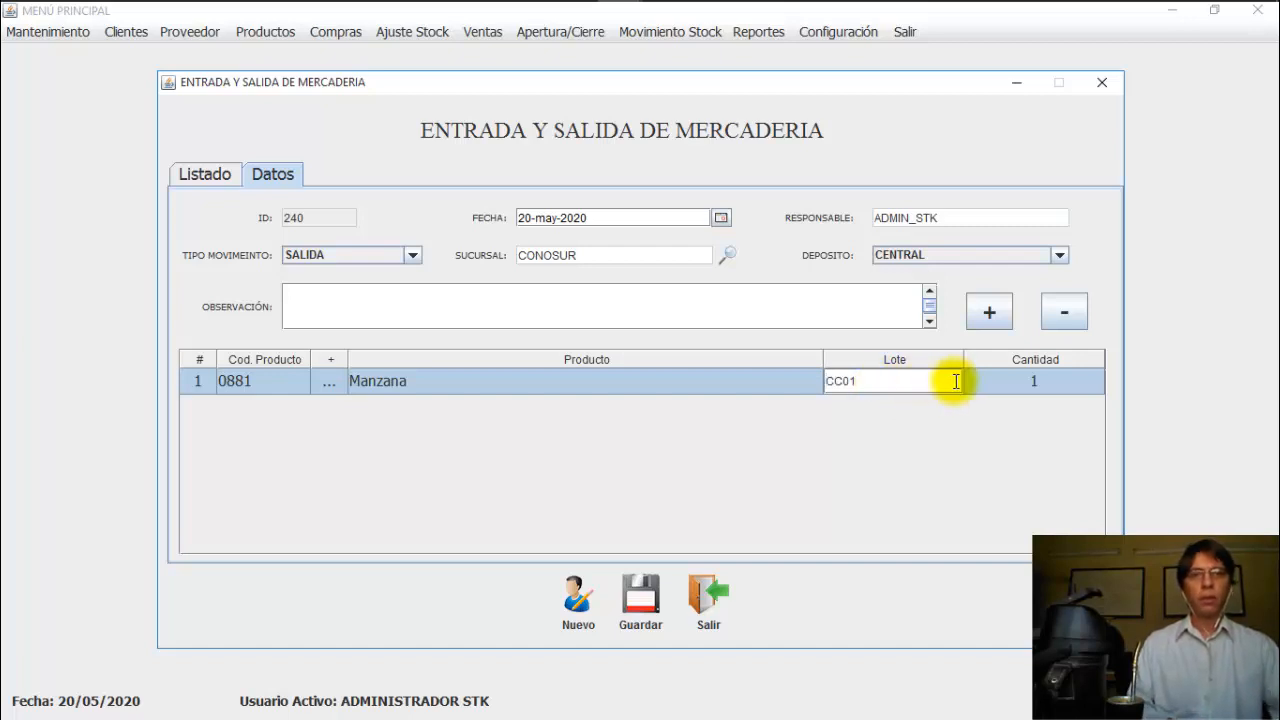
pyautogui.doubleClick(1015, 385)
pyautogui.click(1015, 385)
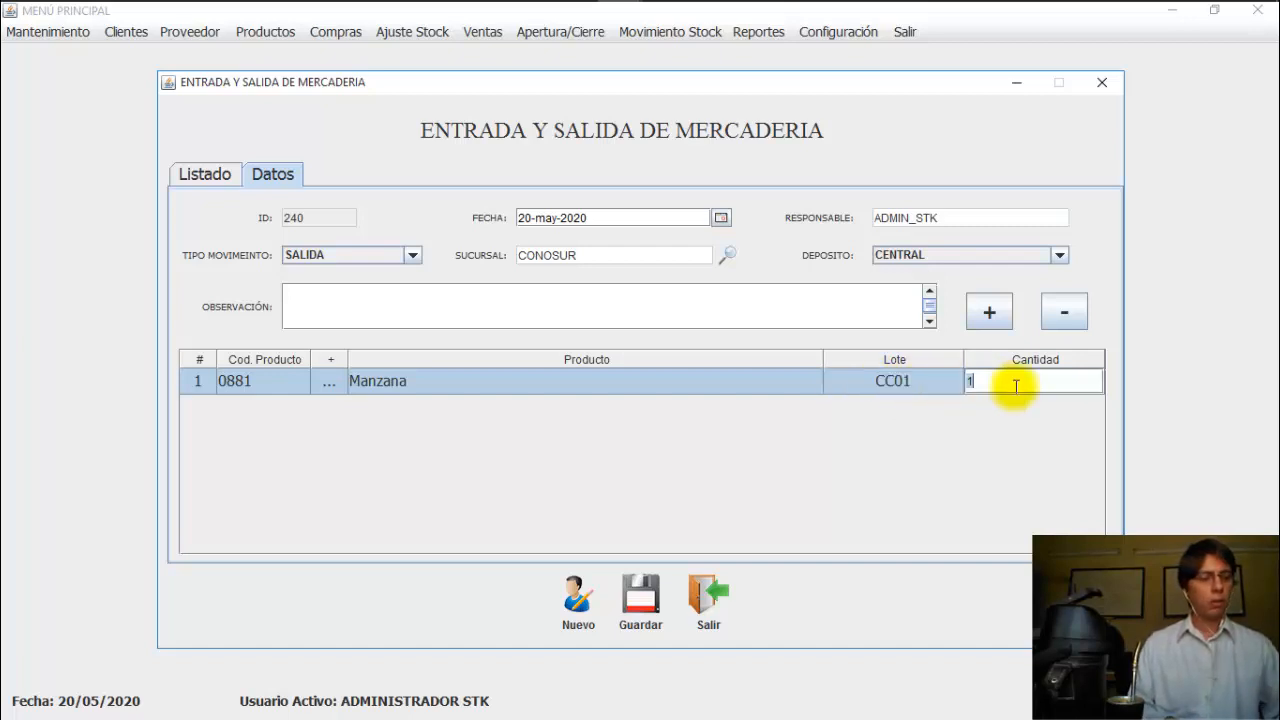
pyautogui.write('40')
pyautogui.press('Return')
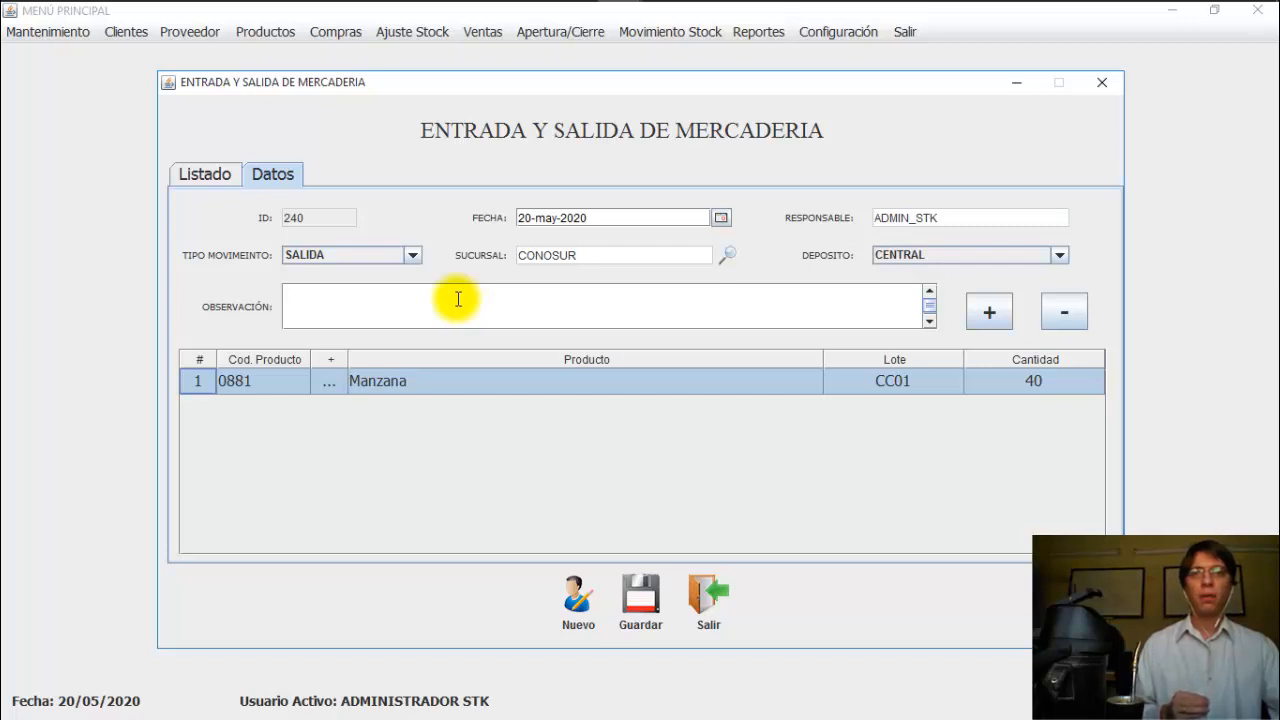
# Step: Save the 40-unit SALIDA as movement 241 and close the entry and exit window
pyautogui.click(458, 299)
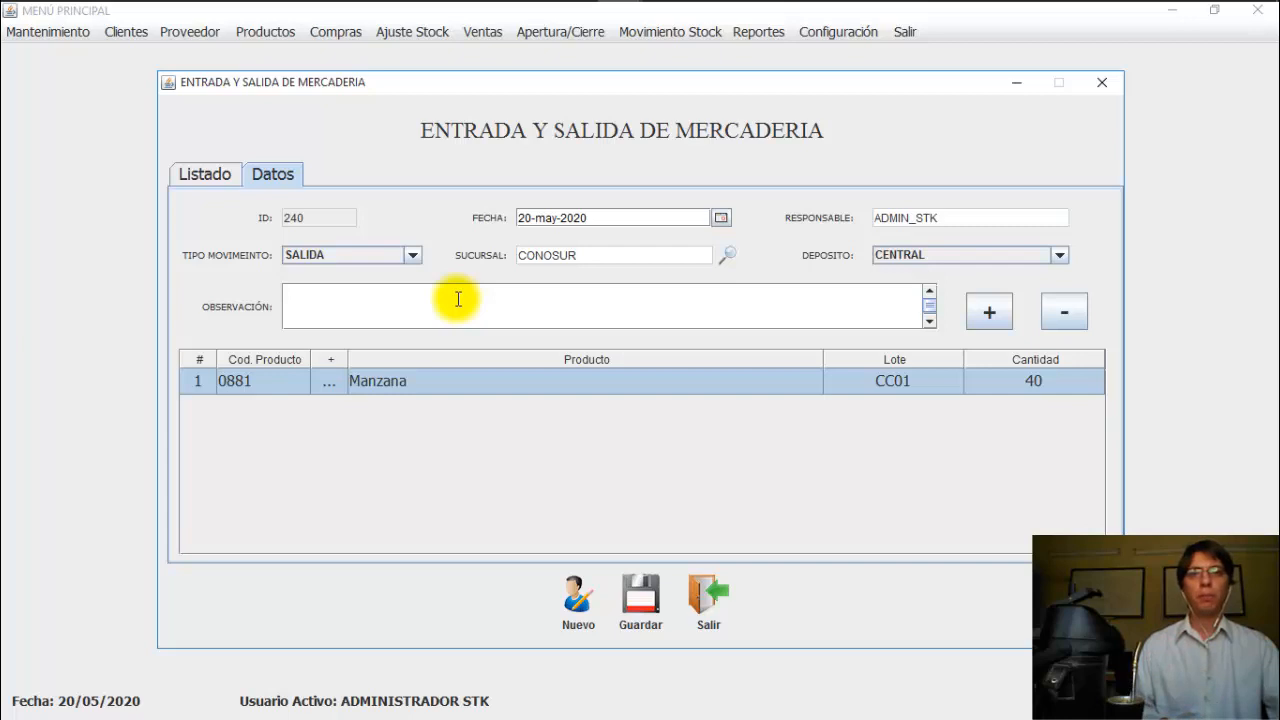
pyautogui.click(646, 387)
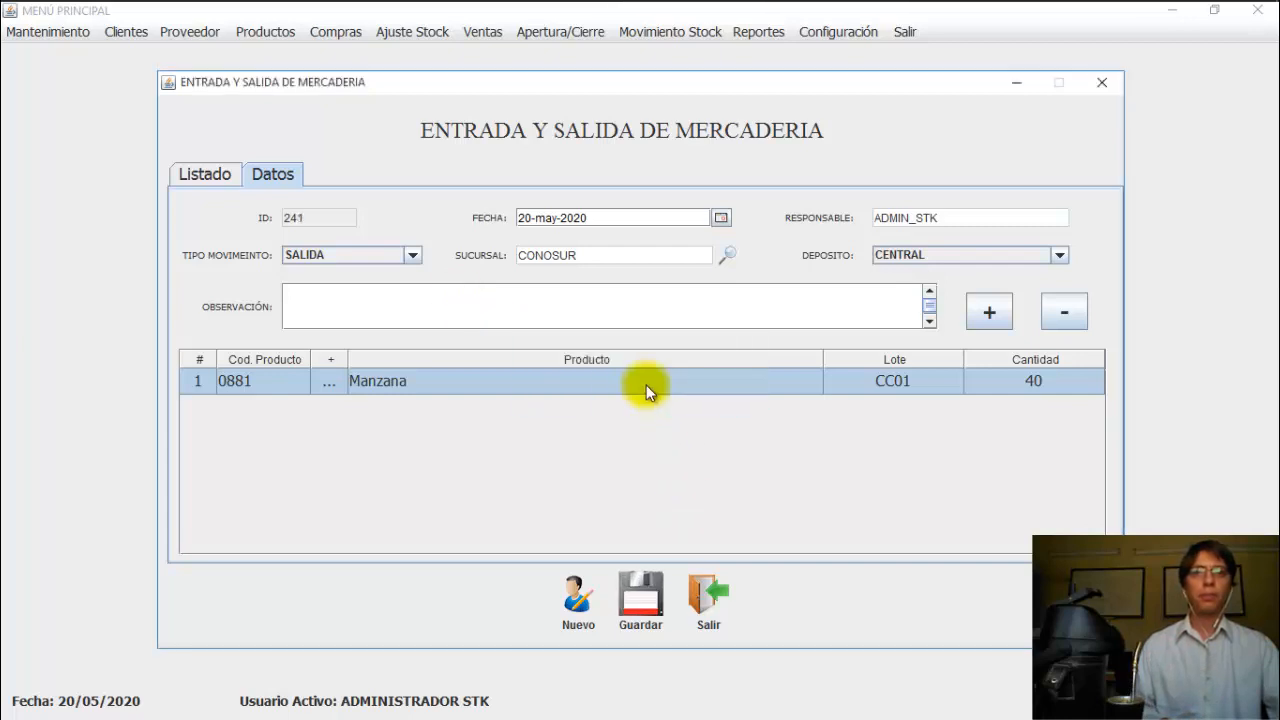
pyautogui.click(712, 600)
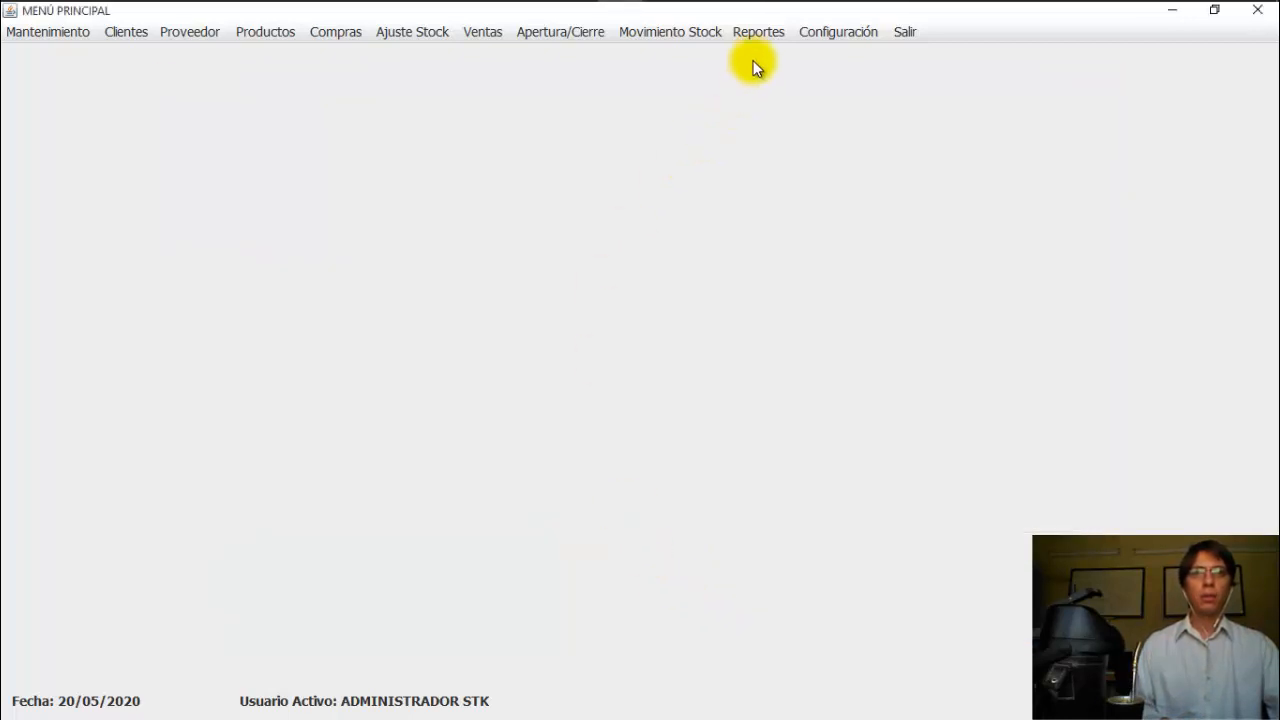
pyautogui.click(756, 34)
pyautogui.click(790, 133)
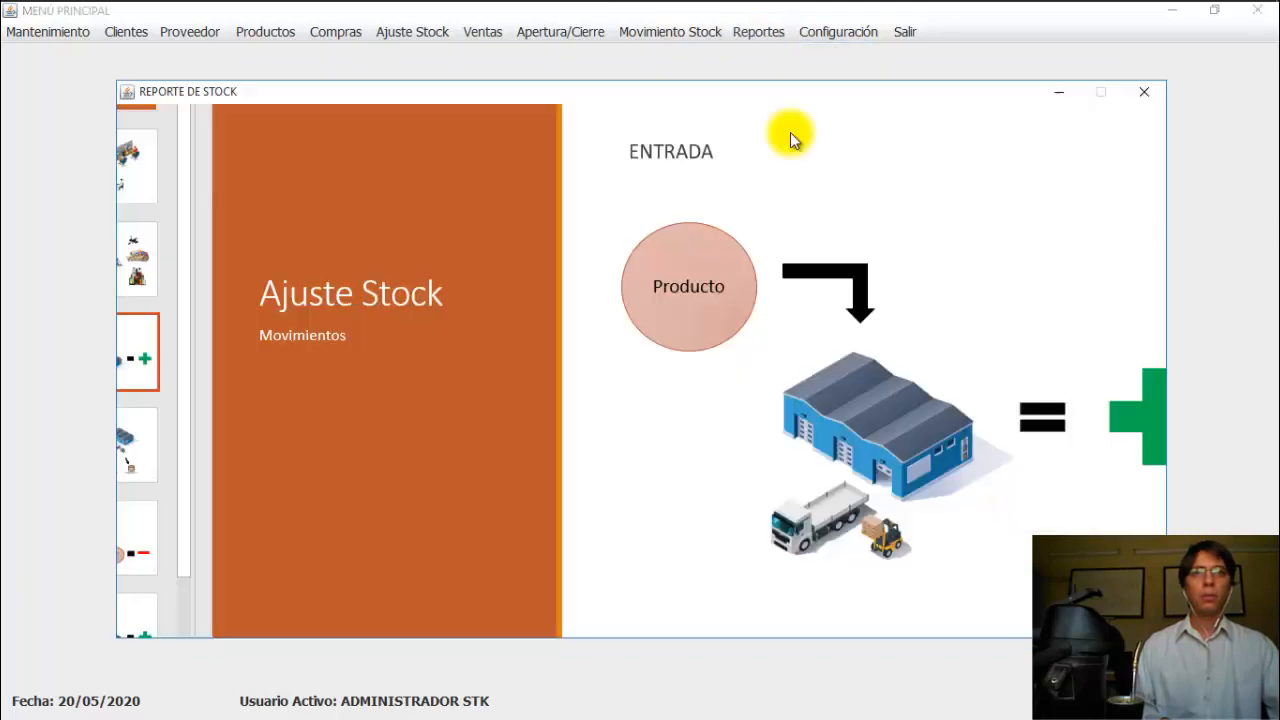
pyautogui.click(500, 191)
pyautogui.click(466, 190)
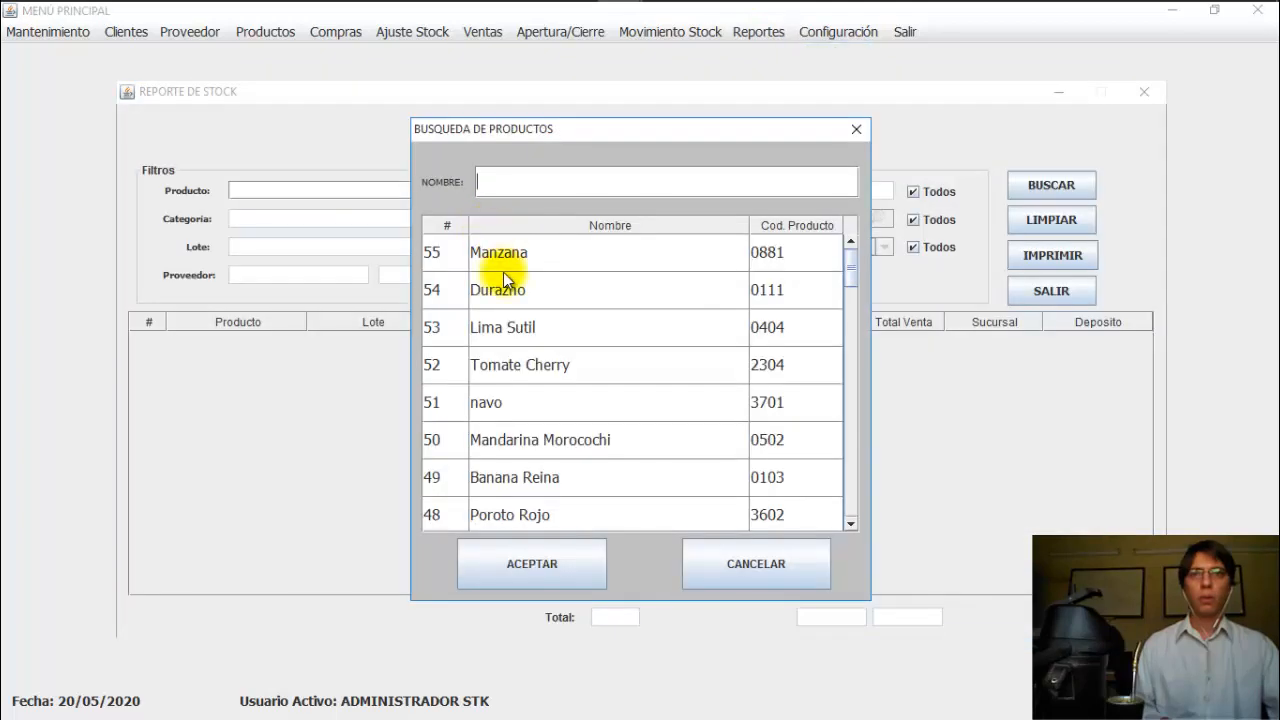
pyautogui.click(488, 262)
pyautogui.click(525, 563)
pyautogui.click(1029, 187)
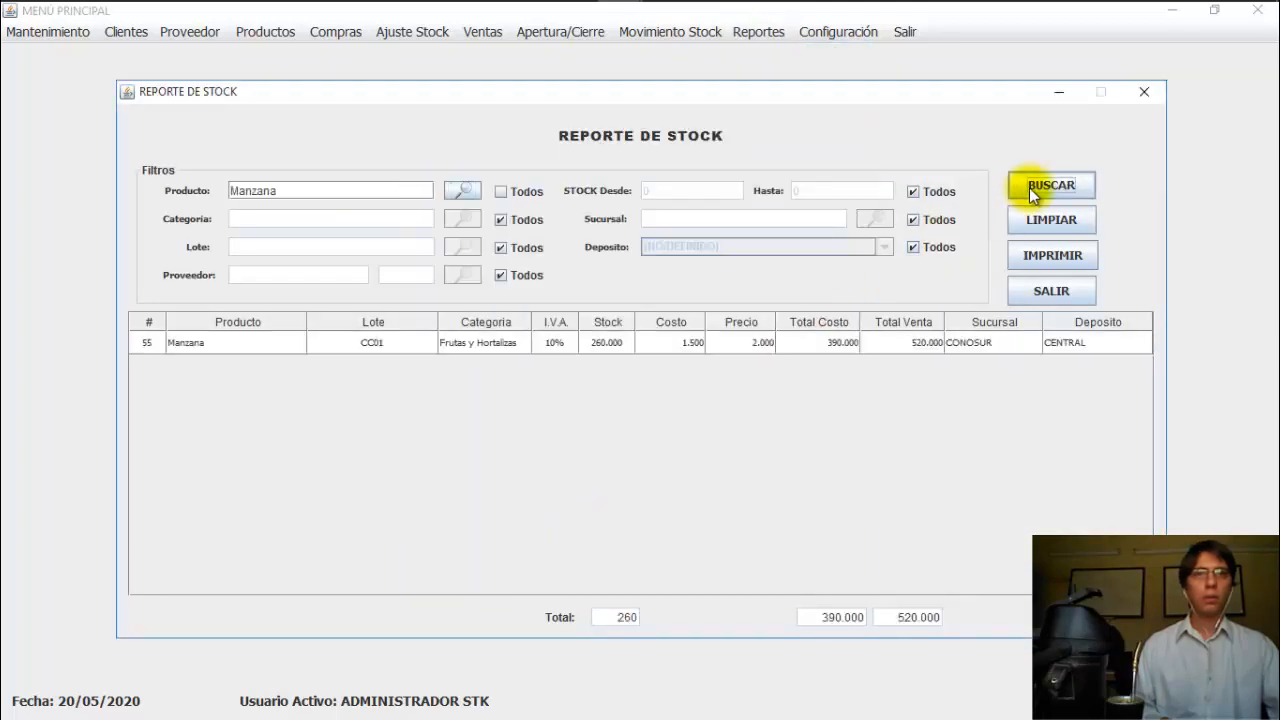
pyautogui.click(626, 345)
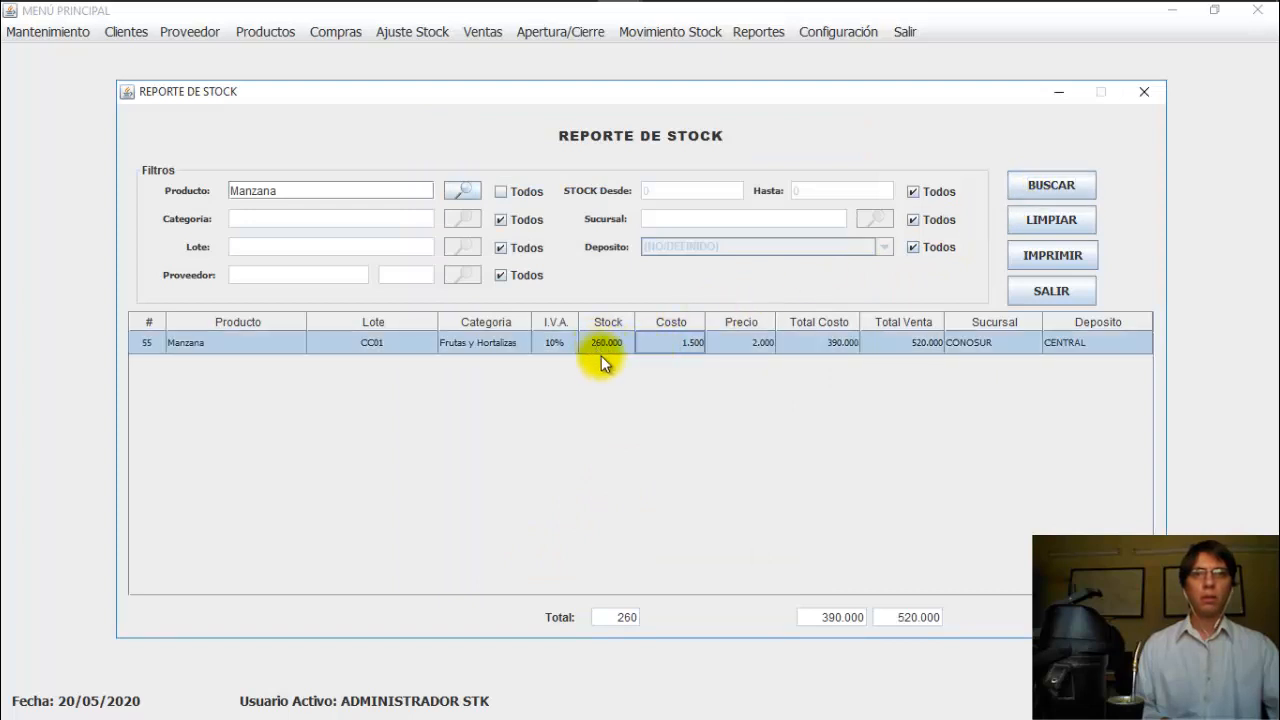
pyautogui.click(1069, 292)
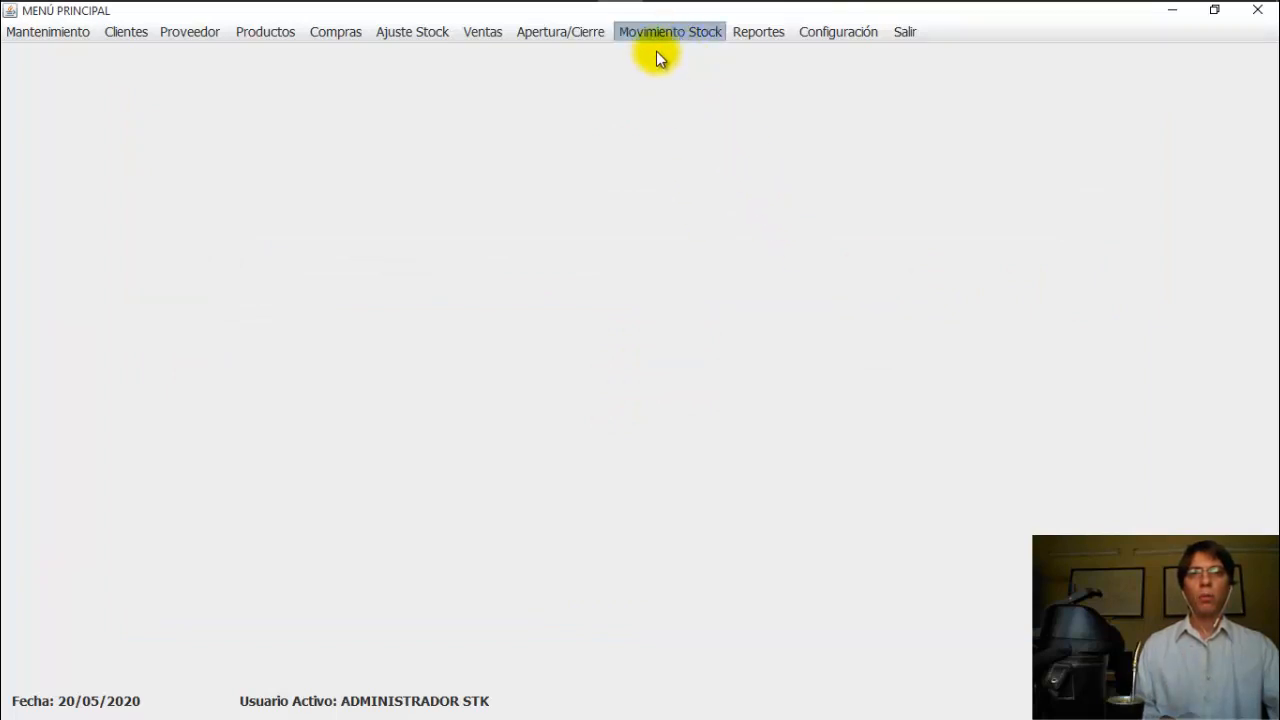
# Step: Filter the stock movement history by product Manzana and lot CC01 and list the results
pyautogui.click(651, 33)
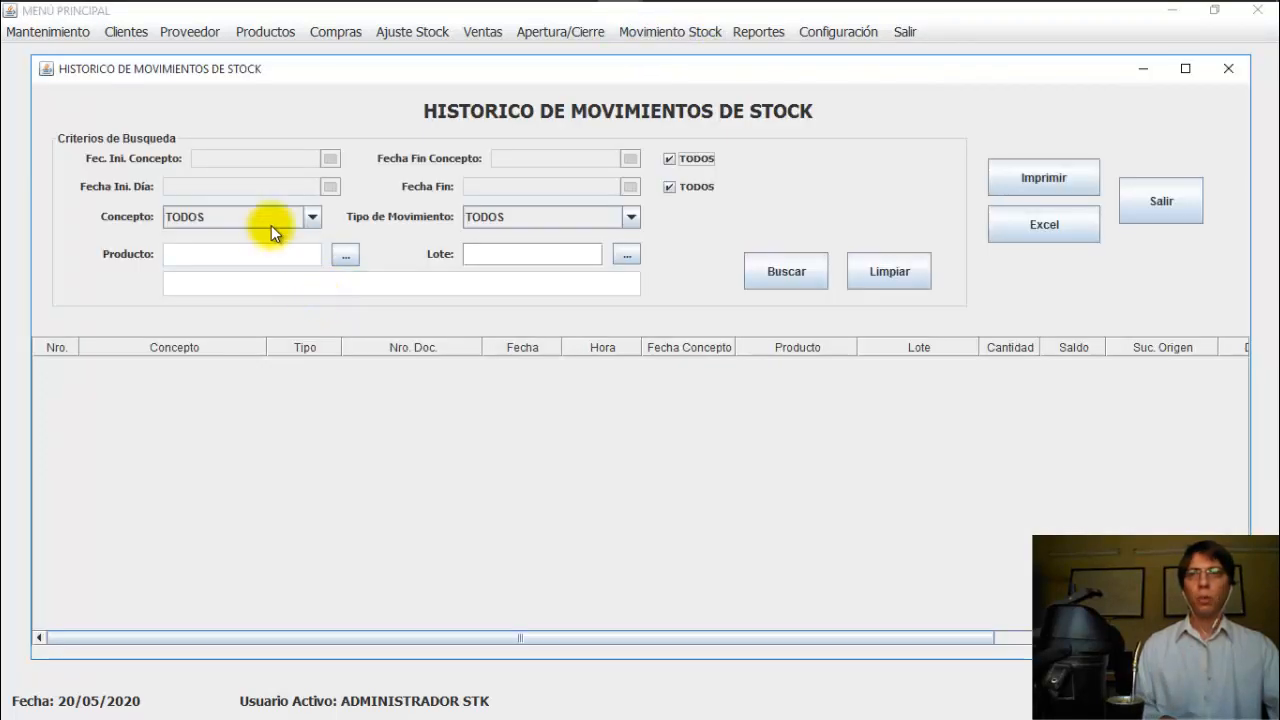
pyautogui.click(345, 256)
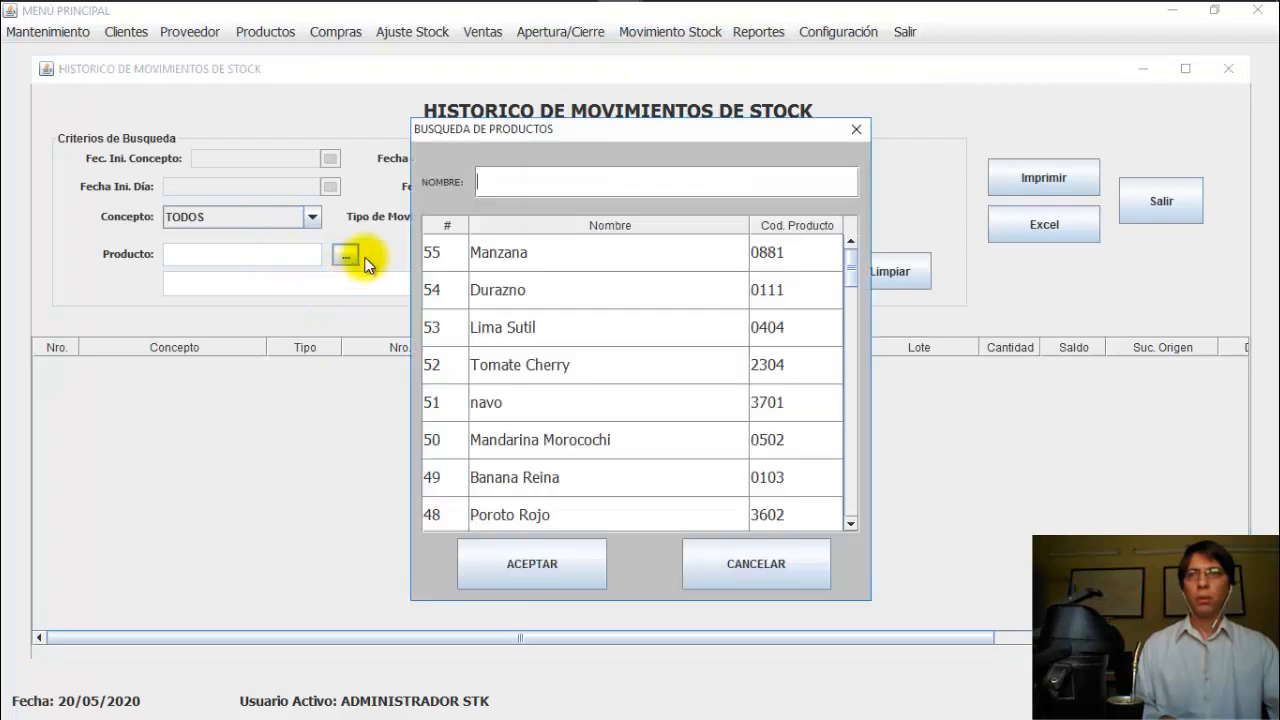
pyautogui.click(534, 255)
pyautogui.click(542, 545)
pyautogui.click(626, 254)
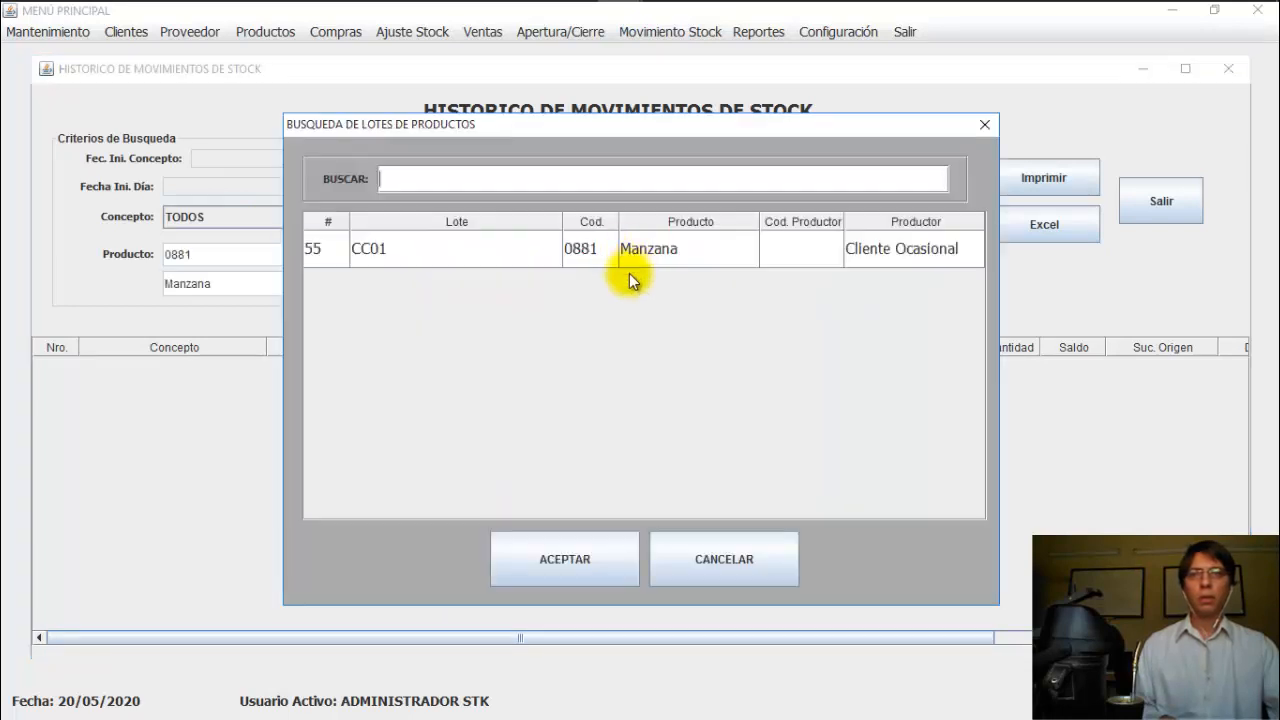
pyautogui.click(602, 258)
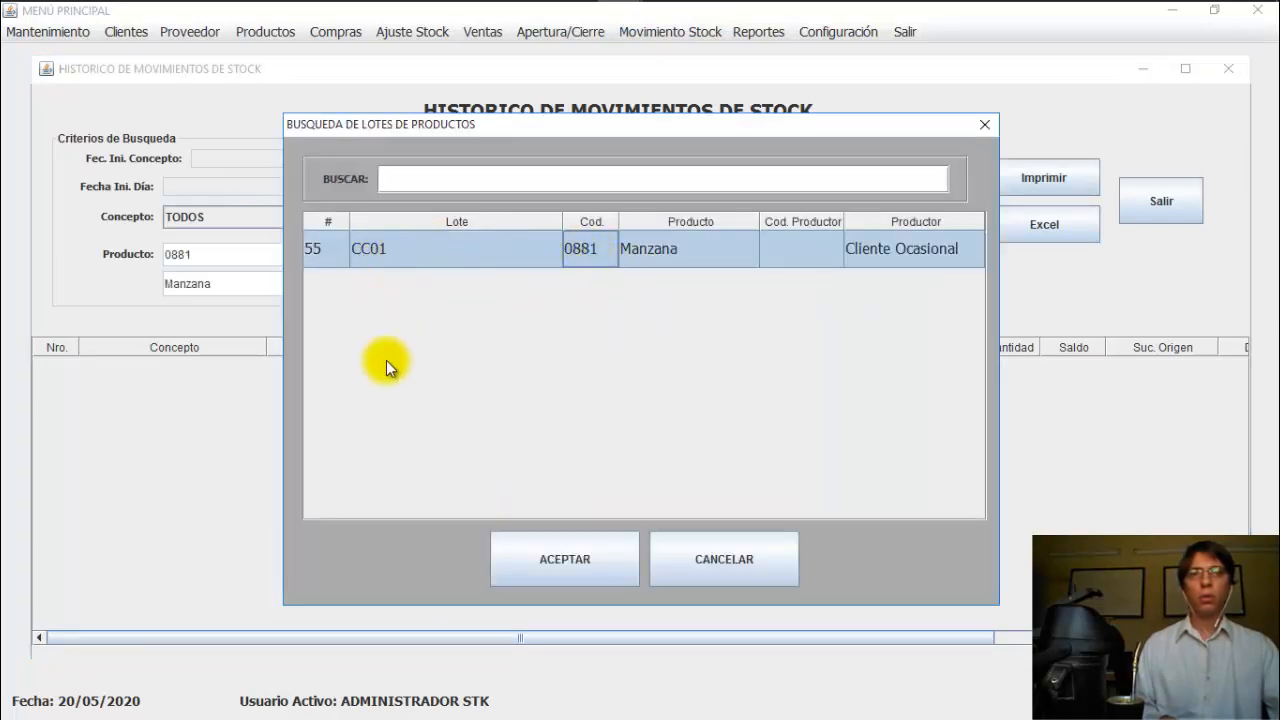
pyautogui.click(567, 553)
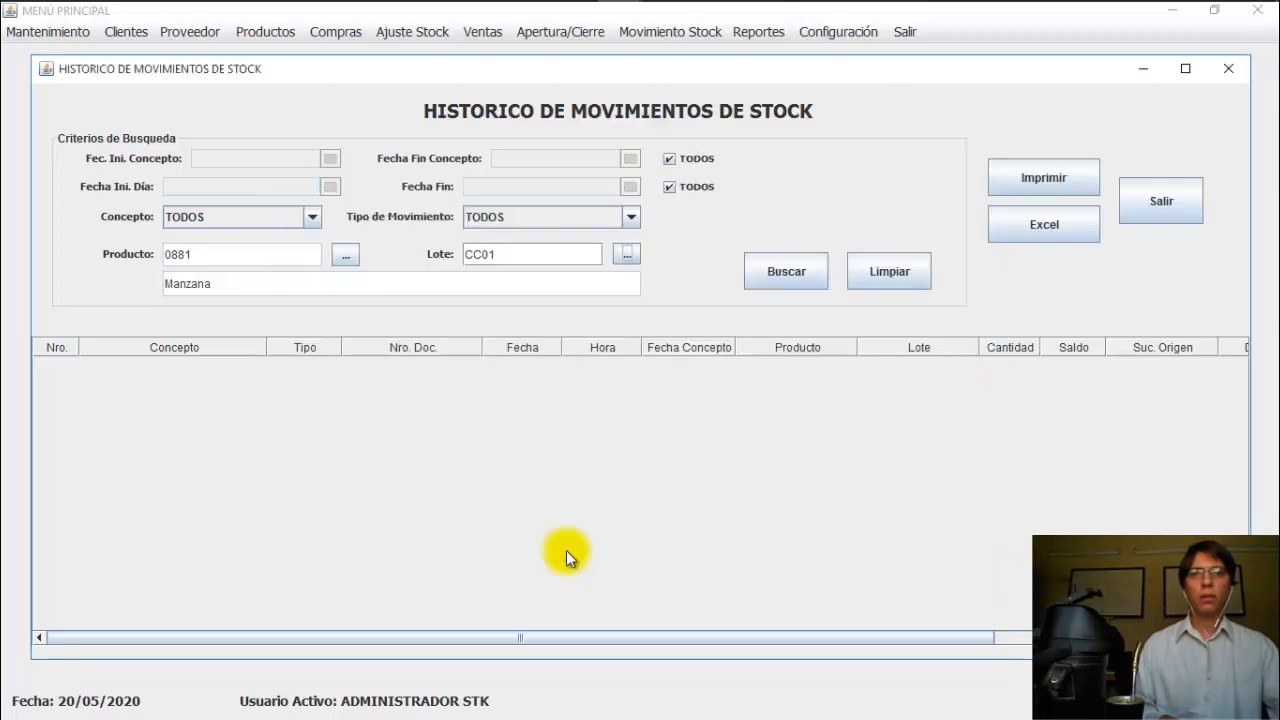
pyautogui.click(786, 276)
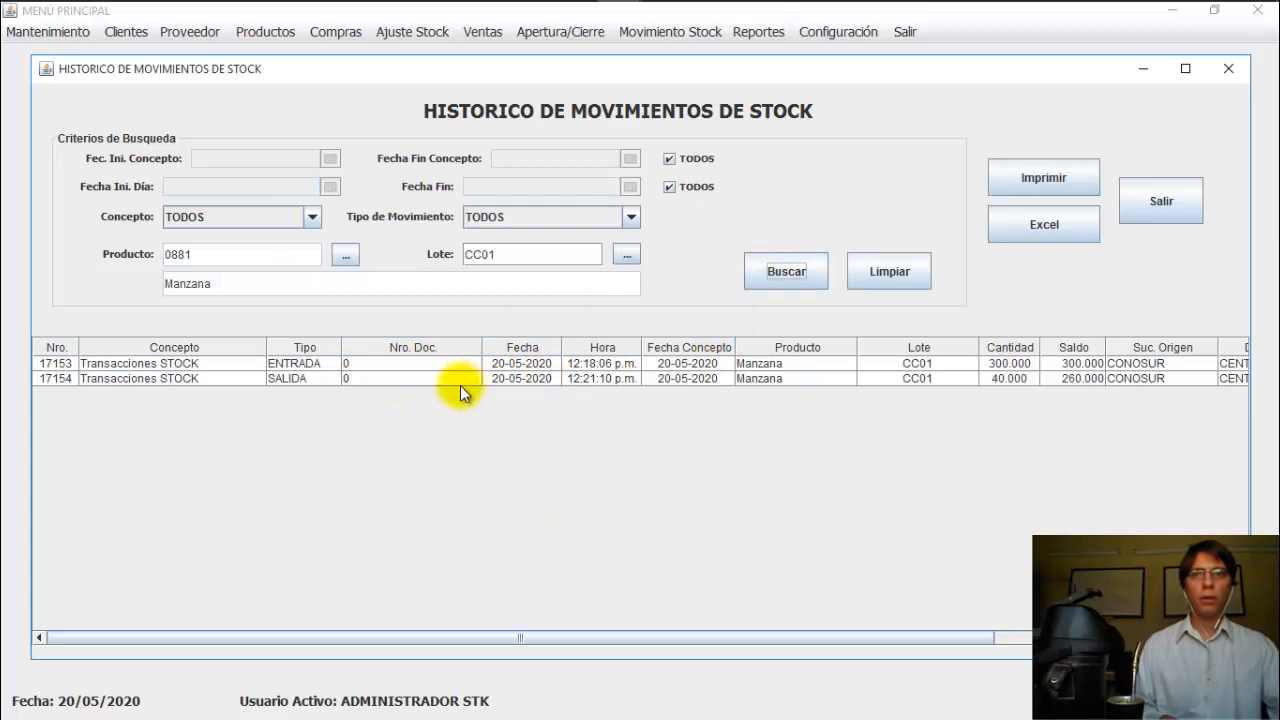
# Step: Inspect the ENTRADA 17153 and SALIDA 17154 rows, then close the movement history window
pyautogui.click(334, 366)
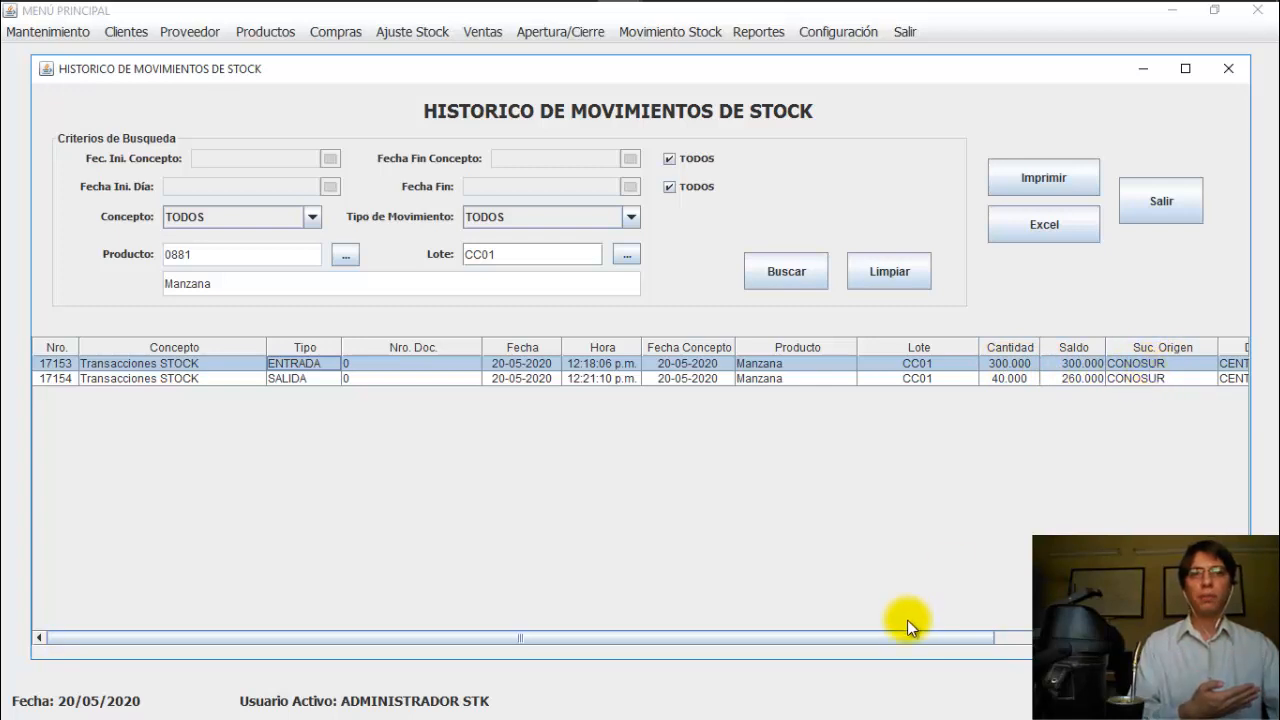
pyautogui.moveTo(907, 635); pyautogui.dragTo(791, 621)
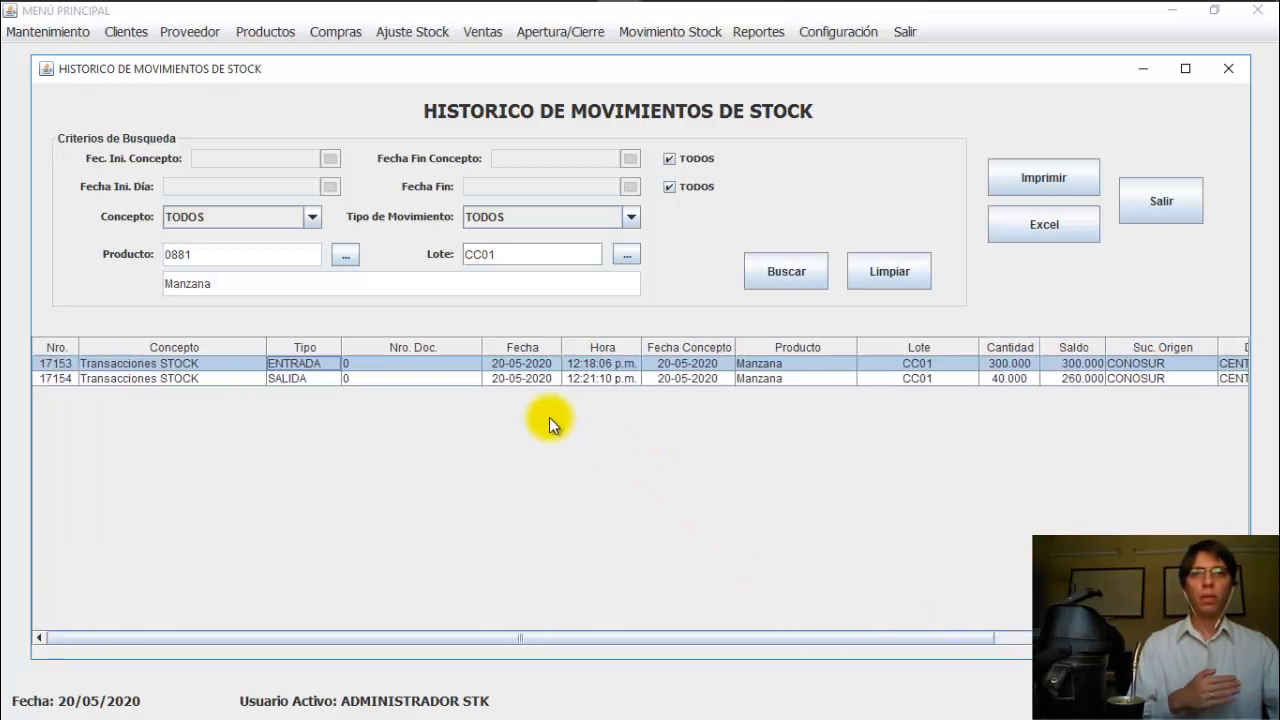
pyautogui.click(541, 378)
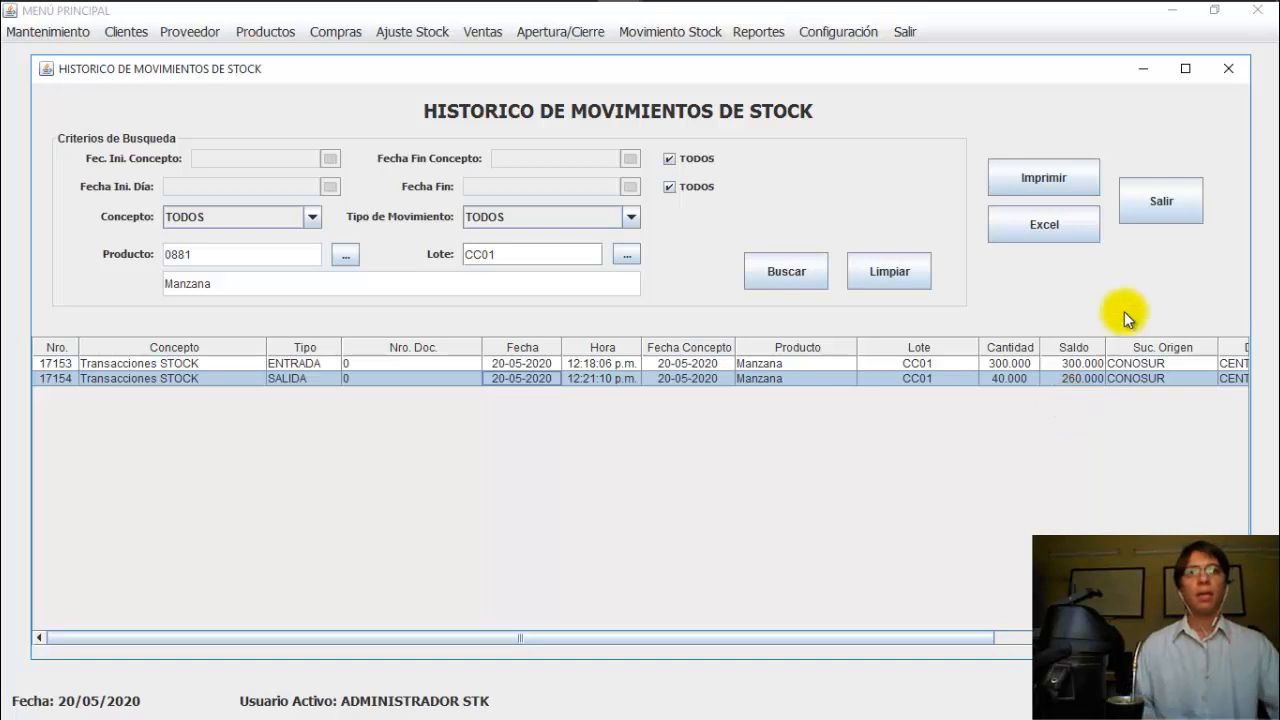
pyautogui.click(1156, 211)
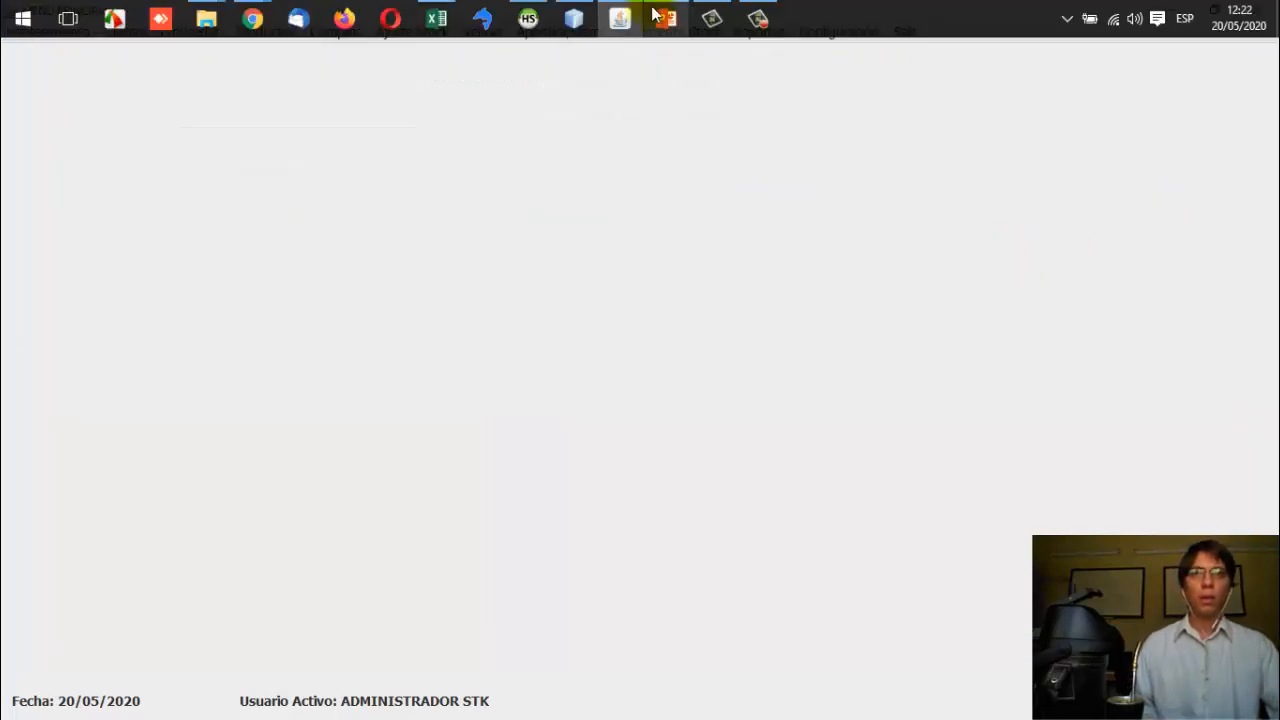
# Step: Switch to PowerPoint and move past the SUCURSAL-DEPOSITO slide to the SALIDA slide
pyautogui.click(666, 18)
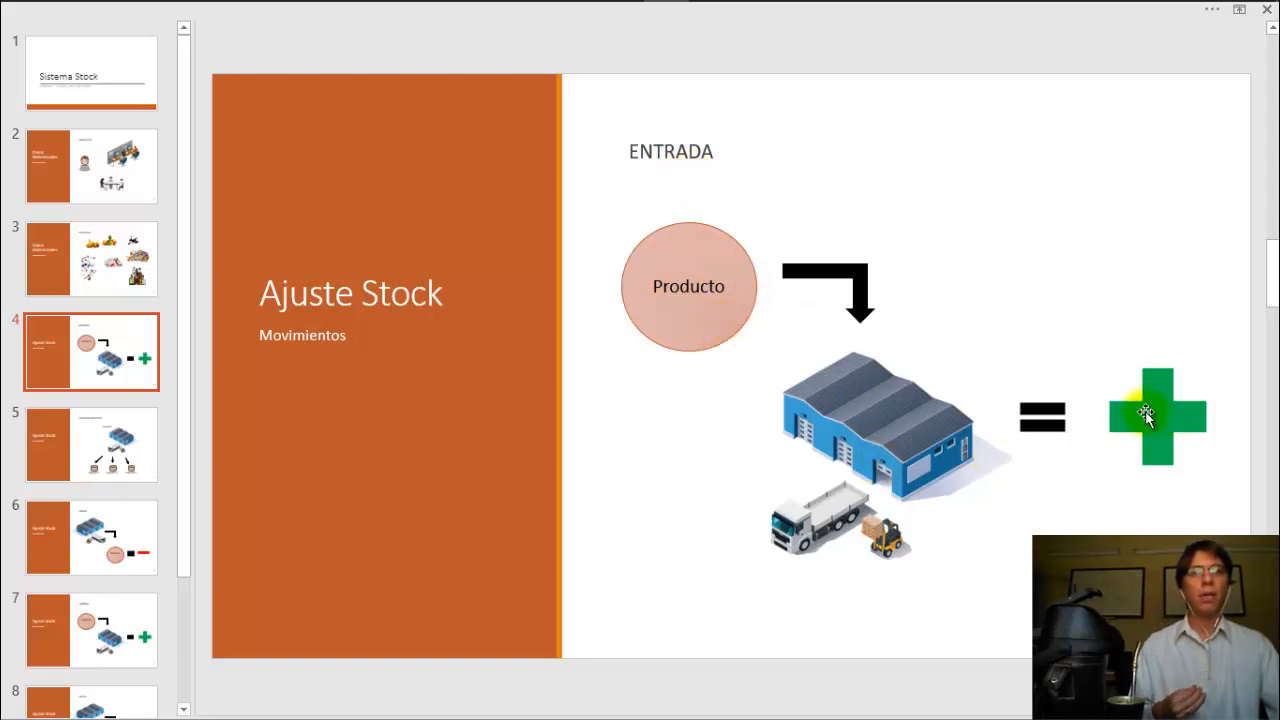
pyautogui.click(94, 434)
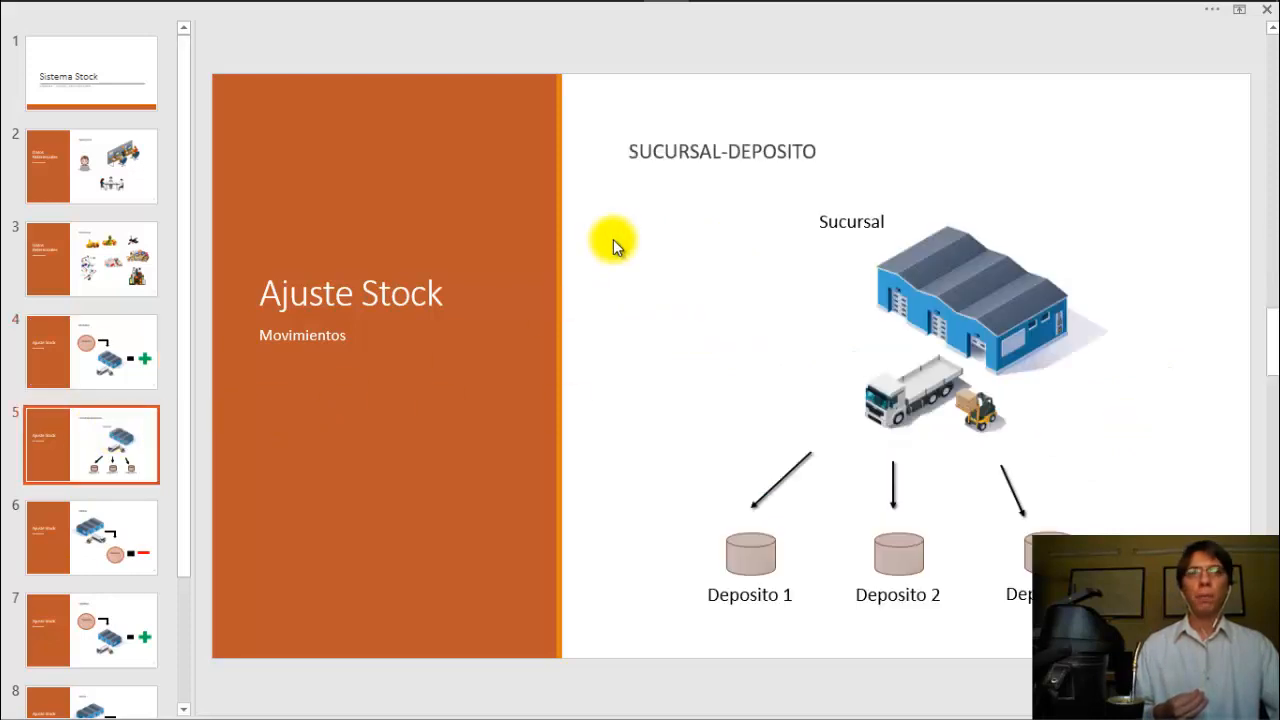
pyautogui.click(98, 528)
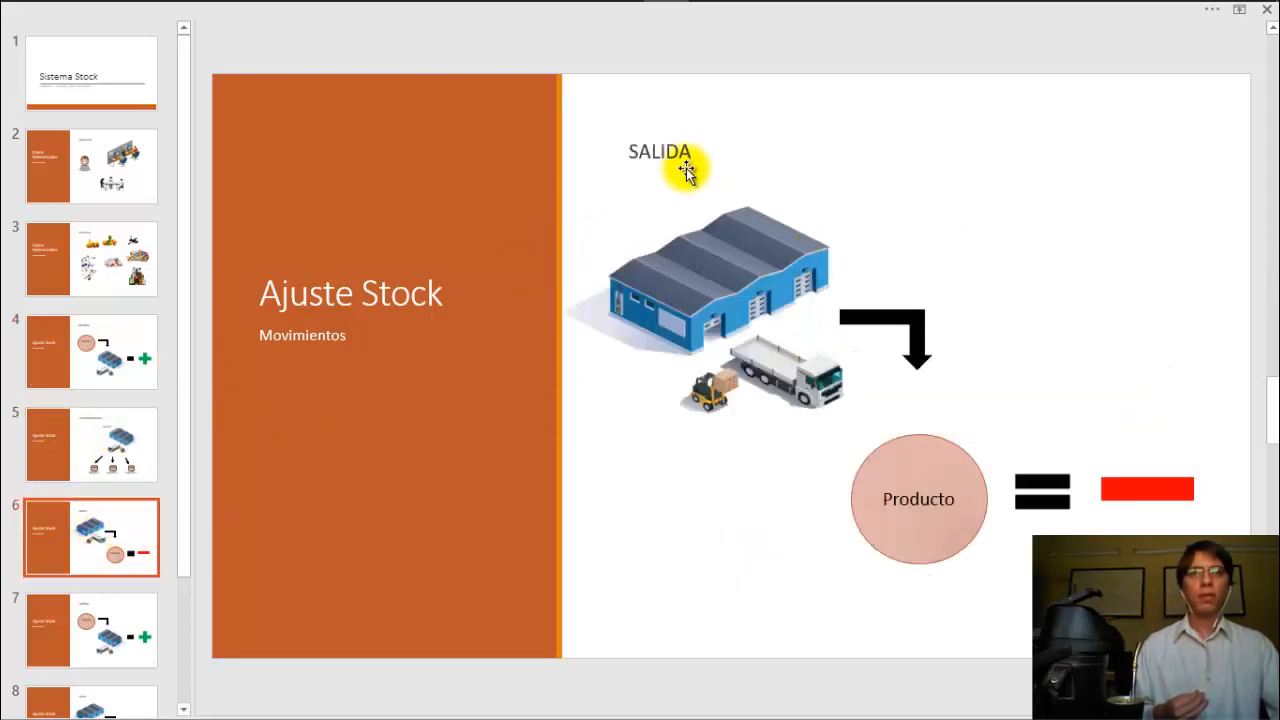
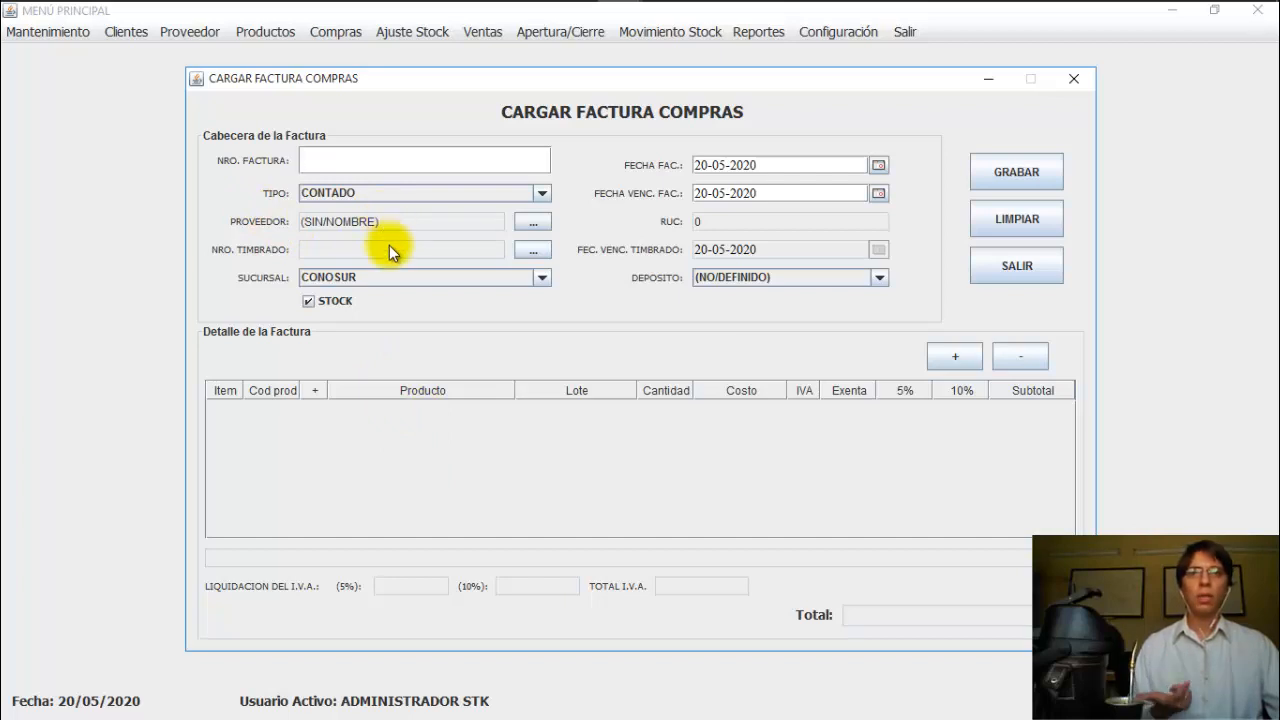
# Step: Bring the Sistema Stock main menu window to the front
pyautogui.click(56, 31)
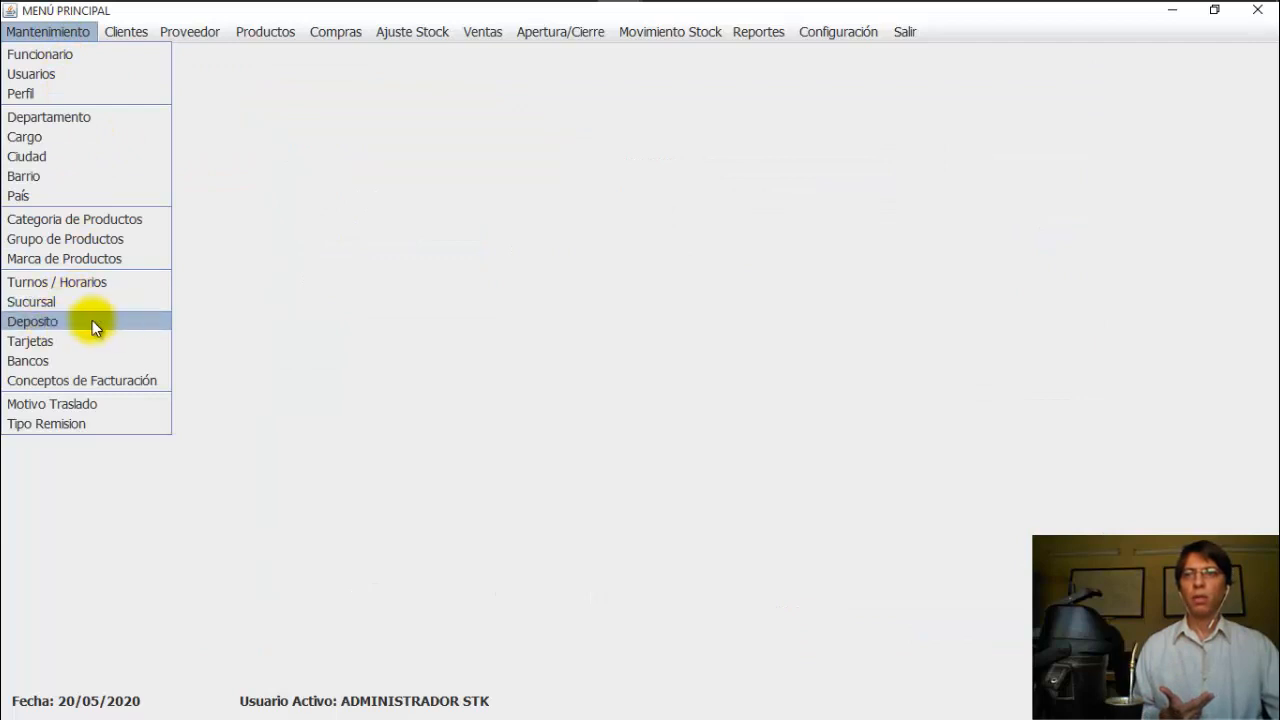
# Step: Open the supplier records and view FERRETERIA 3M's full details in the Datos tab
pyautogui.click(191, 32)
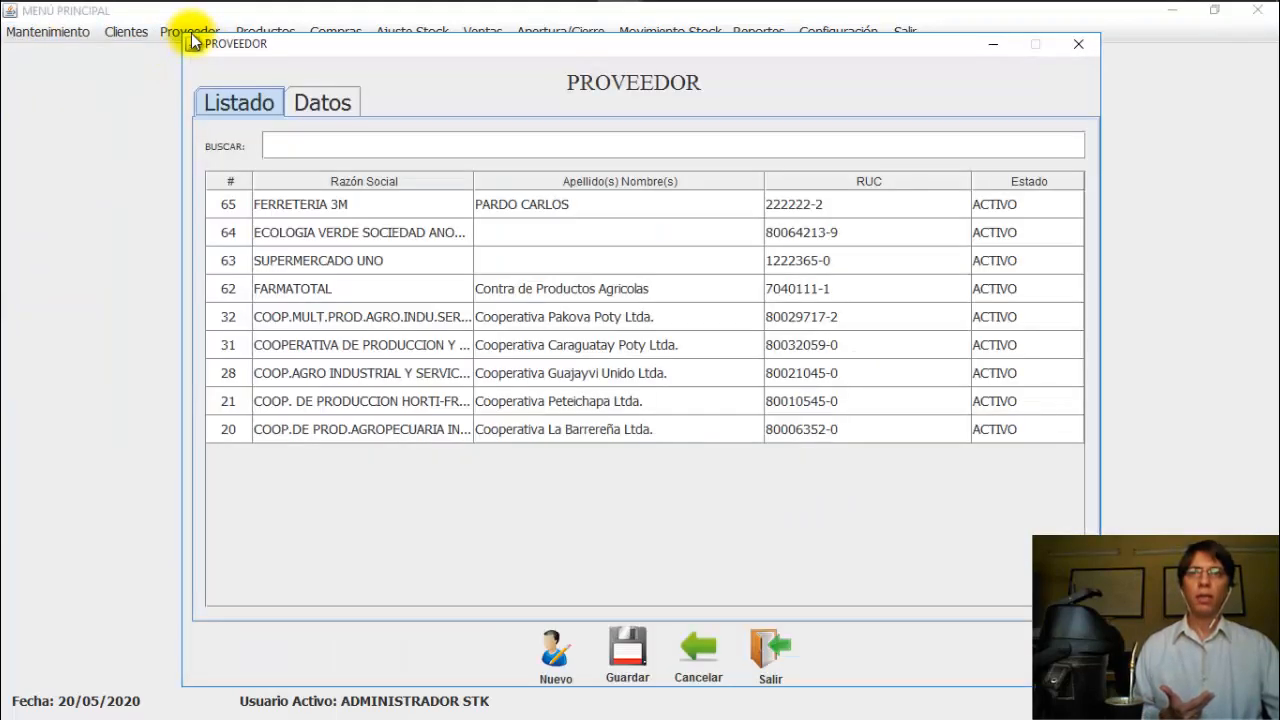
pyautogui.click(385, 206)
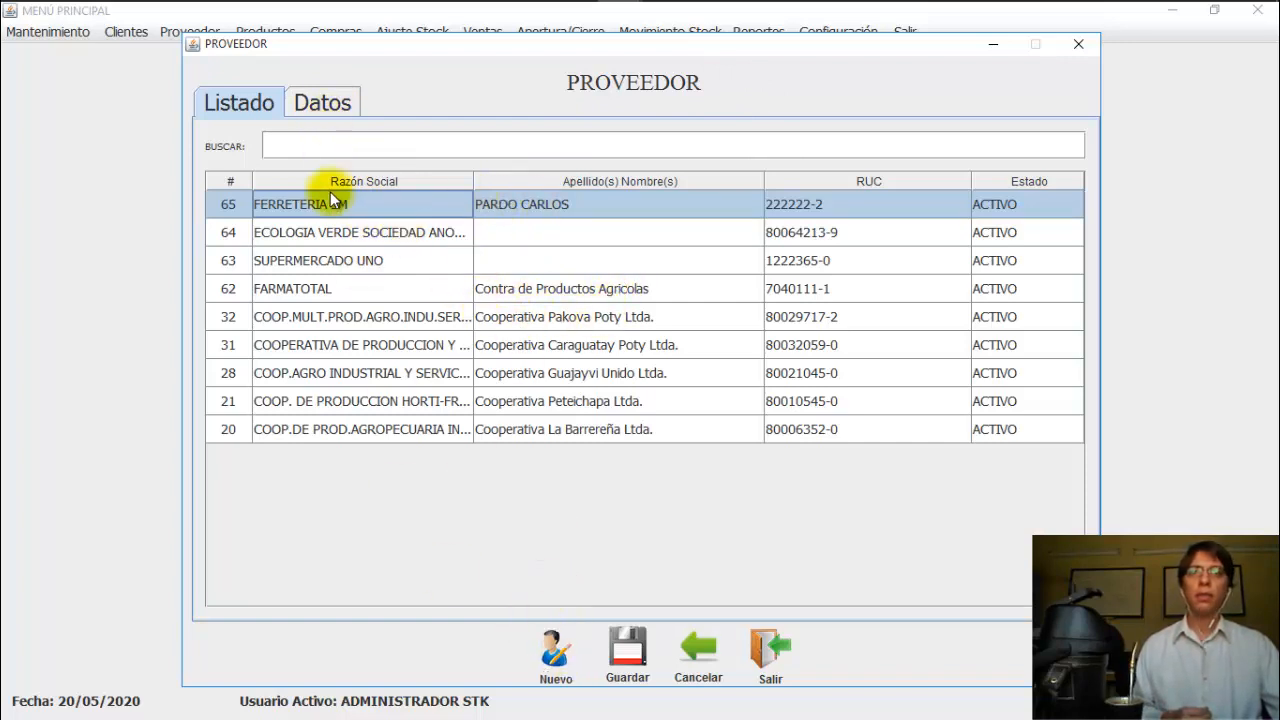
pyautogui.click(316, 102)
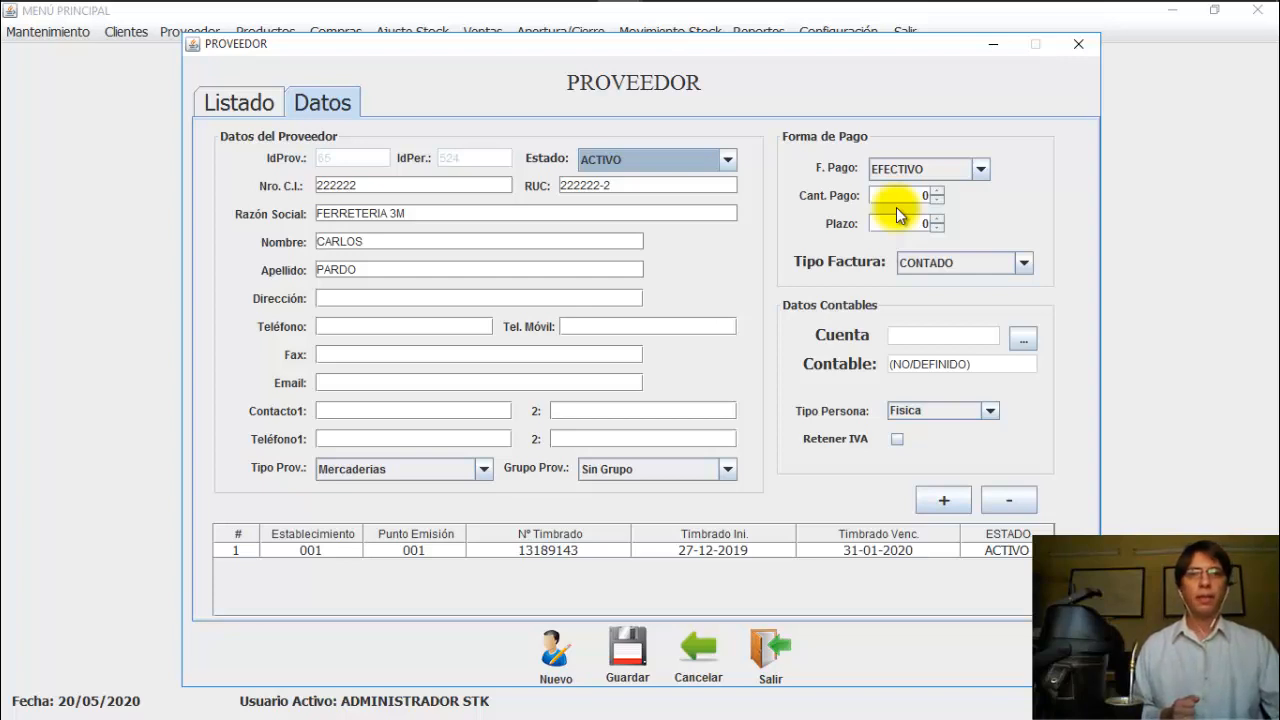
# Step: Change FERRETERIA 3M's stamp 13189143 expiry from 31-01-2020 to 31-01-2021, save, and recheck it
pyautogui.doubleClick(845, 552)
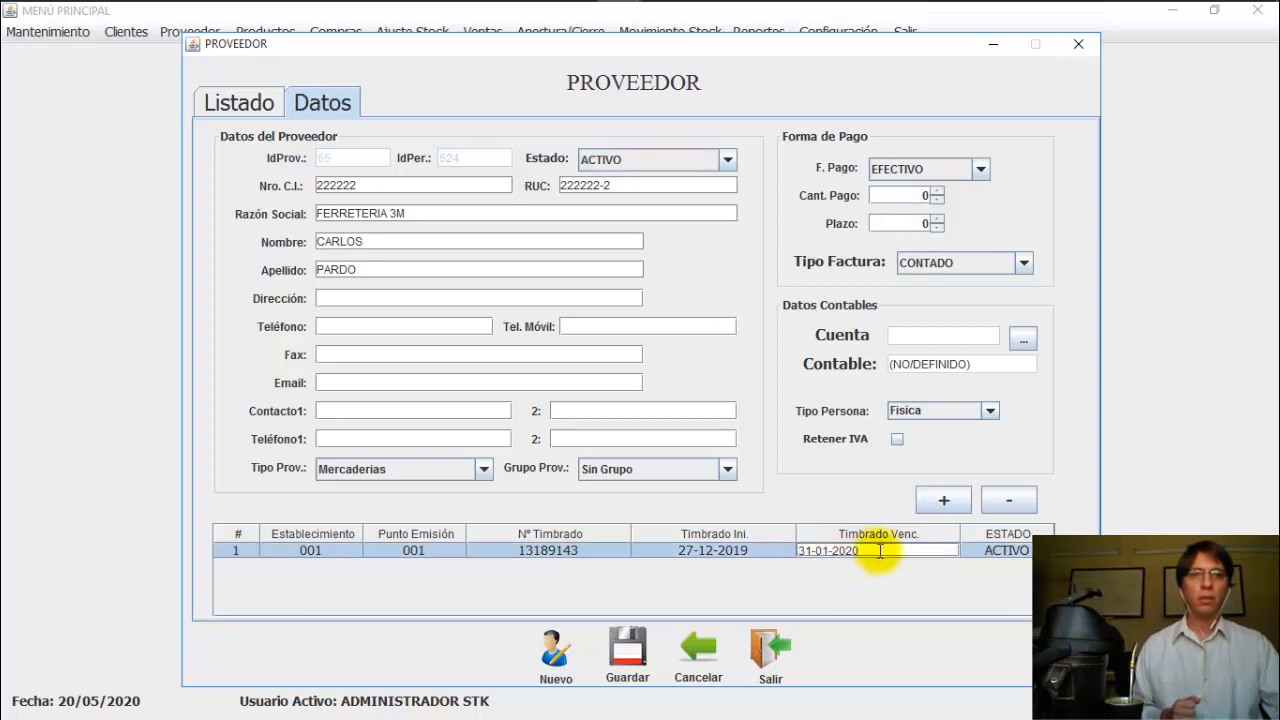
pyautogui.press('BackSpace')
pyautogui.write('1')
pyautogui.press('Return')
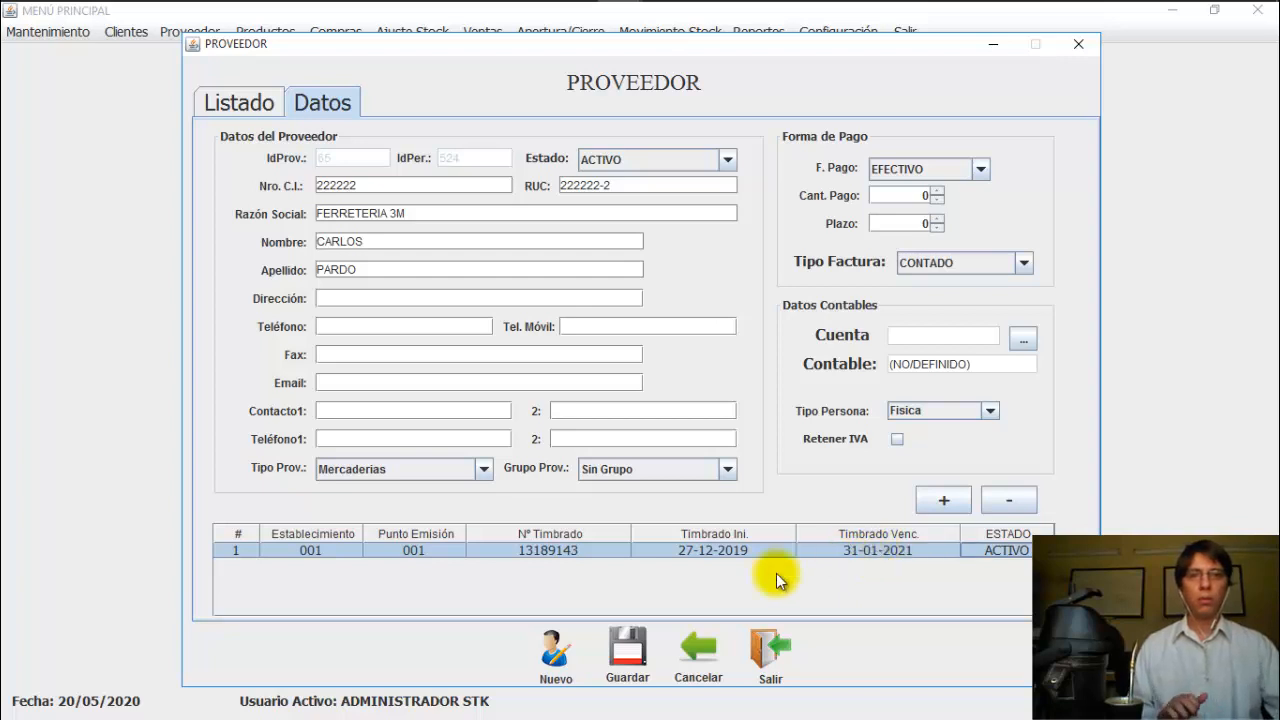
pyautogui.click(628, 652)
pyautogui.click(633, 390)
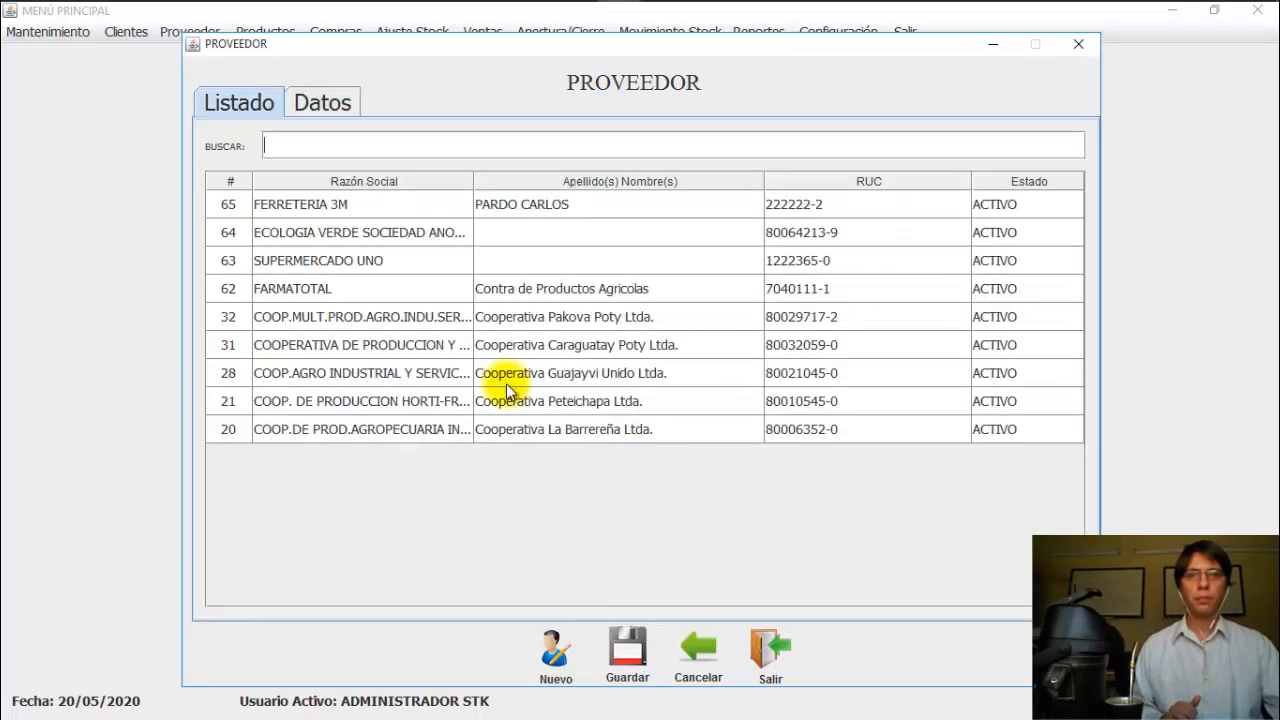
pyautogui.click(286, 206)
pyautogui.click(315, 104)
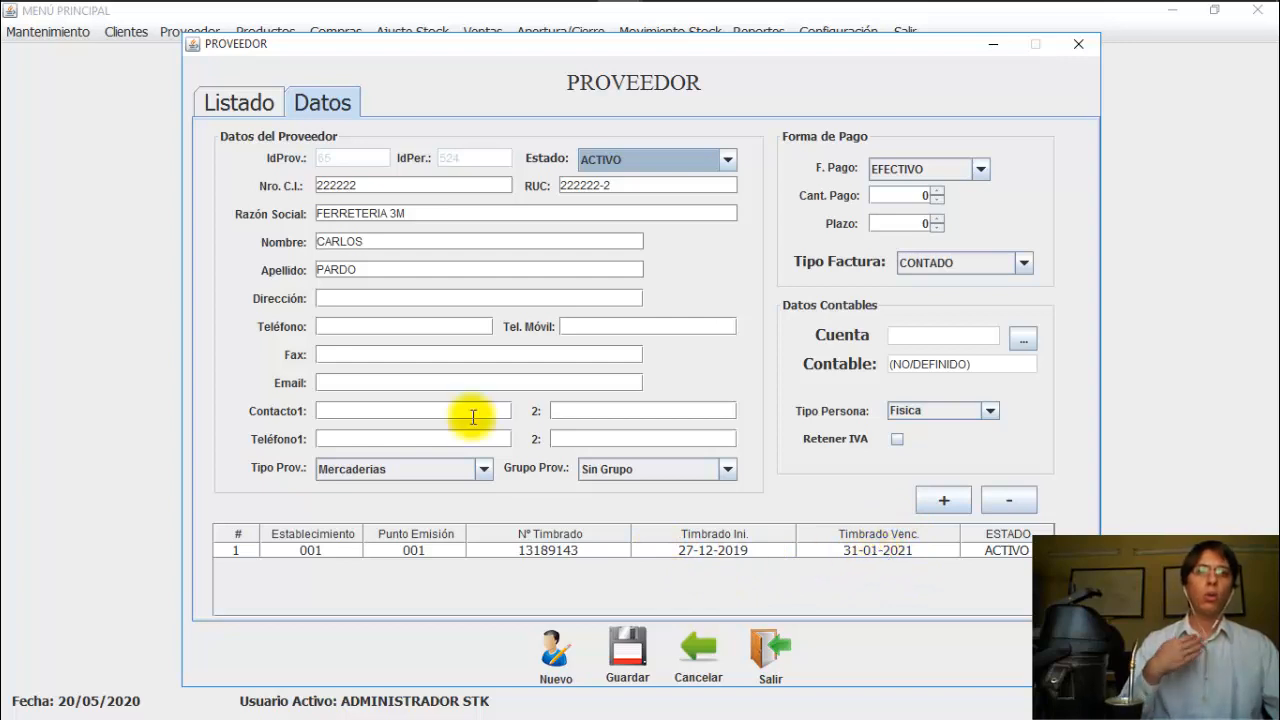
# Step: Pick FERRETERIA 3M as the purchase invoice's supplier, then look back at its supplier record
pyautogui.moveTo(540, 12)
pyautogui.moveTo(620, 18)
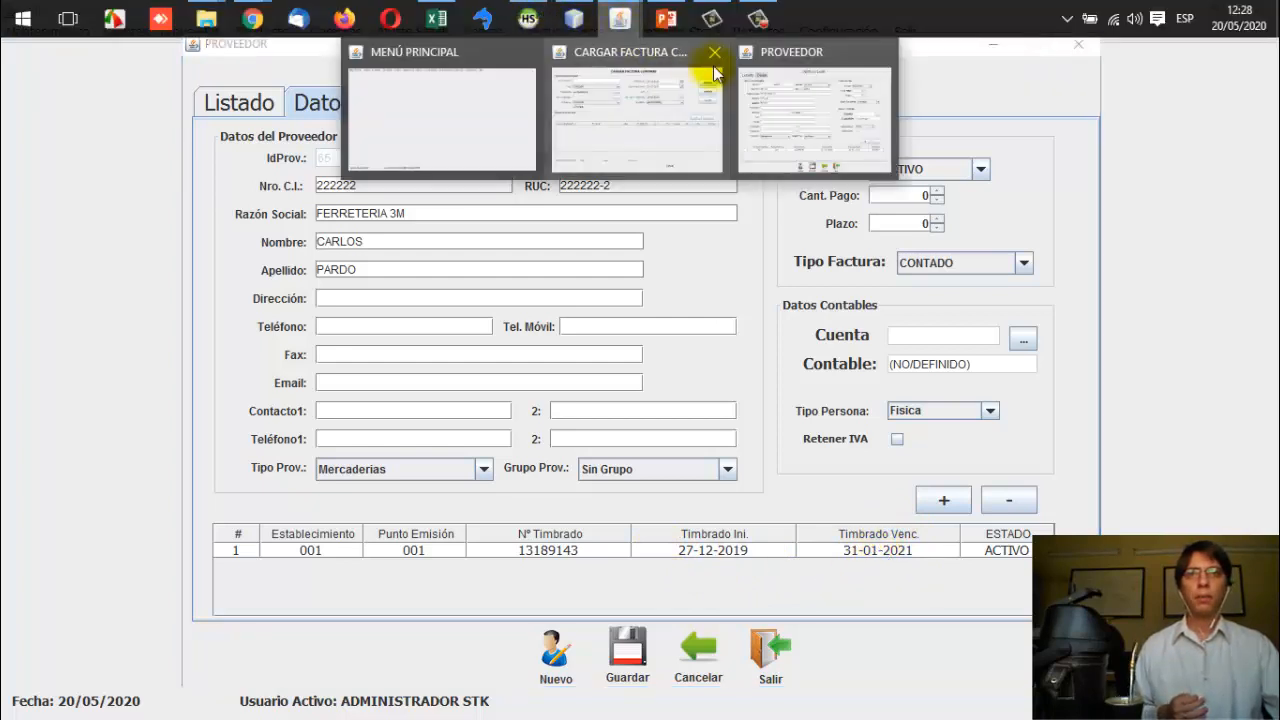
pyautogui.click(657, 114)
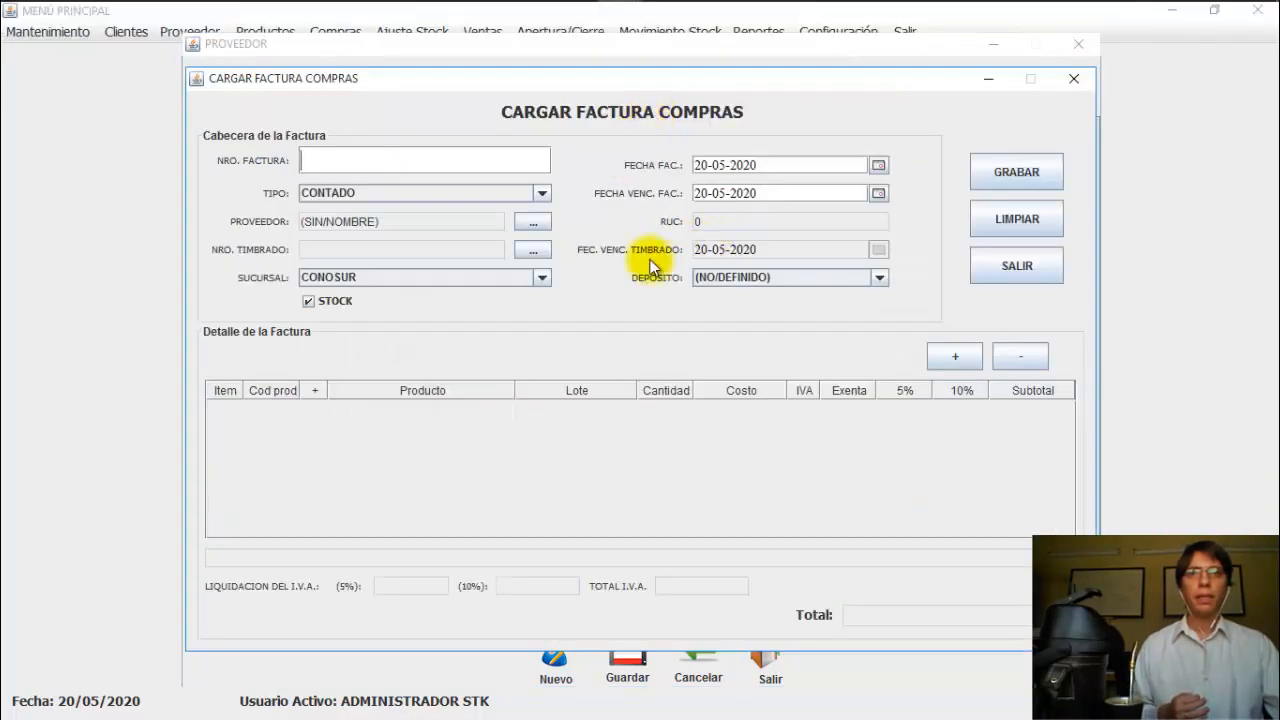
pyautogui.click(525, 222)
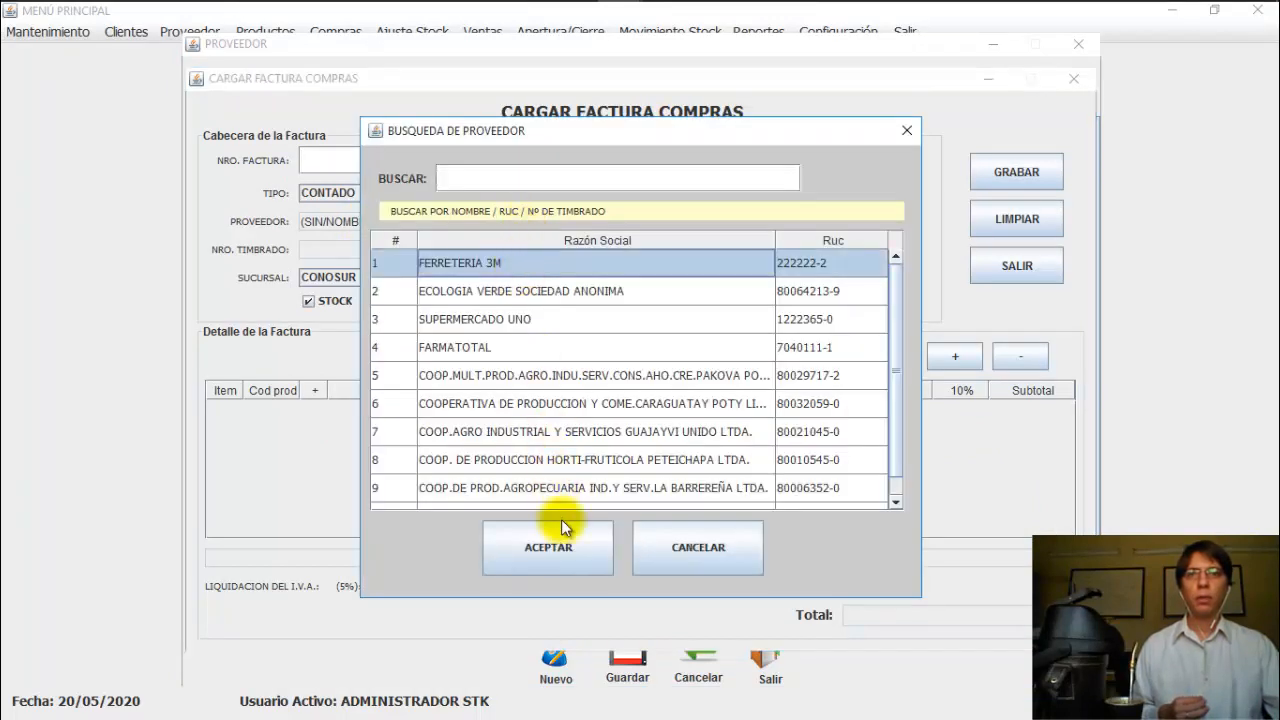
pyautogui.click(556, 531)
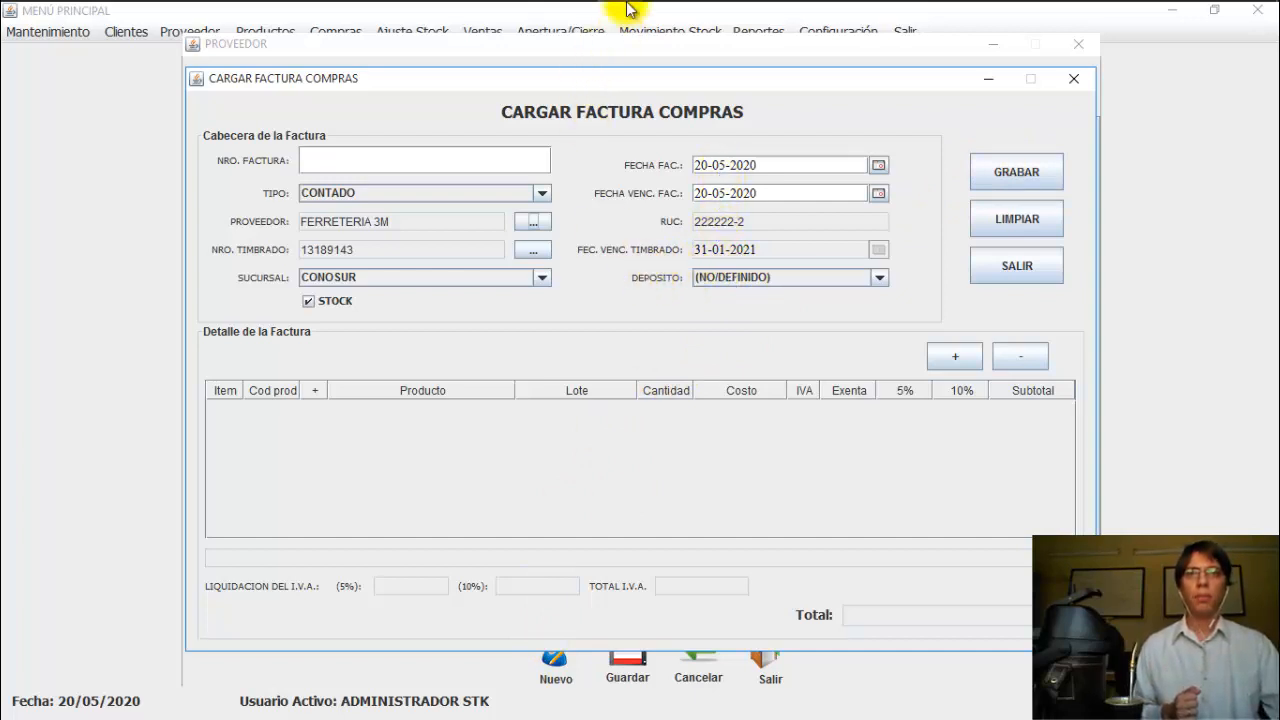
pyautogui.moveTo(620, 18)
pyautogui.click(779, 105)
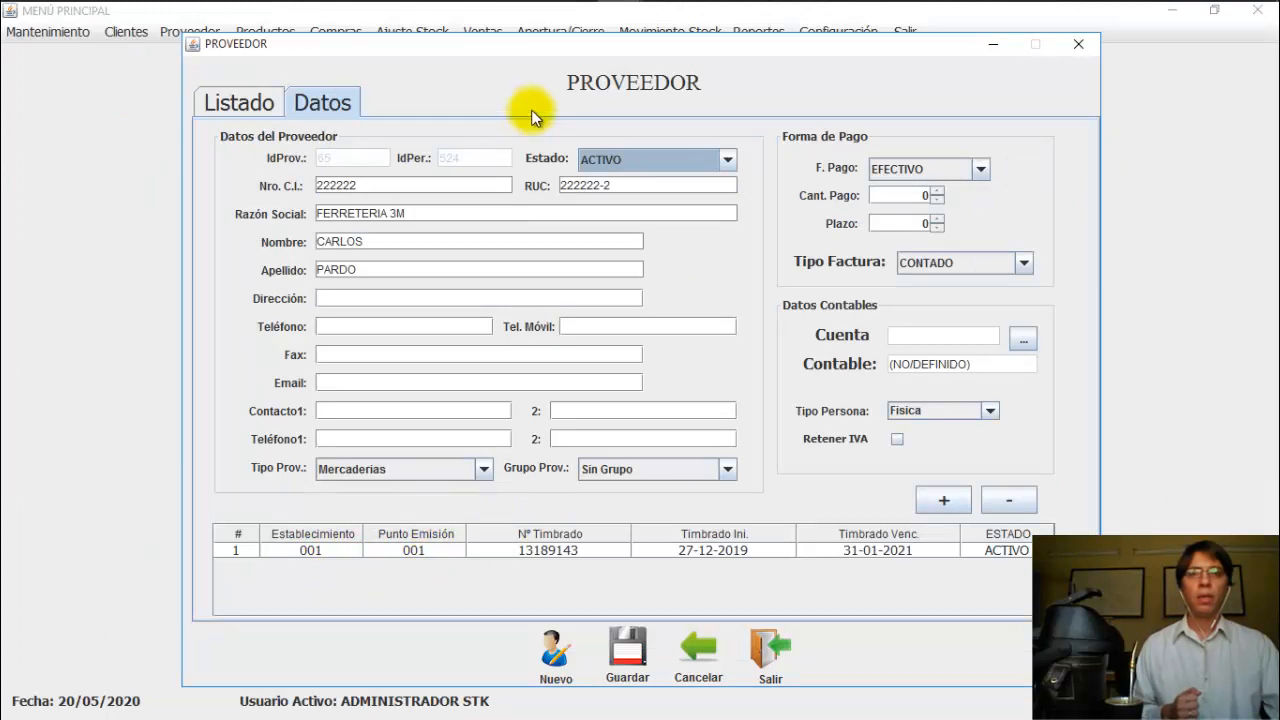
# Step: Enter invoice number 001-002-000 and check the supplier's stamp details
pyautogui.moveTo(605, 5)
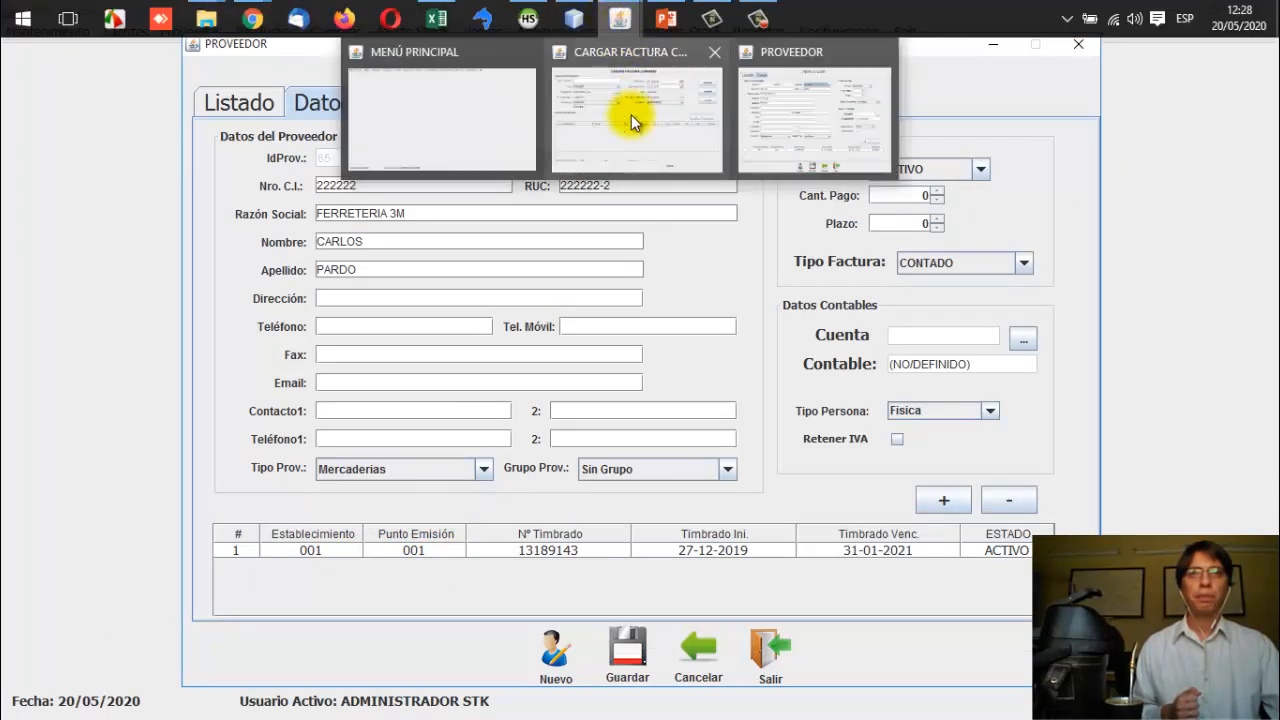
pyautogui.click(631, 115)
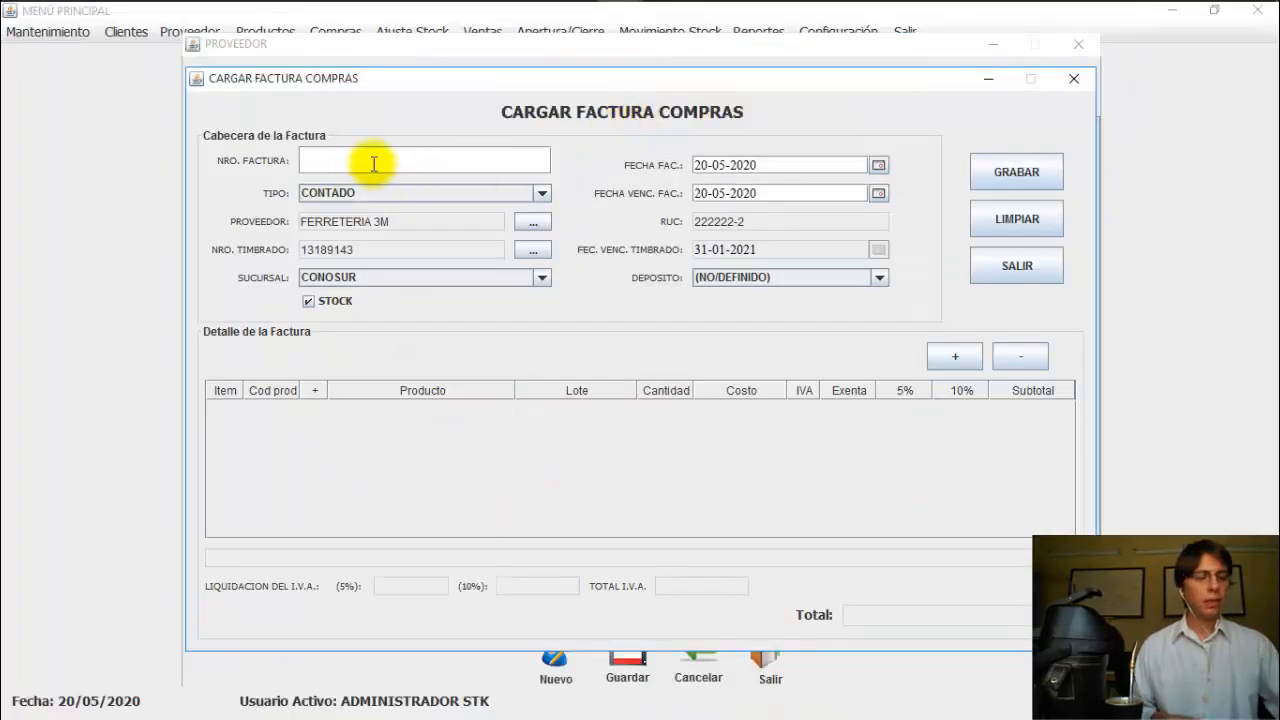
pyautogui.click(373, 163)
pyautogui.write('001-002-')
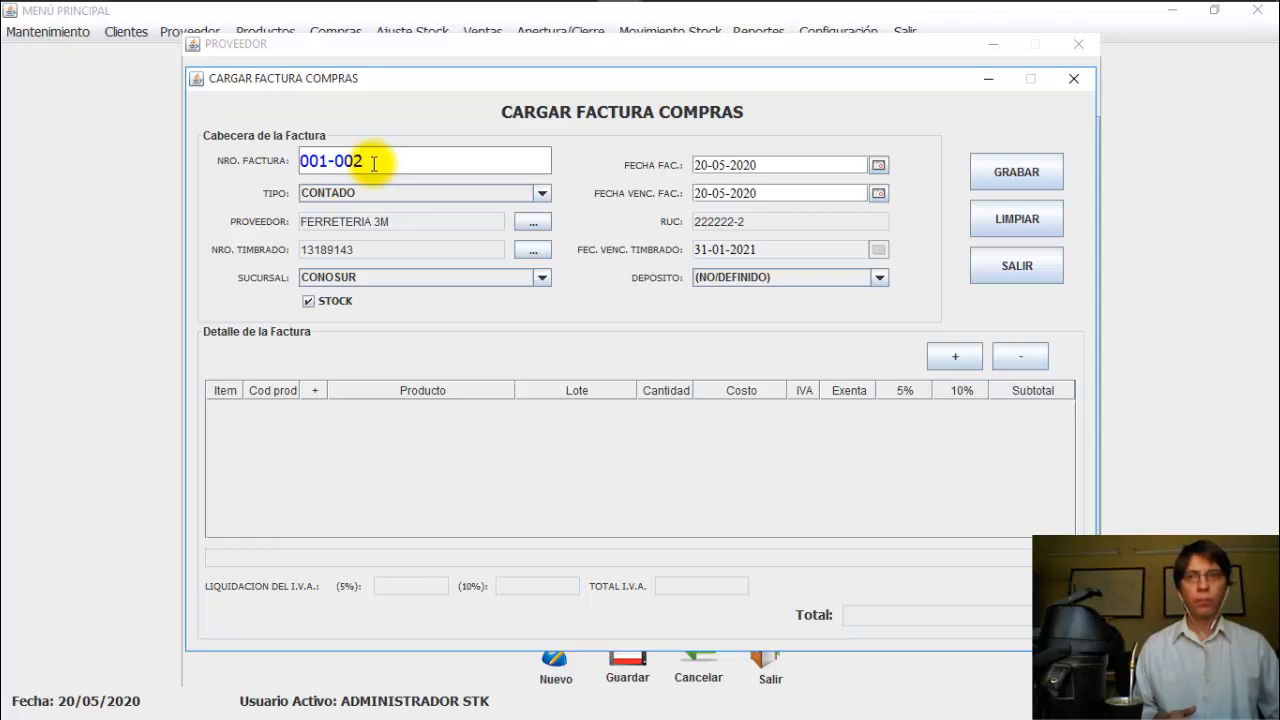
pyautogui.write('0000')
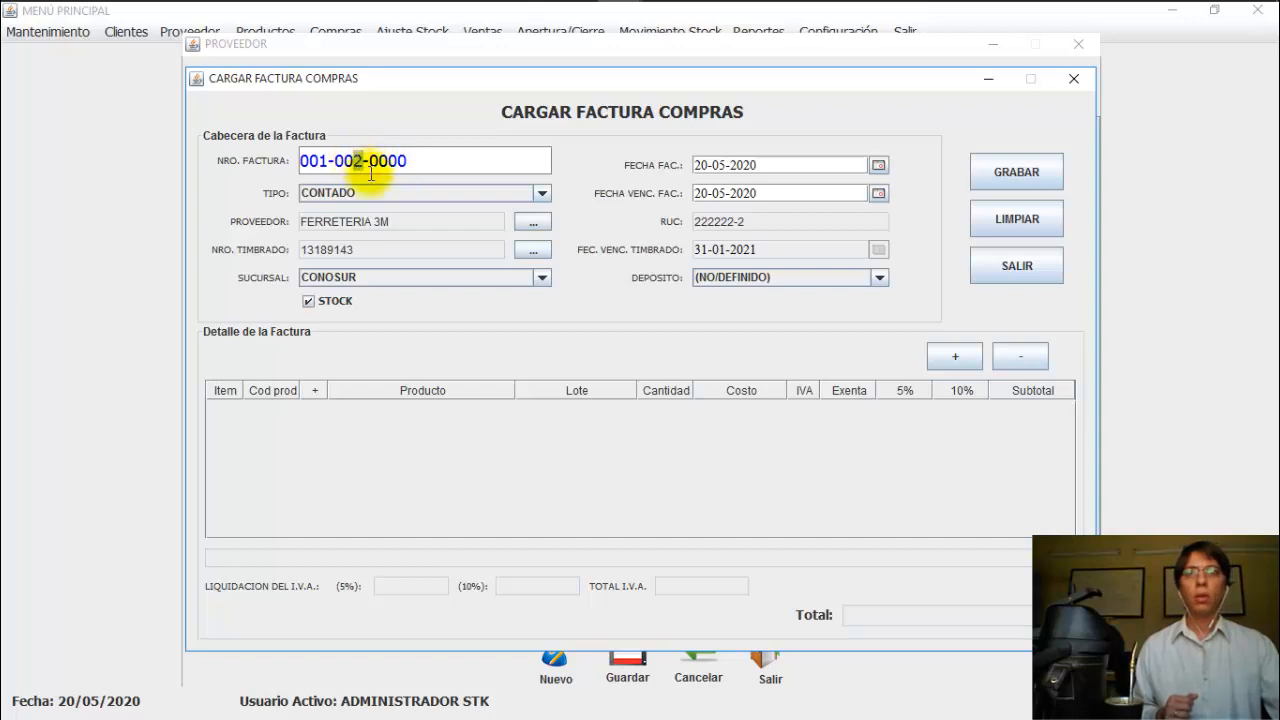
pyautogui.moveTo(617, 22)
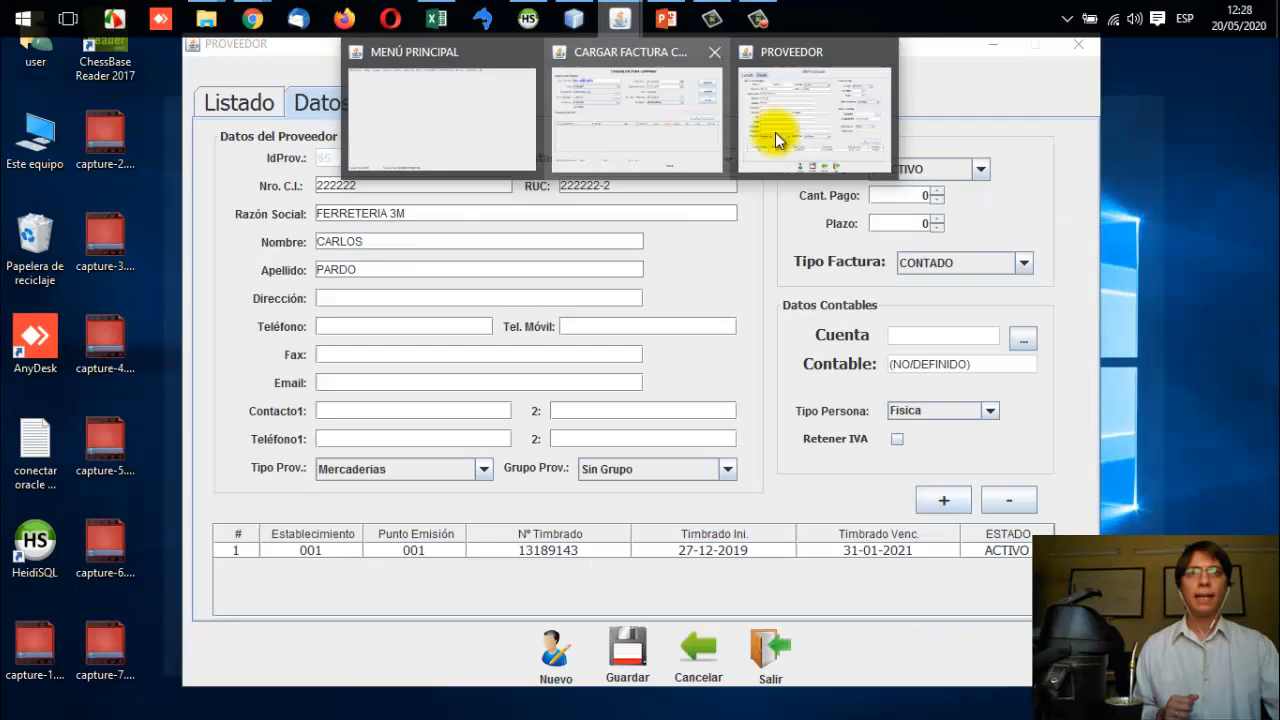
pyautogui.click(775, 132)
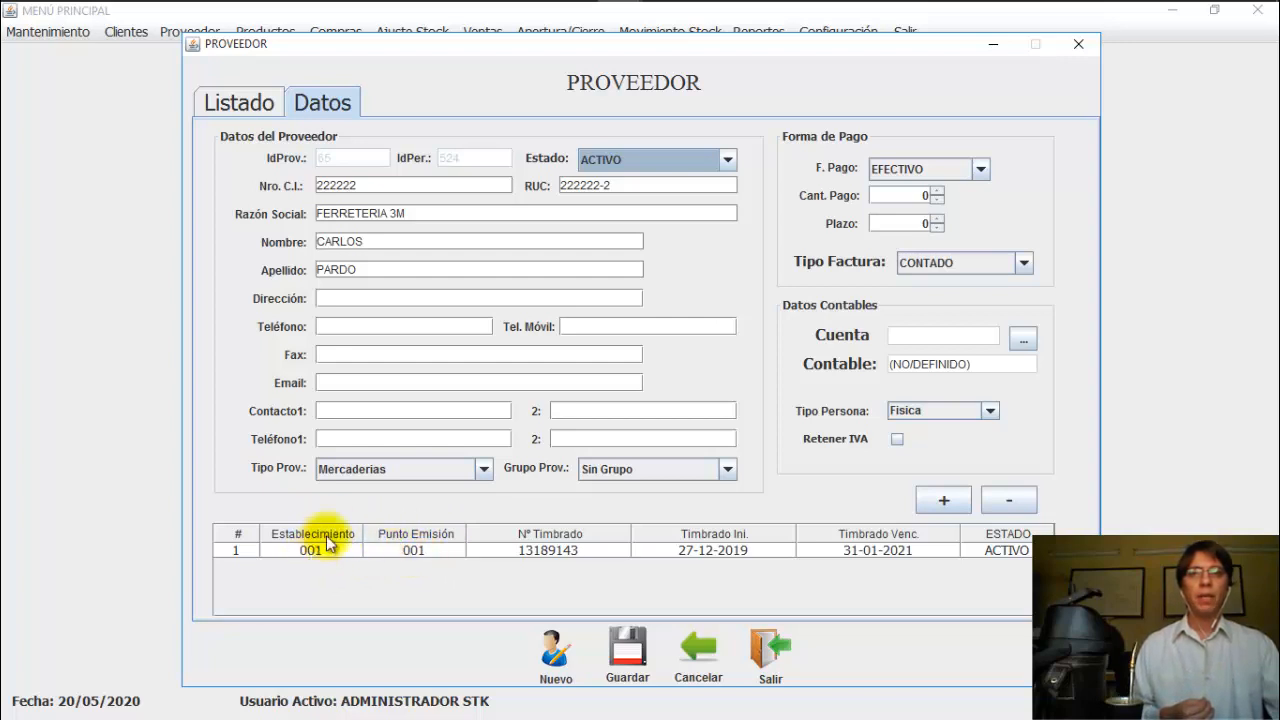
pyautogui.moveTo(575, 10)
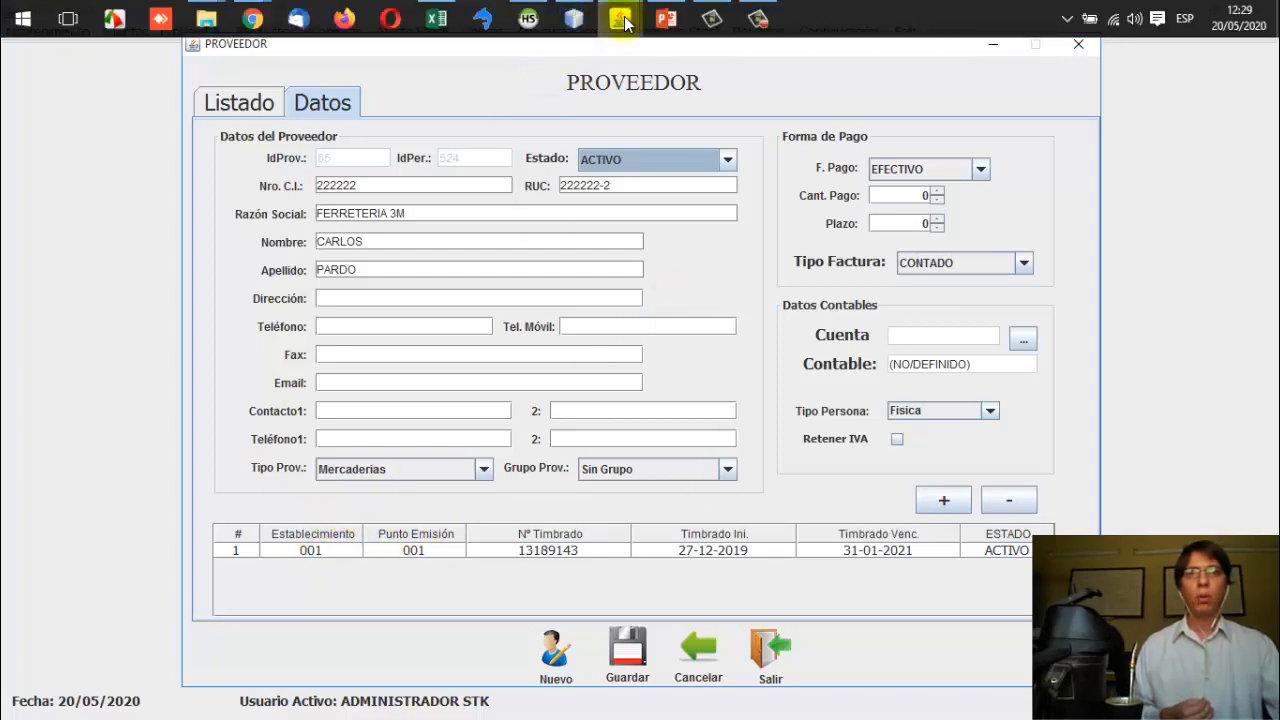
pyautogui.moveTo(620, 12)
pyautogui.click(640, 80)
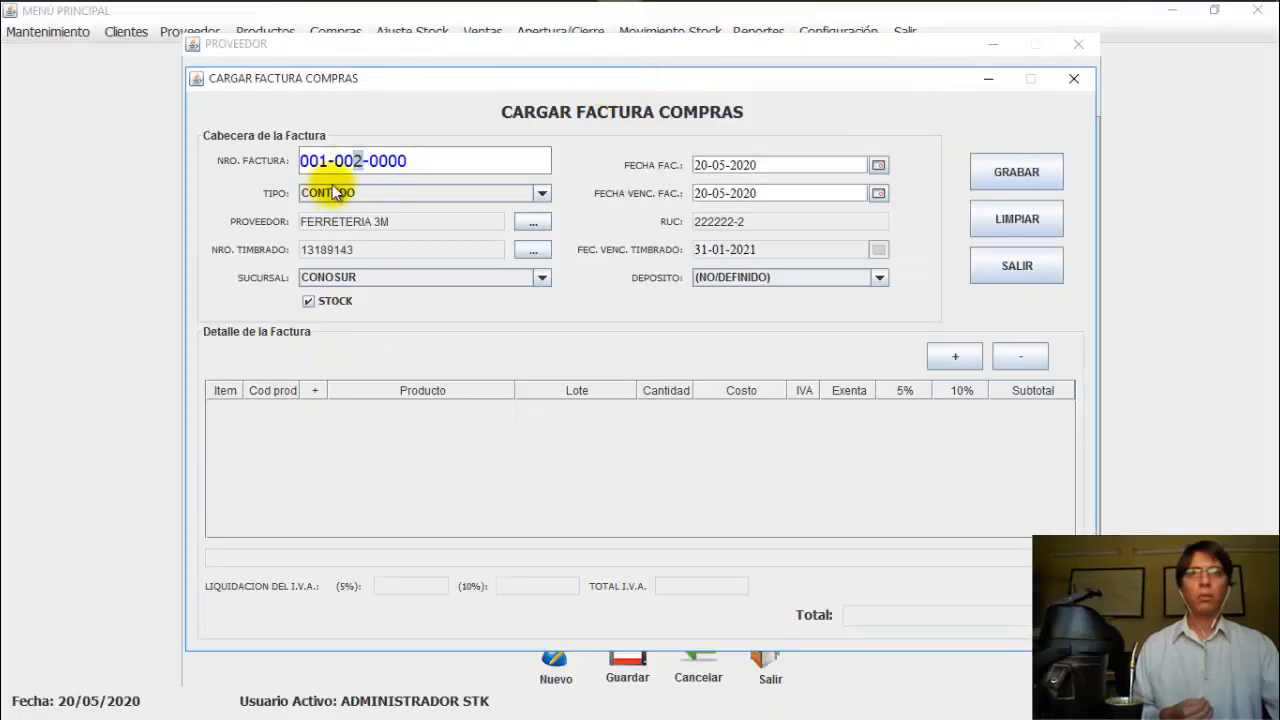
pyautogui.moveTo(323, 160); pyautogui.dragTo(433, 160)
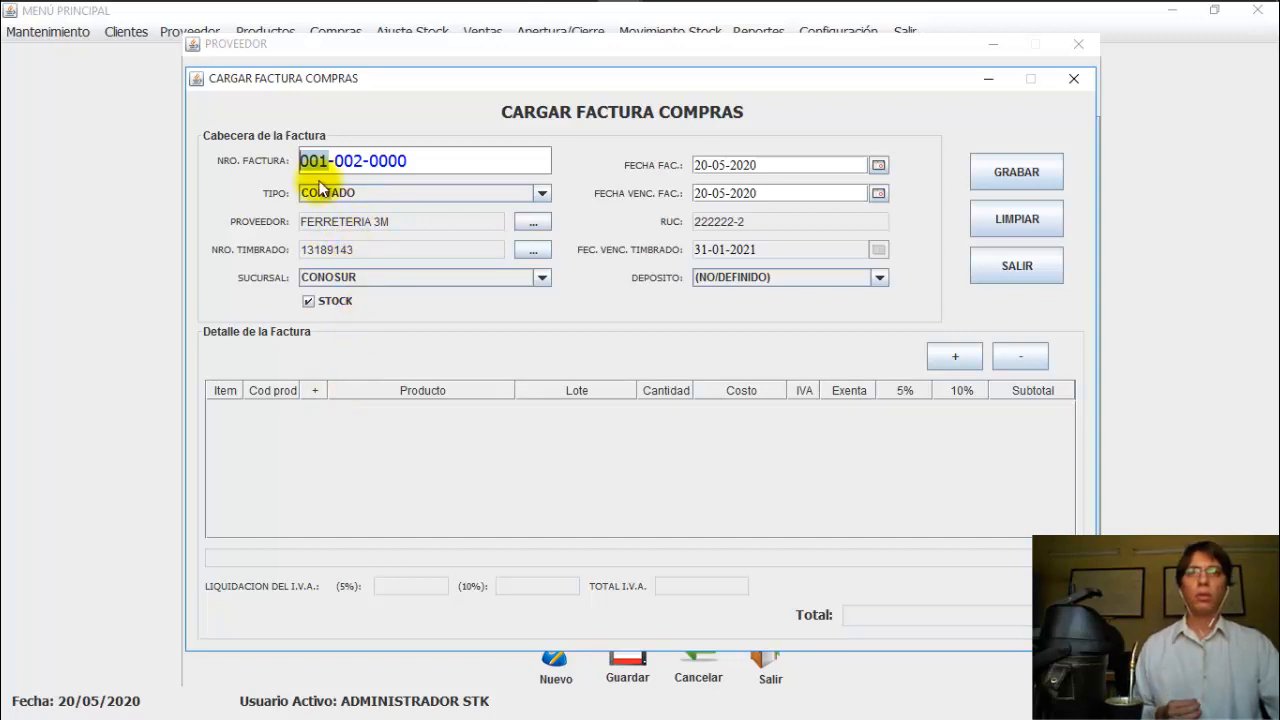
pyautogui.click(356, 161)
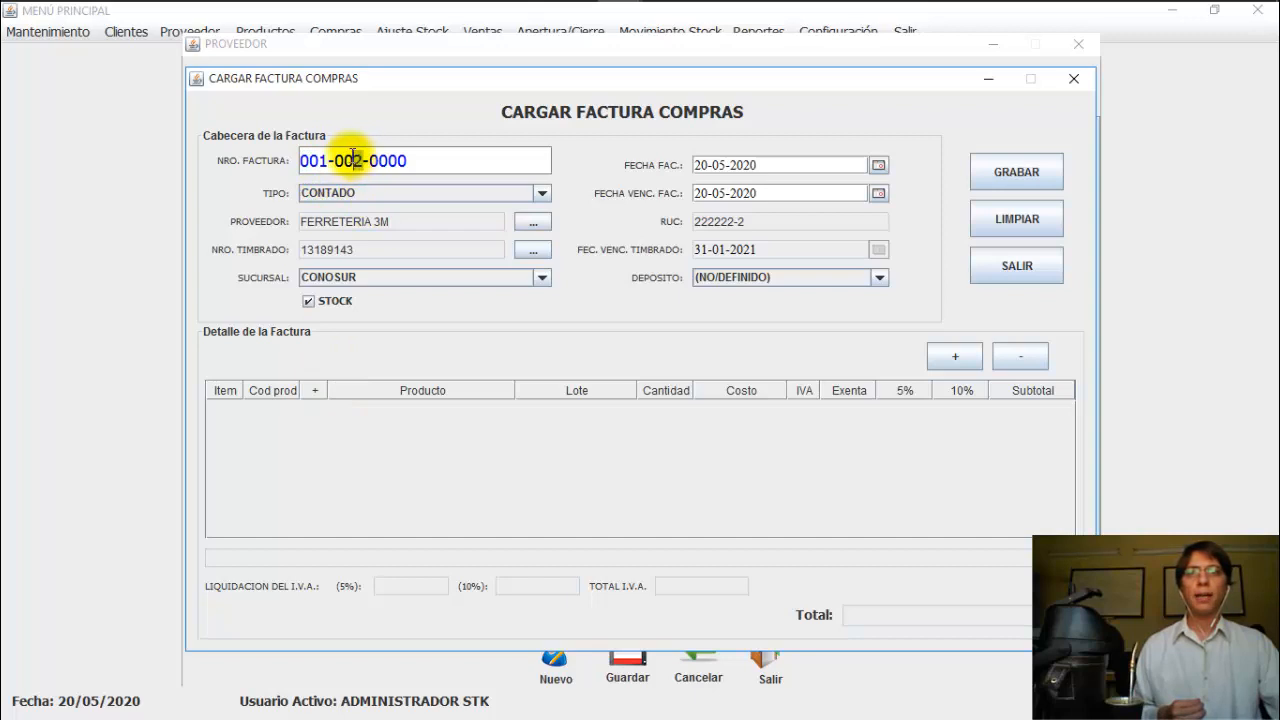
pyautogui.moveTo(363, 160); pyautogui.dragTo(345, 160)
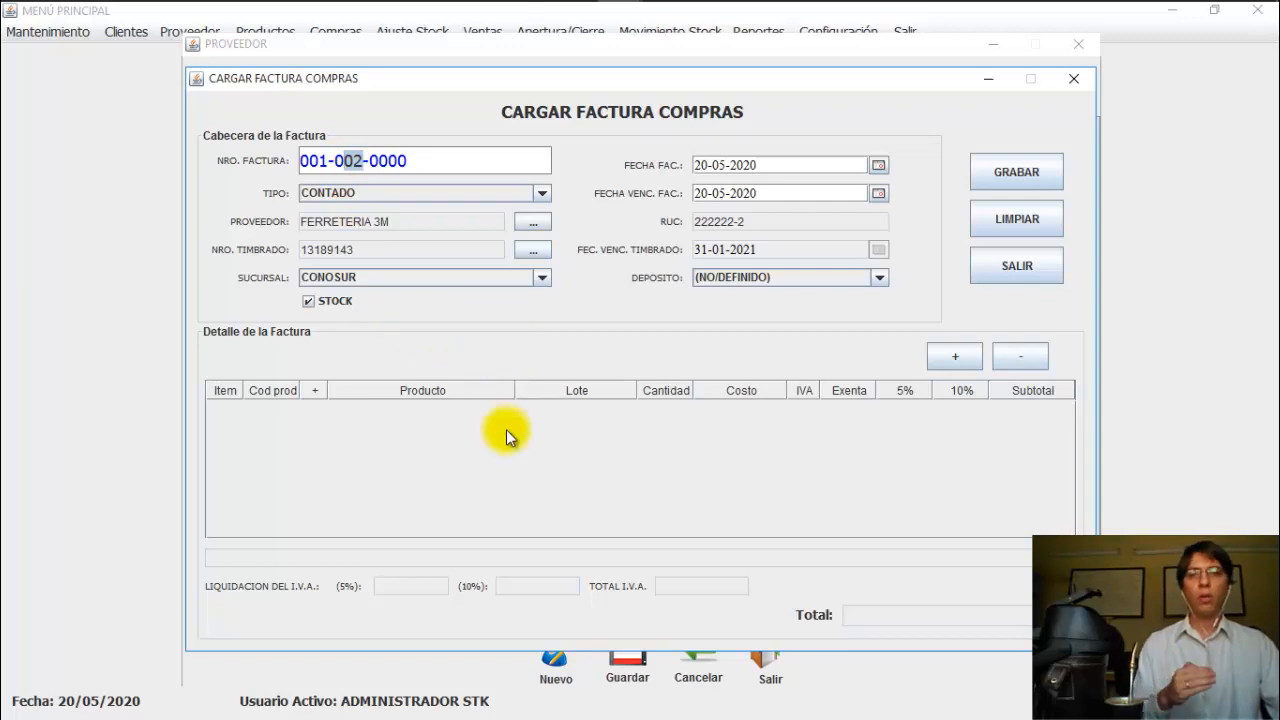
pyautogui.moveTo(625, 20)
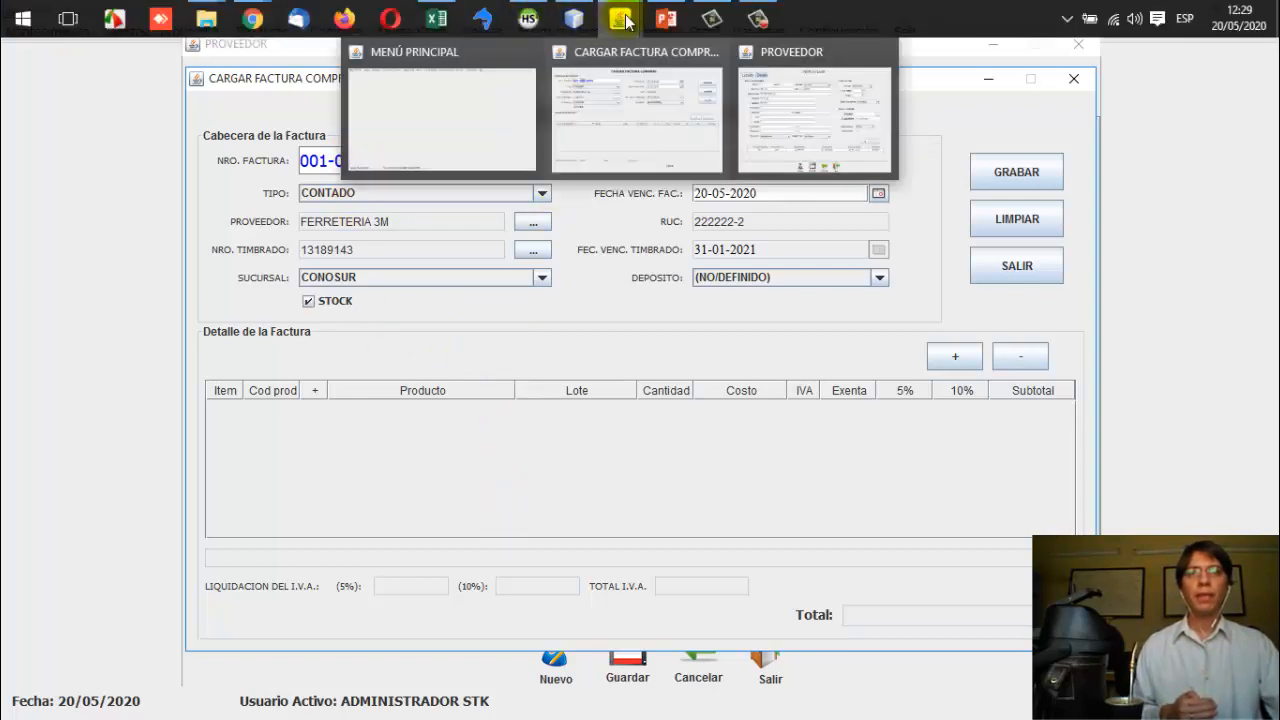
pyautogui.click(752, 82)
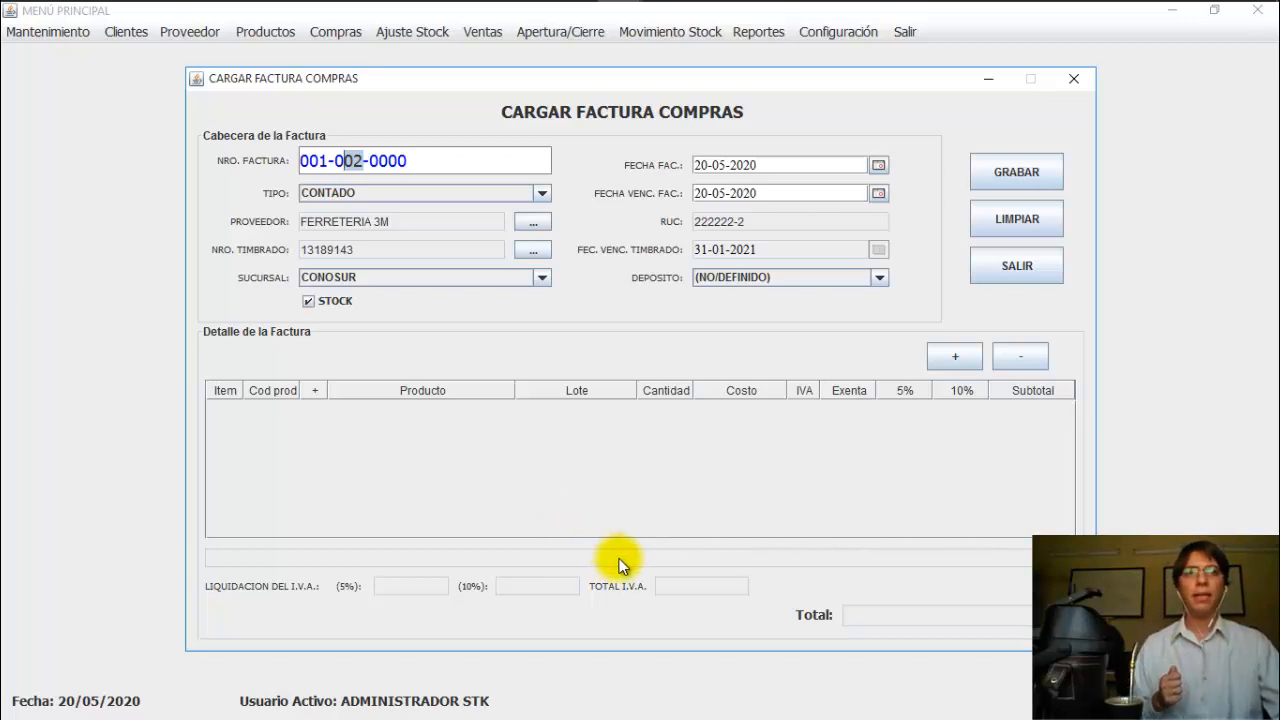
pyautogui.click(422, 166)
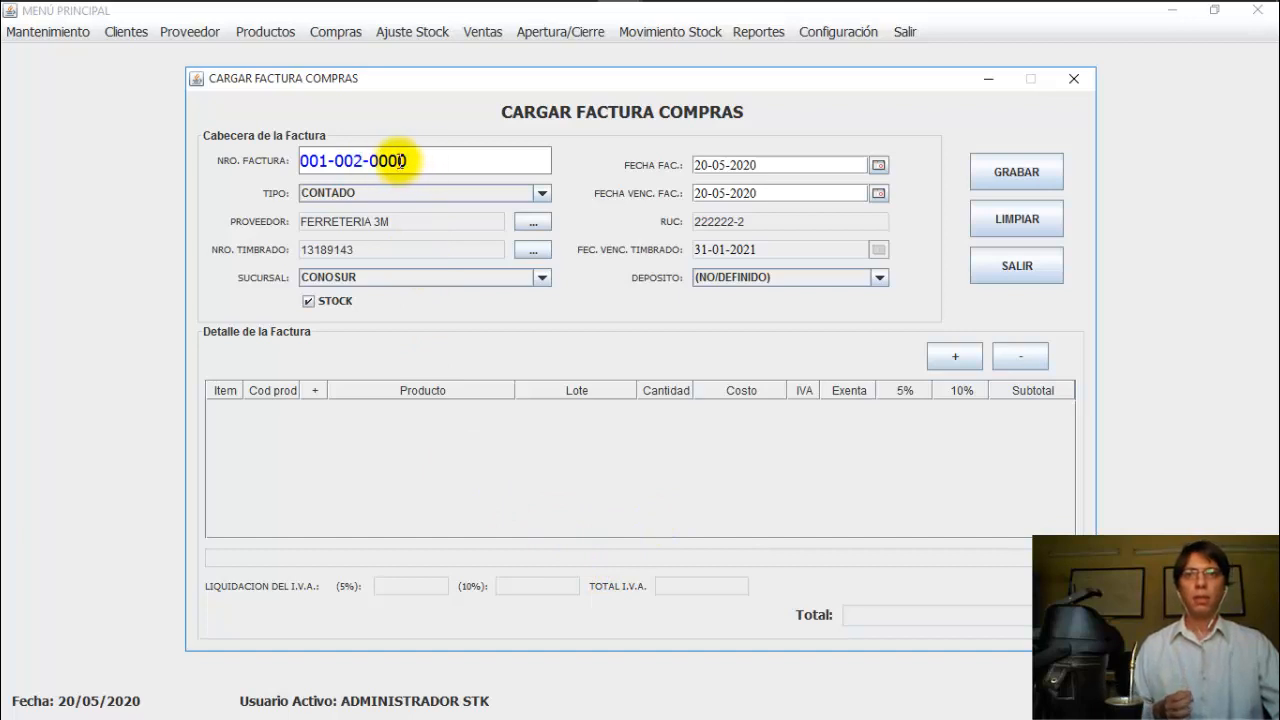
pyautogui.write('00')
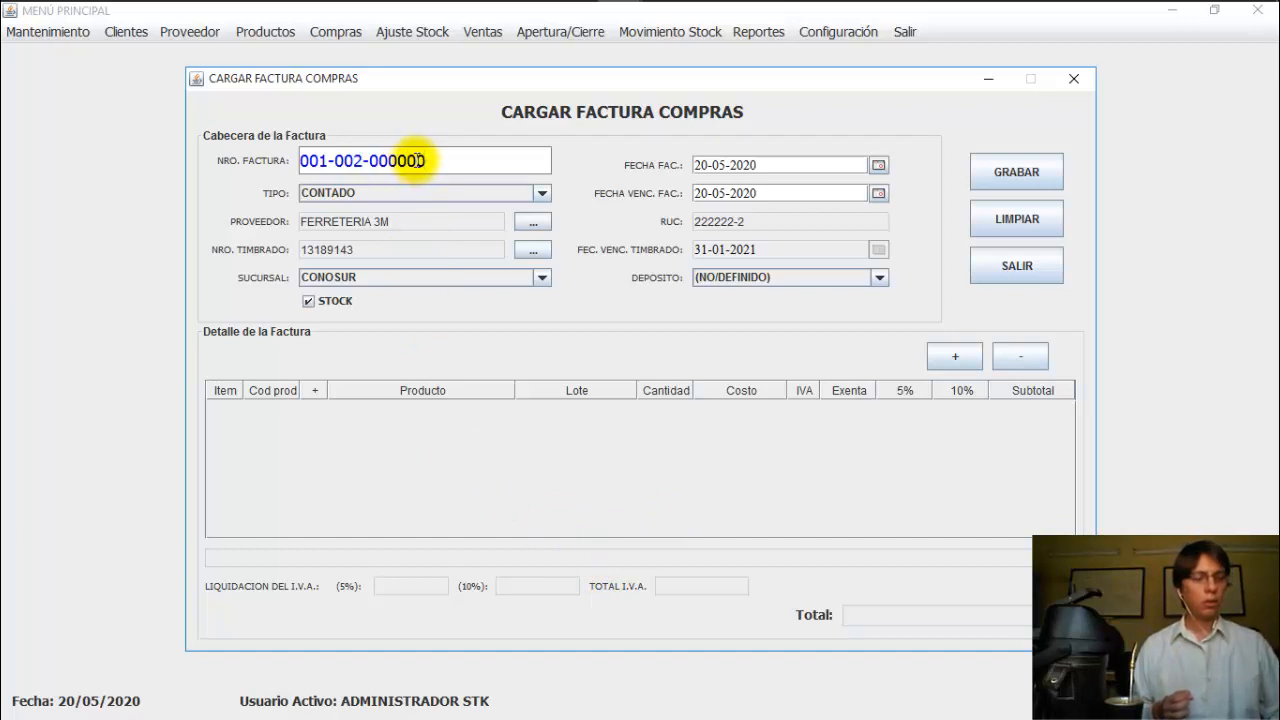
pyautogui.write('4')
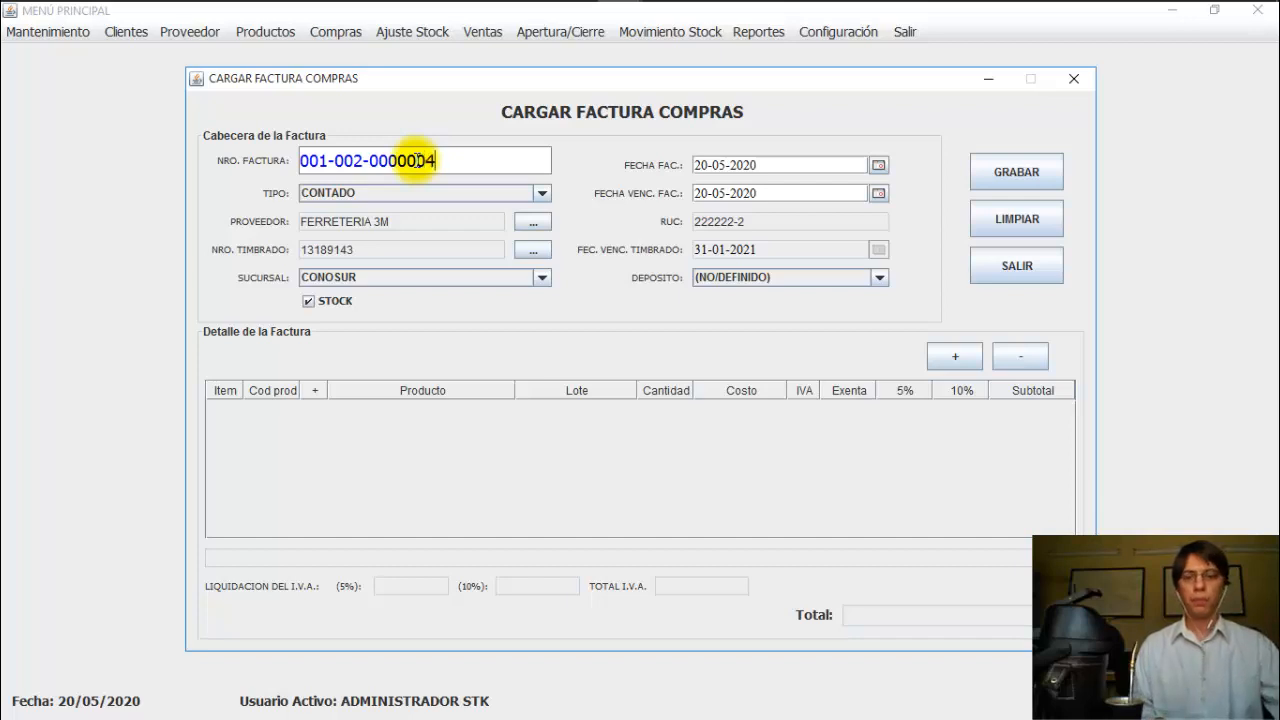
pyautogui.press('Return')
pyautogui.click(356, 156)
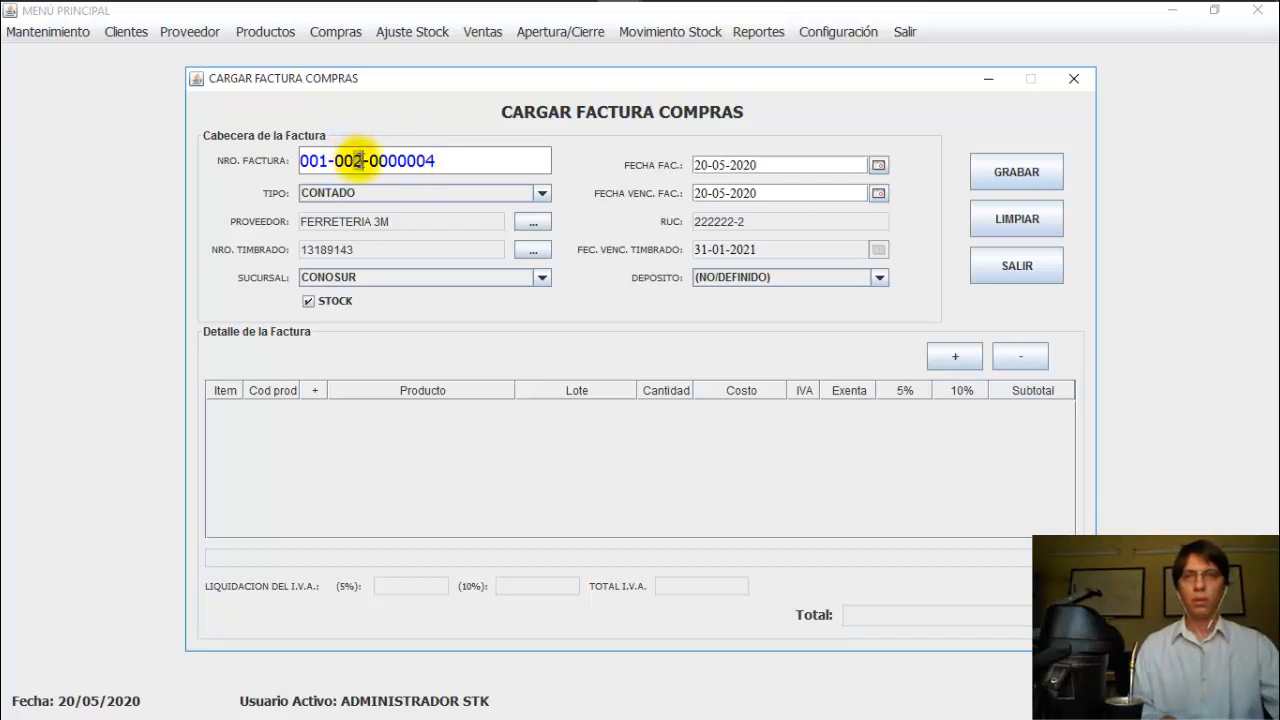
pyautogui.press('BackSpace')
pyautogui.write('1')
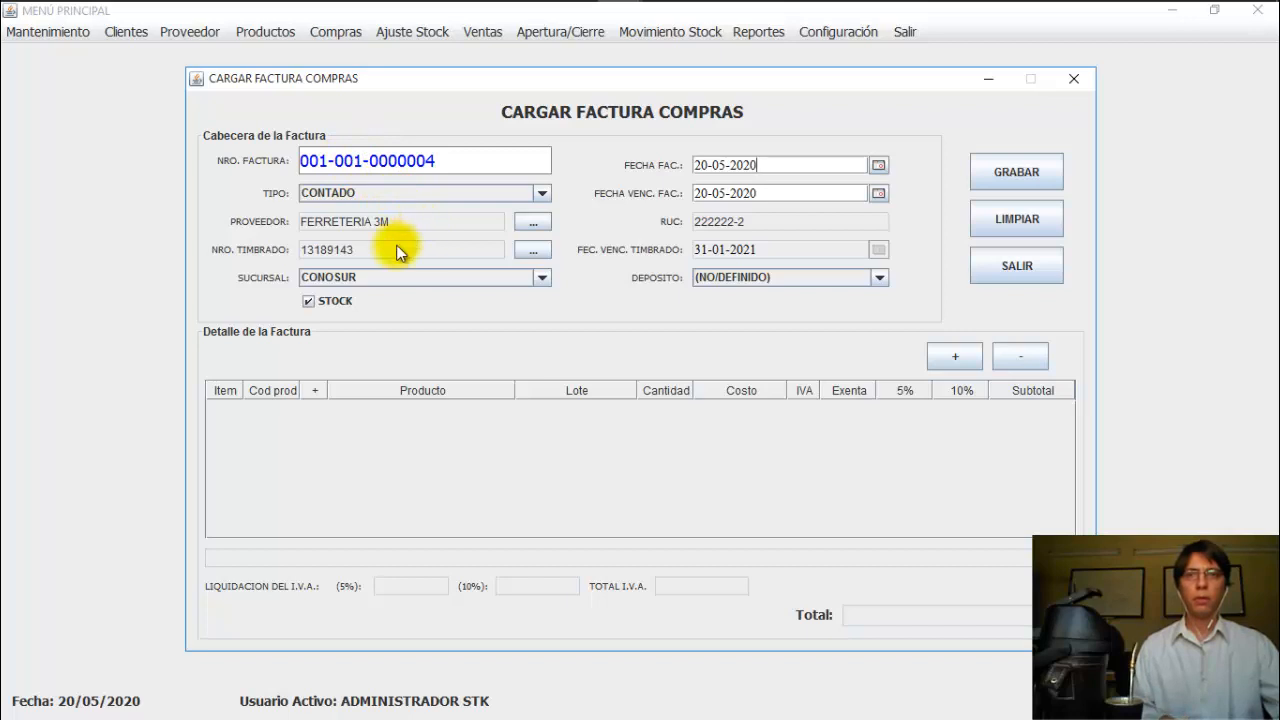
# Step: Add a Manzana detail line with lot CC02 and quantity 90
pyautogui.click(955, 355)
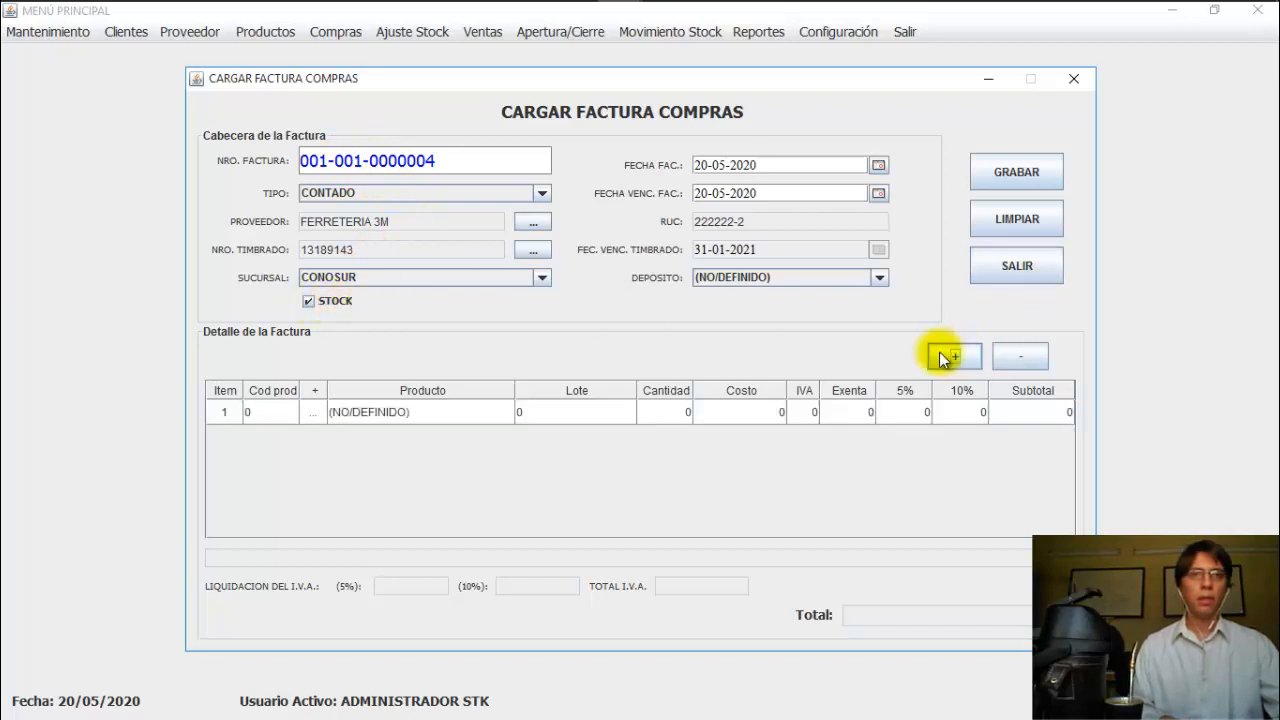
pyautogui.click(310, 412)
pyautogui.click(310, 412)
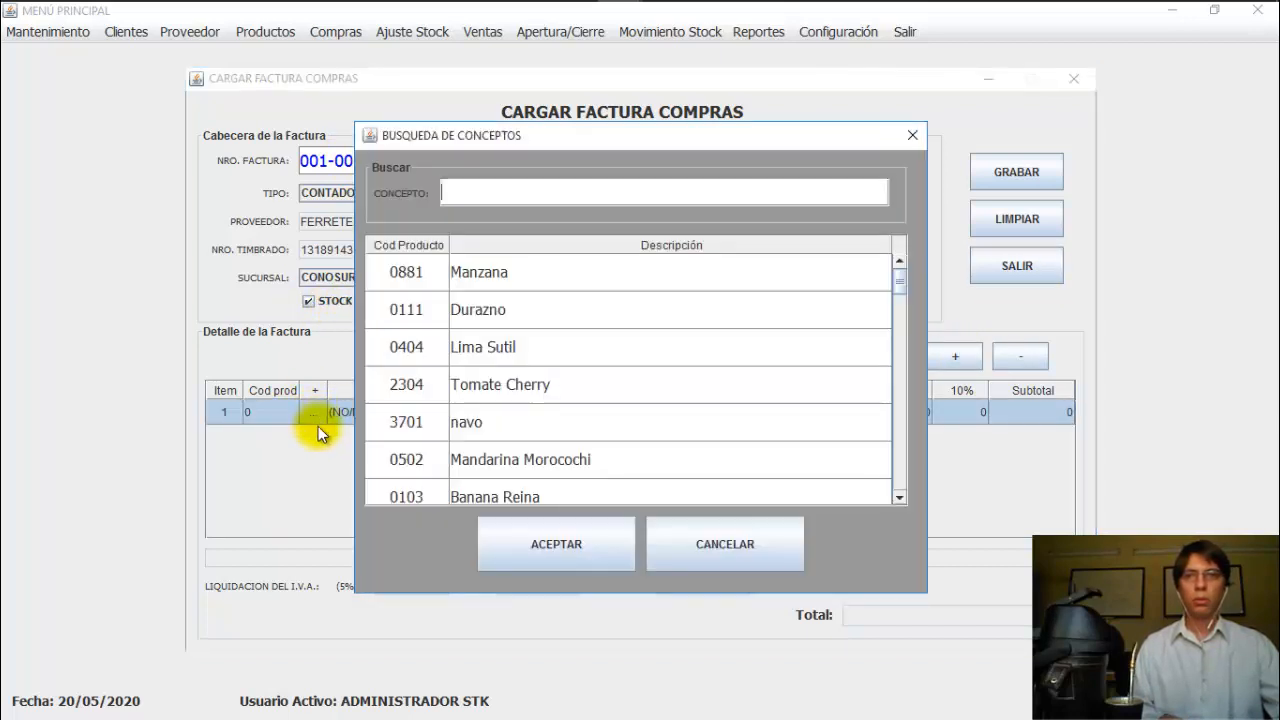
pyautogui.click(470, 272)
pyautogui.click(534, 523)
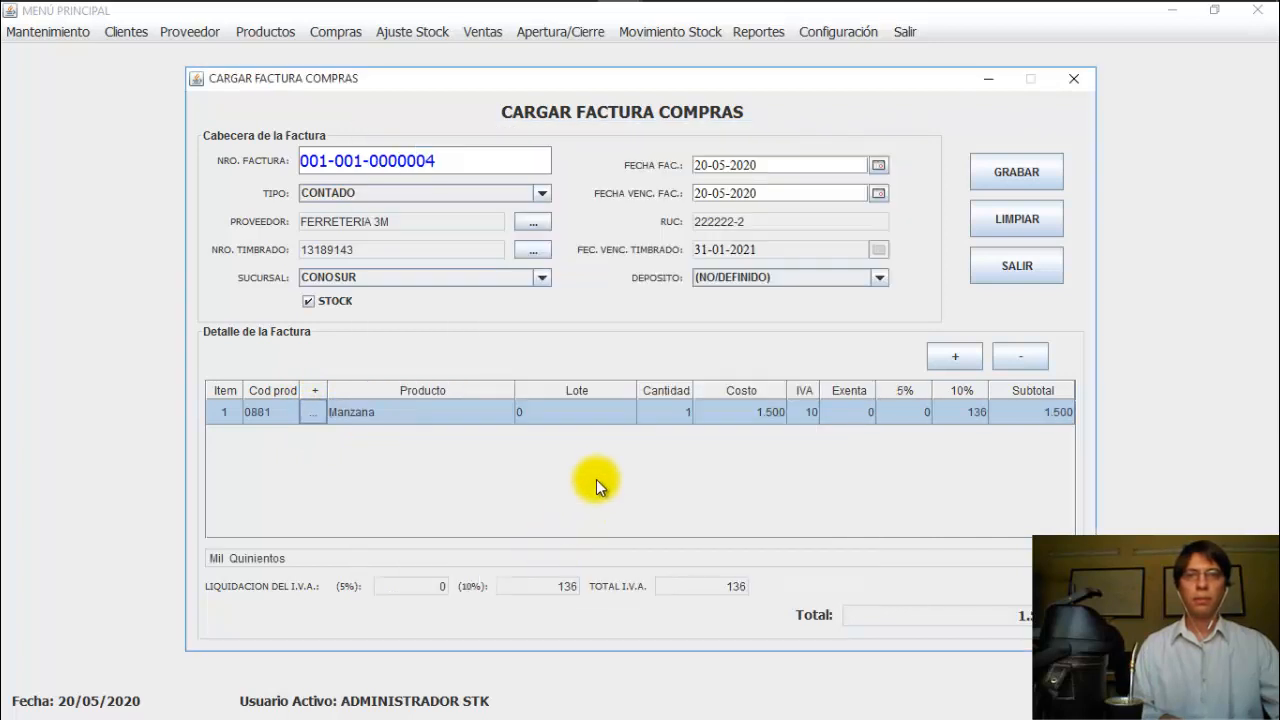
pyautogui.doubleClick(595, 411)
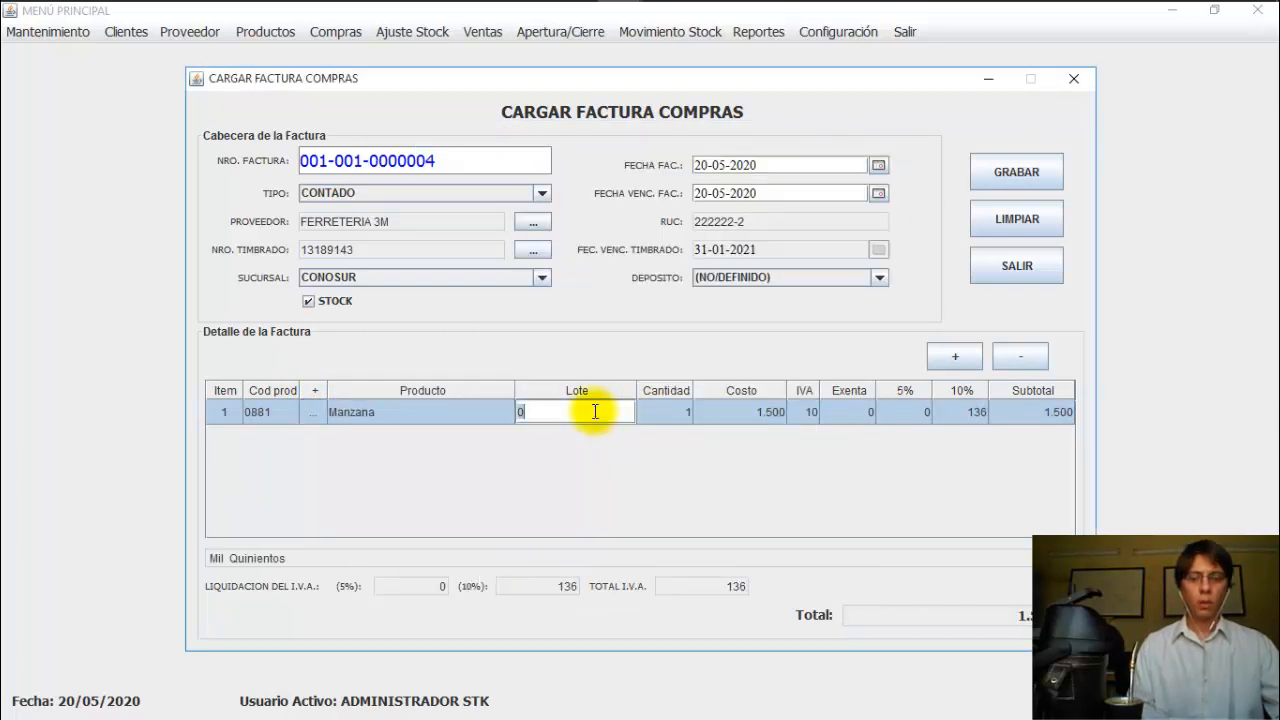
pyautogui.write('CC02')
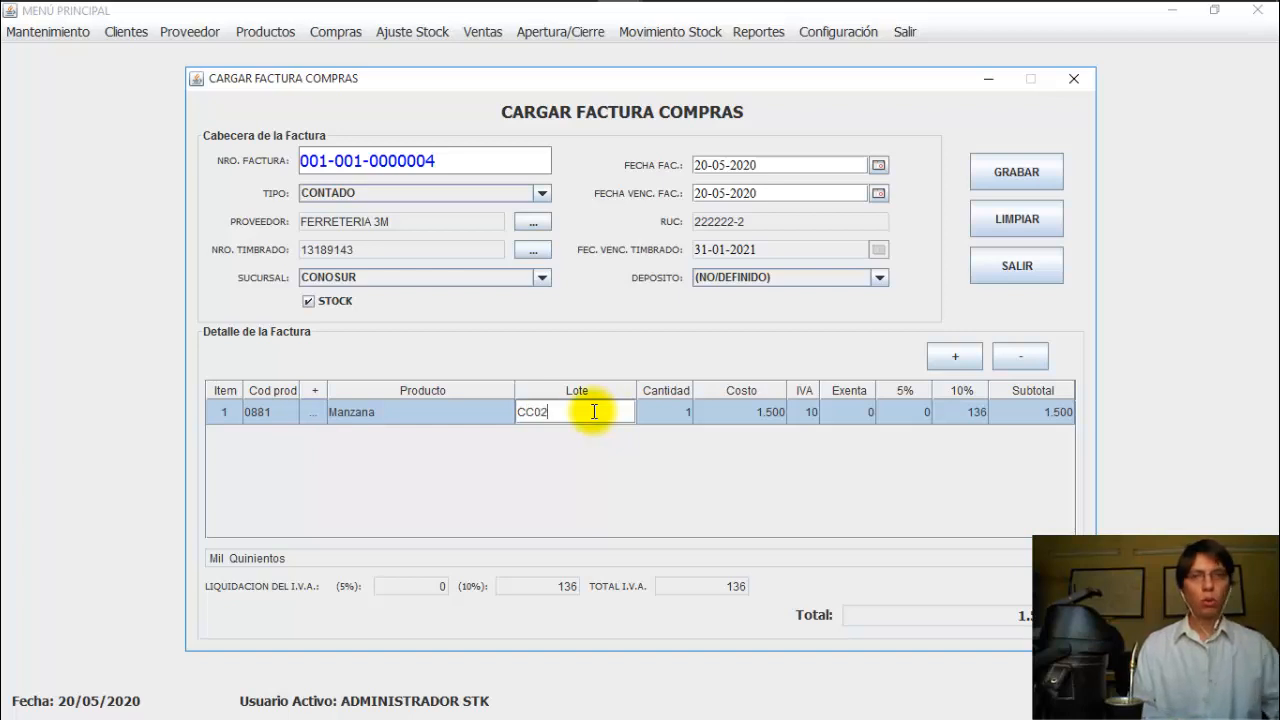
pyautogui.press('Return')
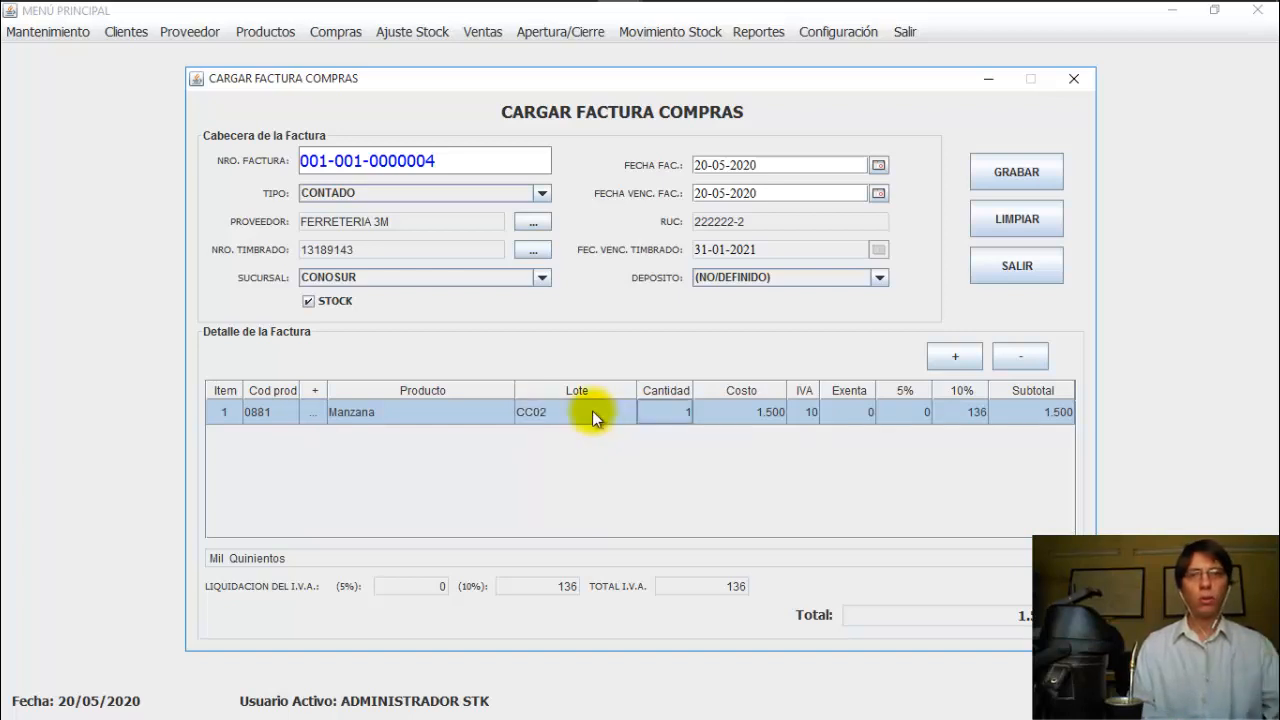
pyautogui.doubleClick(686, 412)
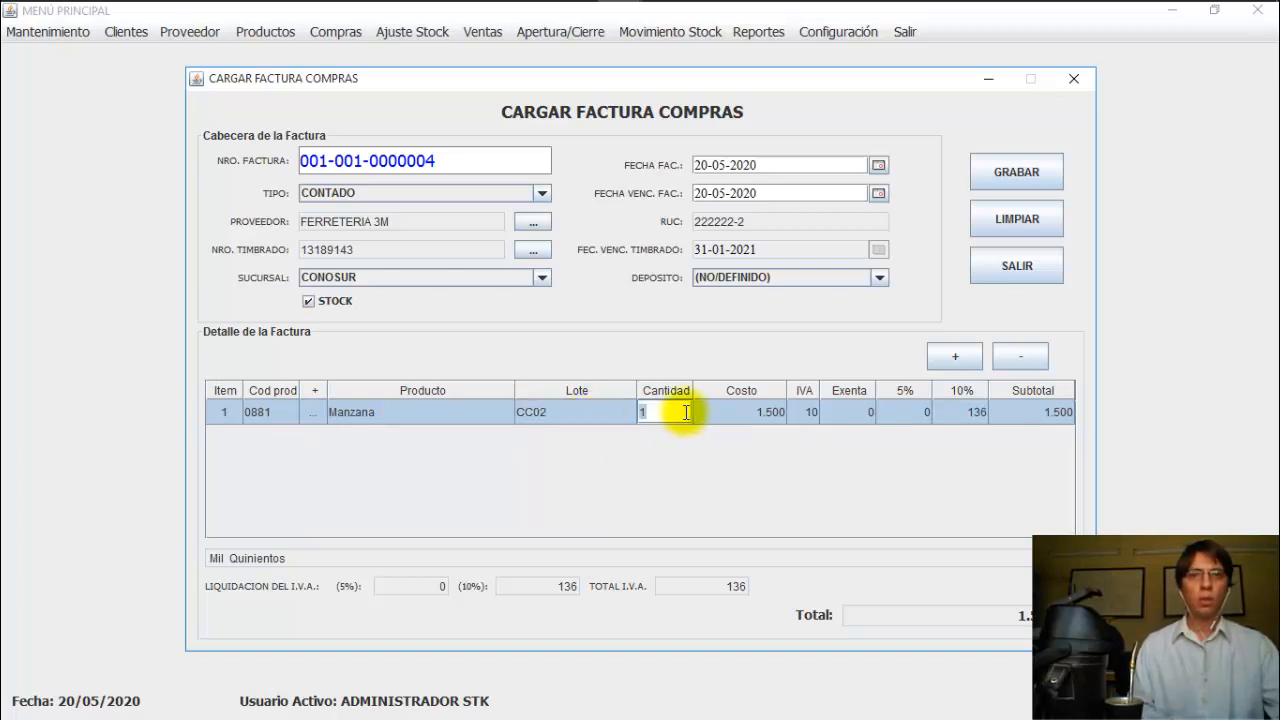
pyautogui.press('BackSpace')
pyautogui.write('90')
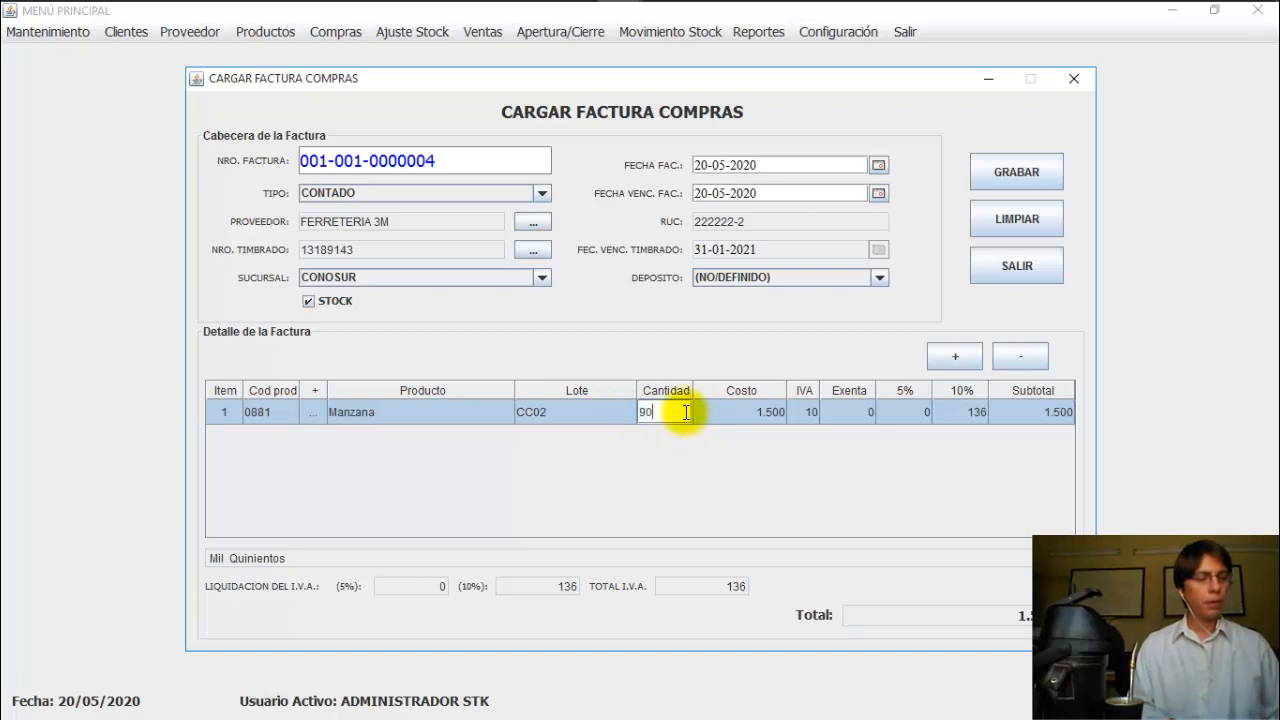
pyautogui.press('Return')
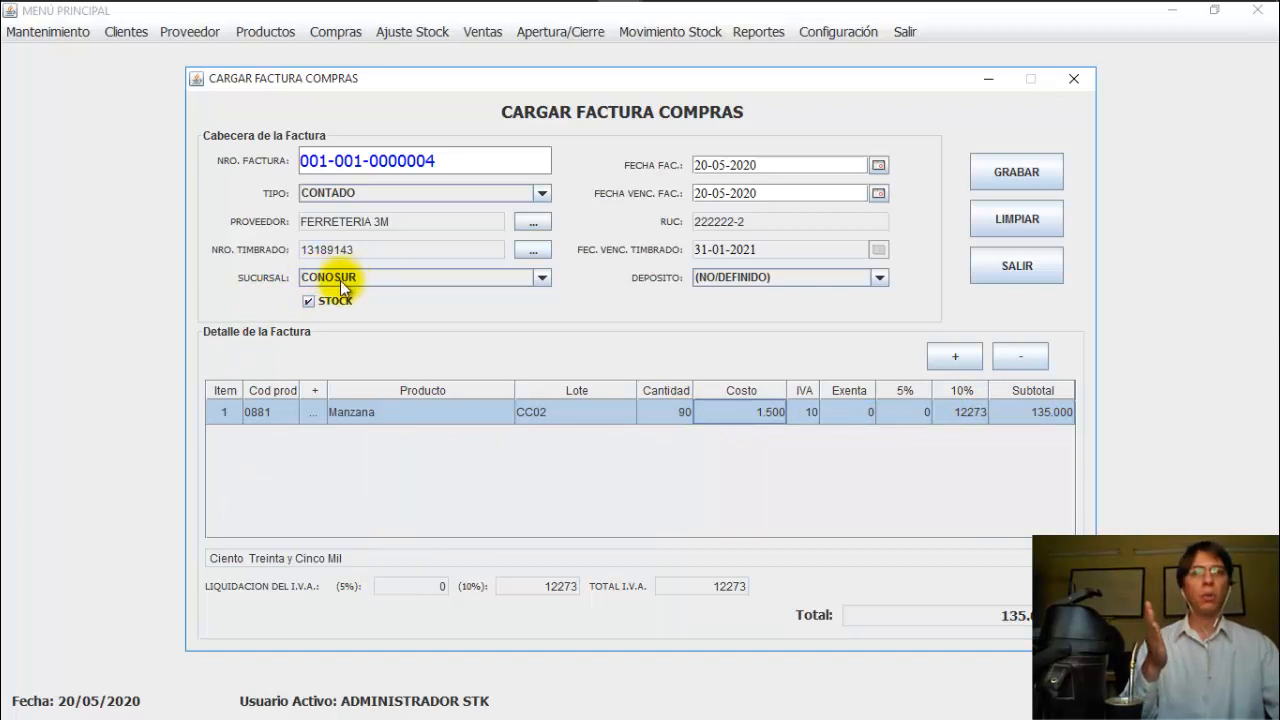
# Step: Choose CENTRAL as the purchase invoice's depot, then open the Reportes menu
pyautogui.click(693, 280)
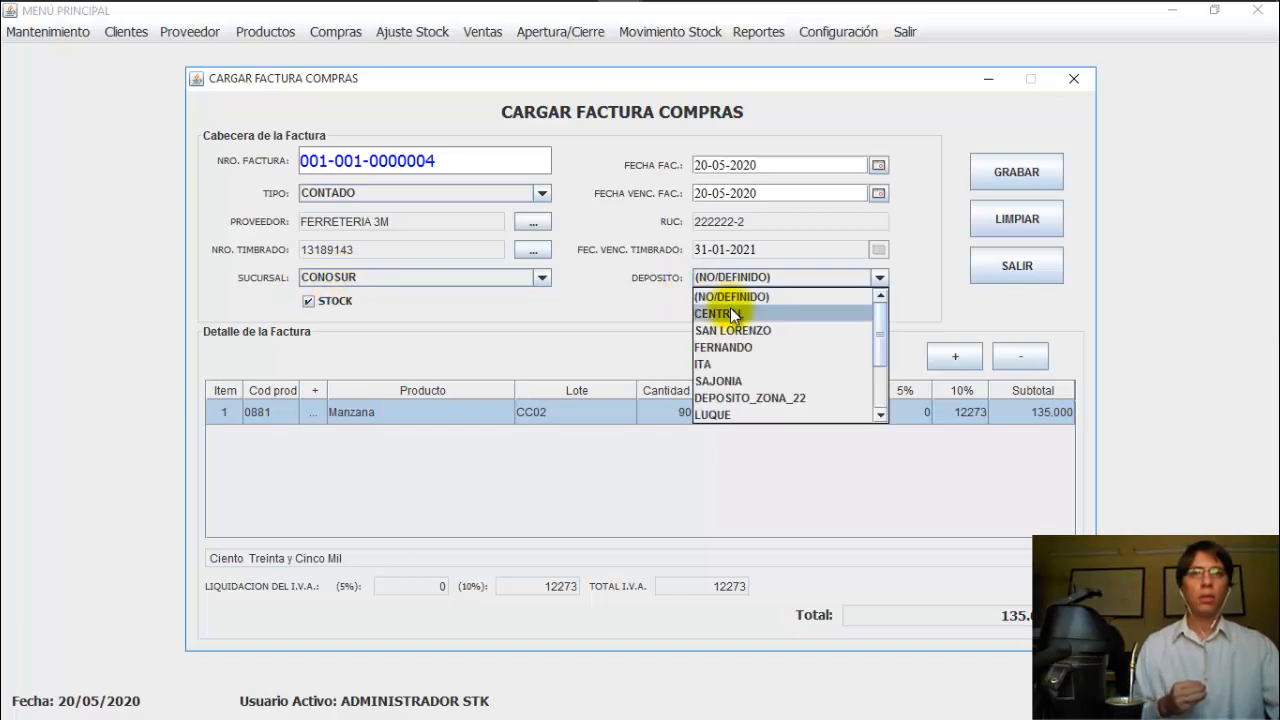
pyautogui.click(730, 307)
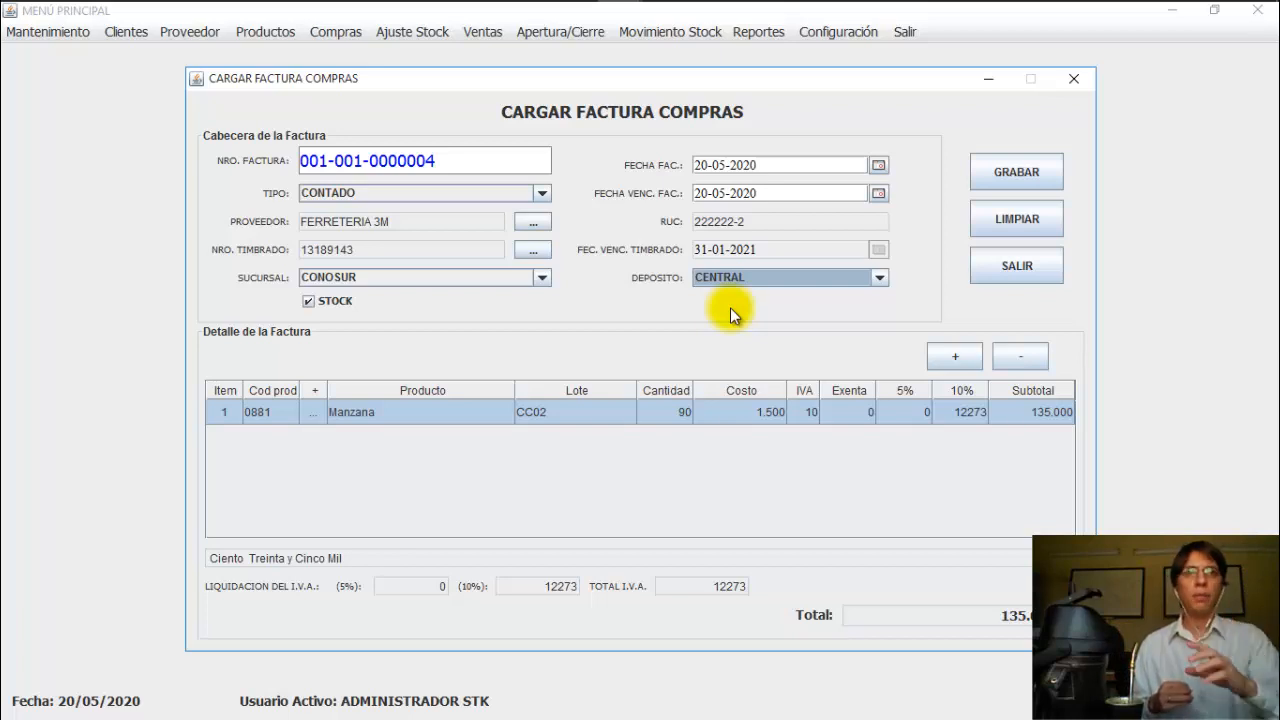
pyautogui.click(760, 32)
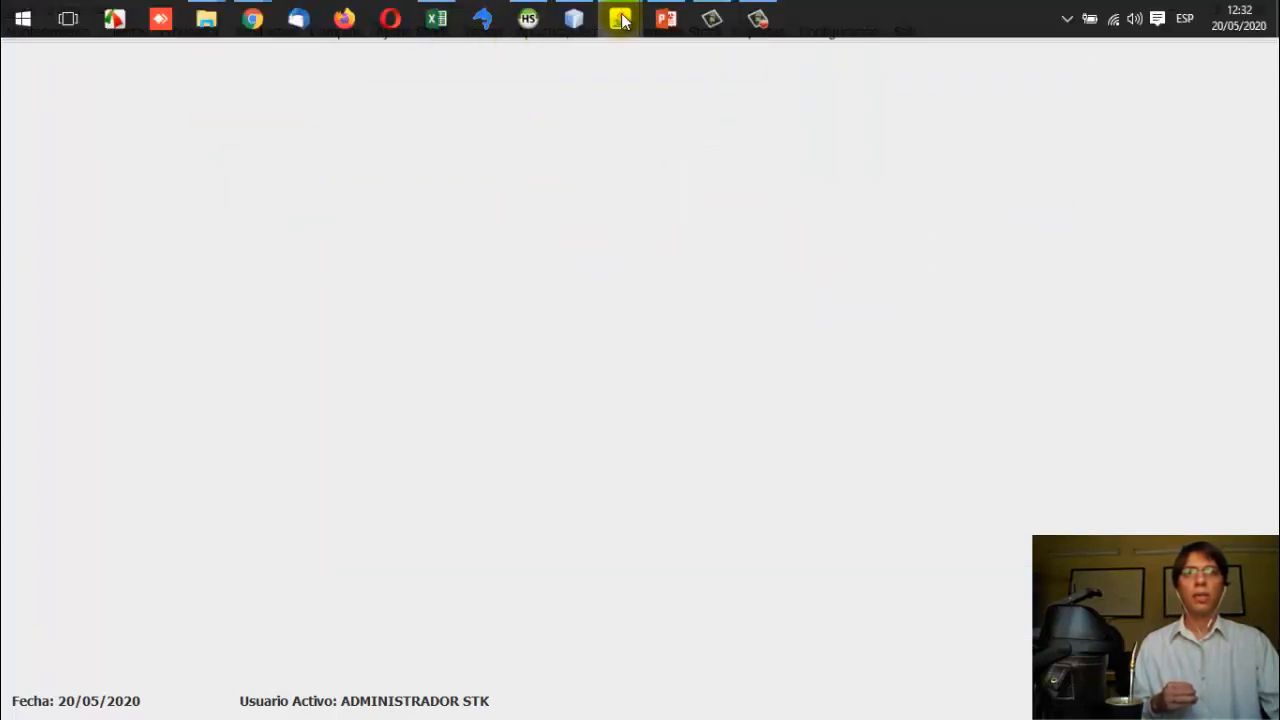
# Step: Bring the CARGAR FACTURA COMPRAS form back in front from the taskbar preview
pyautogui.moveTo(622, 20)
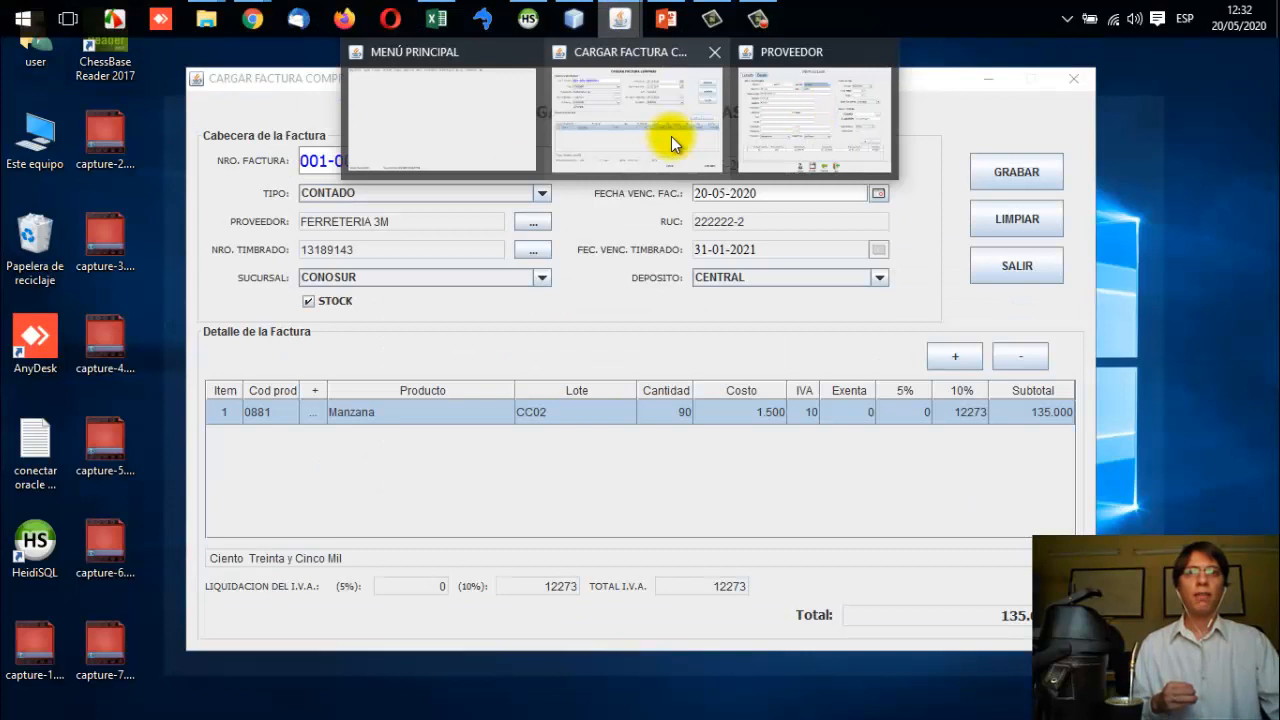
pyautogui.click(524, 134)
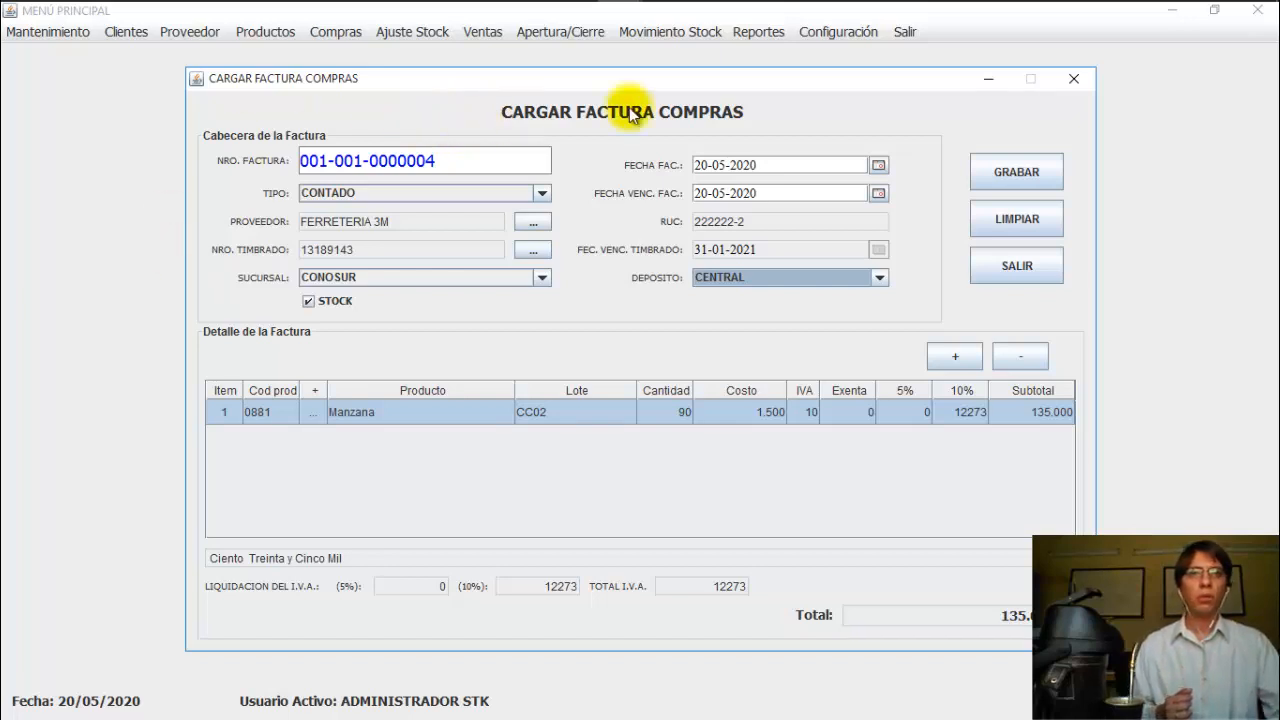
pyautogui.click(1014, 179)
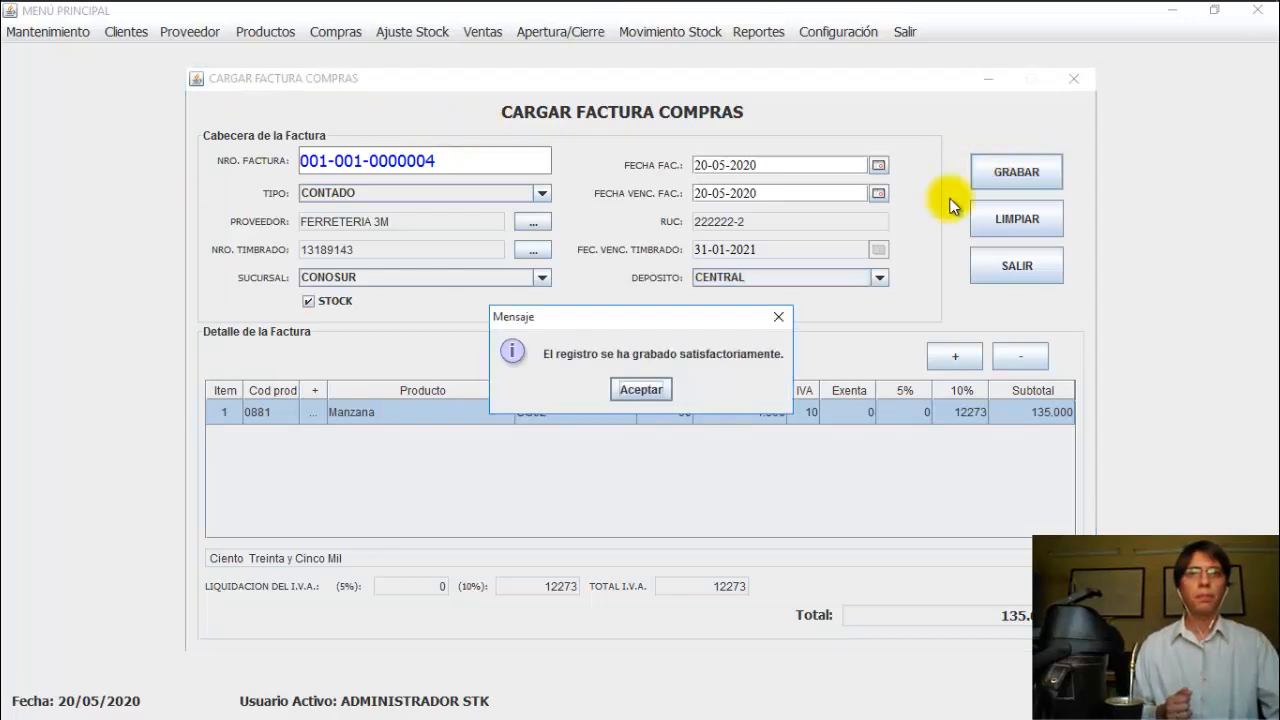
pyautogui.click(658, 384)
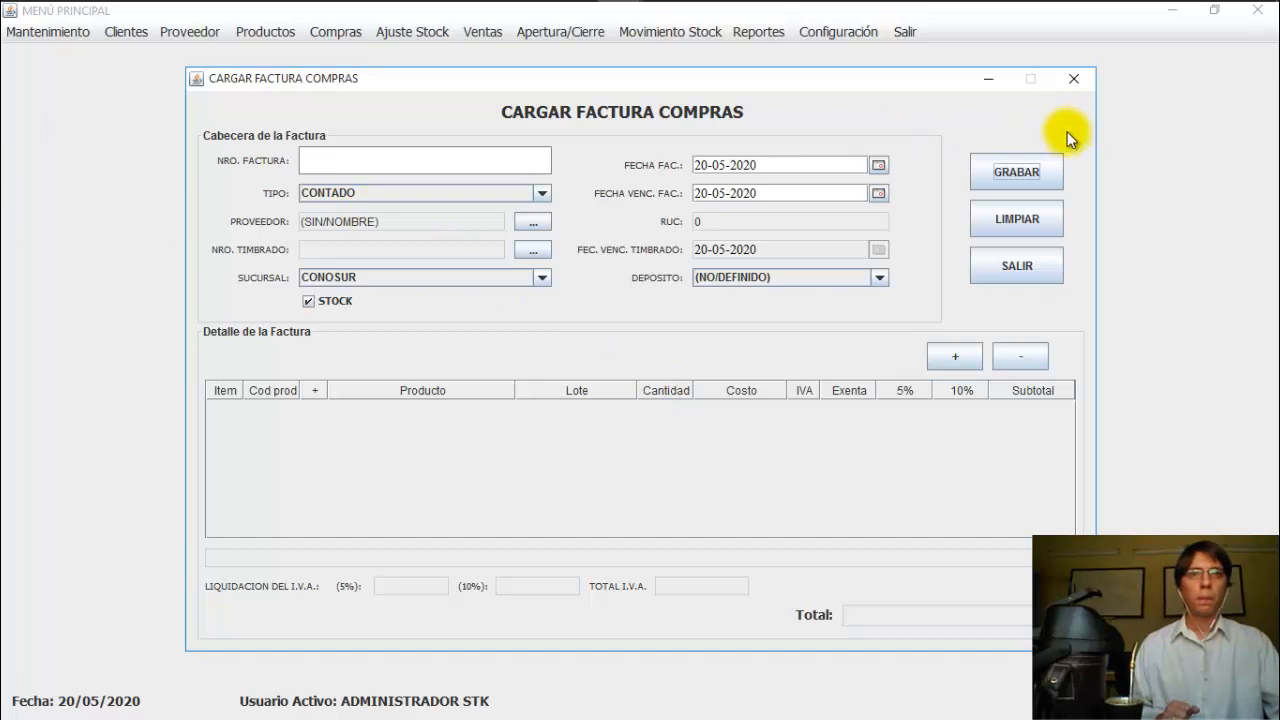
pyautogui.click(1043, 266)
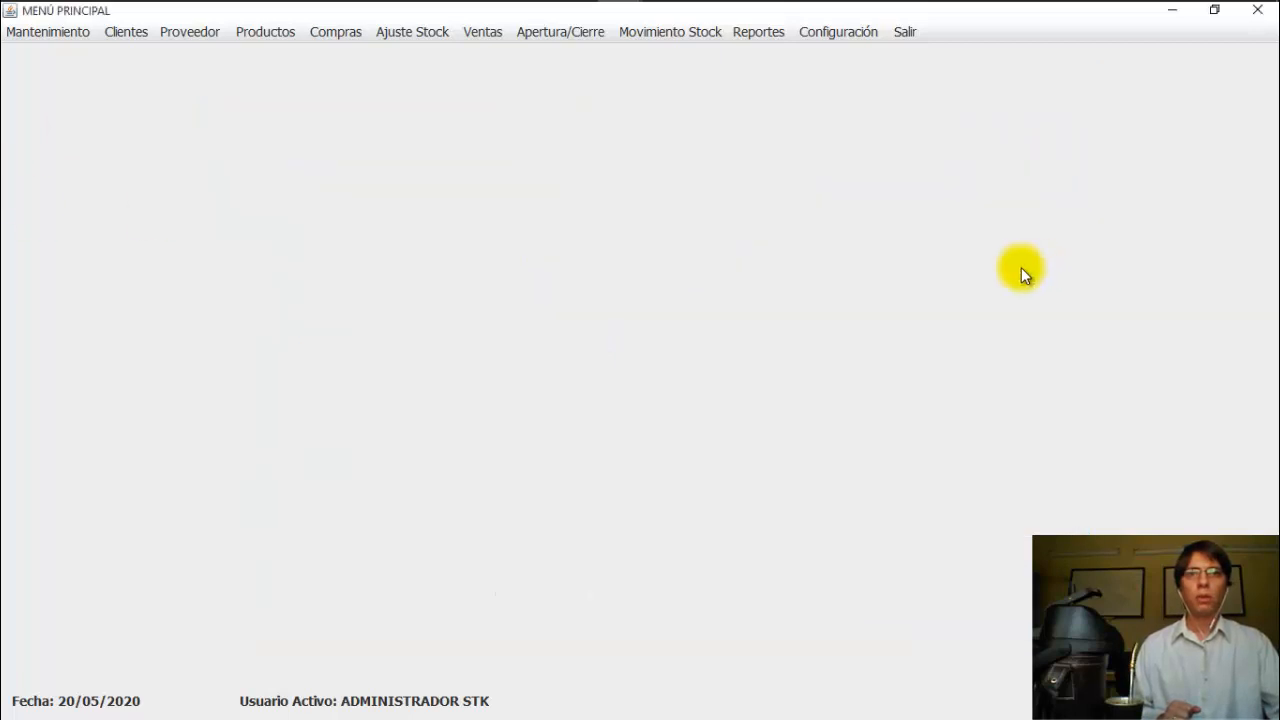
pyautogui.click(737, 39)
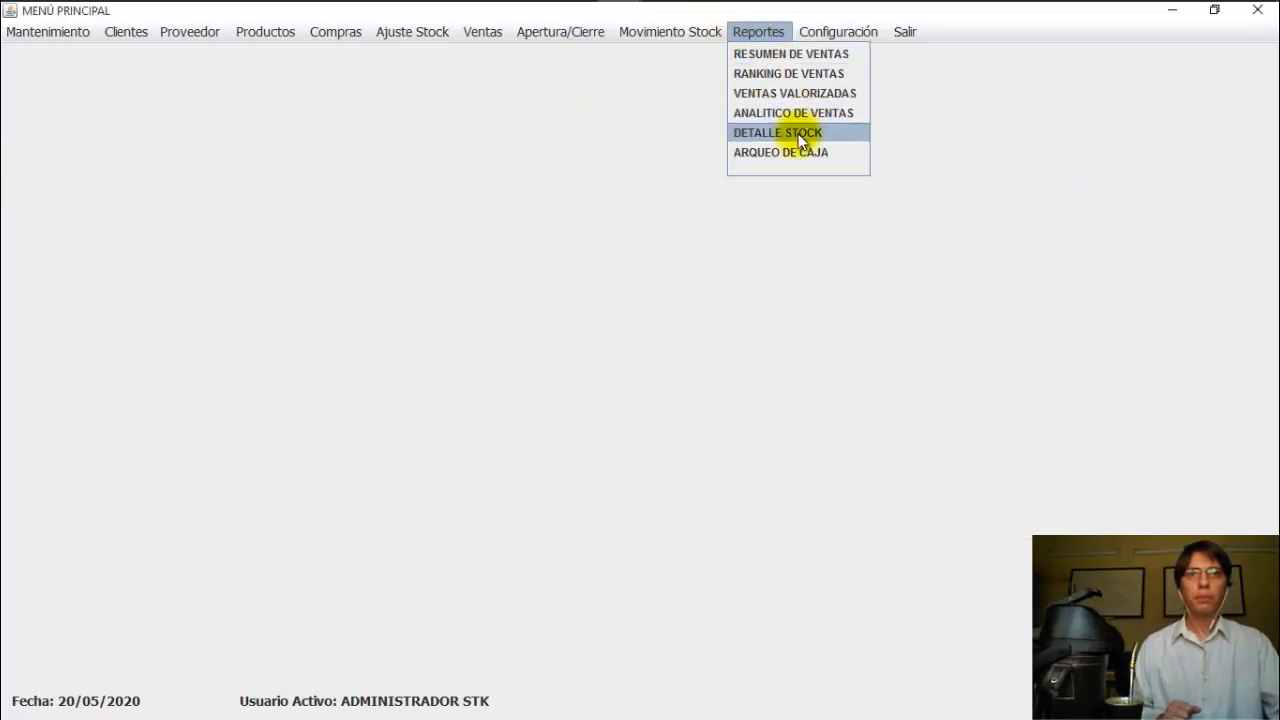
# Step: Run the DETALLE STOCK report for Manzana, showing lot CC02 with 90 units, total 350
pyautogui.click(798, 132)
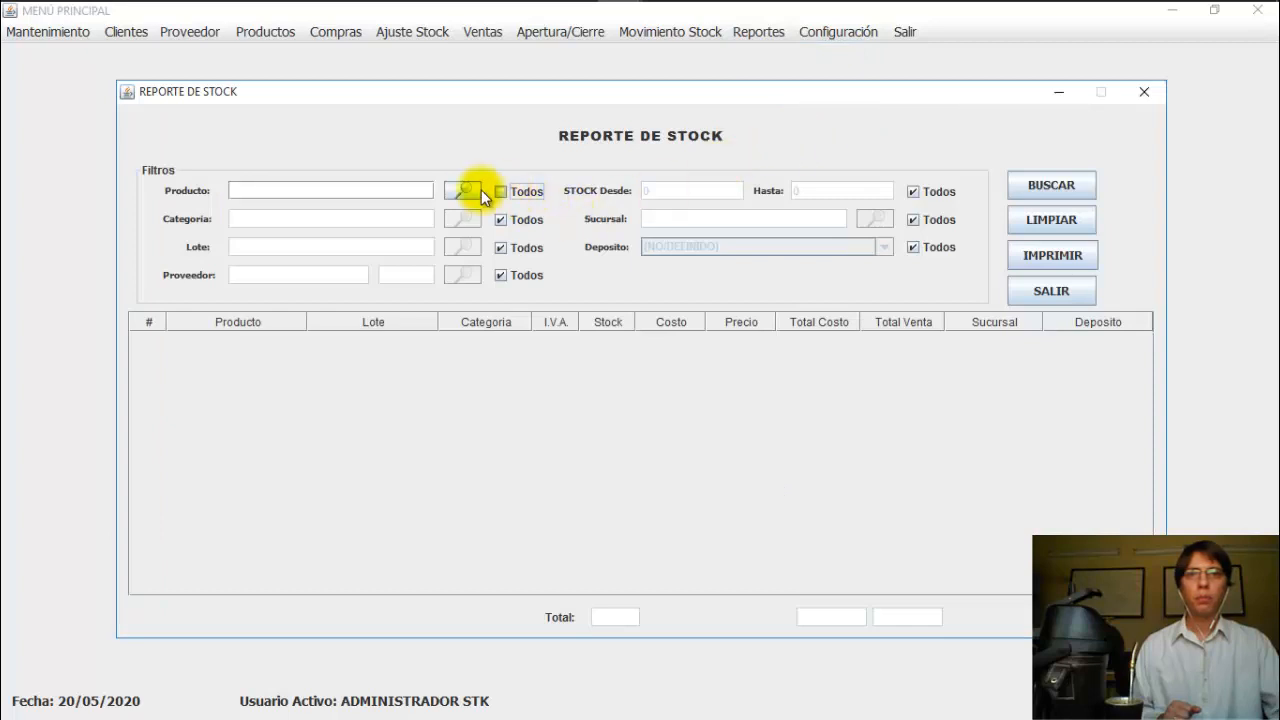
pyautogui.click(465, 192)
pyautogui.click(498, 255)
pyautogui.click(492, 566)
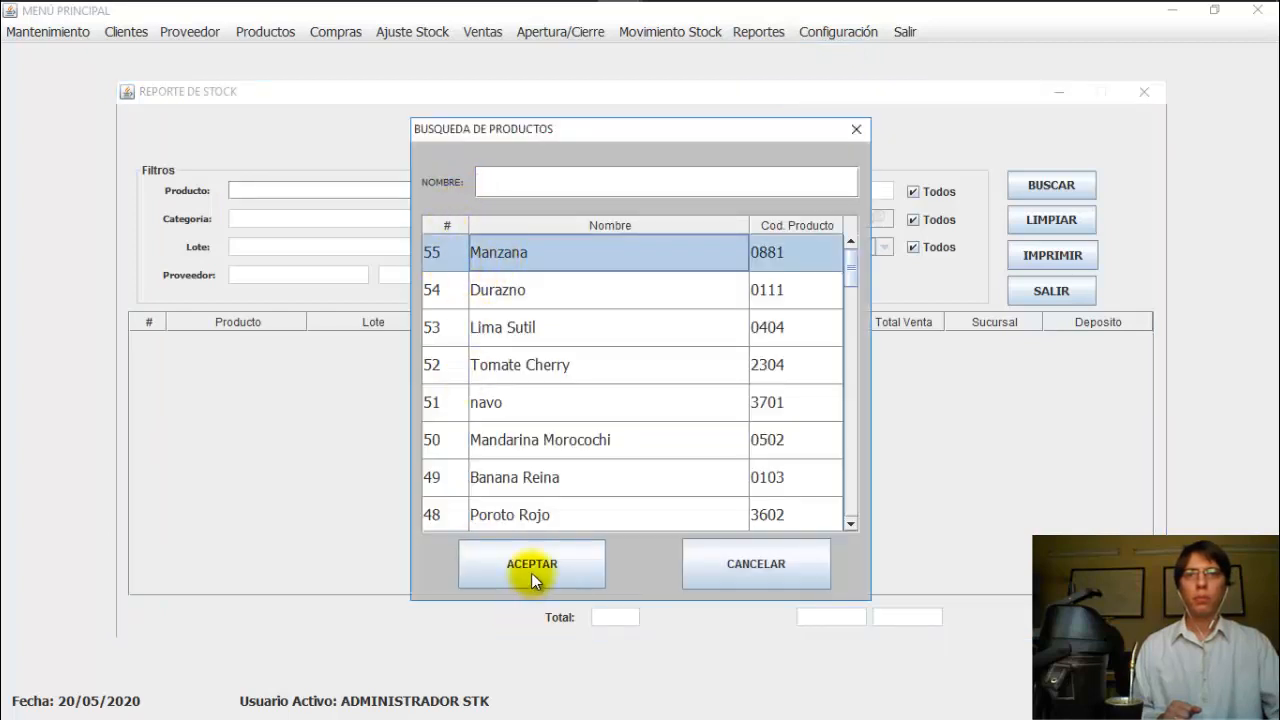
pyautogui.click(1012, 193)
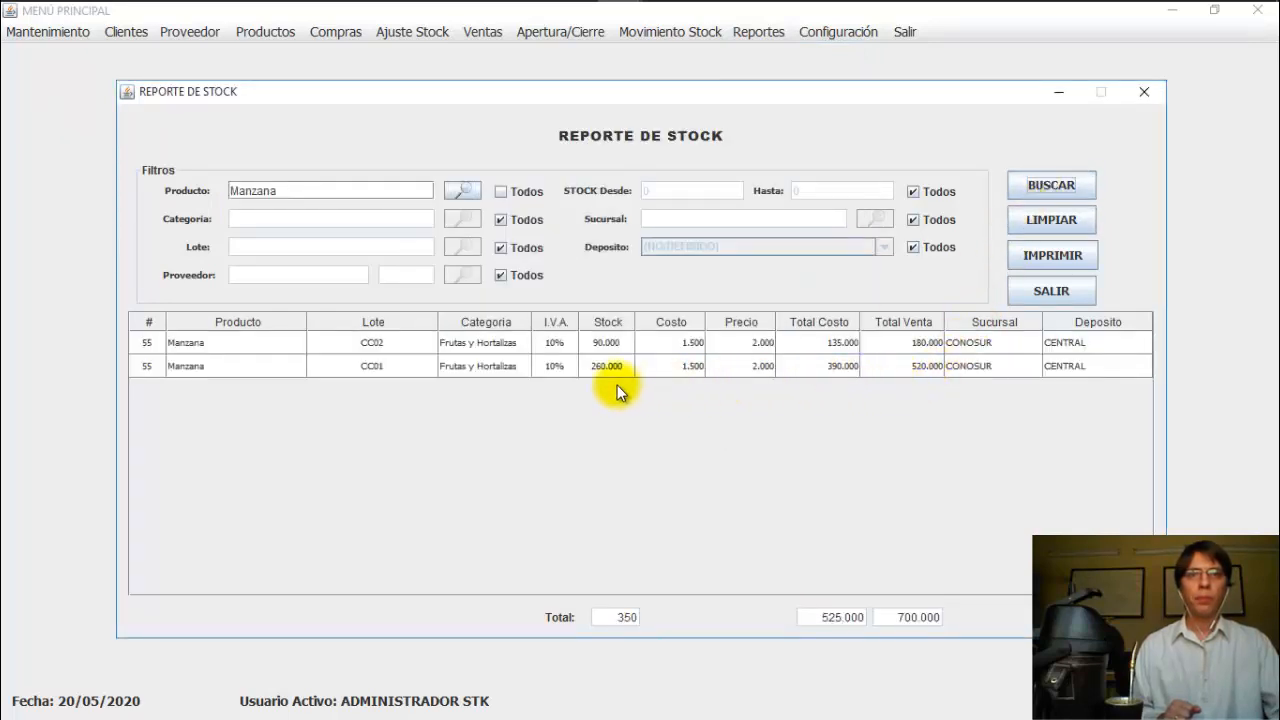
pyautogui.click(600, 343)
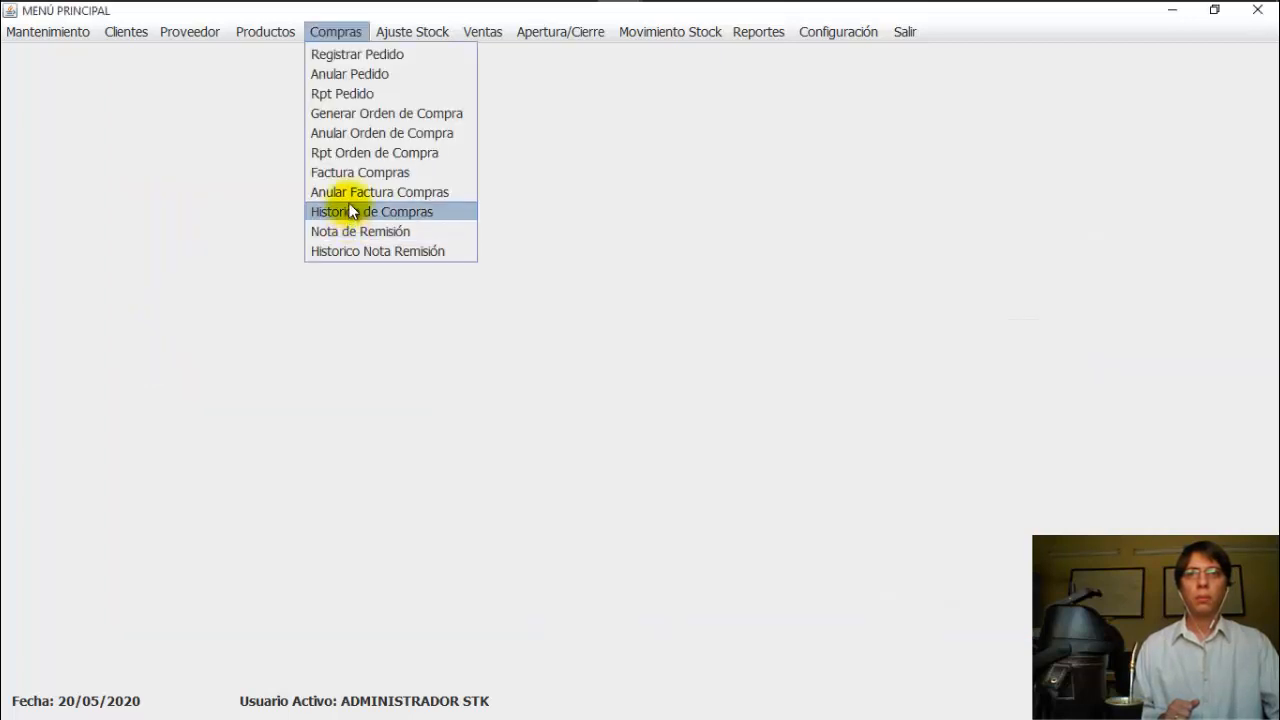
# Step: In Anular Factura Compras, list 20-05-2020 invoices, view FERRETERIA 3M's Manzana line, and close without cancelling
pyautogui.click(385, 192)
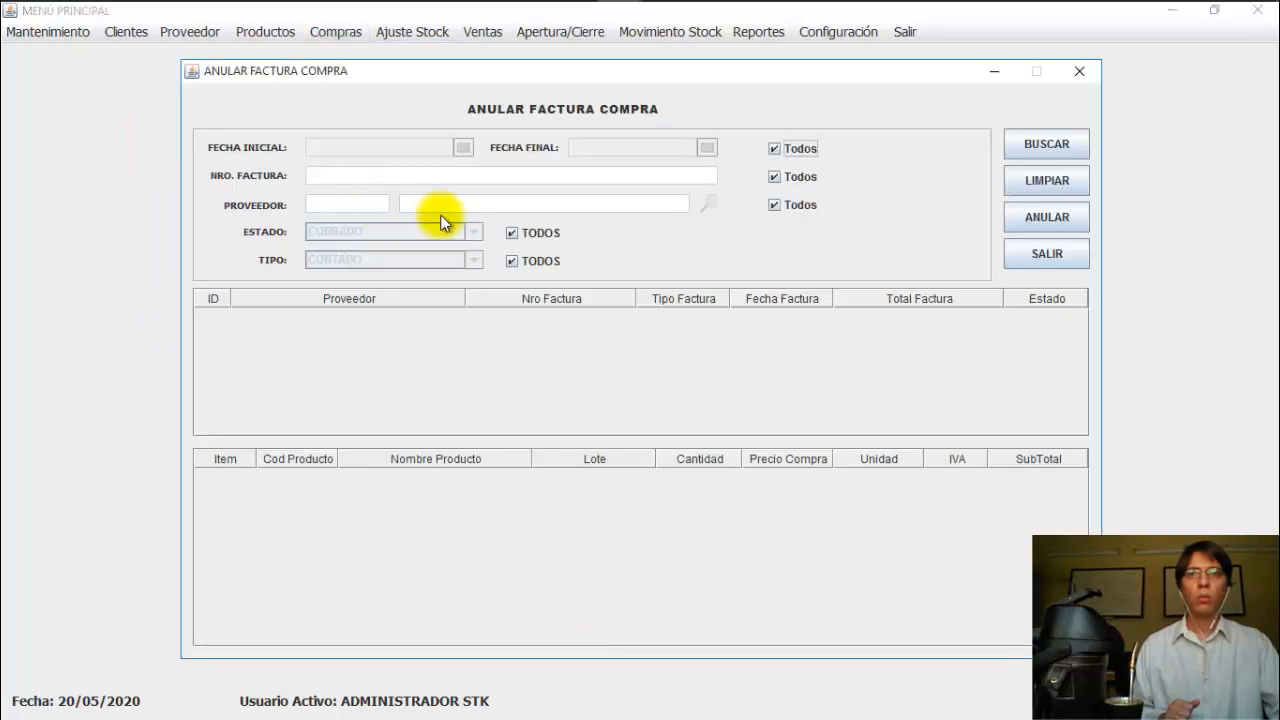
pyautogui.click(773, 148)
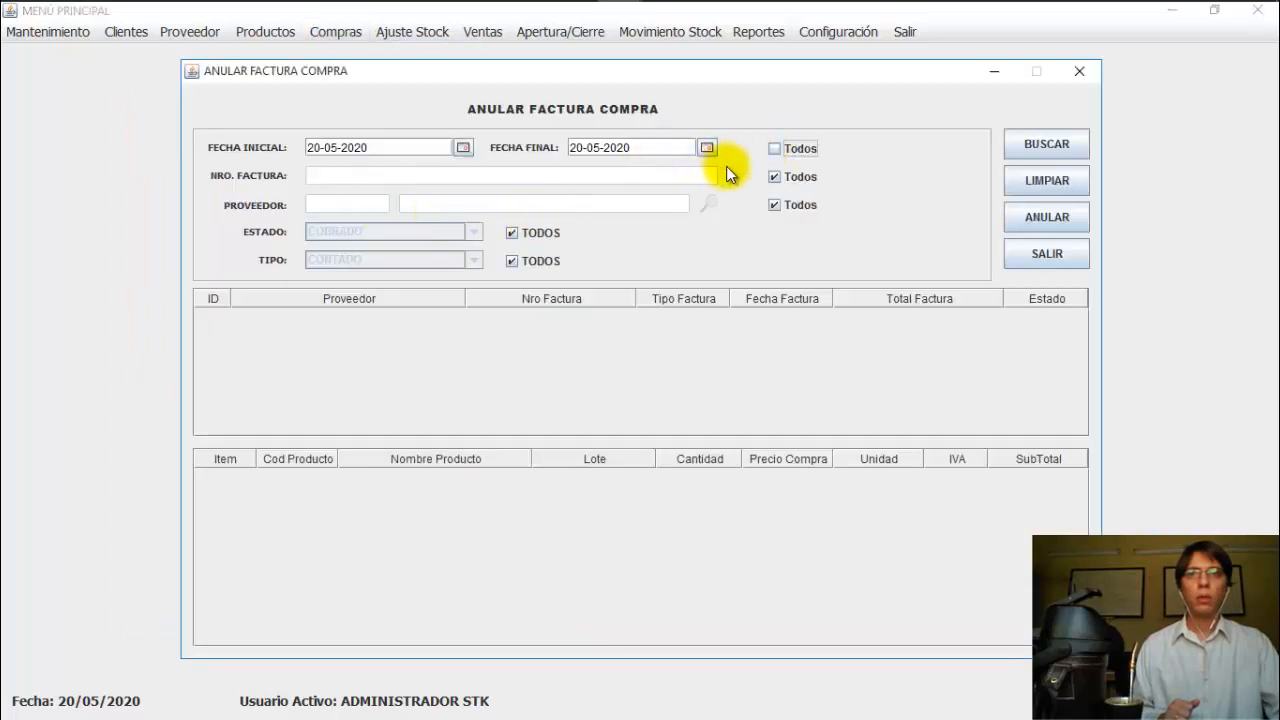
pyautogui.click(1034, 147)
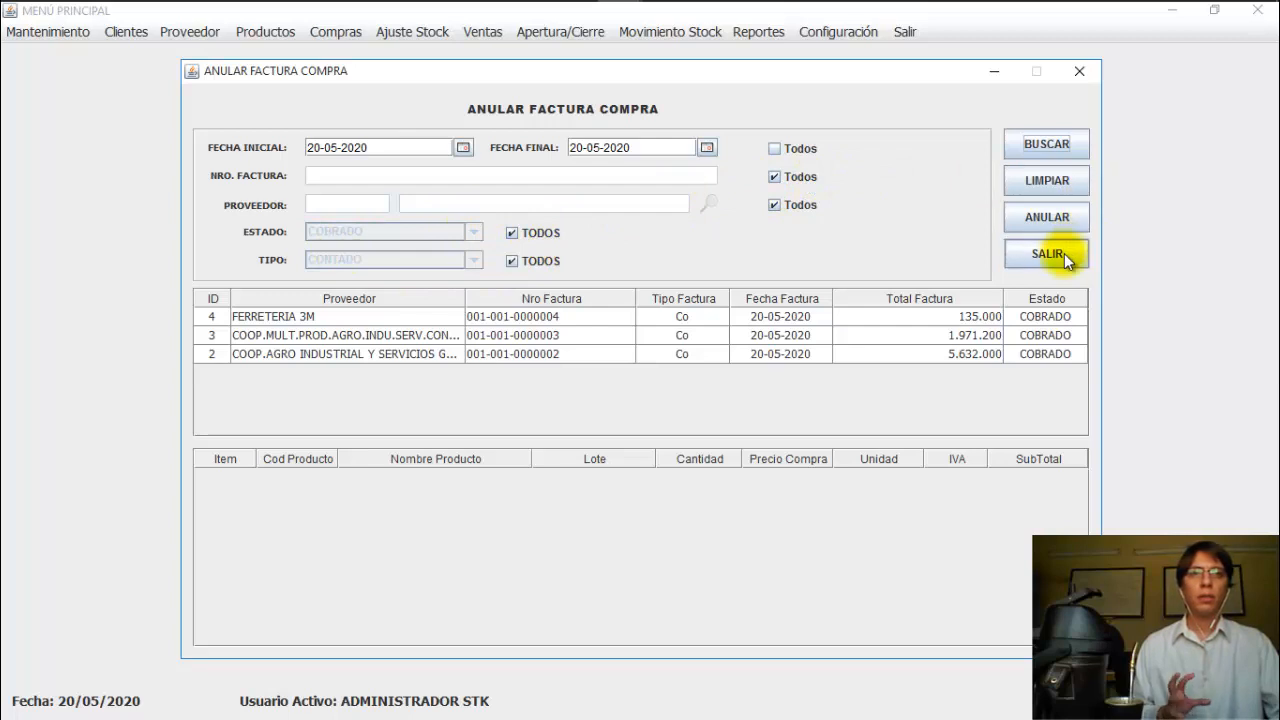
pyautogui.click(774, 318)
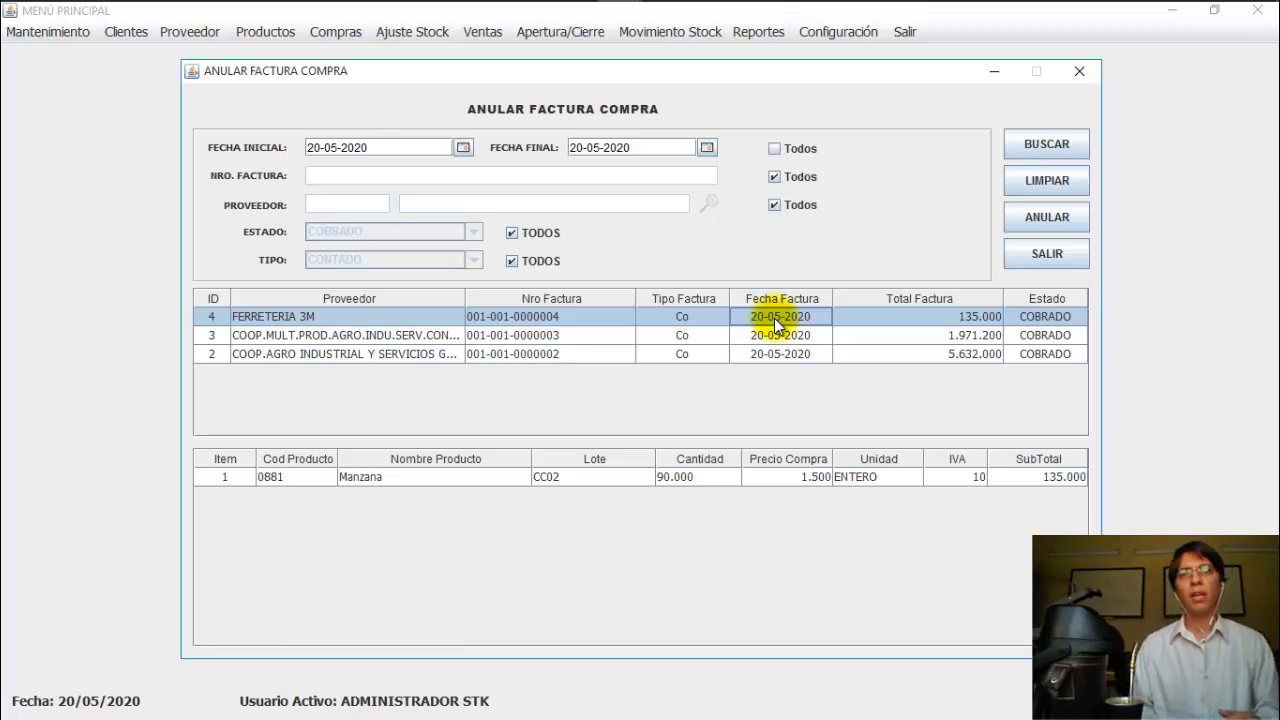
pyautogui.click(1031, 256)
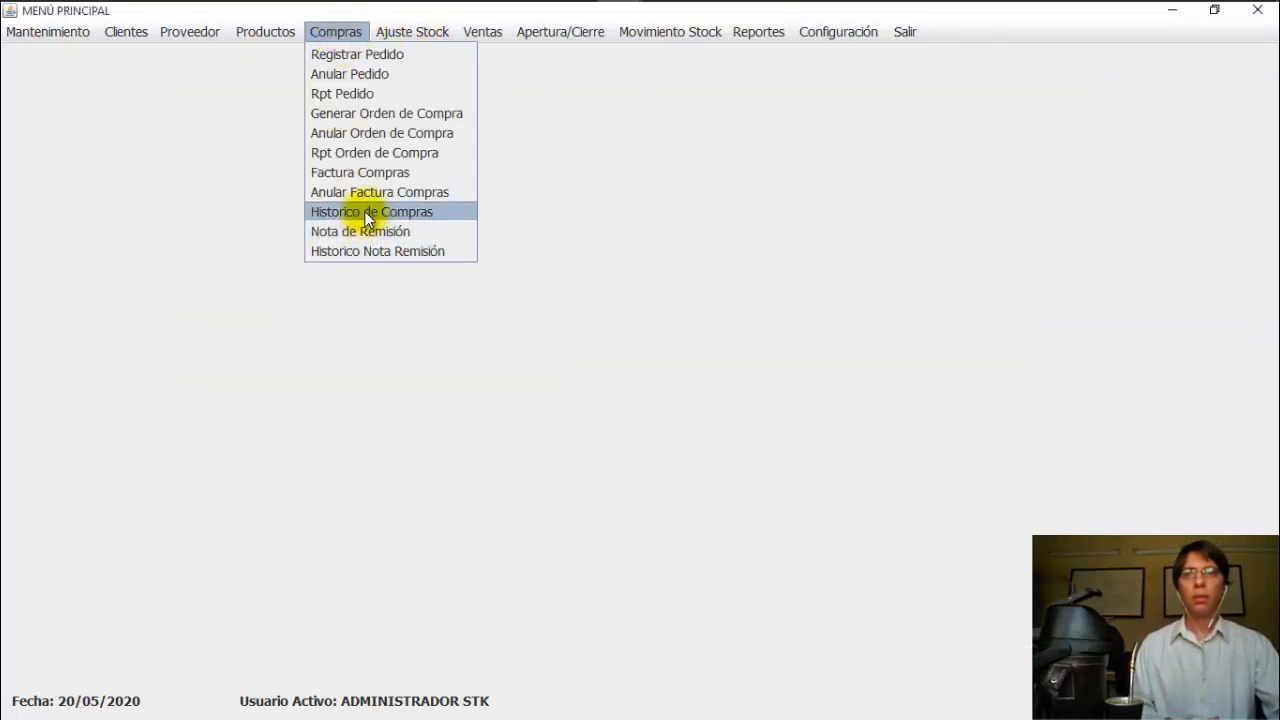
# Step: List purchases dated 20-05-2020 in Historico de Compras
pyautogui.click(367, 213)
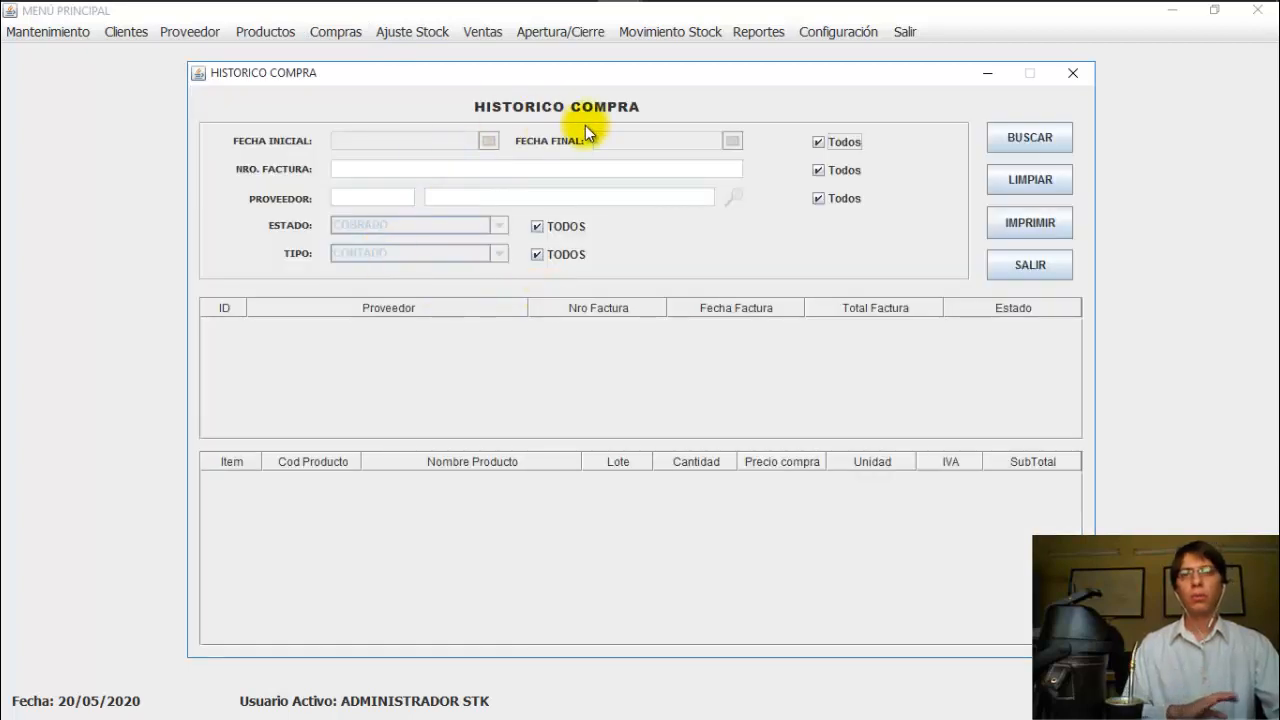
pyautogui.click(818, 142)
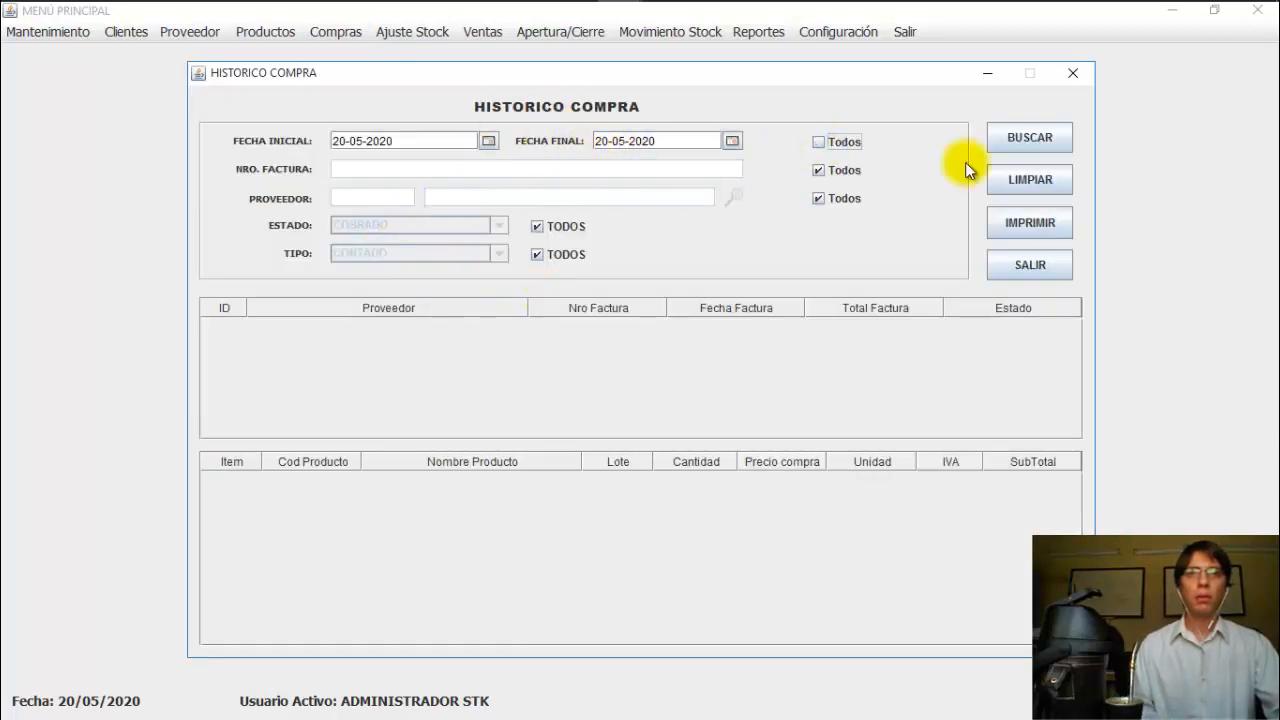
pyautogui.click(1060, 145)
# Step: Confirm FERRETERIA 3M invoice shows 90 Manzana in CC02, close history, and show the Ajuste Stock slide
pyautogui.click(747, 326)
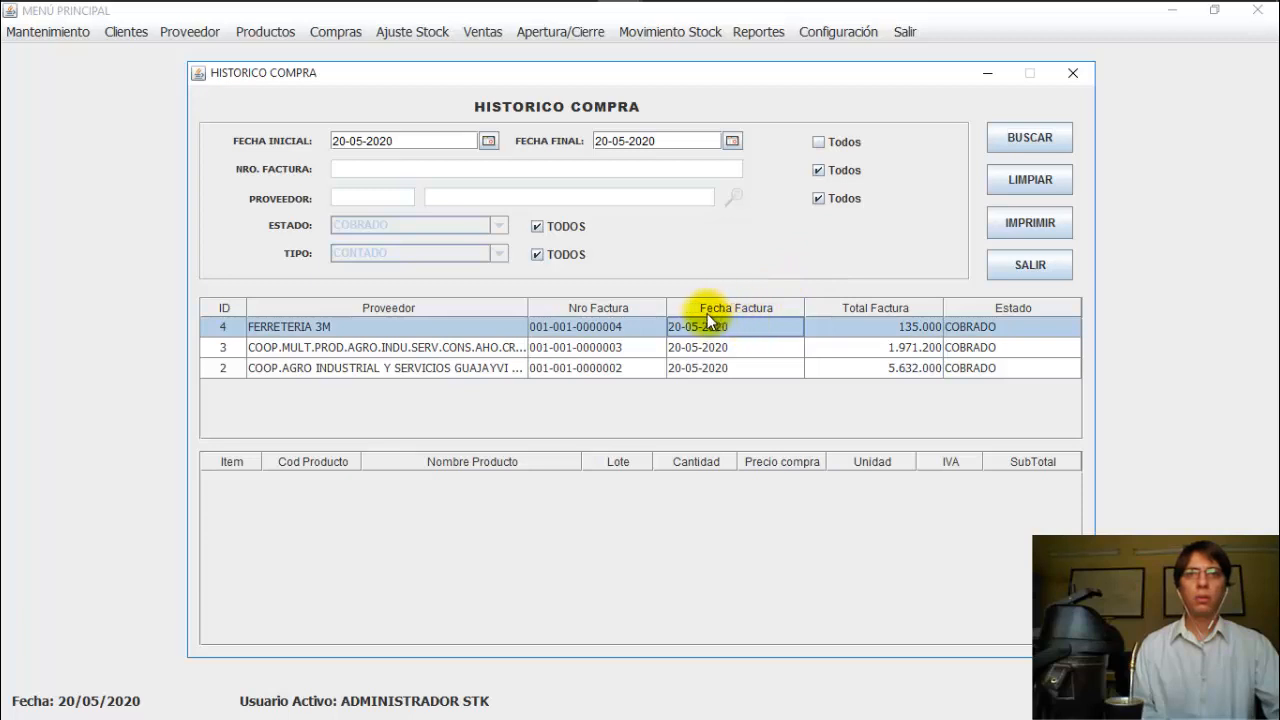
pyautogui.click(480, 330)
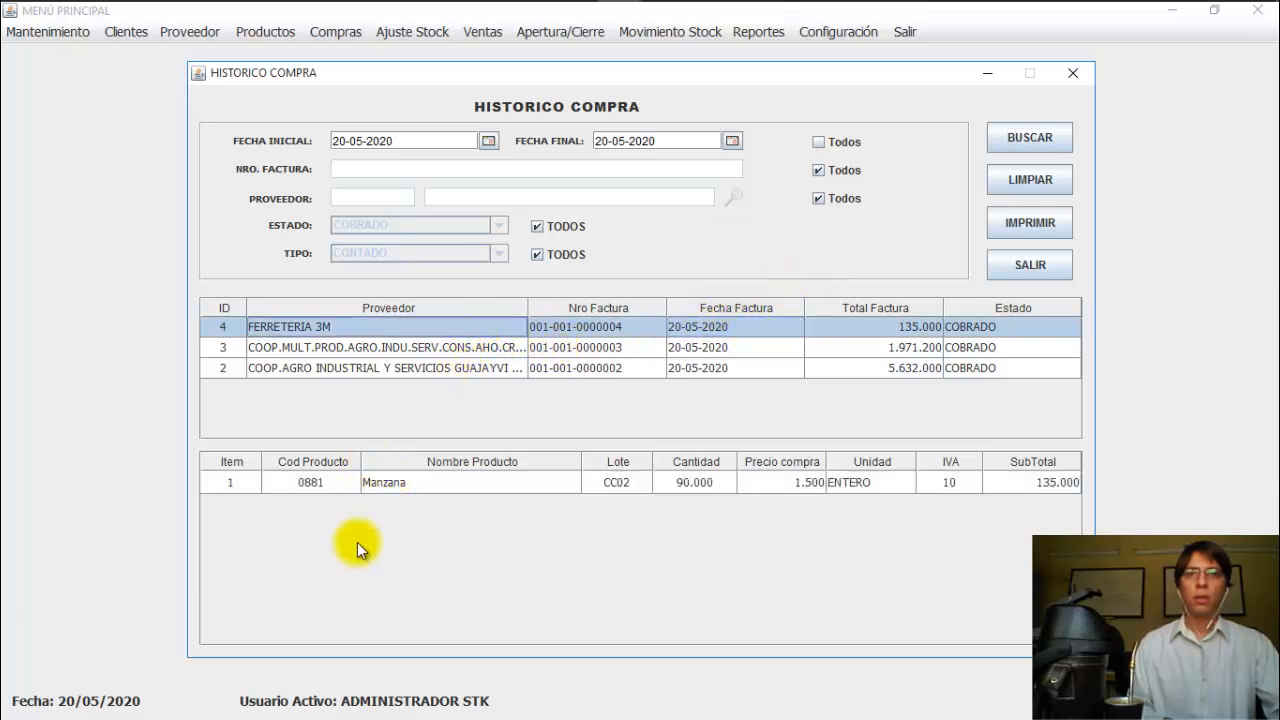
pyautogui.click(1017, 270)
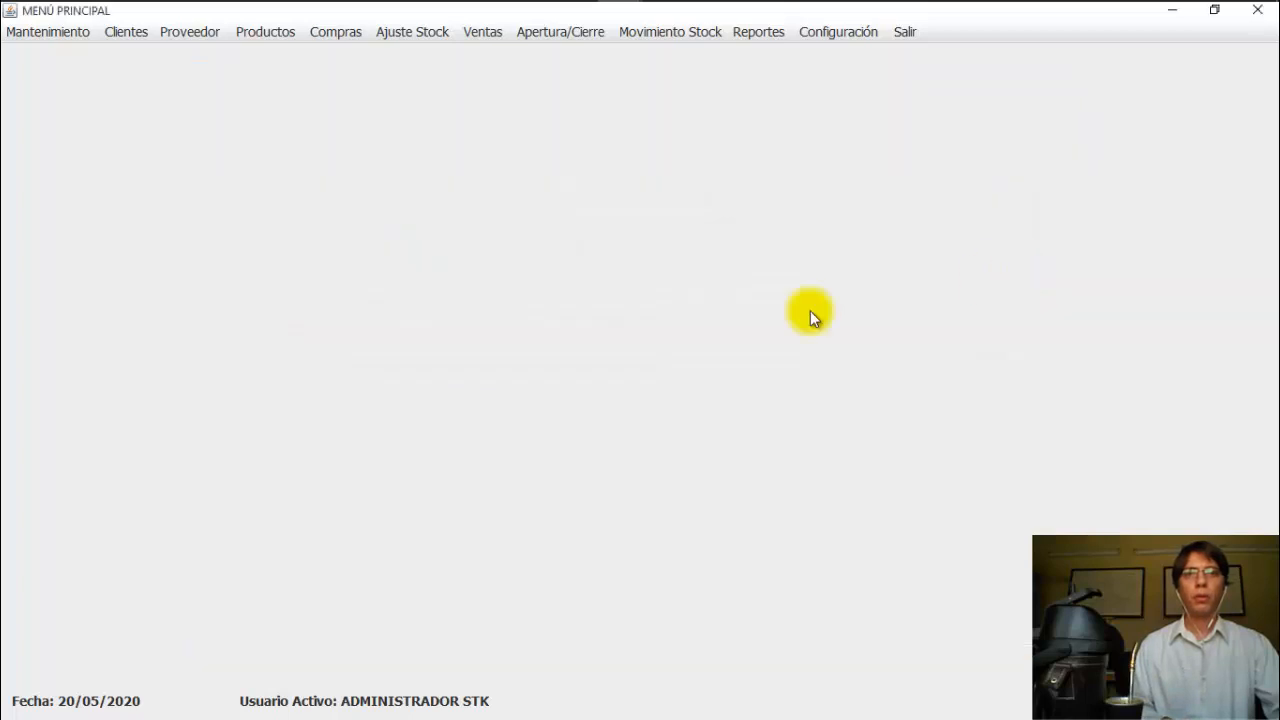
pyautogui.moveTo(620, 15)
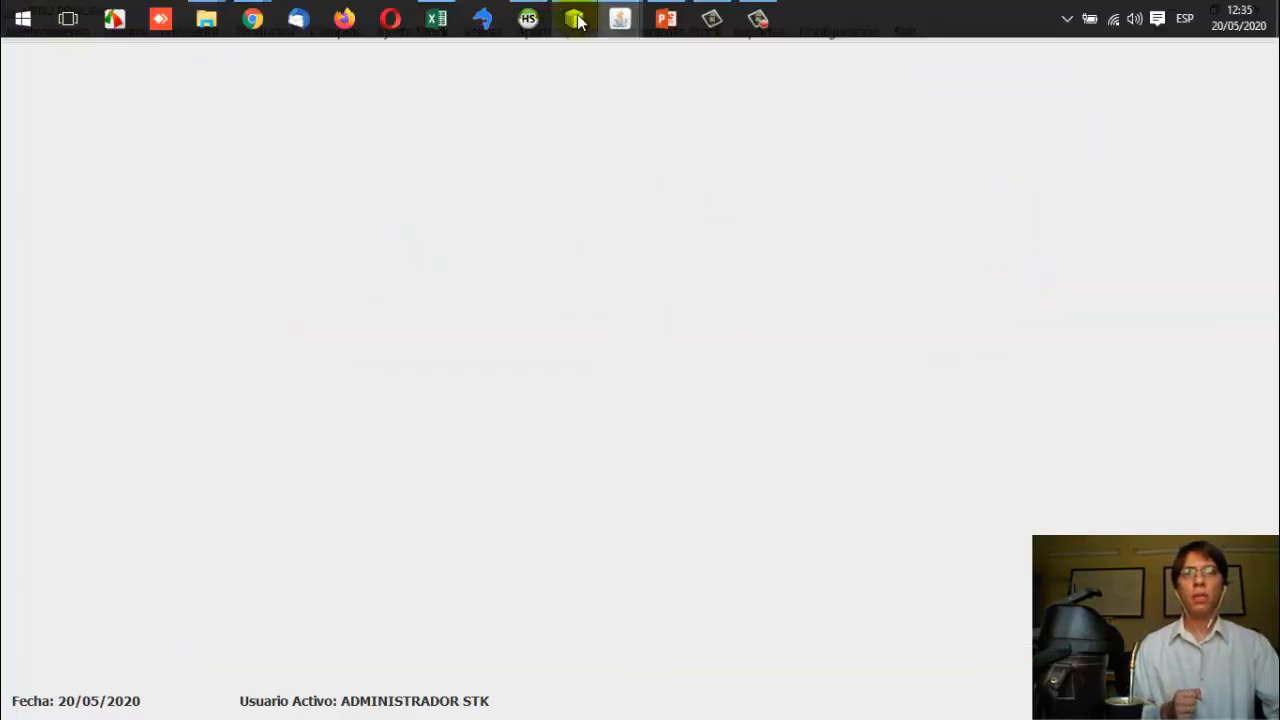
pyautogui.click(660, 24)
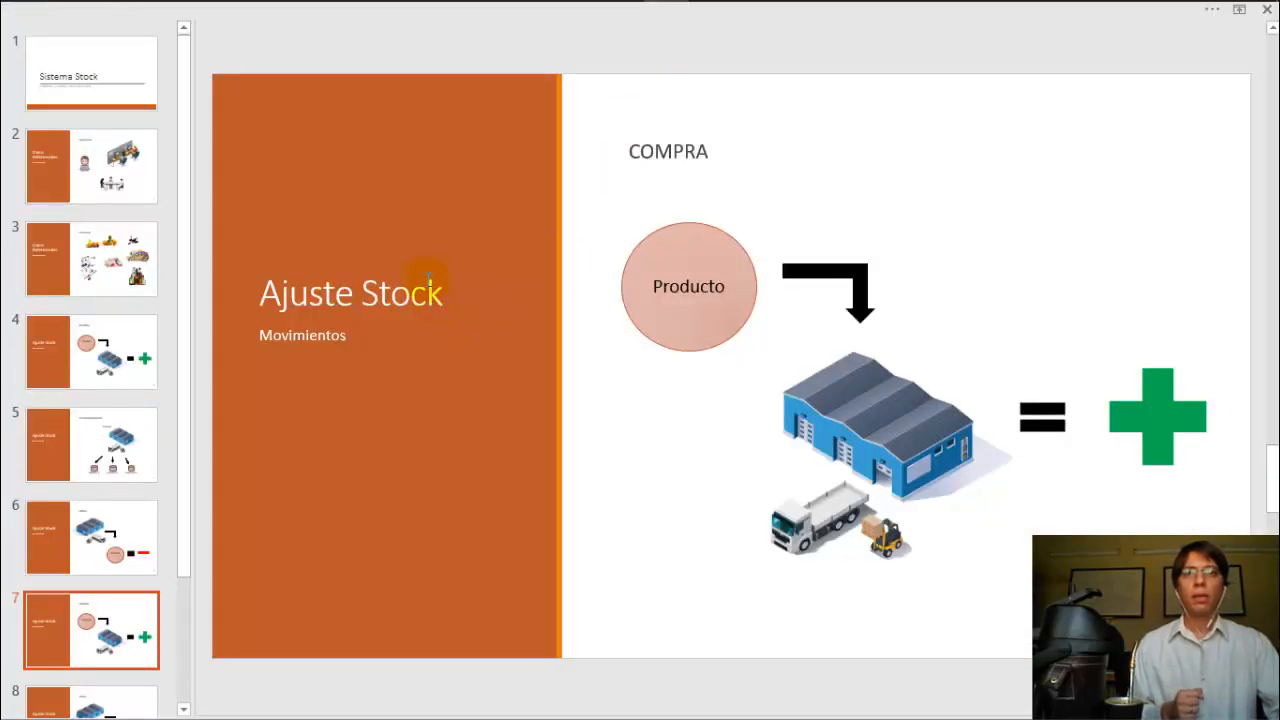
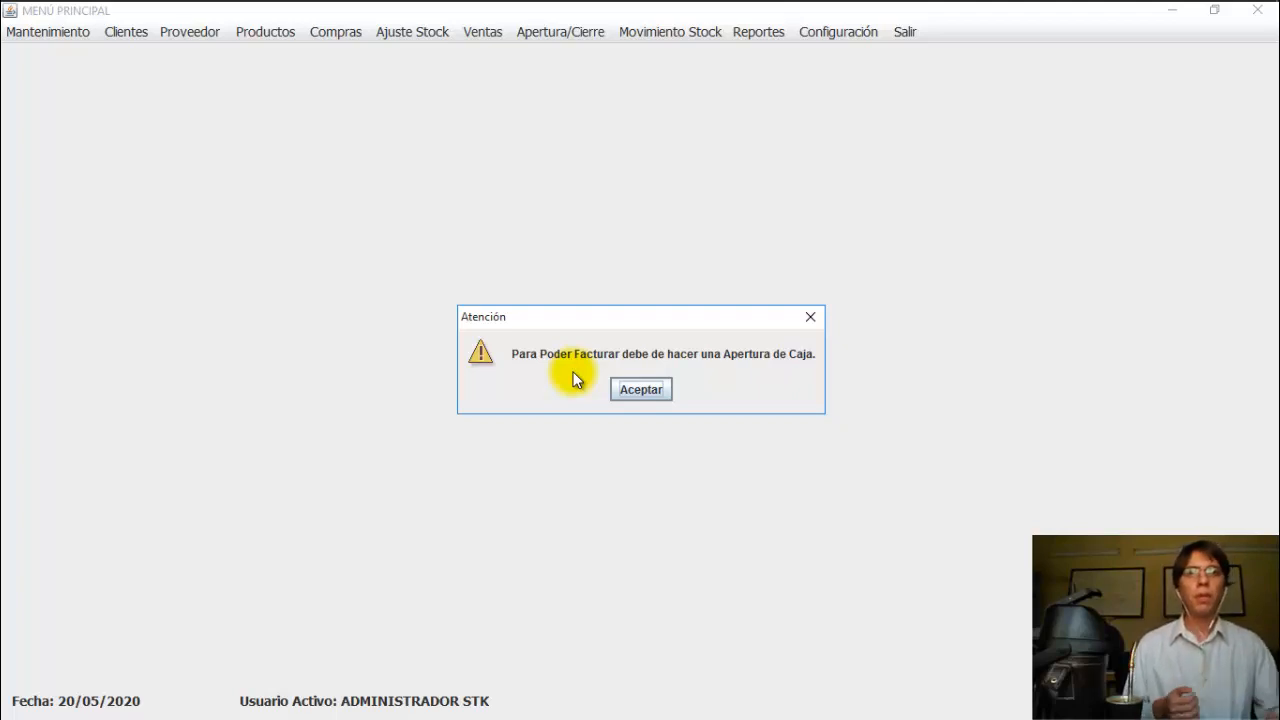
# Step: Acknowledge the warning about opening the cash register
pyautogui.click(638, 398)
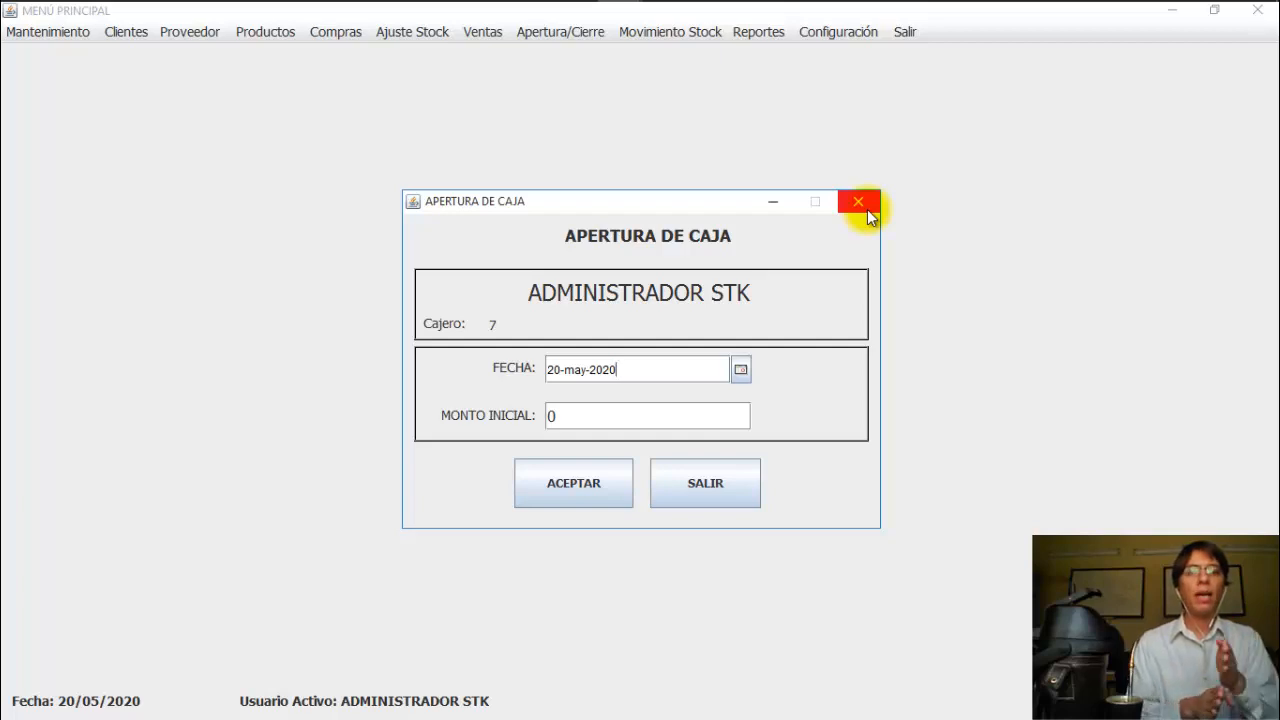
# Step: Present the 'Apertura-Cierre de Caja' slide, then bring back the 20-may-2020 cash-opening form
pyautogui.moveTo(810, 24)
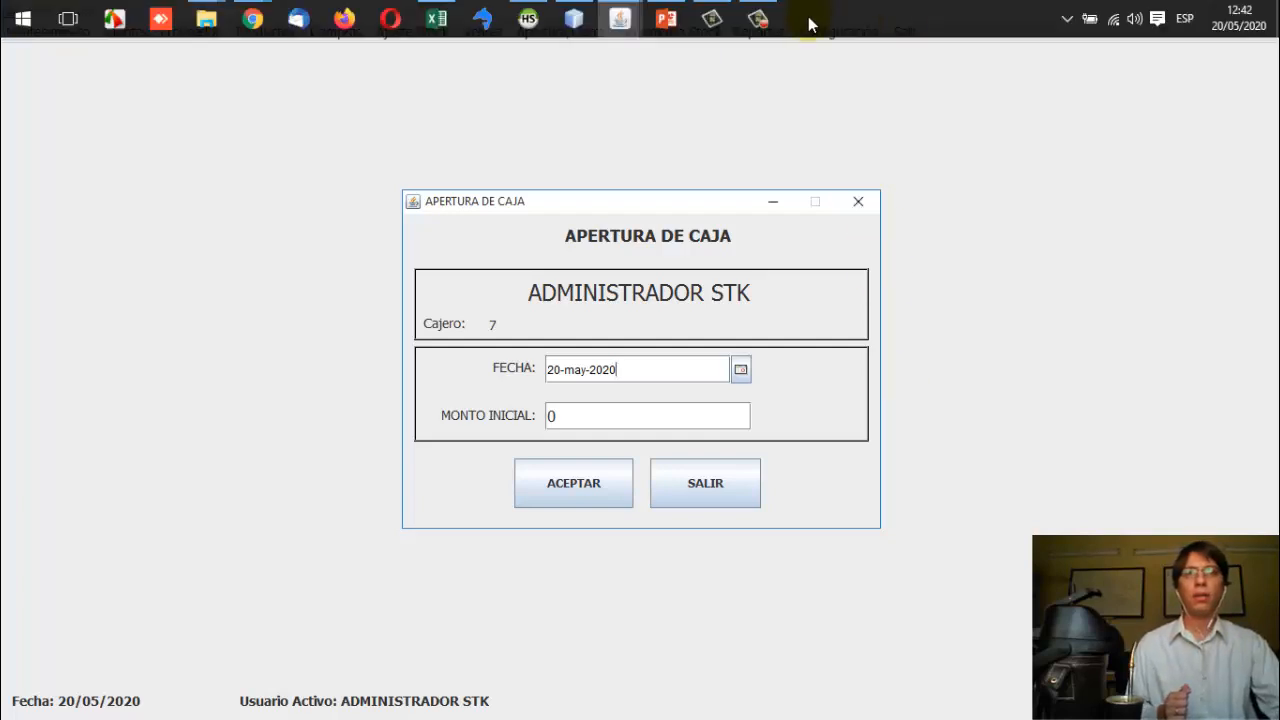
pyautogui.moveTo(666, 18)
pyautogui.click(642, 115)
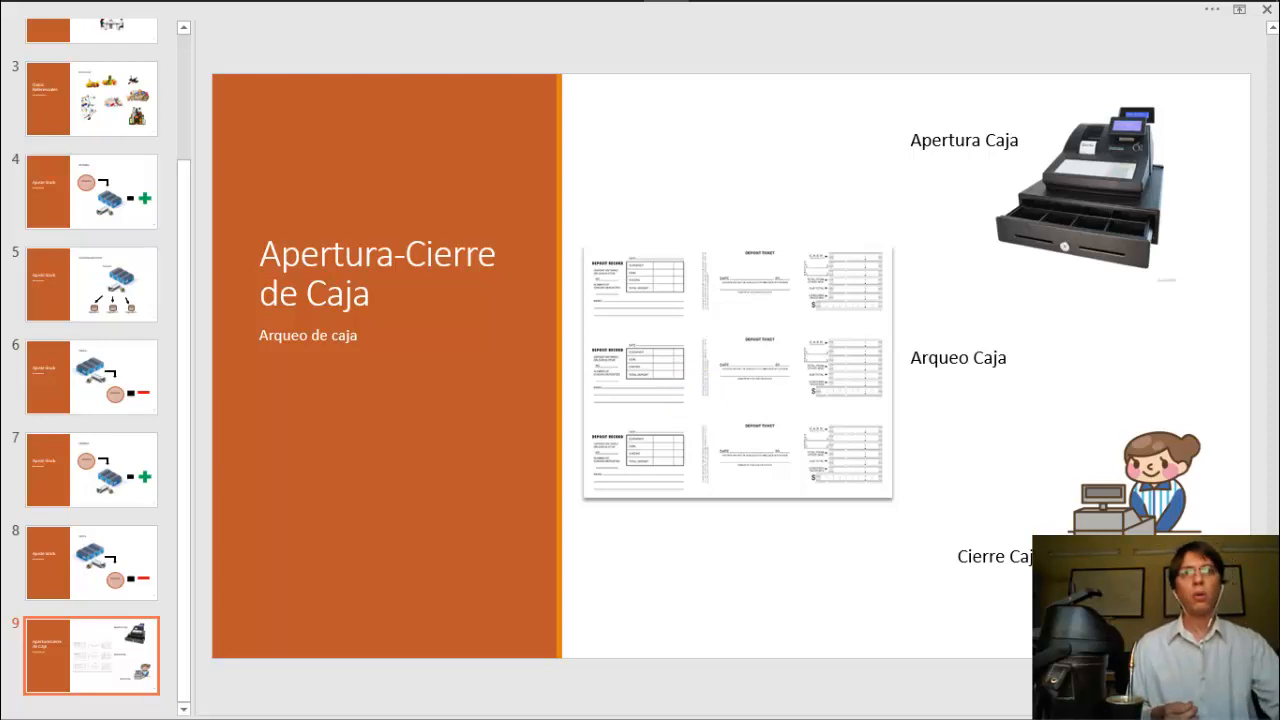
pyautogui.moveTo(635, 26)
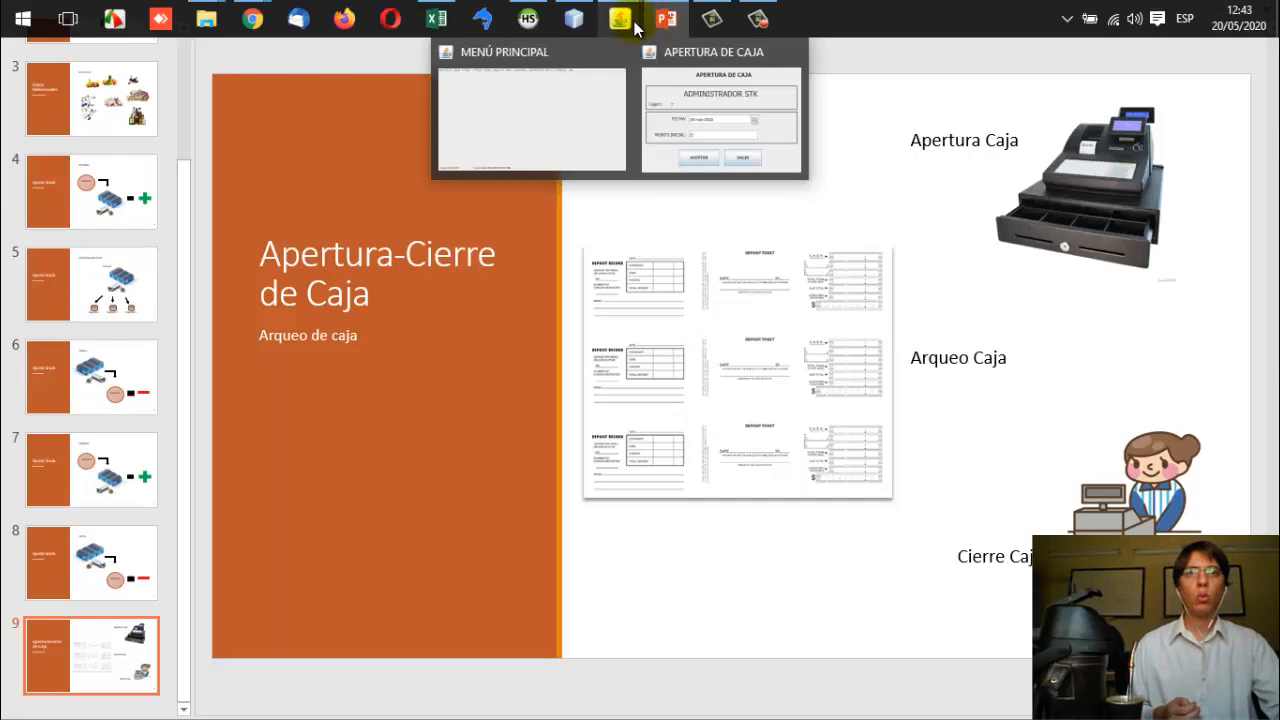
pyautogui.click(687, 88)
# Step: Open the cash register with a 0 starting amount and acknowledge the success message
pyautogui.click(560, 480)
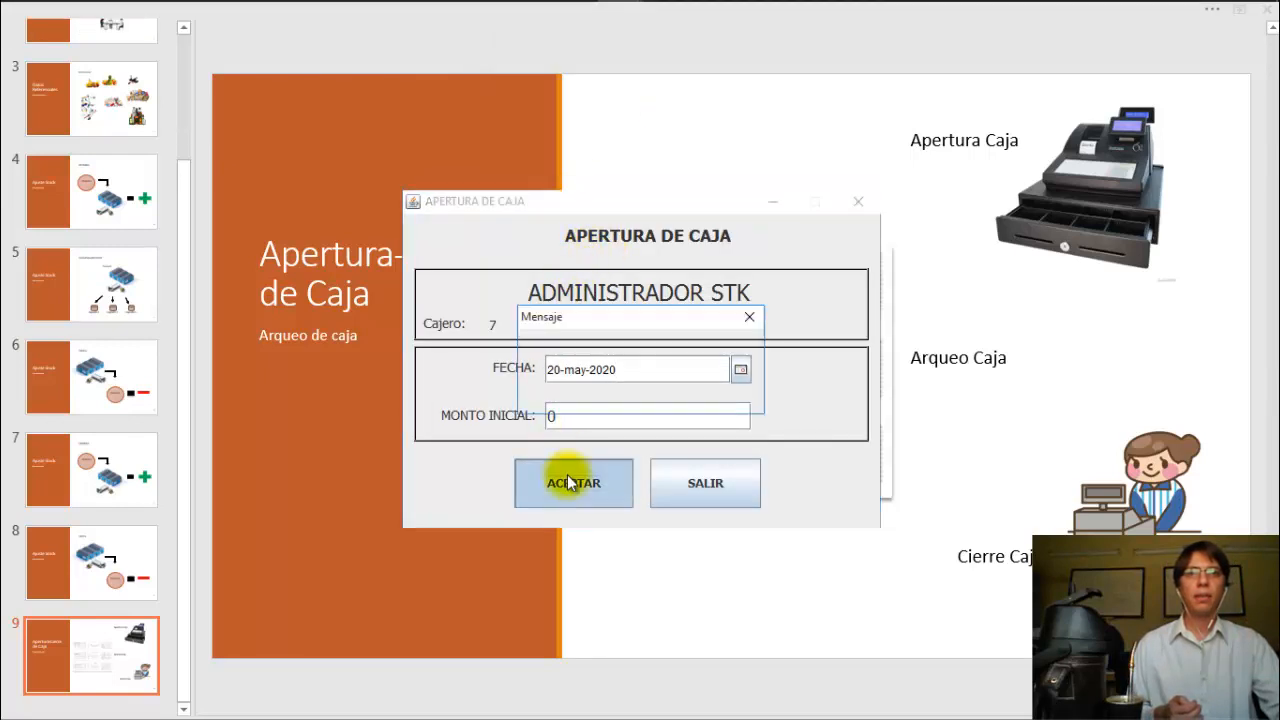
pyautogui.click(625, 392)
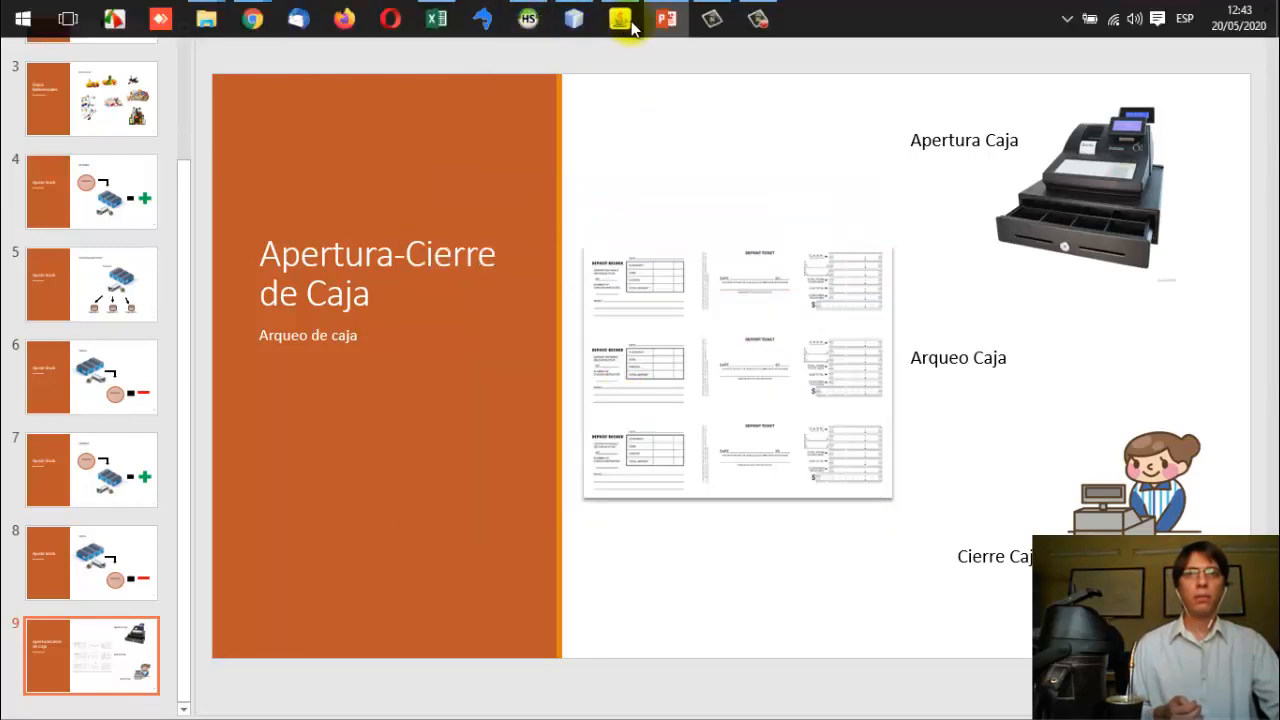
pyautogui.click(621, 14)
# Step: Confirm Ventas > Facturación now opens, exit it, and bring up Cierre de Caja
pyautogui.click(485, 33)
pyautogui.click(527, 54)
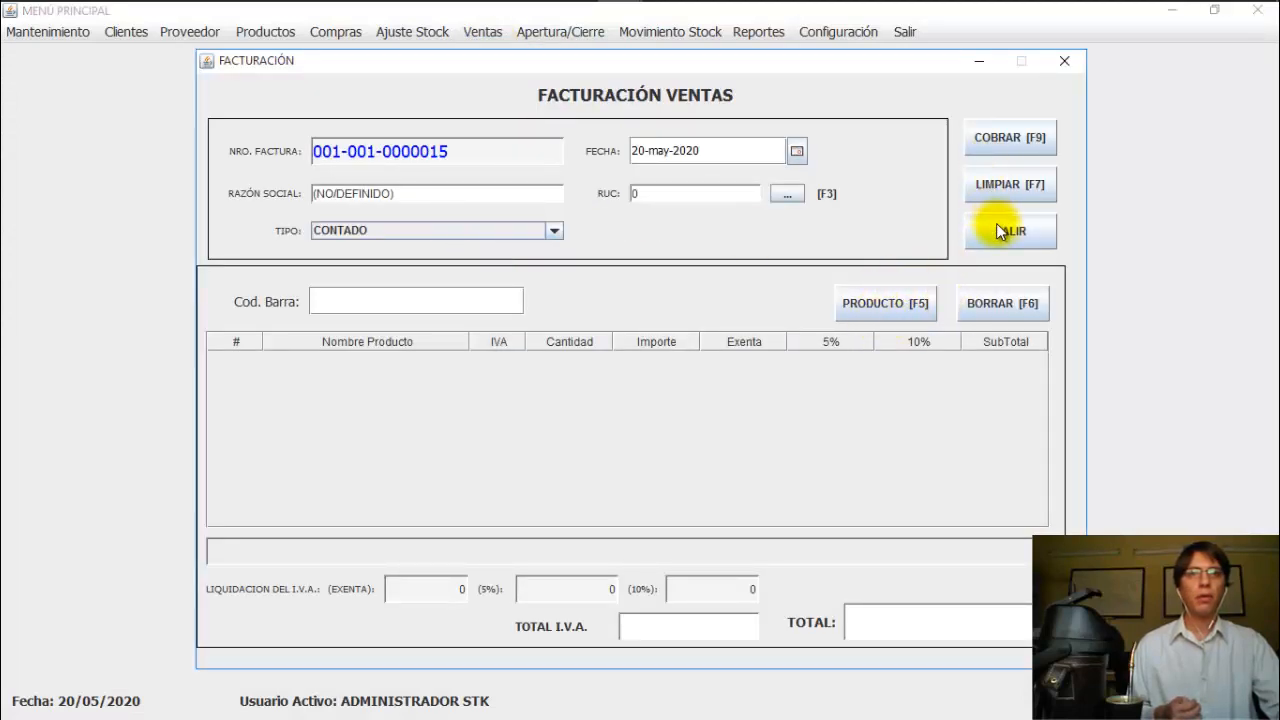
pyautogui.click(1005, 231)
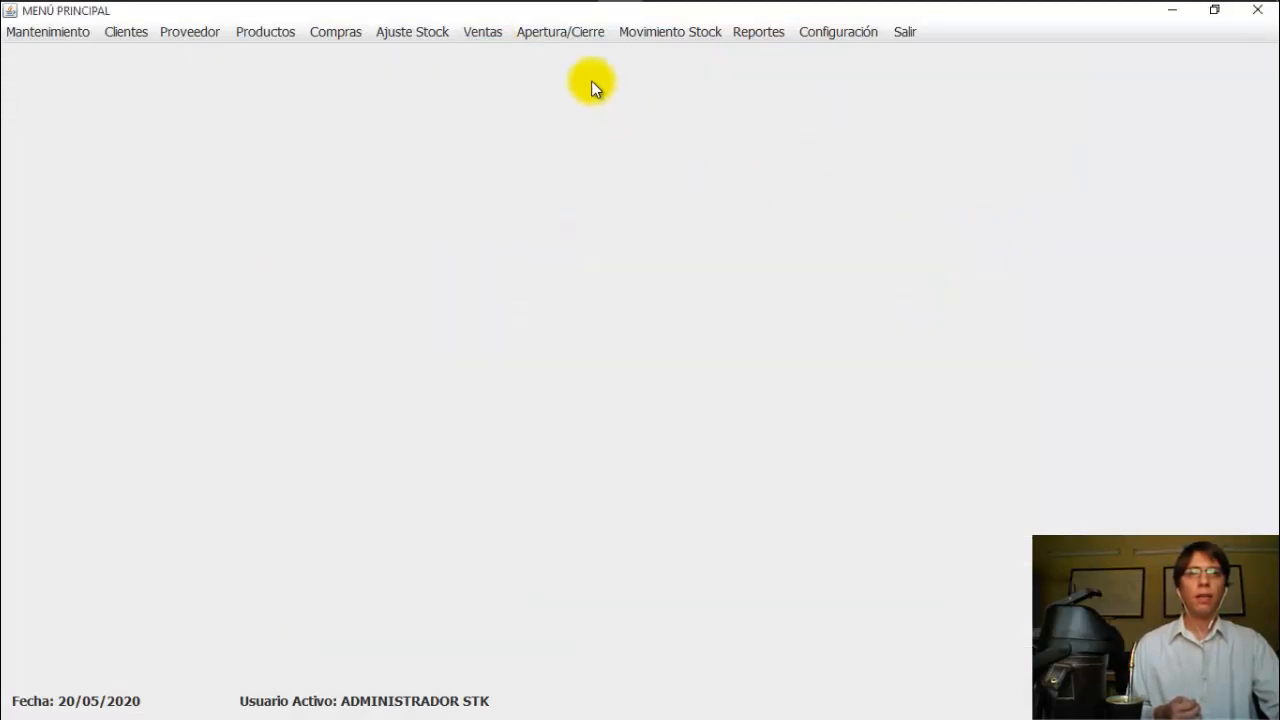
pyautogui.click(547, 29)
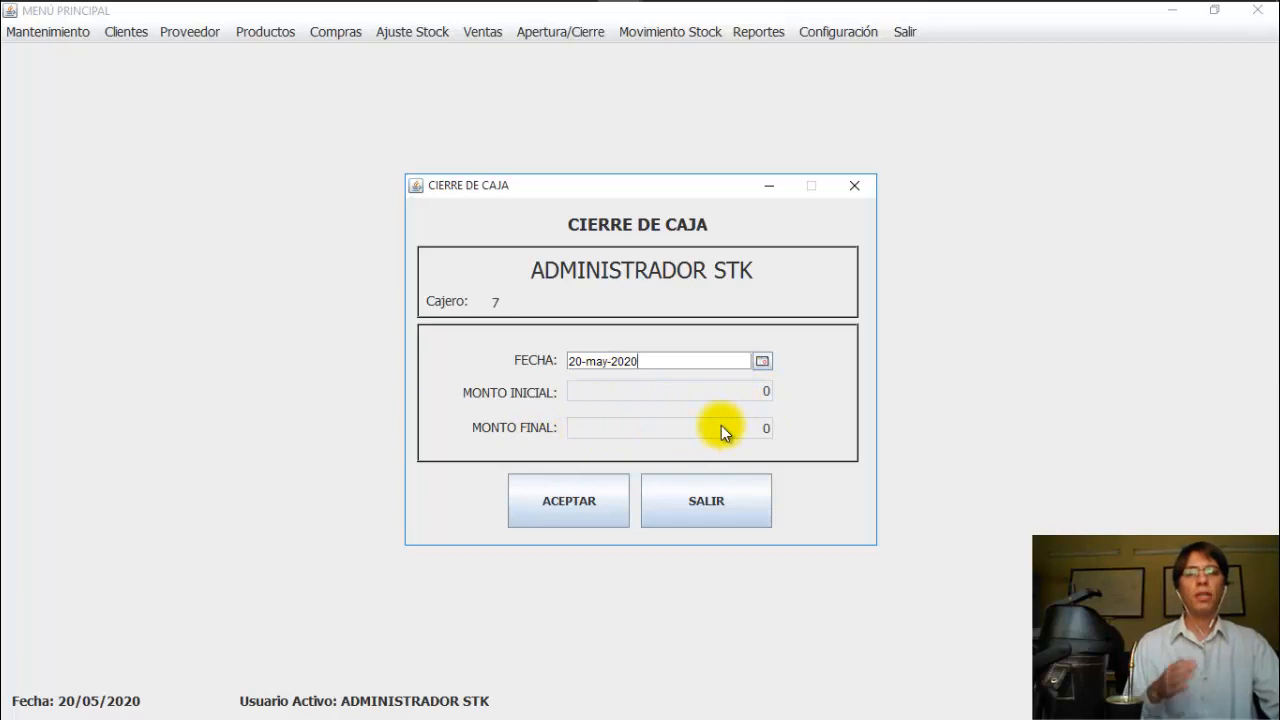
# Step: Exit the Cierre de Caja form with SALIR, leaving the register open
pyautogui.click(709, 505)
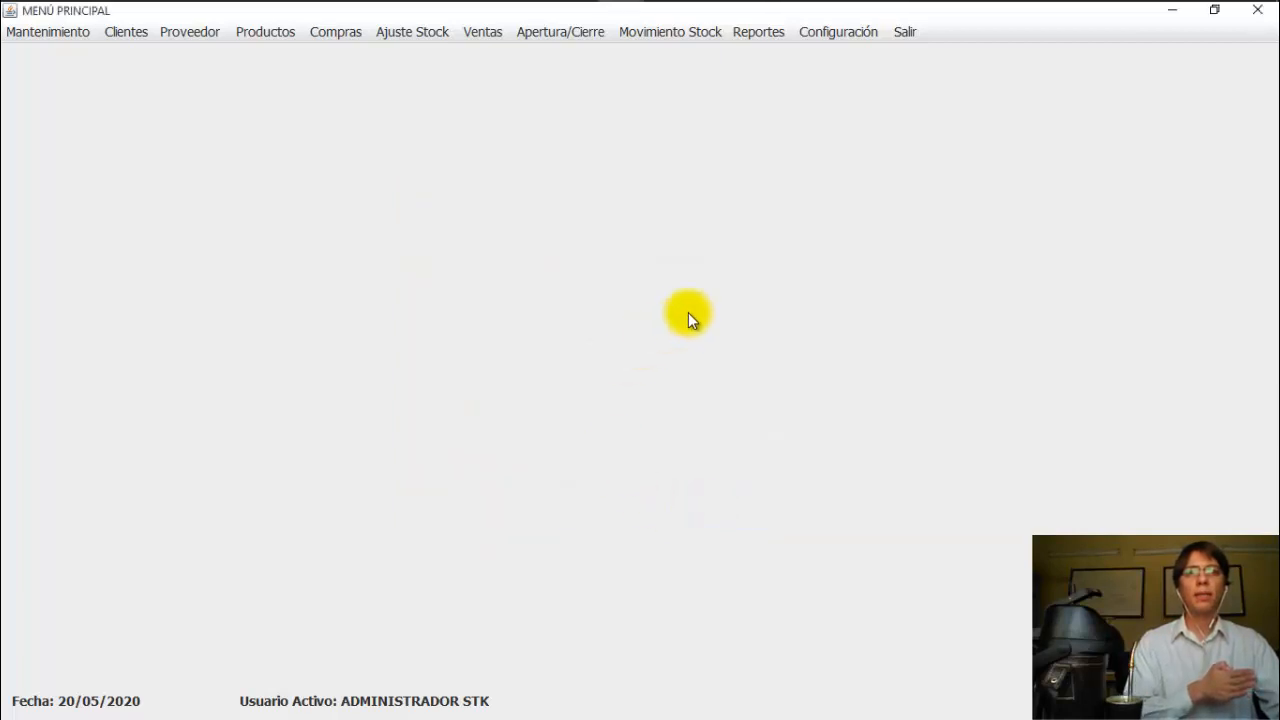
pyautogui.moveTo(685, 10)
pyautogui.moveTo(632, 26)
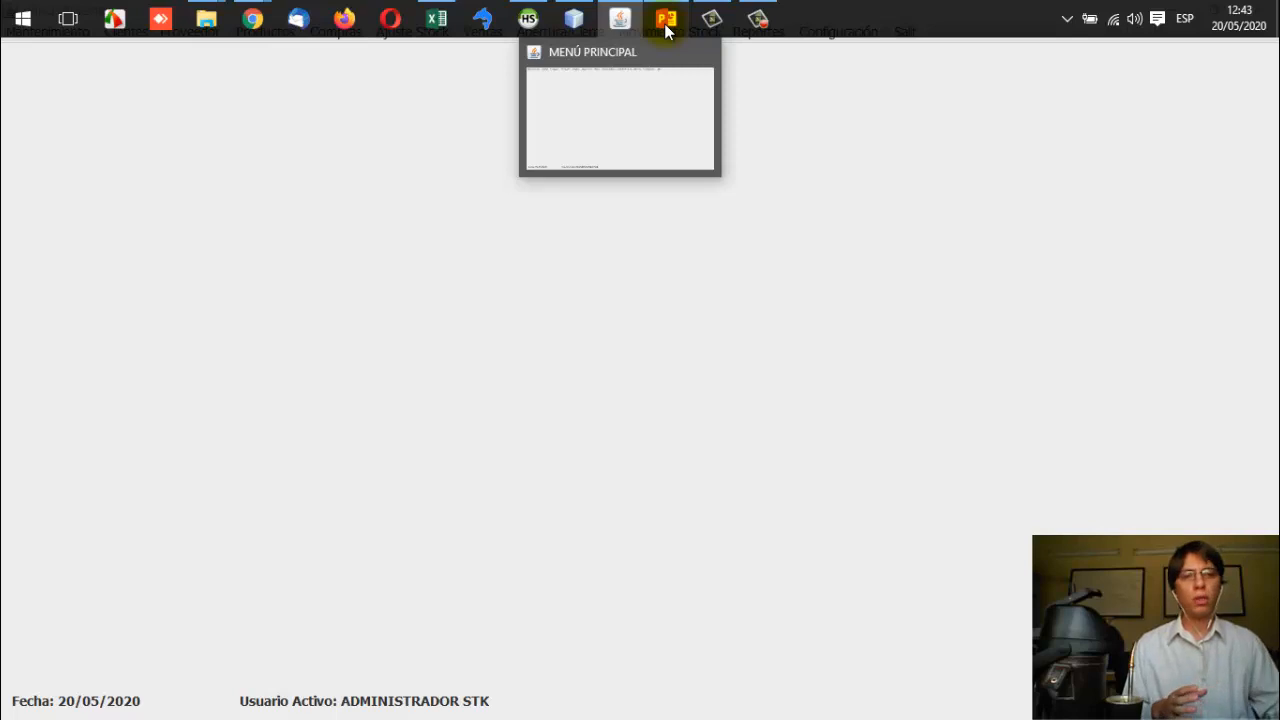
pyautogui.click(666, 22)
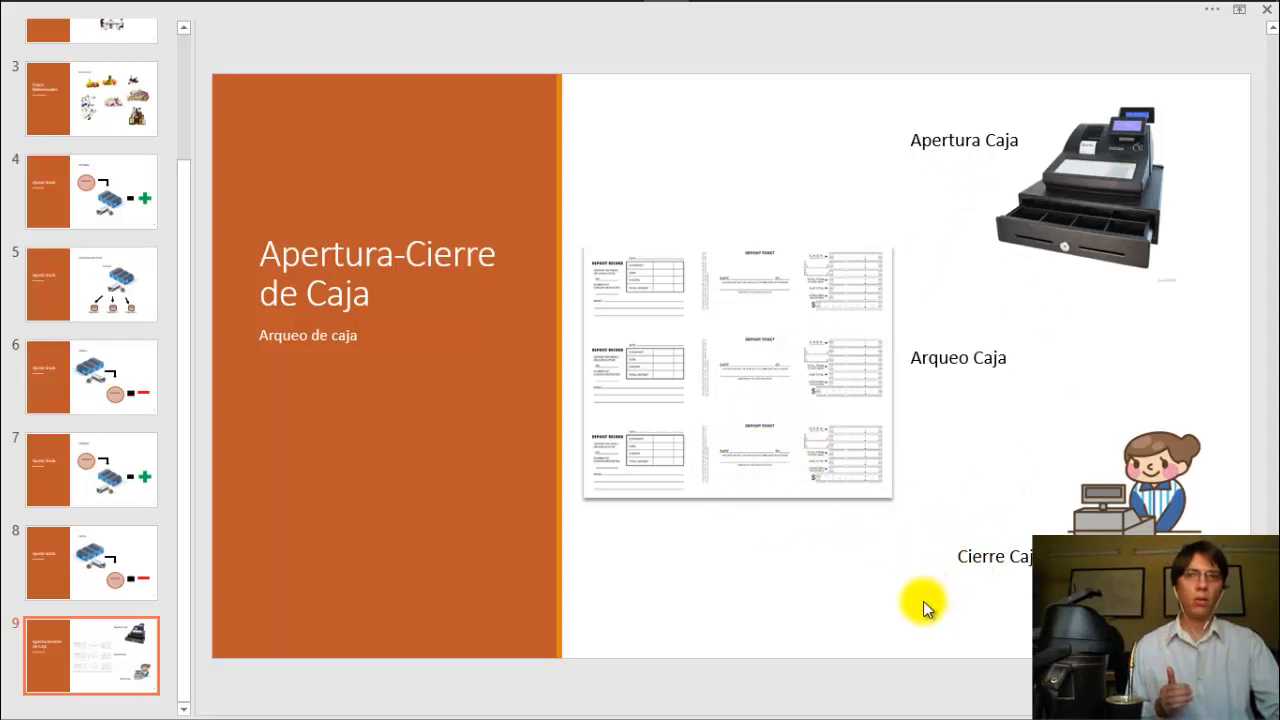
pyautogui.click(620, 18)
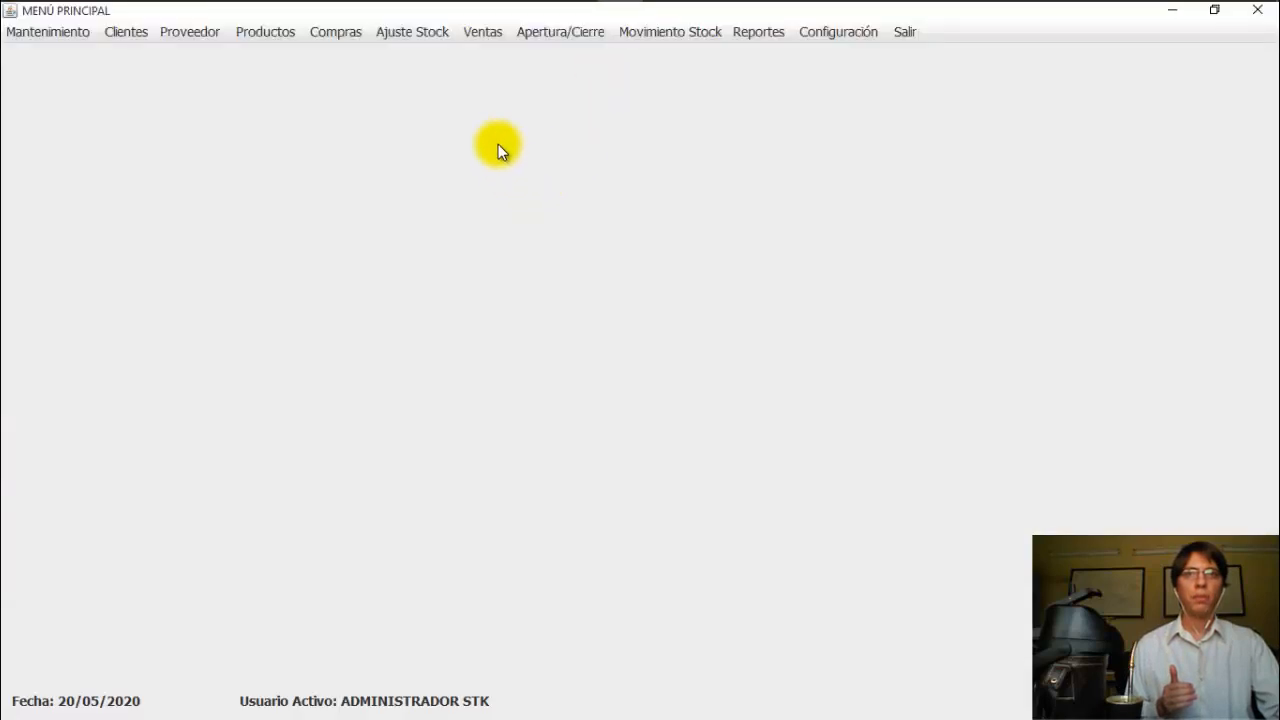
# Step: Reopen and exit the 20-may-2020 Cierre de Caja form, then show the Reportes menu
pyautogui.click(565, 29)
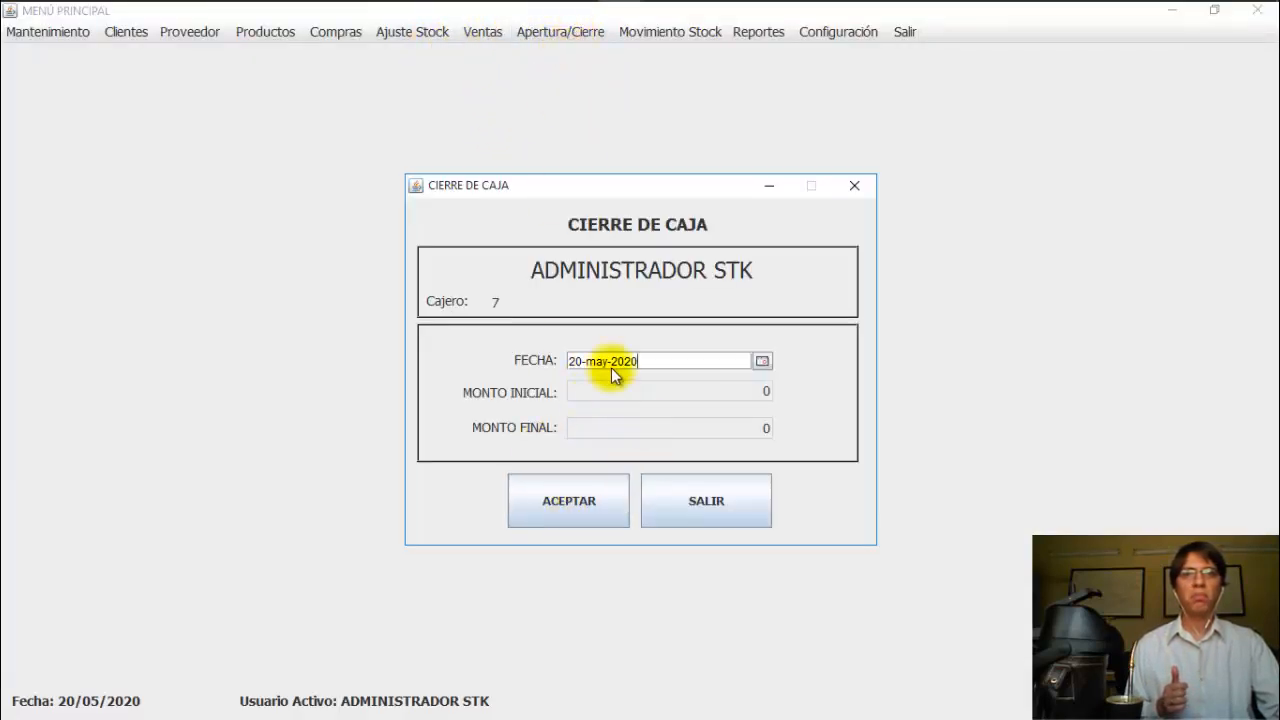
pyautogui.click(705, 490)
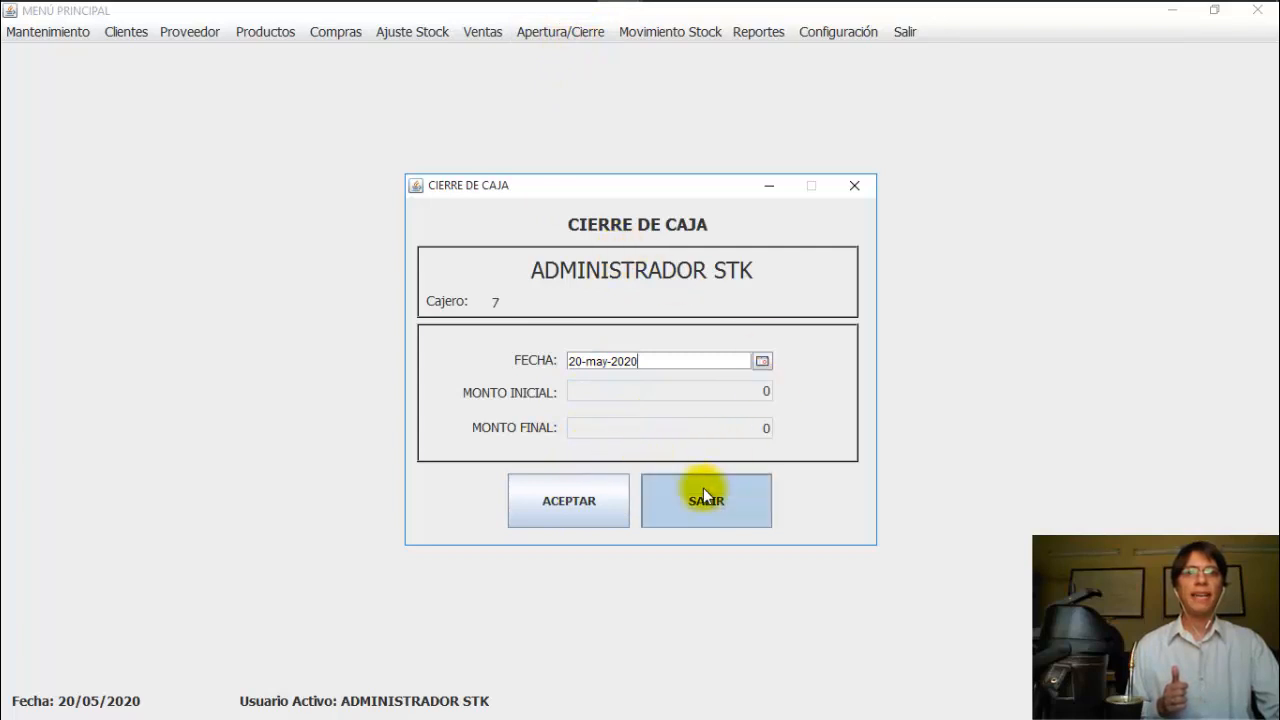
pyautogui.click(770, 34)
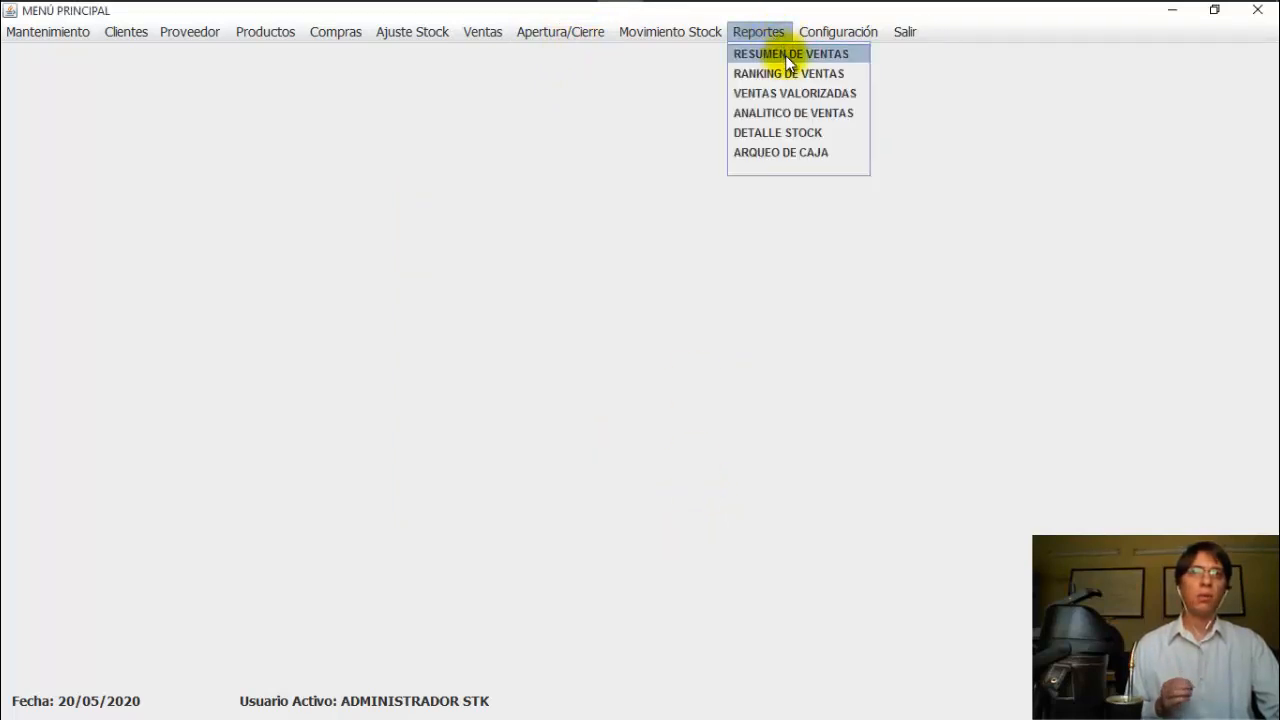
# Step: Preview the 20-05-2020 RENDICION settlement for two invoices totalling 70.000, then close the report
pyautogui.click(785, 55)
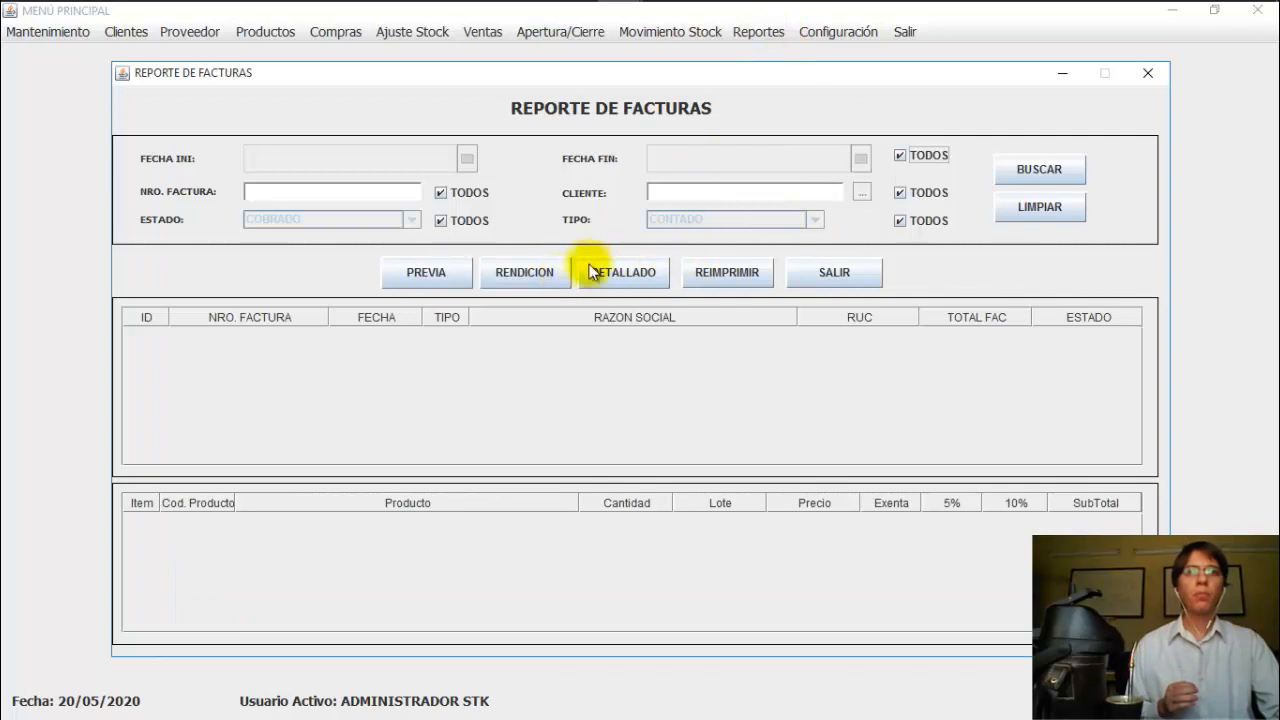
pyautogui.click(899, 156)
pyautogui.click(1036, 172)
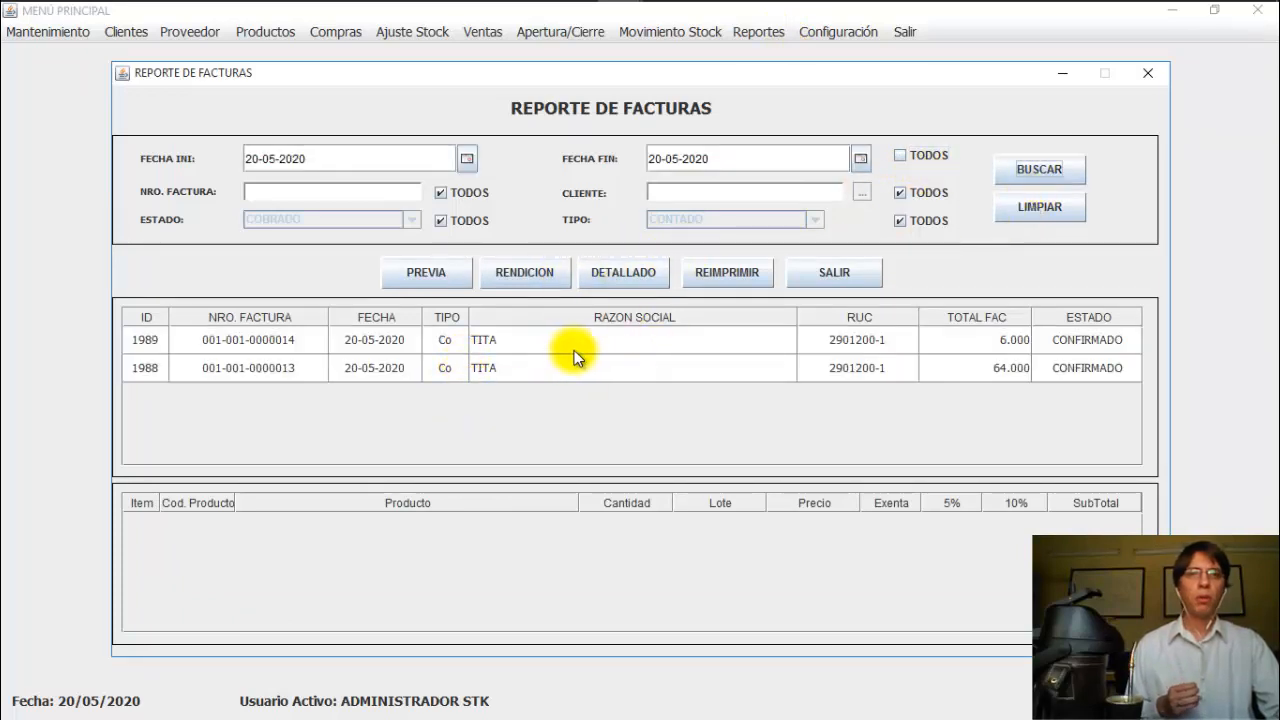
pyautogui.click(540, 273)
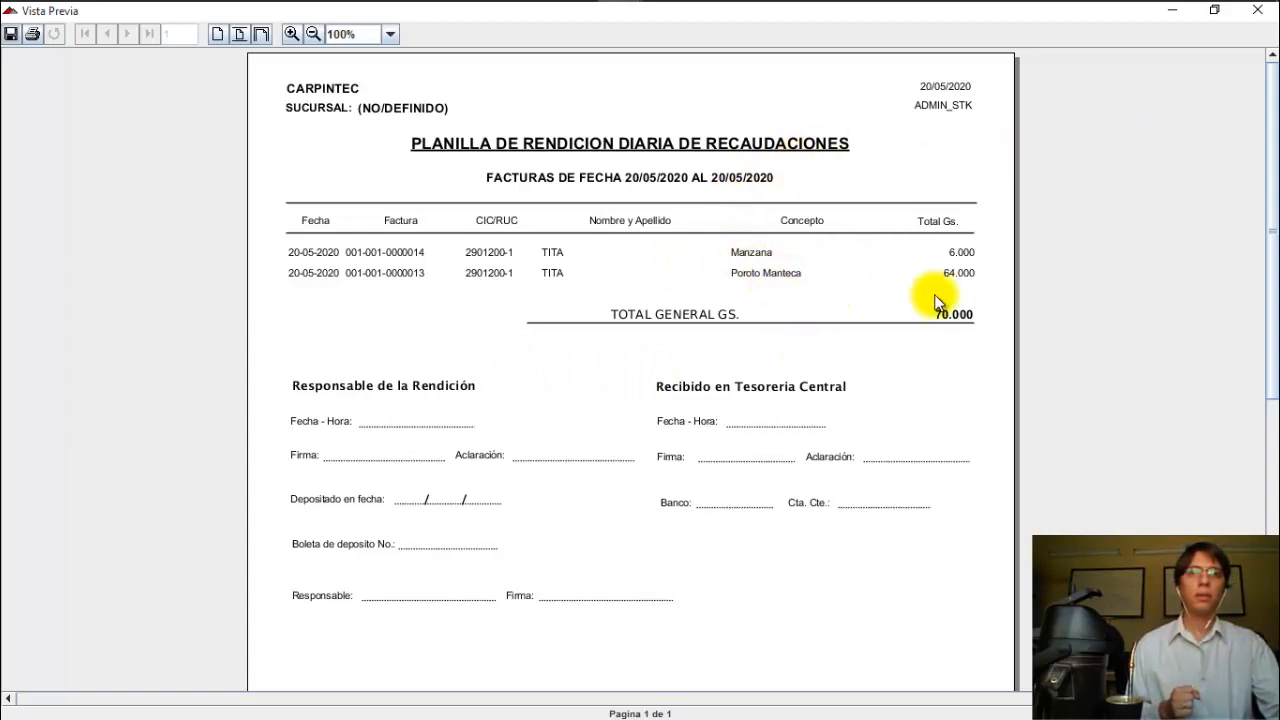
pyautogui.click(1257, 10)
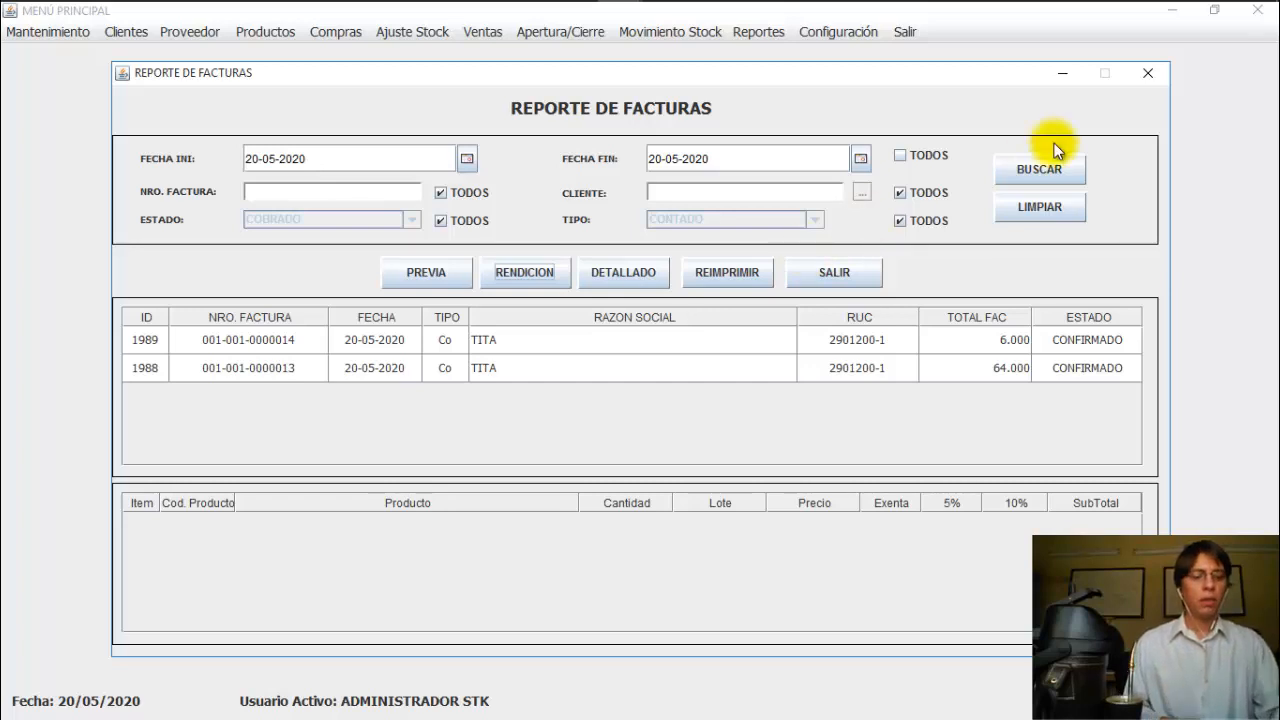
pyautogui.hotkey('alt', 'F4')
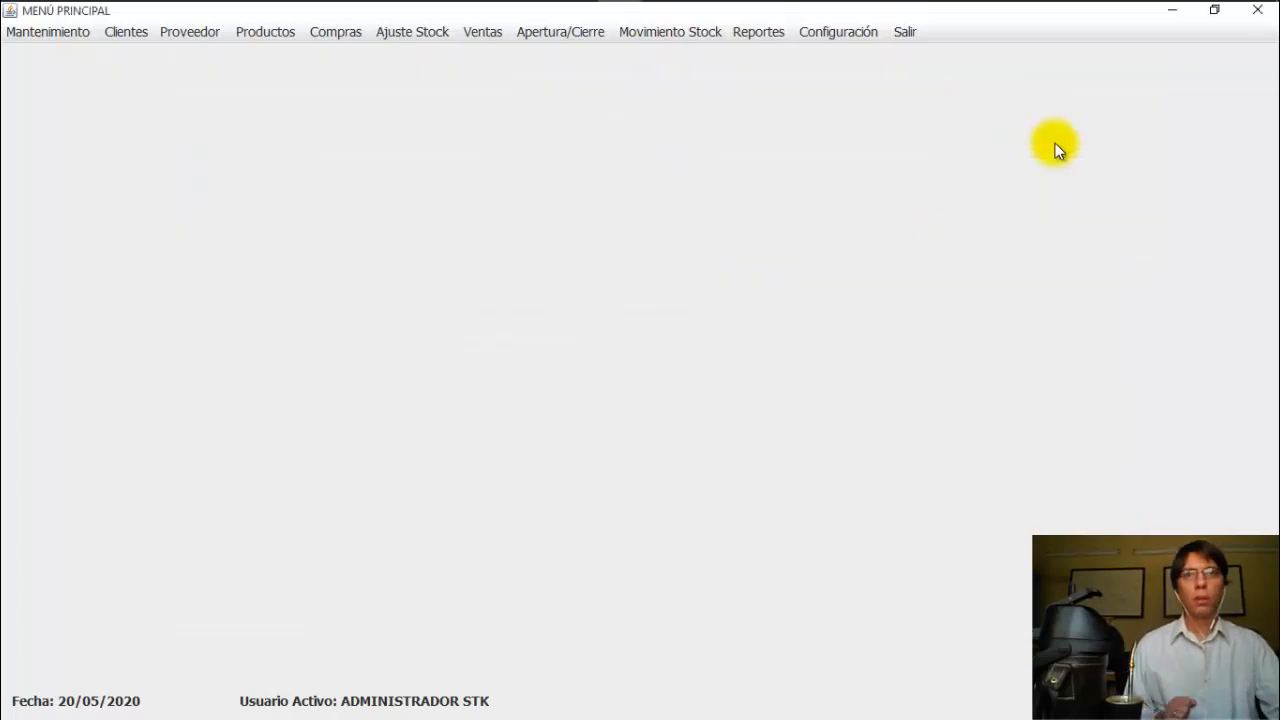
# Step: Set up the ARQUEO DE CAJA report for 29-01-2020 and the chosen cashier
pyautogui.click(771, 34)
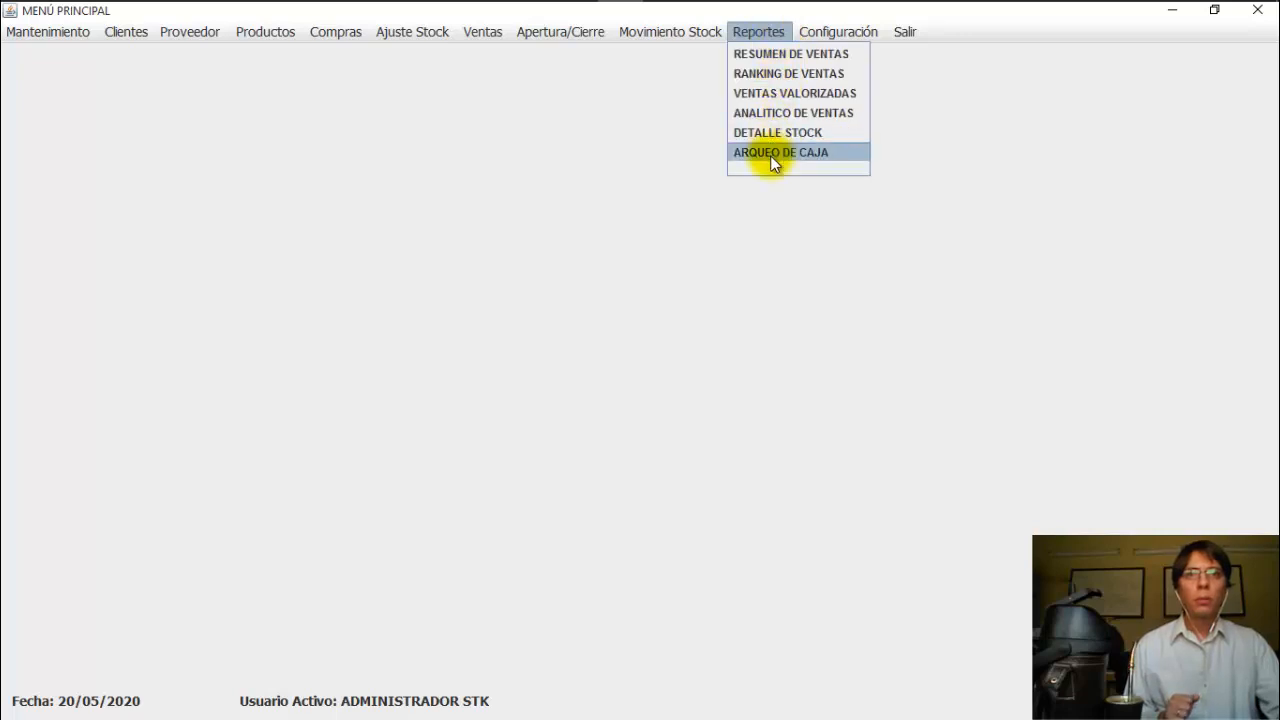
pyautogui.click(770, 153)
pyautogui.click(801, 342)
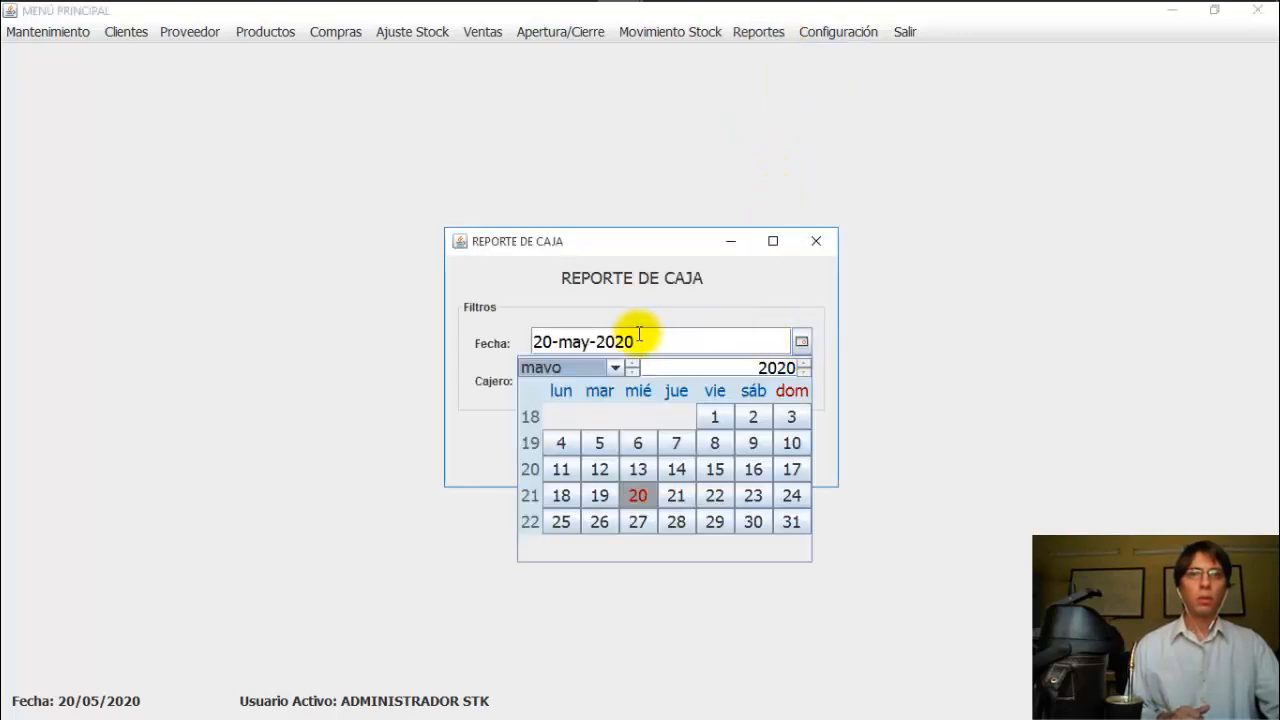
pyautogui.click(593, 370)
pyautogui.scroll(2, 607, 421)
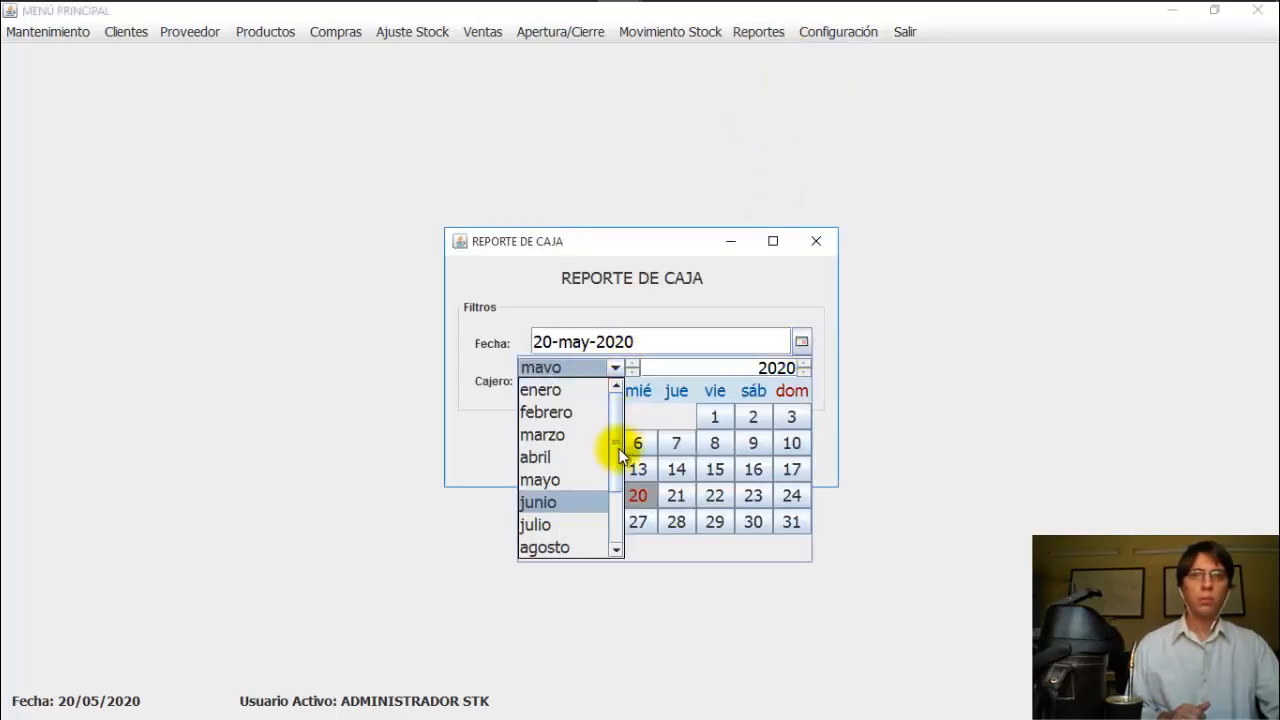
pyautogui.click(566, 389)
pyautogui.click(637, 526)
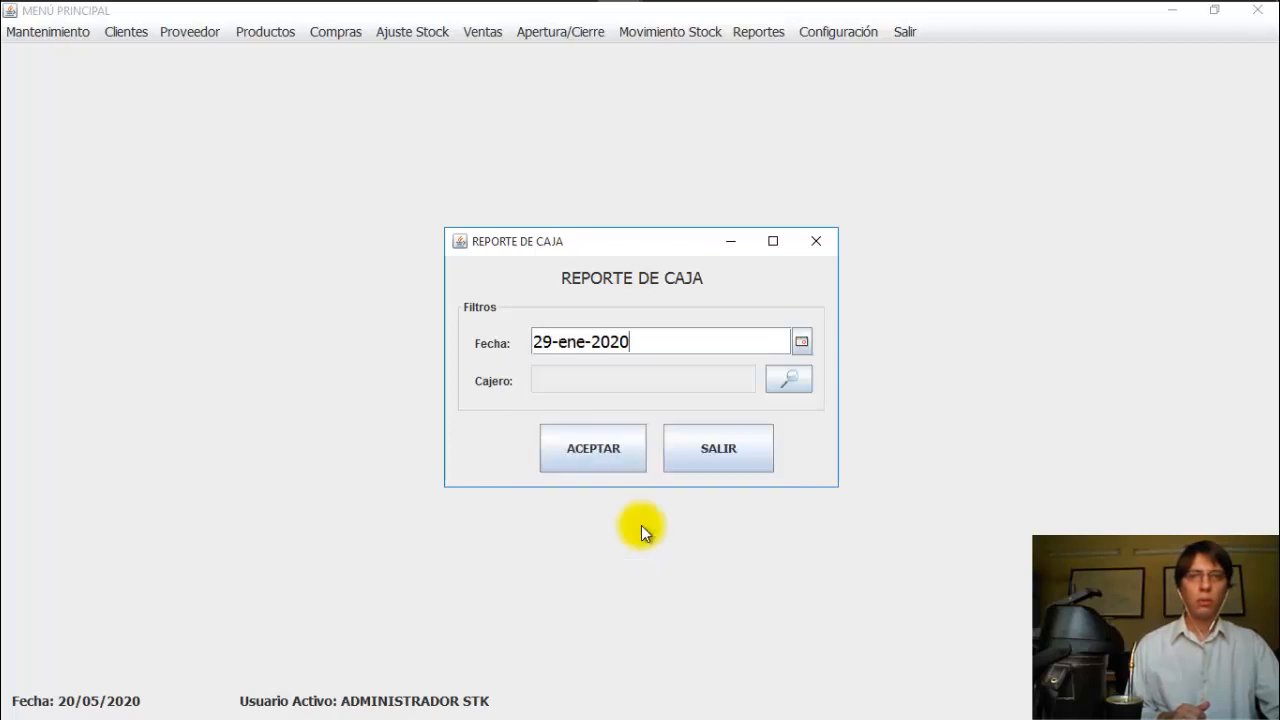
pyautogui.click(780, 386)
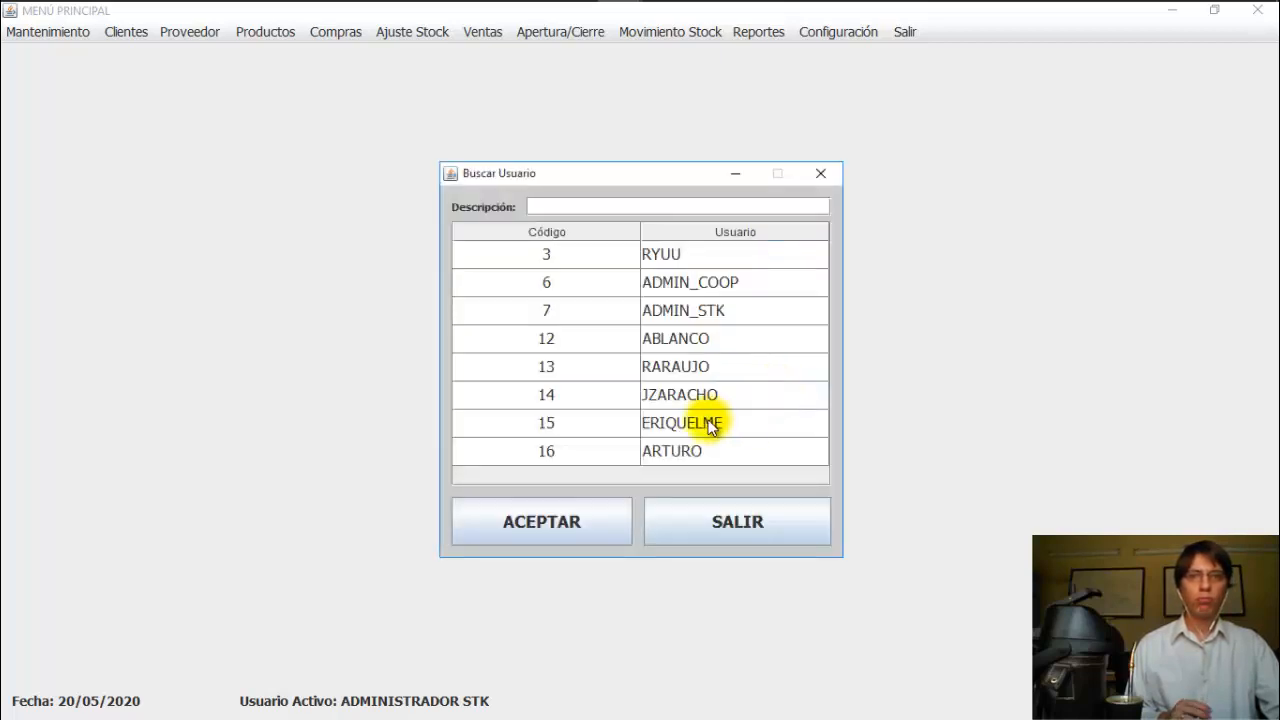
pyautogui.doubleClick(673, 397)
# Step: Preview Arqueo 270 showing 6.910.020 in cash, then close the preview and filter window
pyautogui.click(617, 447)
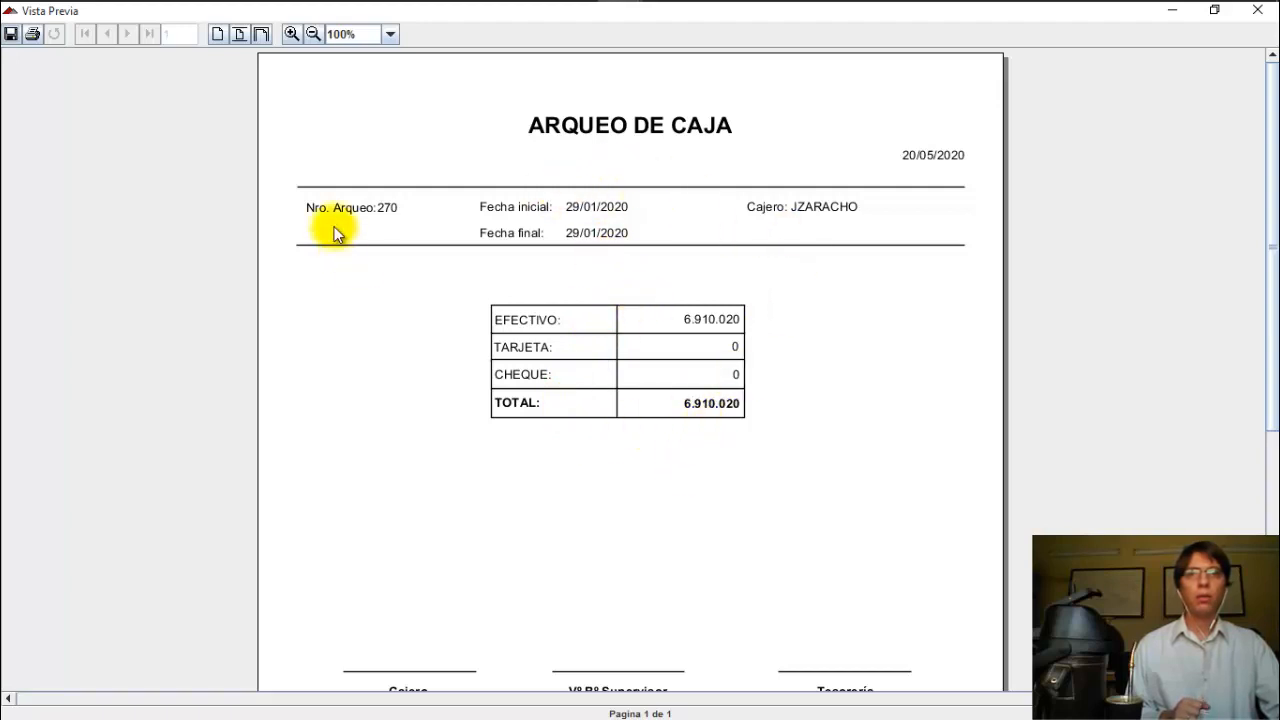
pyautogui.scroll(-3, 780, 380)
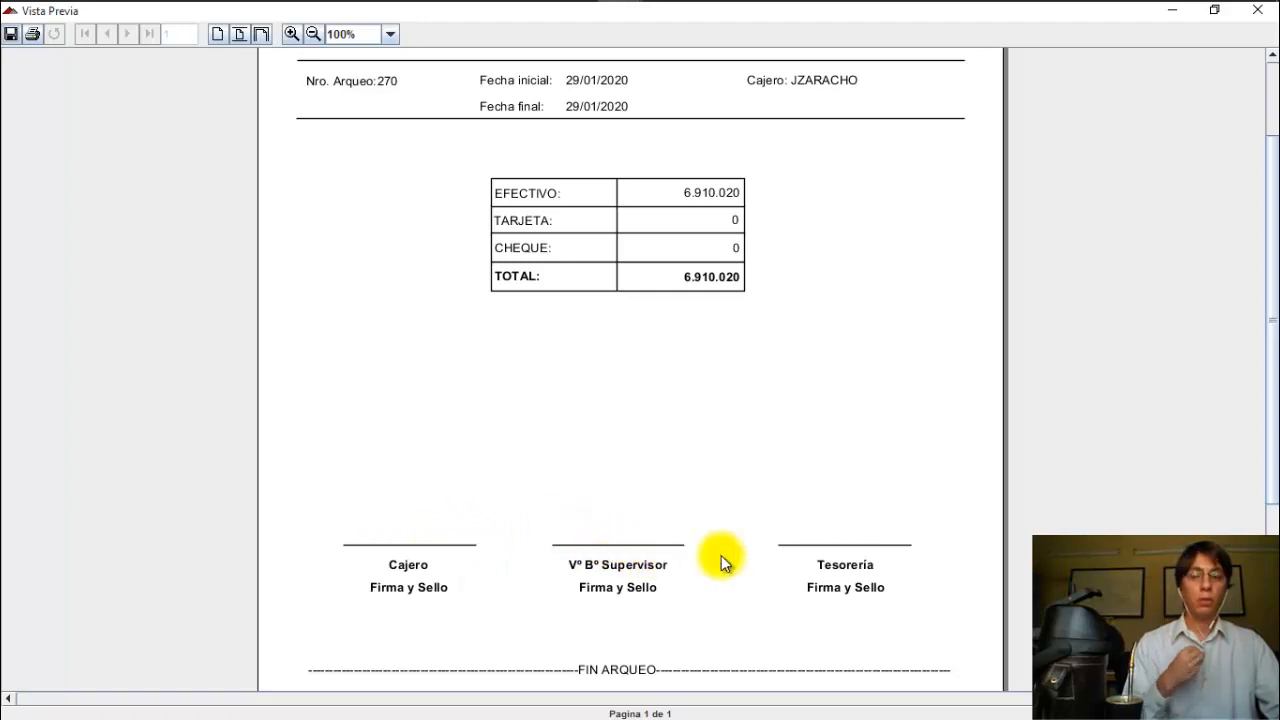
pyautogui.scroll(3, 660, 522)
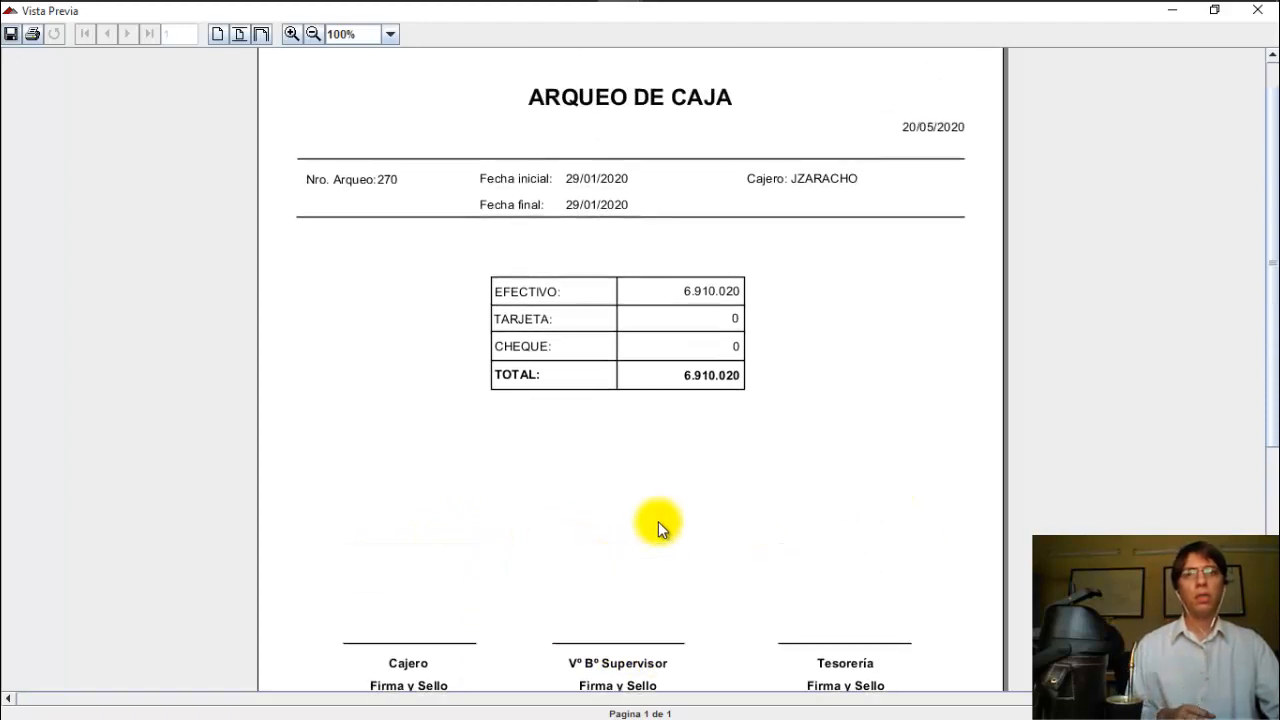
pyautogui.click(1262, 14)
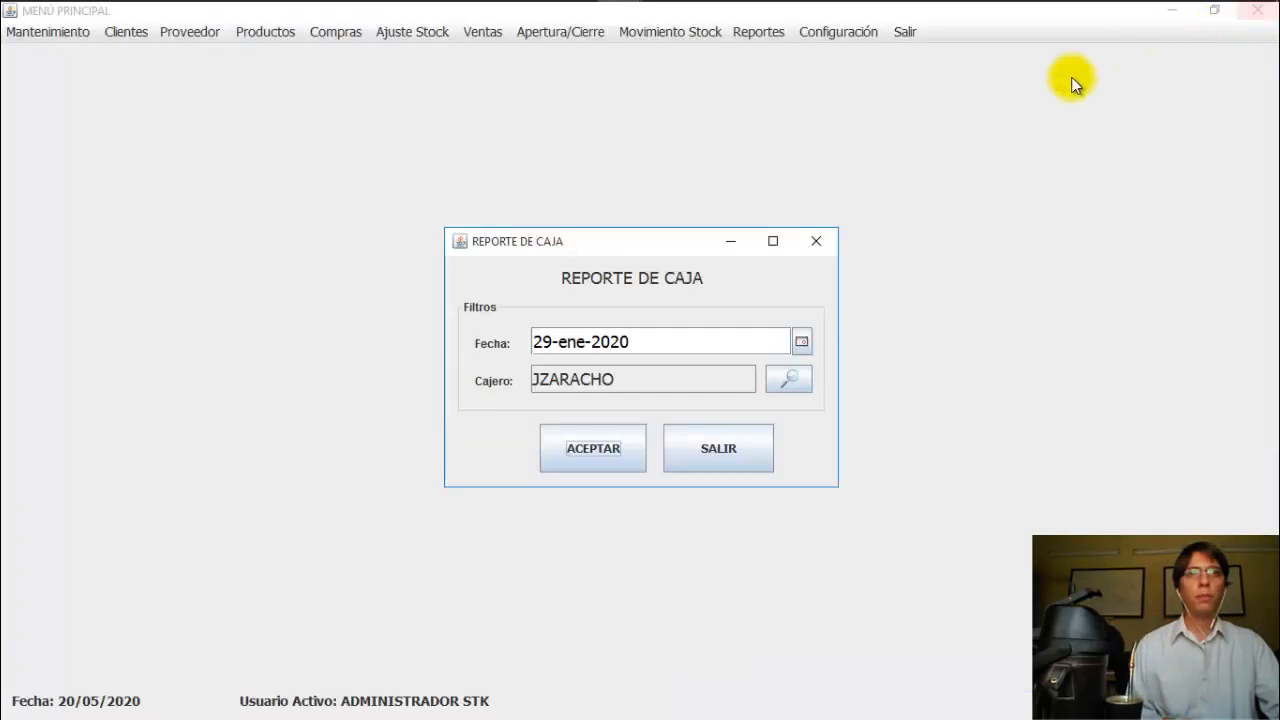
pyautogui.click(815, 242)
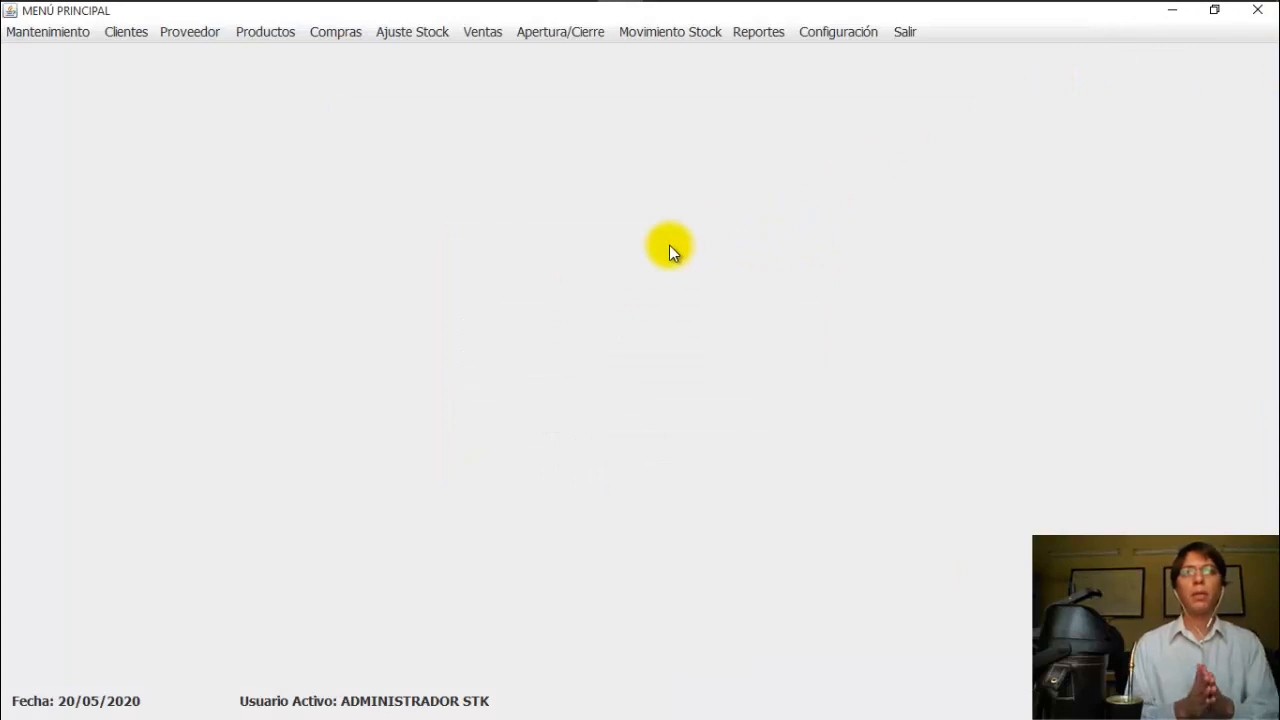